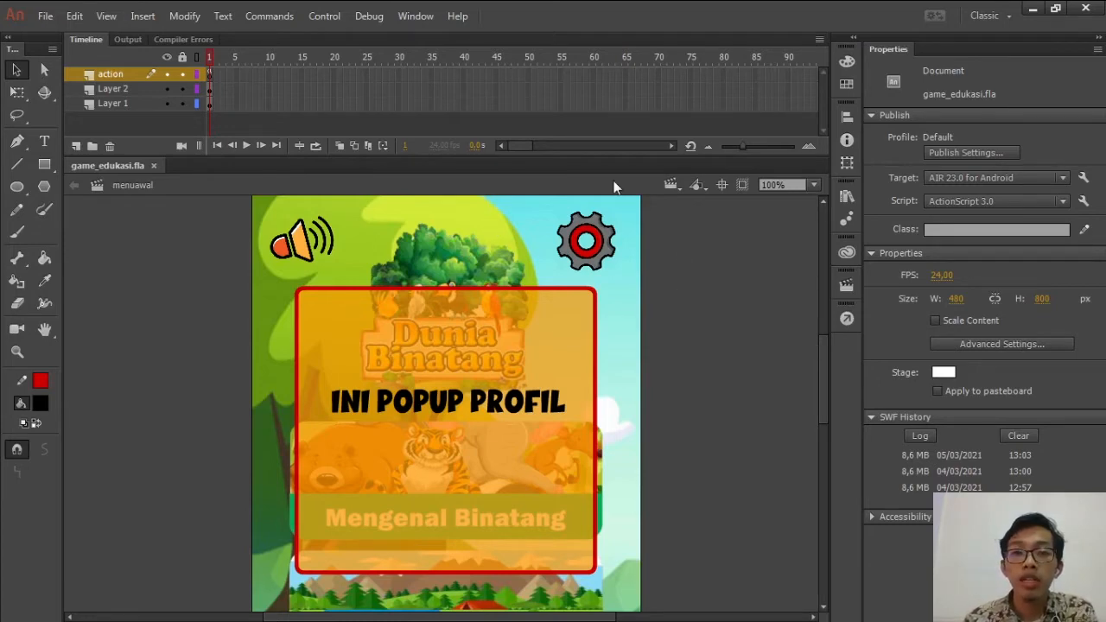
Open the mengenalhewan scene for editing
{"action": "left_click", "coordinate": [666, 190]}
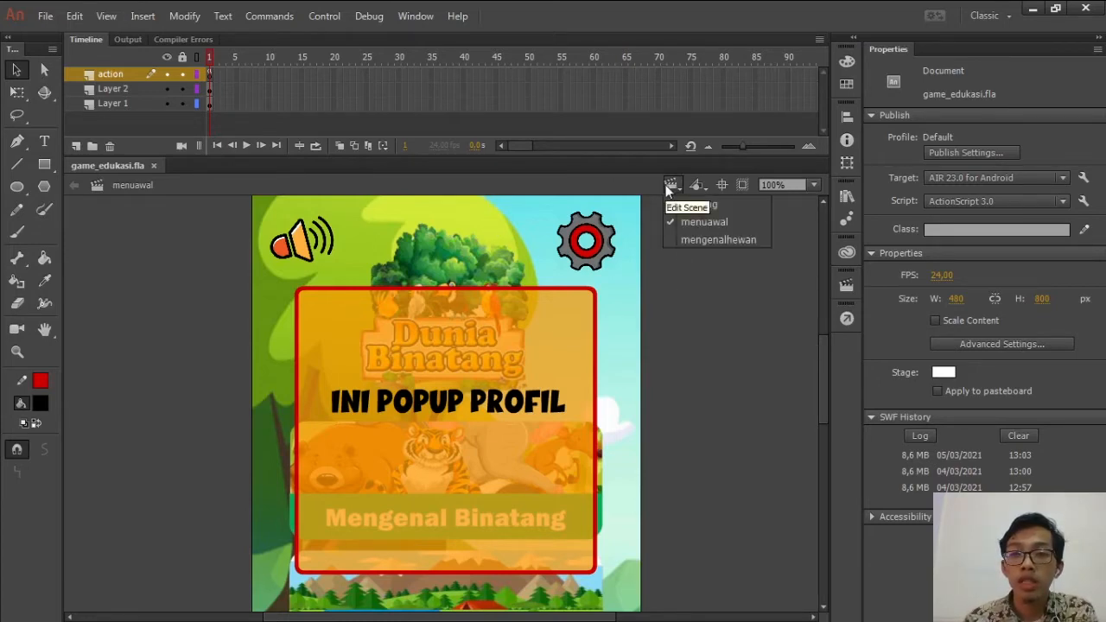
{"action": "left_click", "coordinate": [696, 238]}
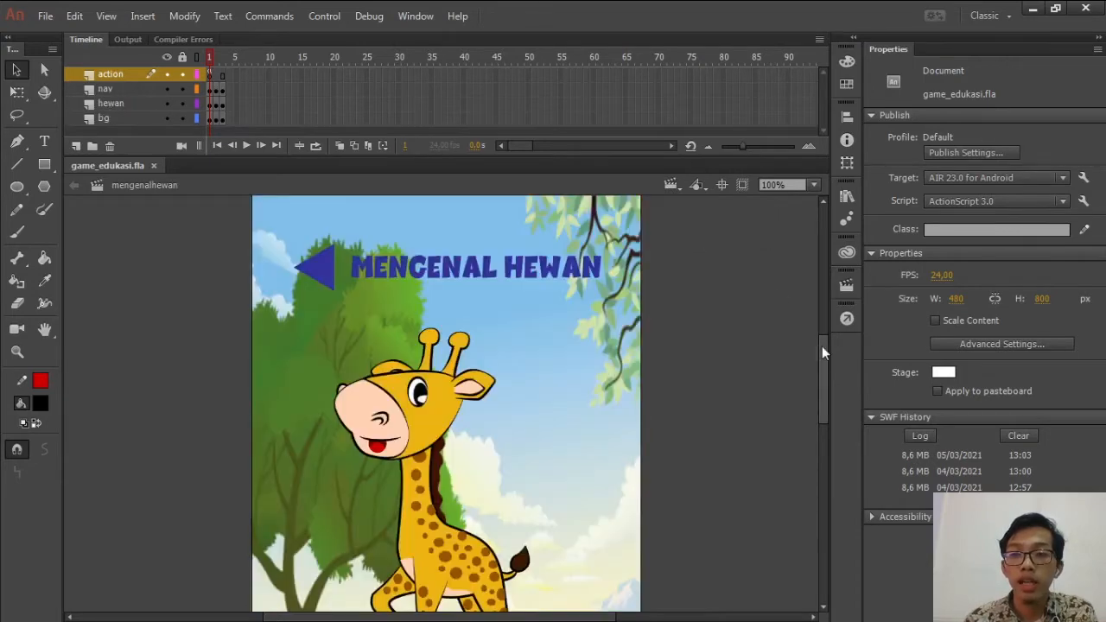
{"action": "left_click_drag", "start_coordinate": [825, 350], "coordinate": [814, 390]}
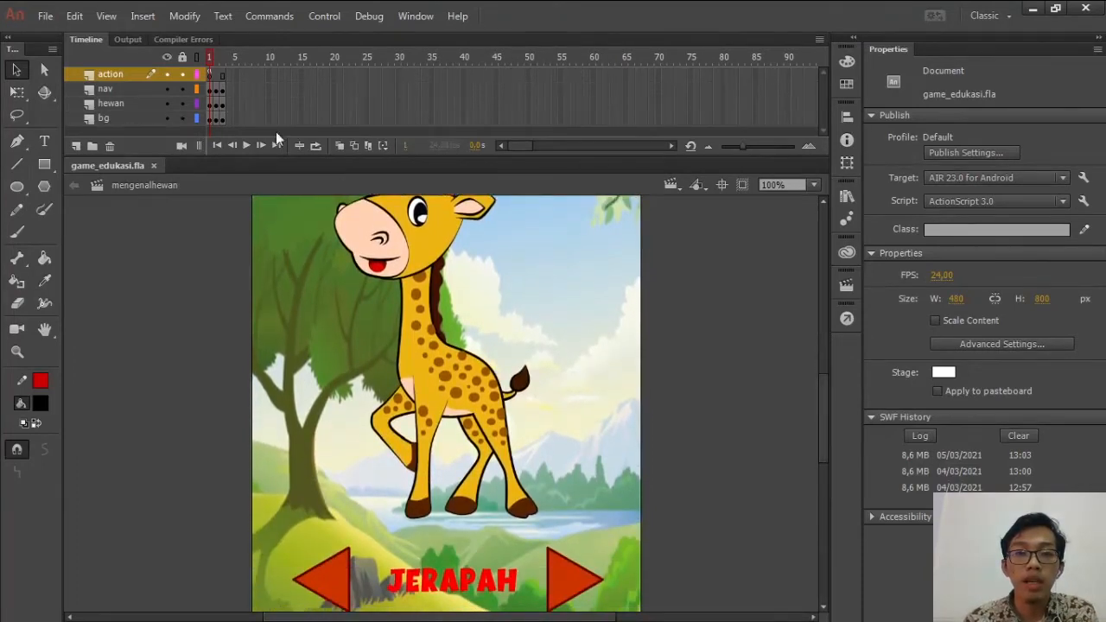
Examine frames 1 to 3 of the mengenalhewan scene, comparing the animal, name text and navigation arrows on each
{"action": "left_click", "coordinate": [215, 69]}
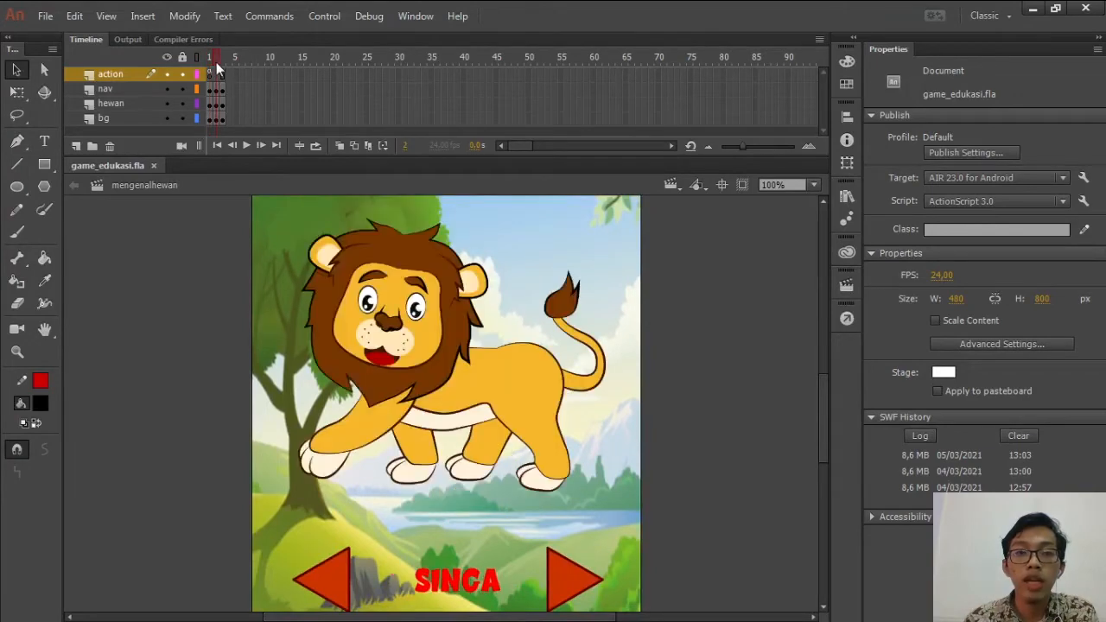
{"action": "left_click", "coordinate": [221, 62]}
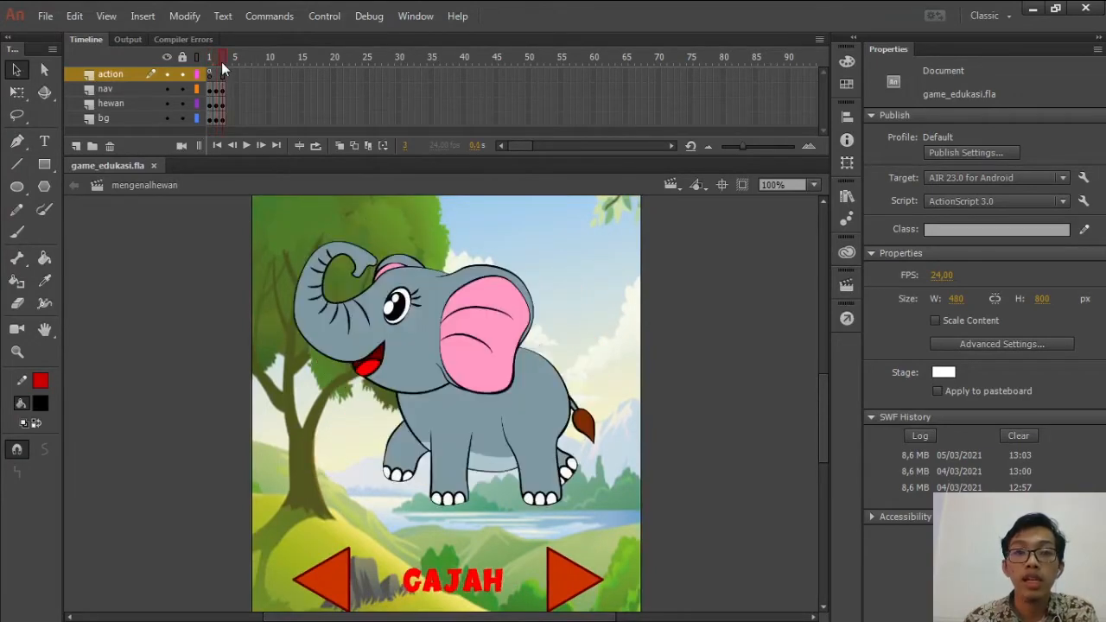
{"action": "left_click", "coordinate": [216, 59]}
{"action": "left_click", "coordinate": [208, 58]}
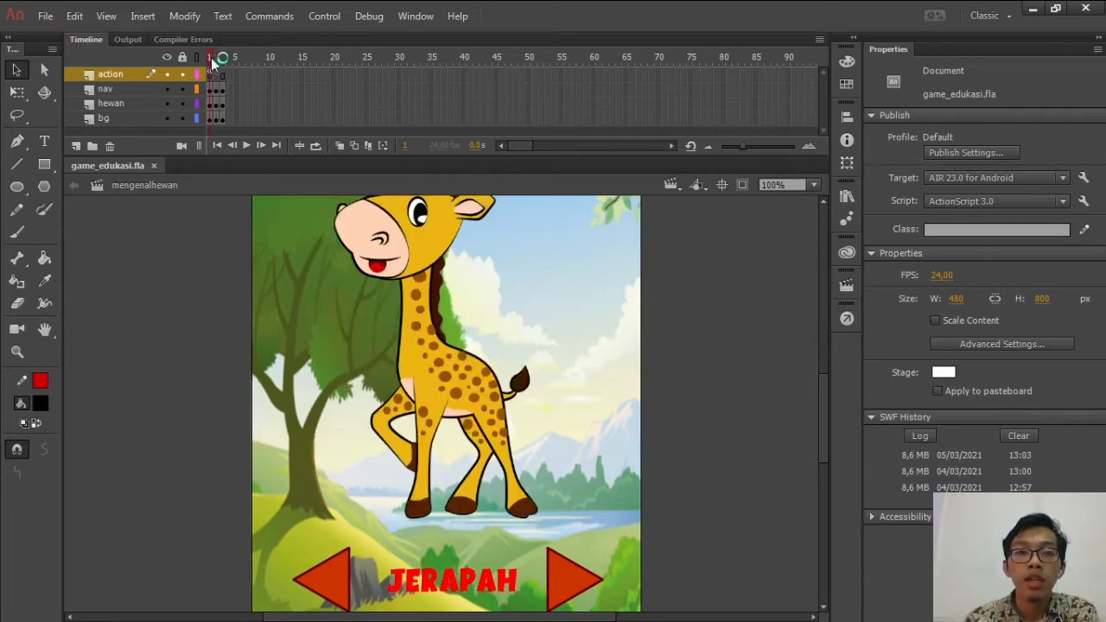
{"action": "left_click", "coordinate": [216, 61]}
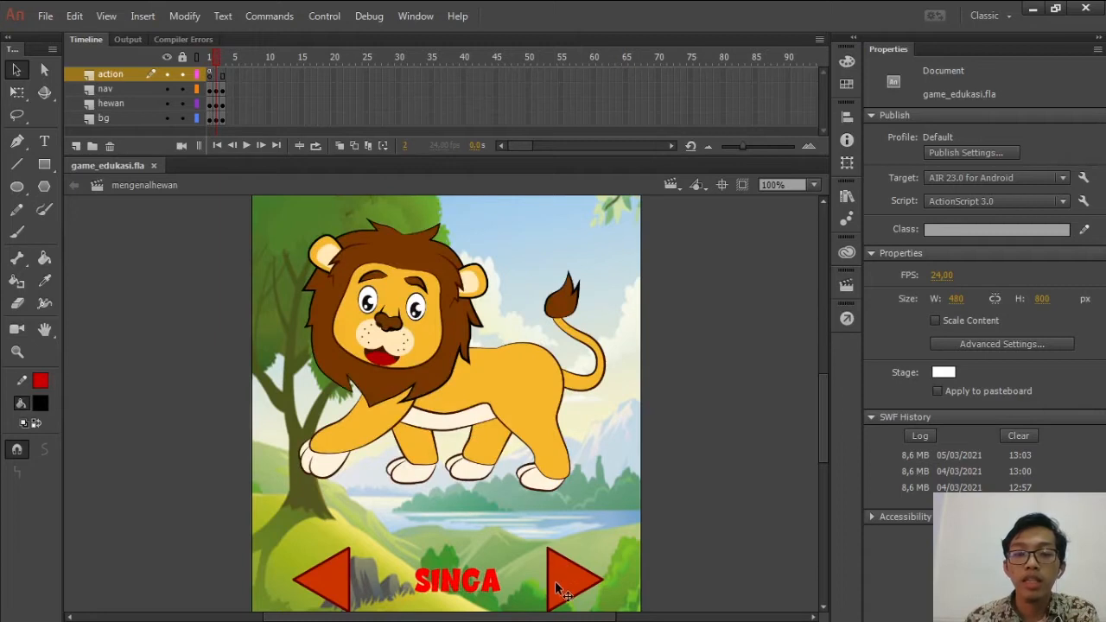
{"action": "left_click", "coordinate": [225, 63]}
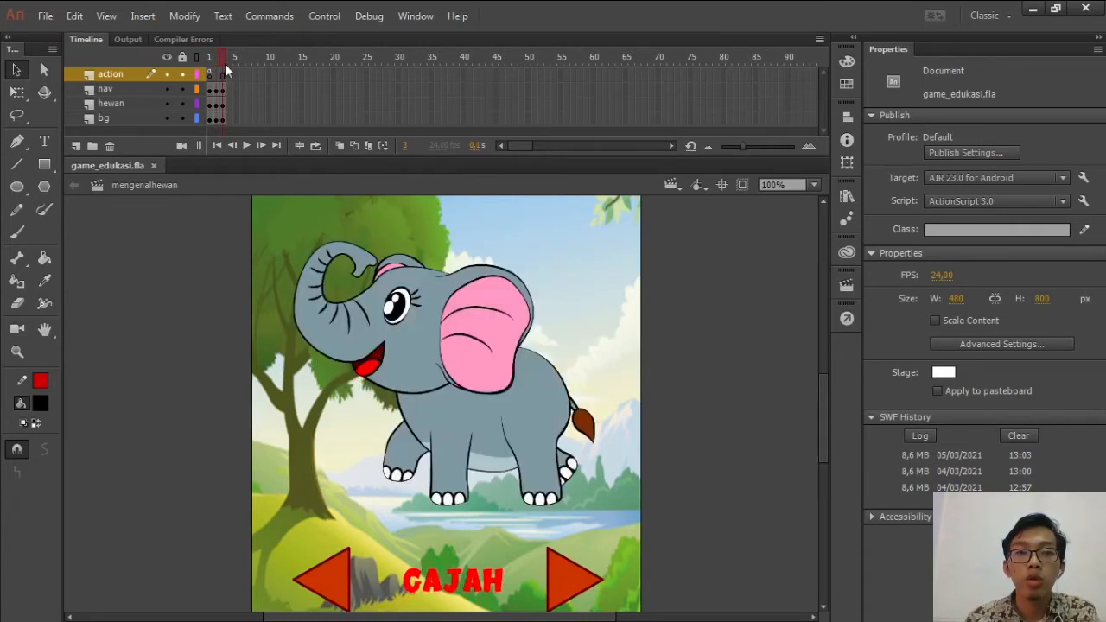
{"action": "left_click", "coordinate": [217, 62]}
{"action": "left_click", "coordinate": [222, 58]}
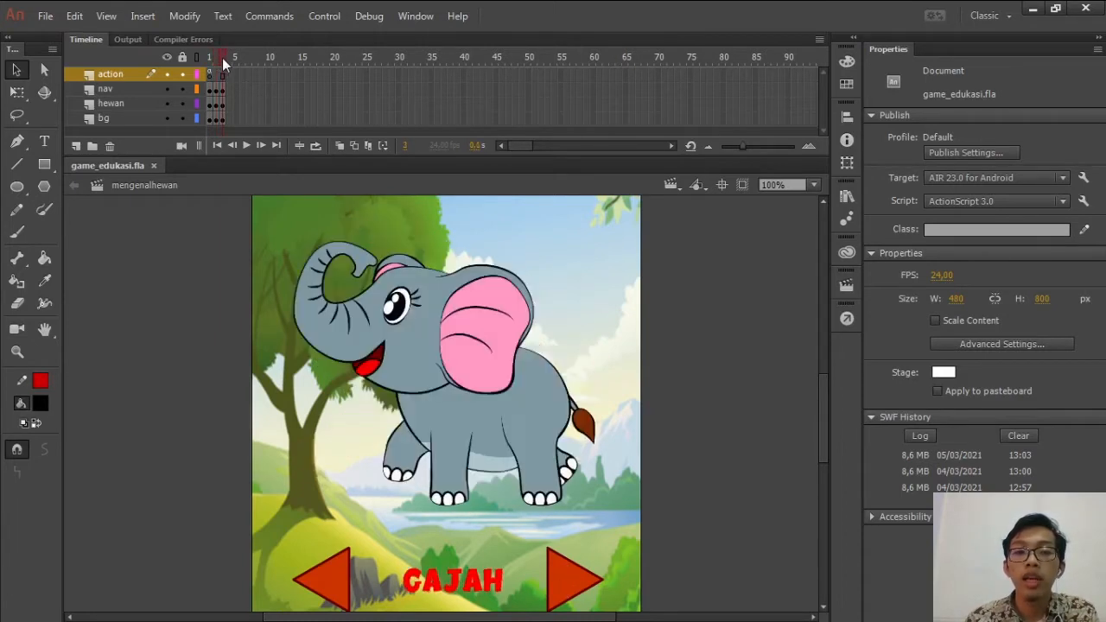
{"action": "left_click", "coordinate": [215, 58]}
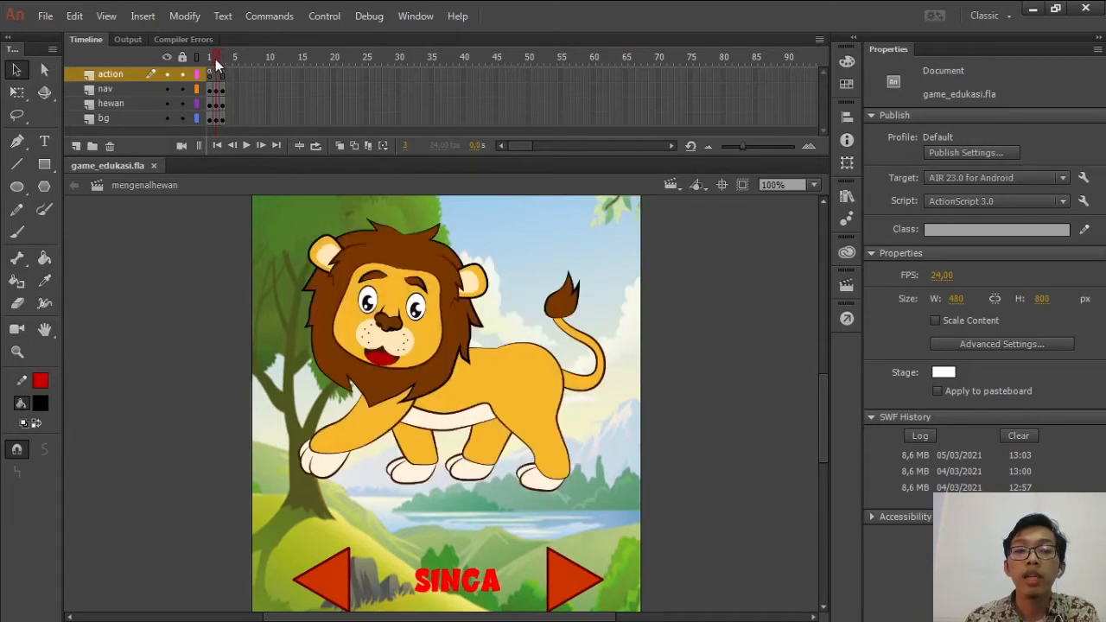
{"action": "left_click", "coordinate": [209, 59]}
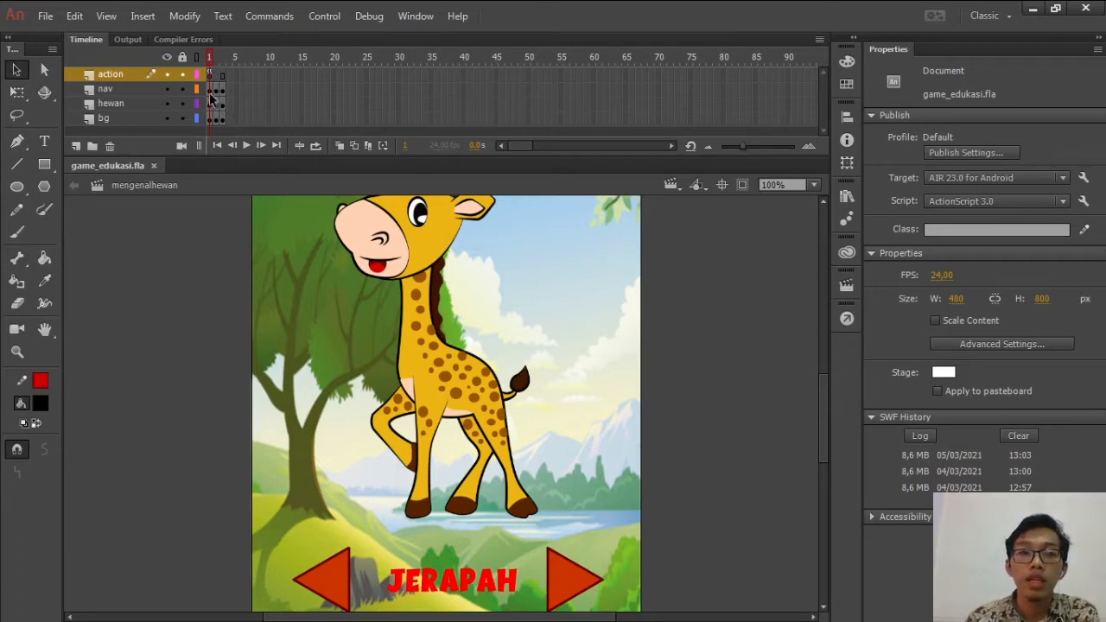
Examine which objects the keyframes of the nav, hewan and bg layers hold
{"action": "left_click", "coordinate": [210, 90]}
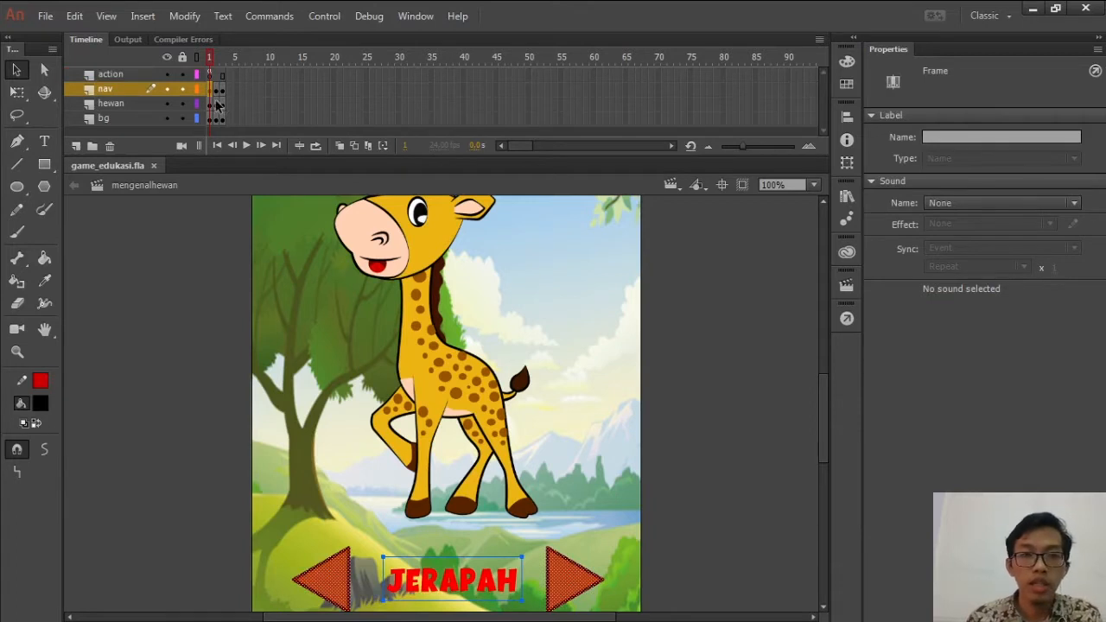
{"action": "left_click", "coordinate": [216, 104]}
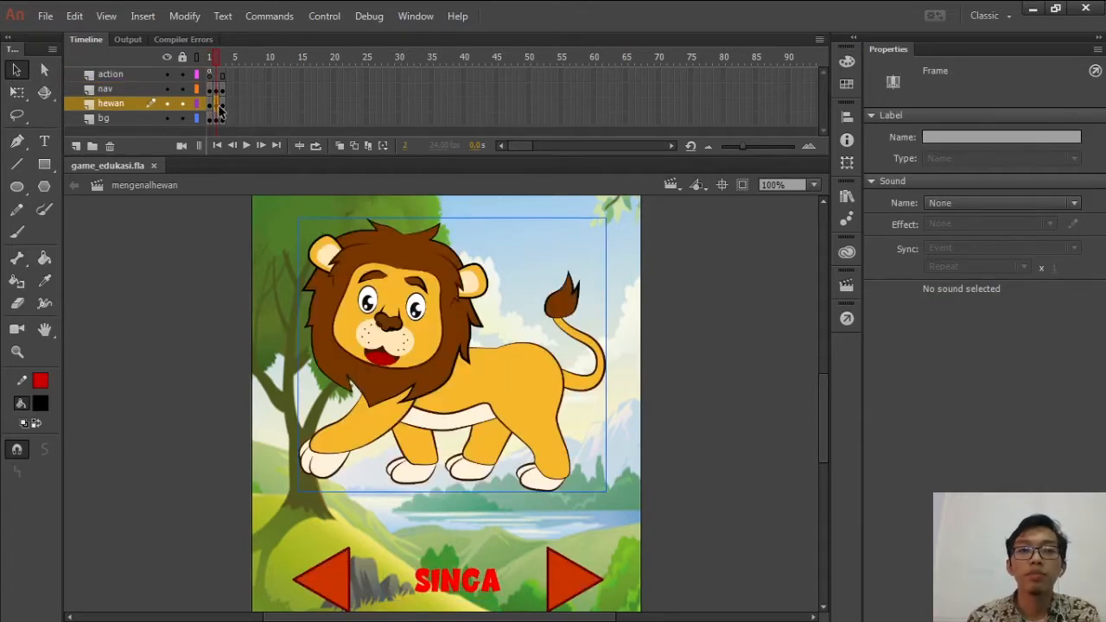
{"action": "left_click_drag", "start_coordinate": [249, 154], "coordinate": [249, 160]}
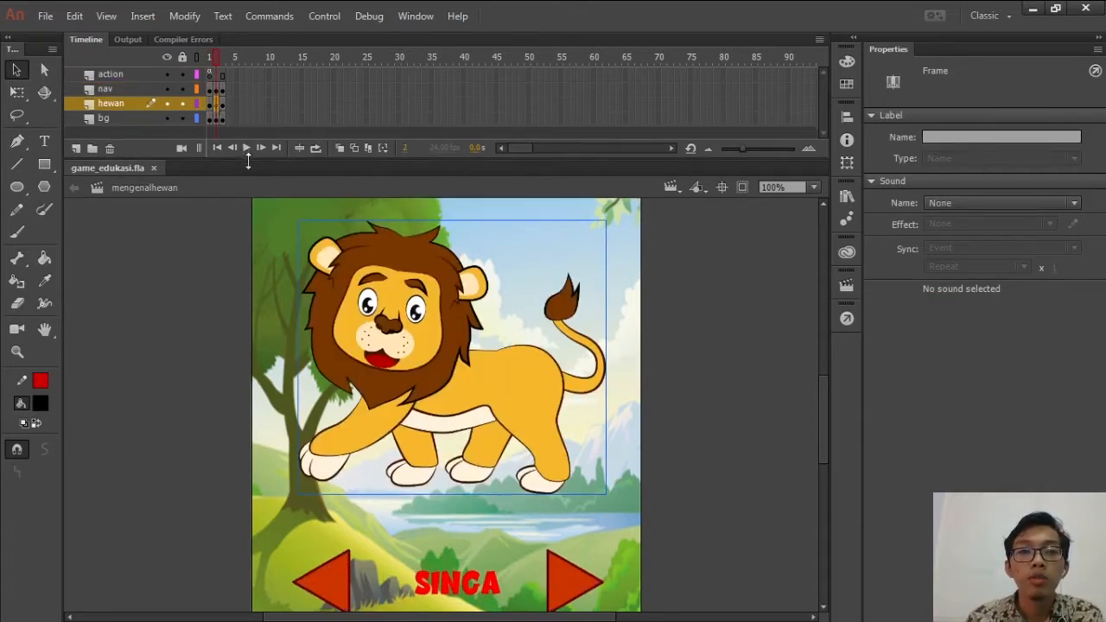
{"action": "left_click", "coordinate": [235, 89]}
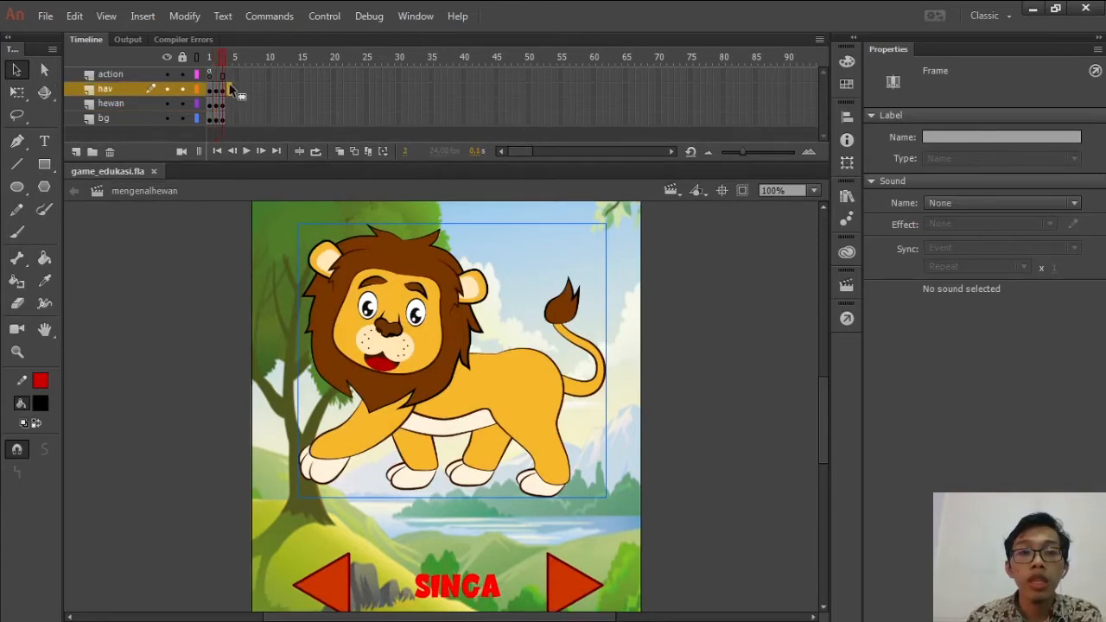
{"action": "left_click", "coordinate": [211, 92]}
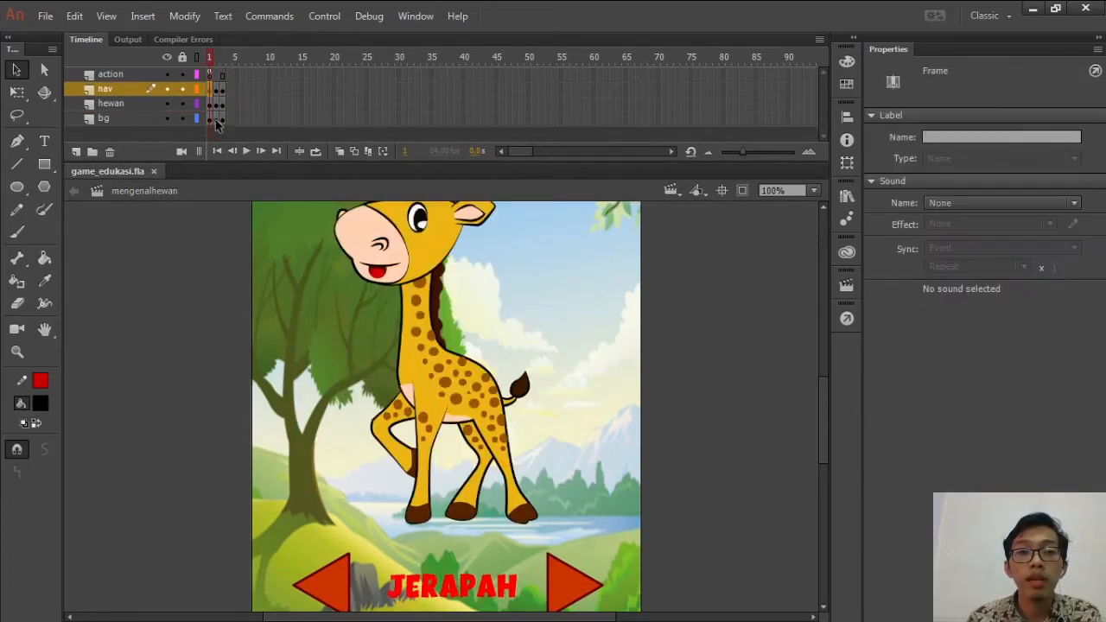
{"action": "left_click", "coordinate": [212, 121]}
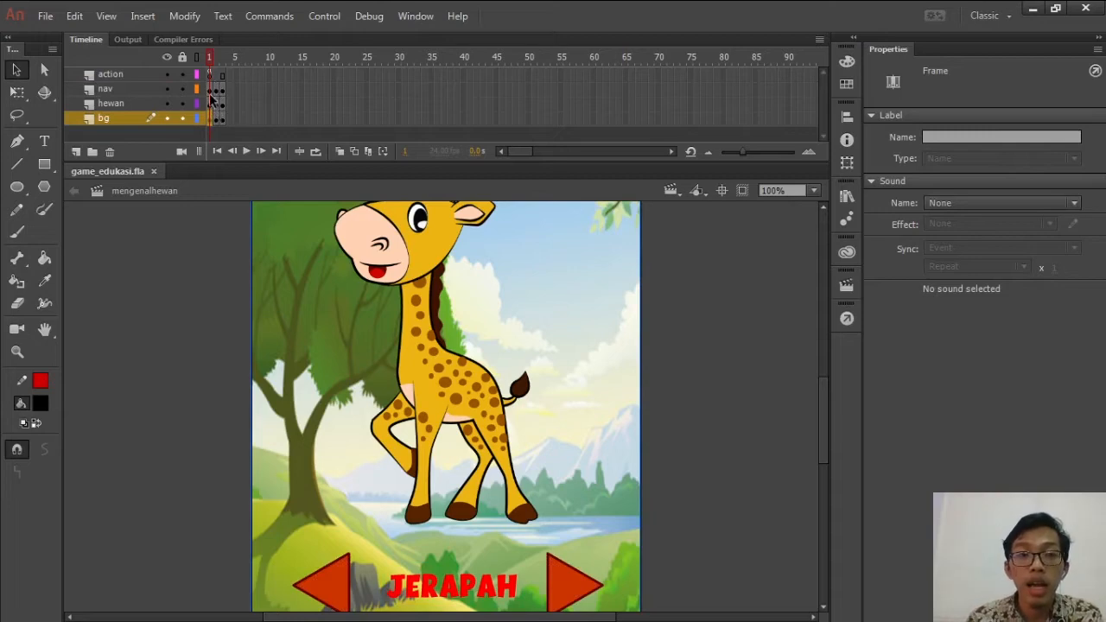
{"action": "left_click", "coordinate": [212, 104]}
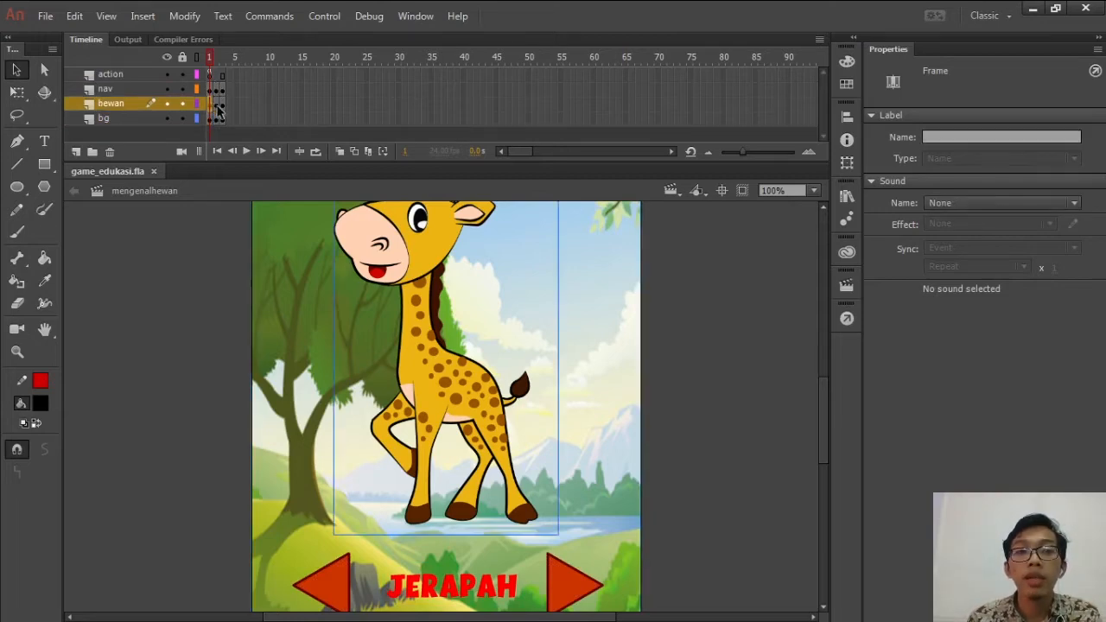
{"action": "left_click", "coordinate": [218, 104]}
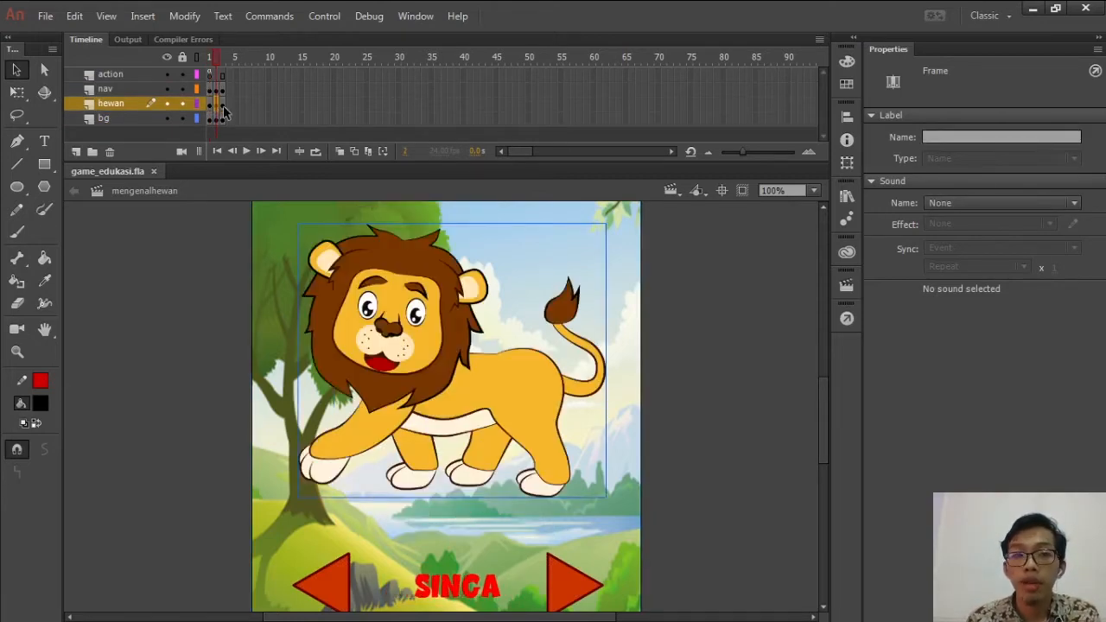
{"action": "left_click", "coordinate": [223, 107]}
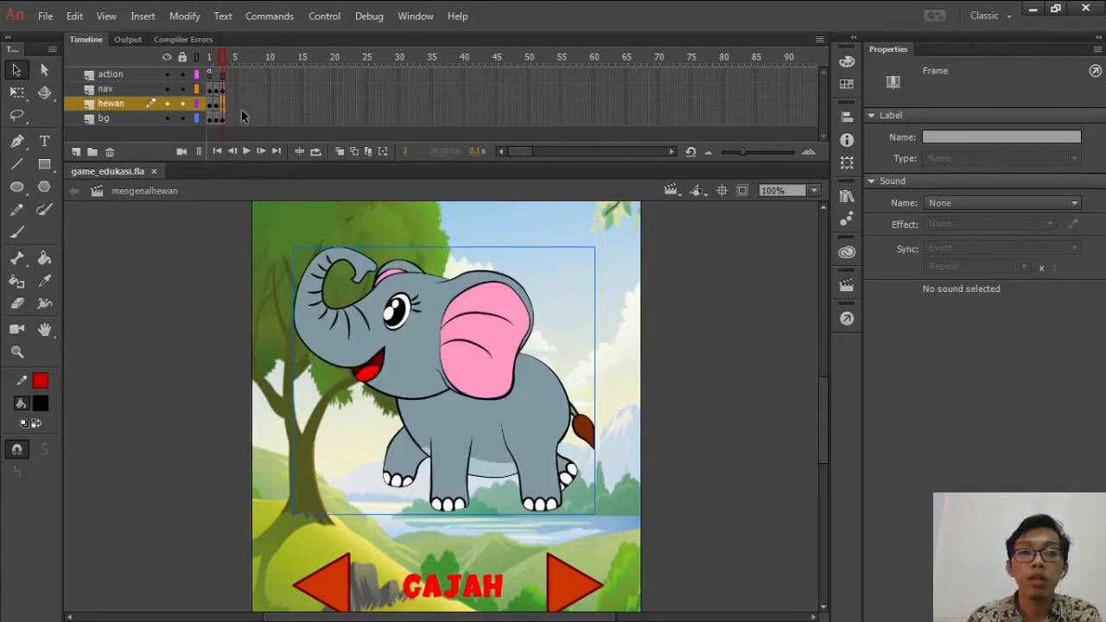
Remove frames 2 and 3 from the nav layer and check the scene on frames 1 and 2
{"action": "left_click", "coordinate": [217, 90]}
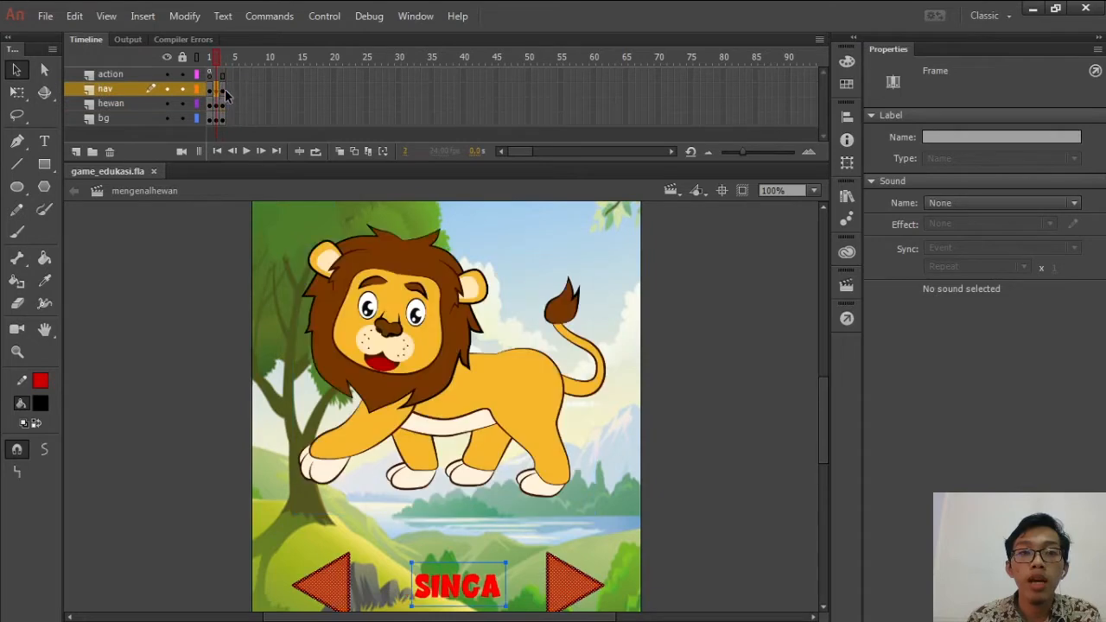
{"action": "left_click", "coordinate": [223, 90]}
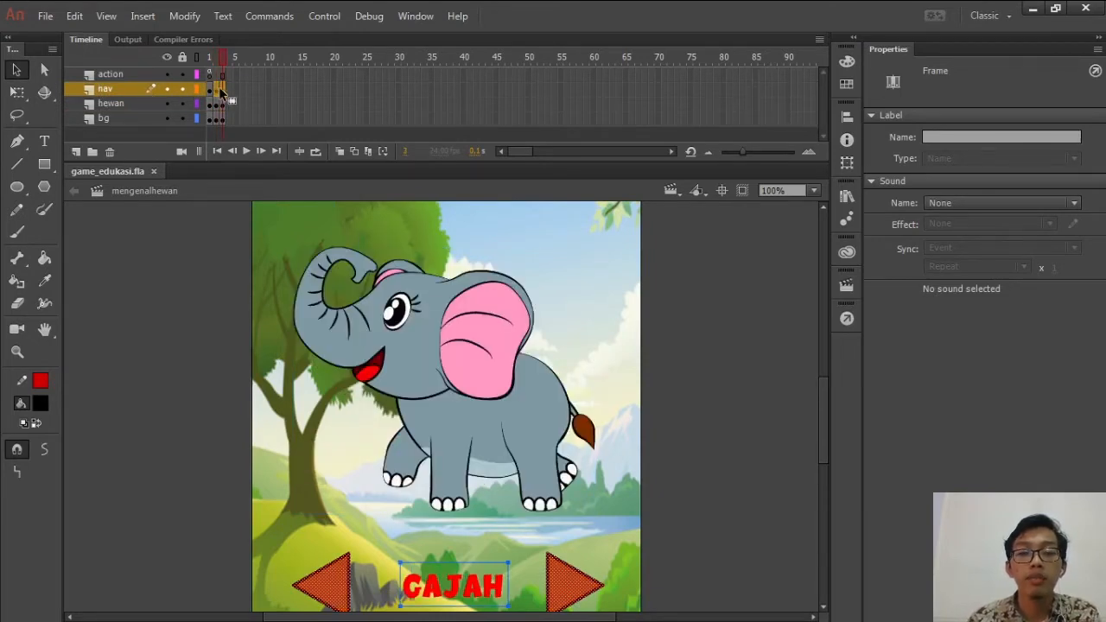
{"action": "right_click", "coordinate": [220, 90]}
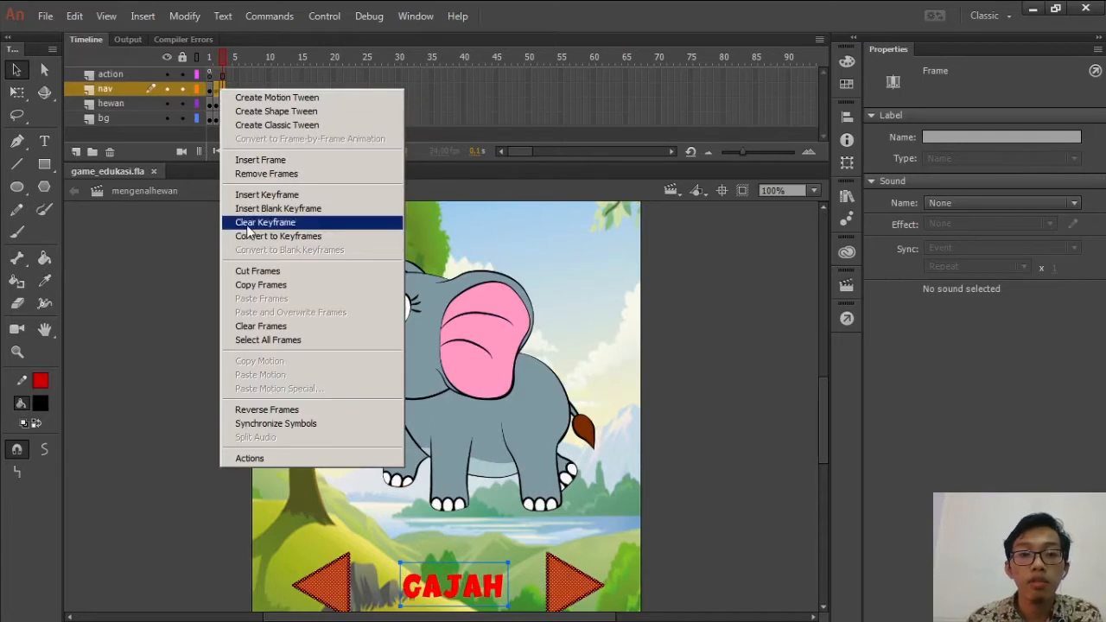
{"action": "left_click", "coordinate": [252, 177]}
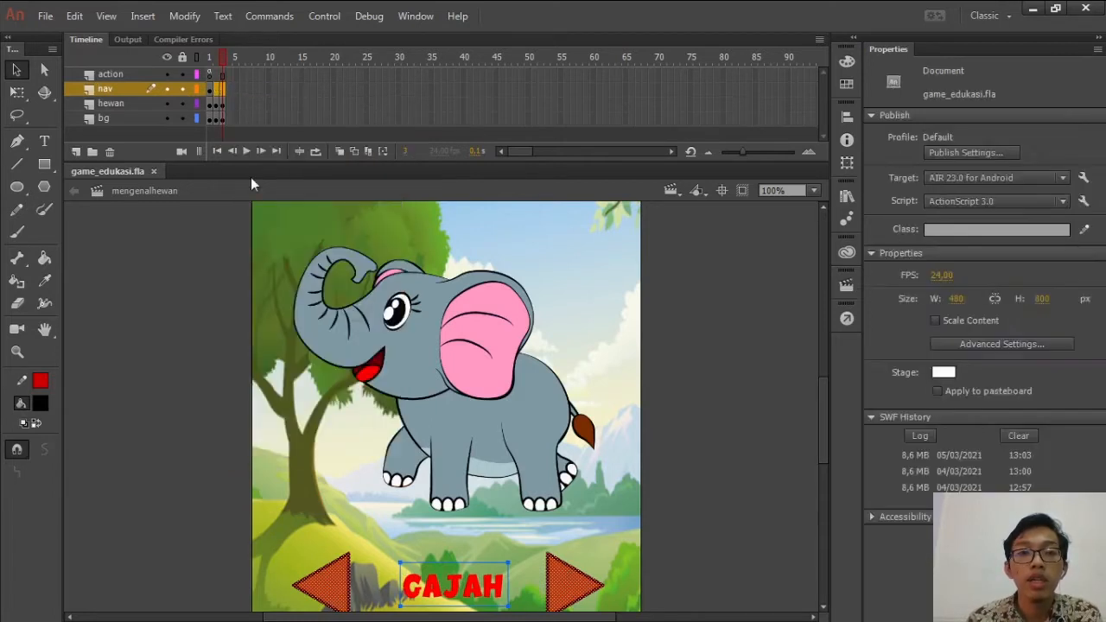
{"action": "left_click", "coordinate": [243, 104]}
{"action": "left_click", "coordinate": [212, 58]}
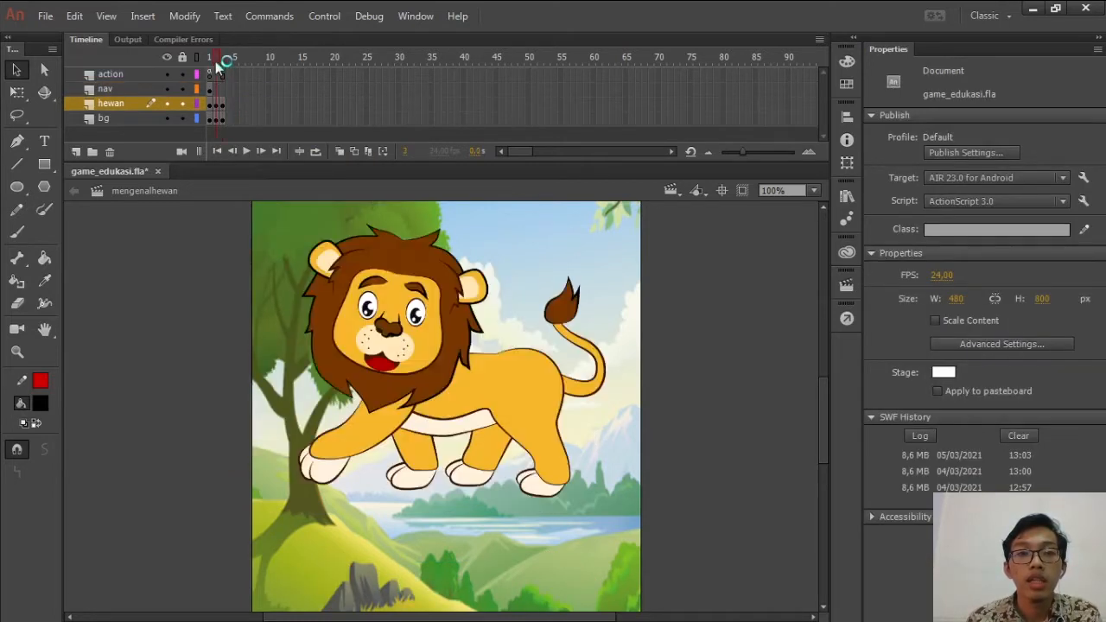
{"action": "left_click", "coordinate": [210, 57]}
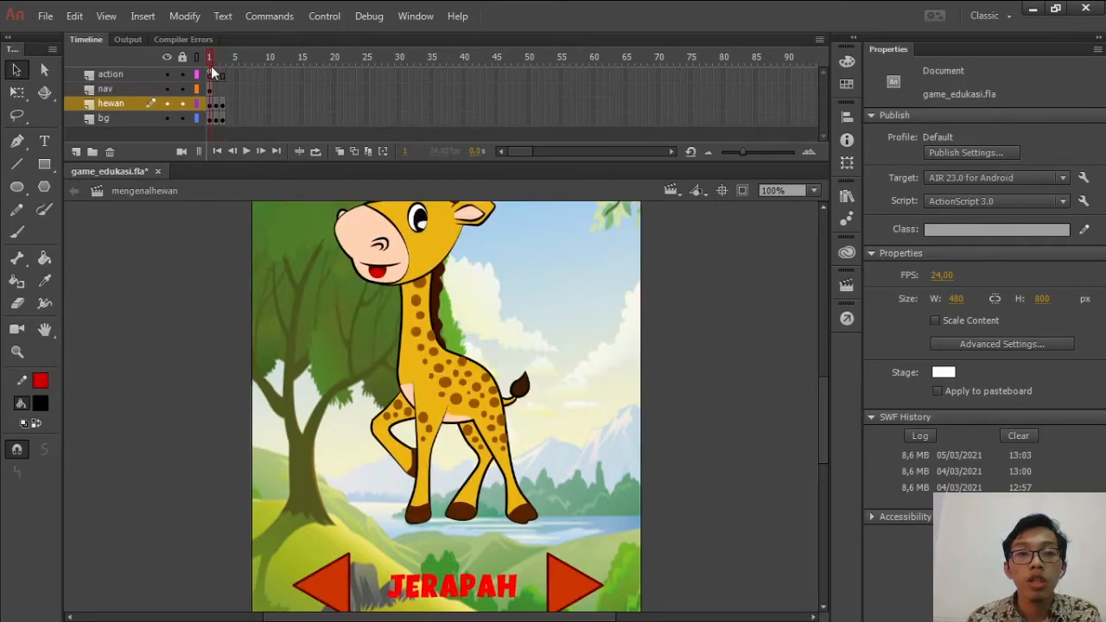
{"action": "left_click", "coordinate": [215, 58]}
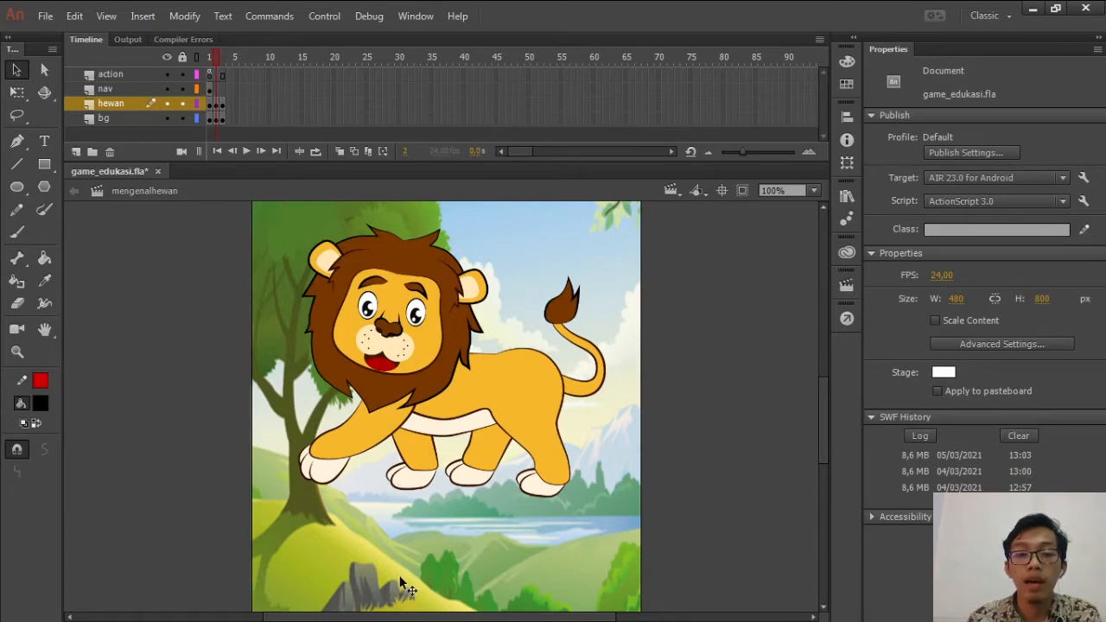
Insert a frame at frame 3 of the nav layer to extend its first keyframe's content across frames 1 to 3
{"action": "left_click", "coordinate": [222, 89]}
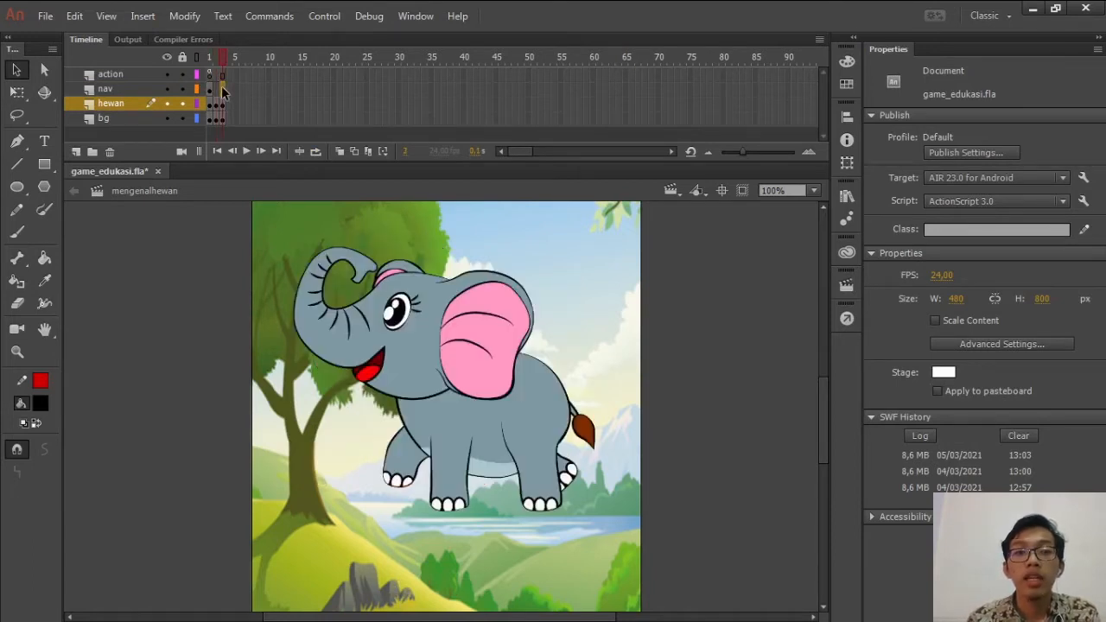
{"action": "right_click", "coordinate": [222, 89]}
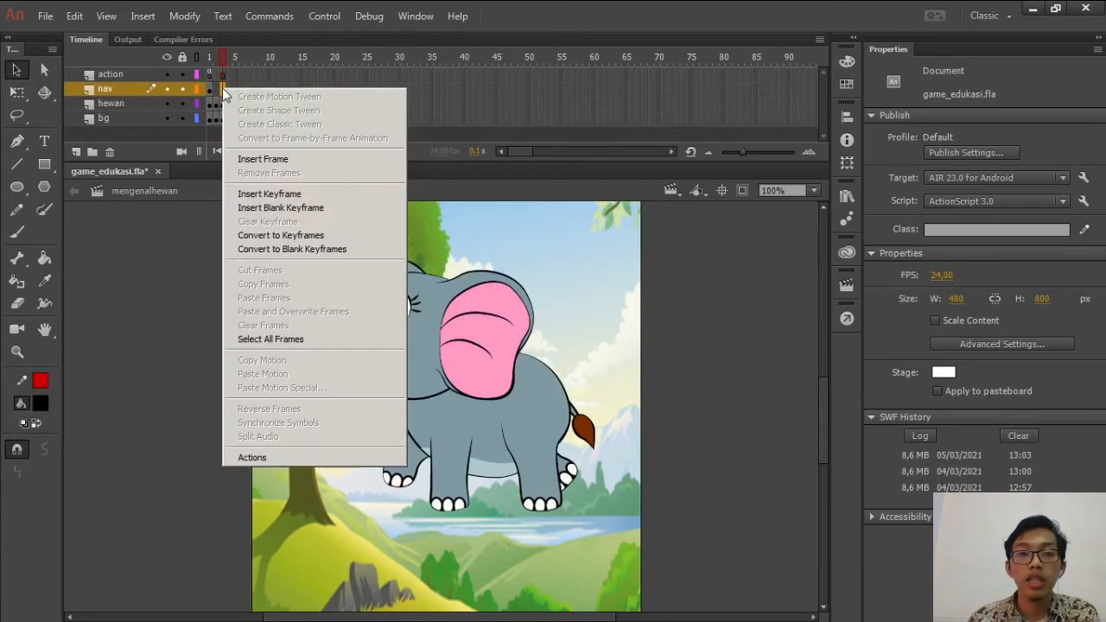
{"action": "left_click", "coordinate": [231, 158]}
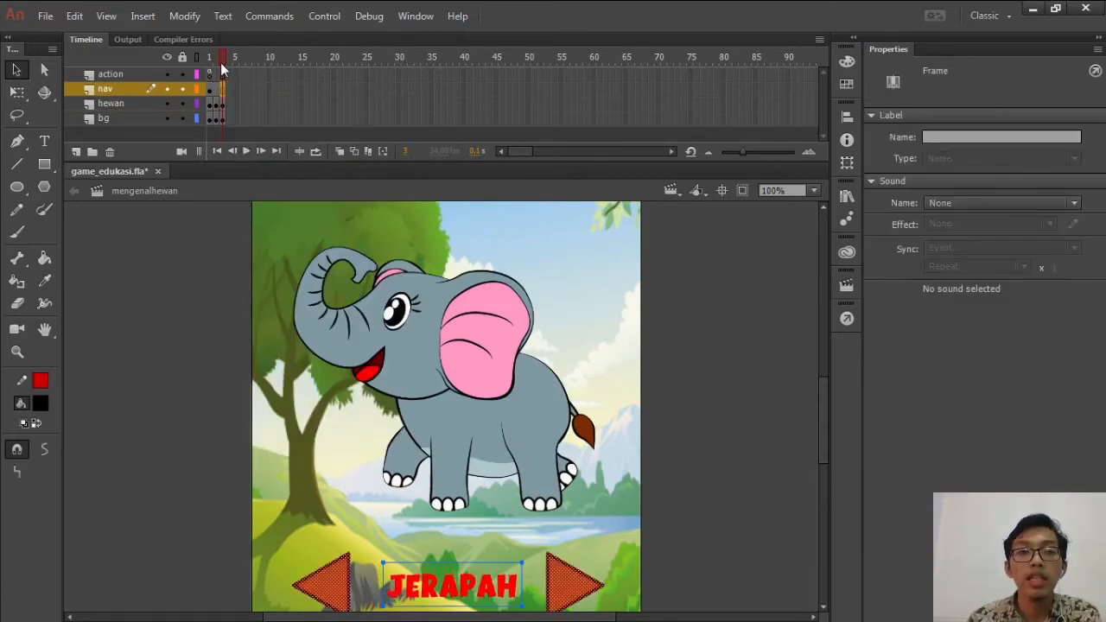
{"action": "left_click_drag", "start_coordinate": [222, 61], "coordinate": [210, 61]}
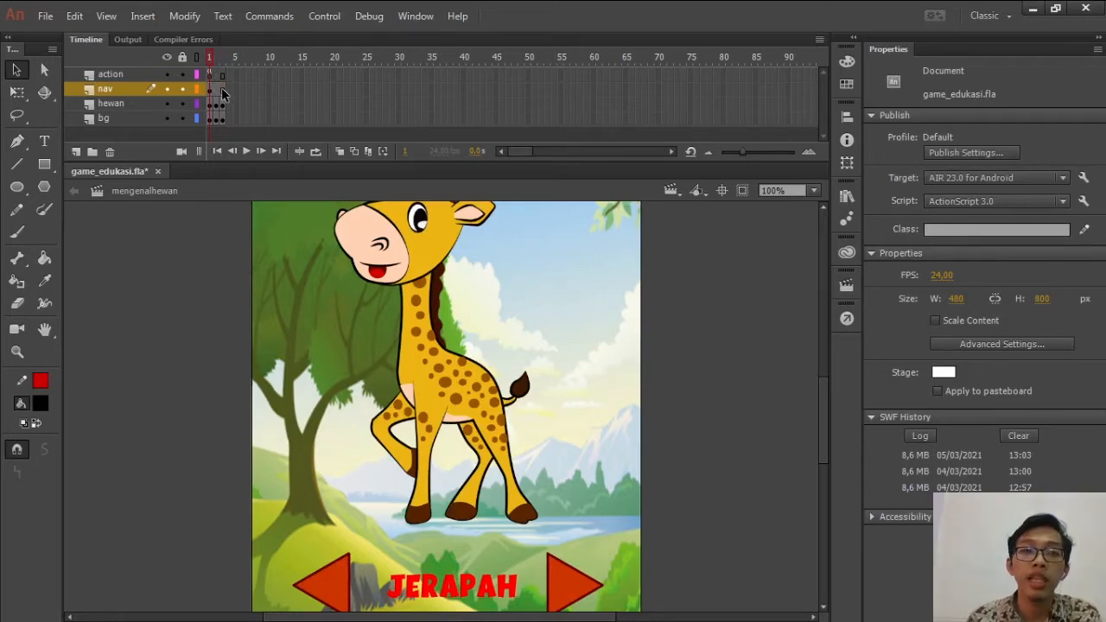
{"action": "left_click", "coordinate": [217, 90]}
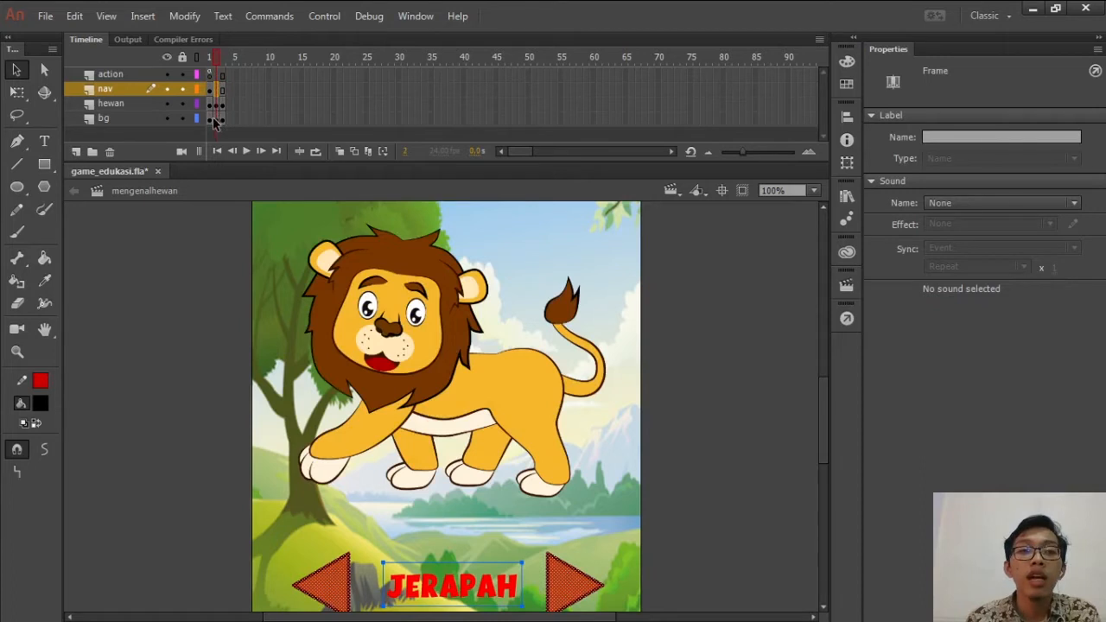
Remove frames 2 and 3 from the bg layer
{"action": "left_click", "coordinate": [217, 121]}
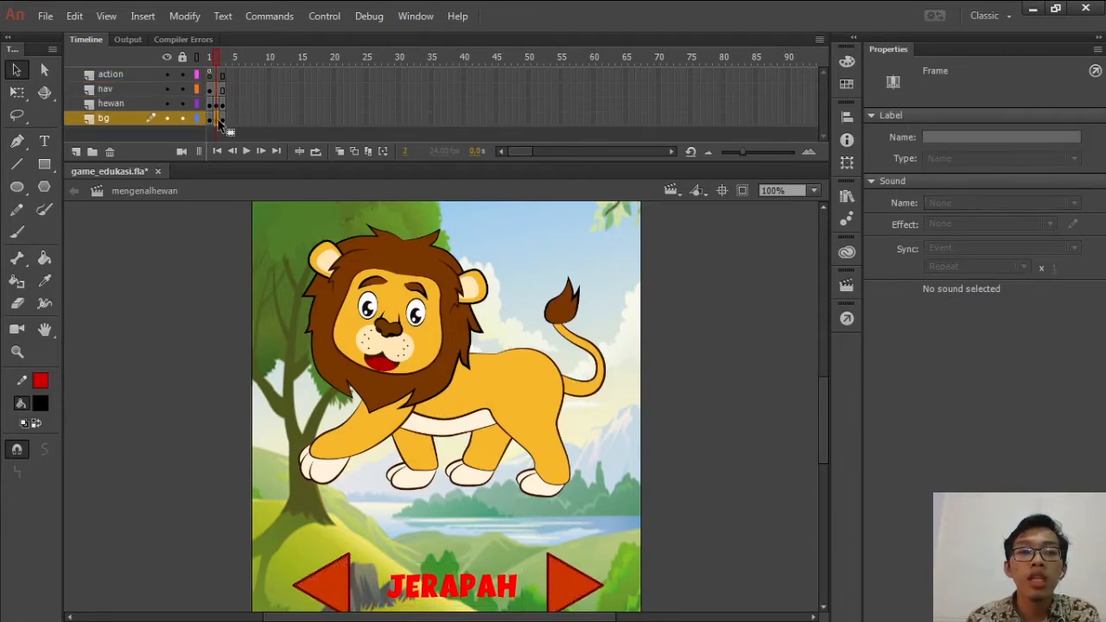
{"action": "left_click", "coordinate": [223, 122]}
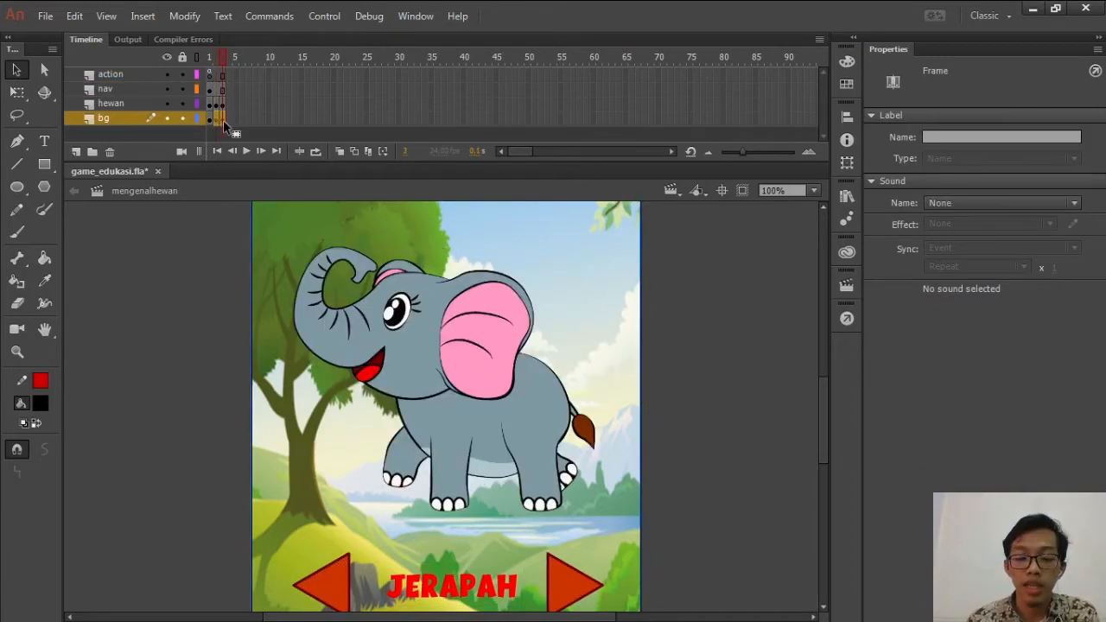
{"action": "right_click", "coordinate": [224, 122]}
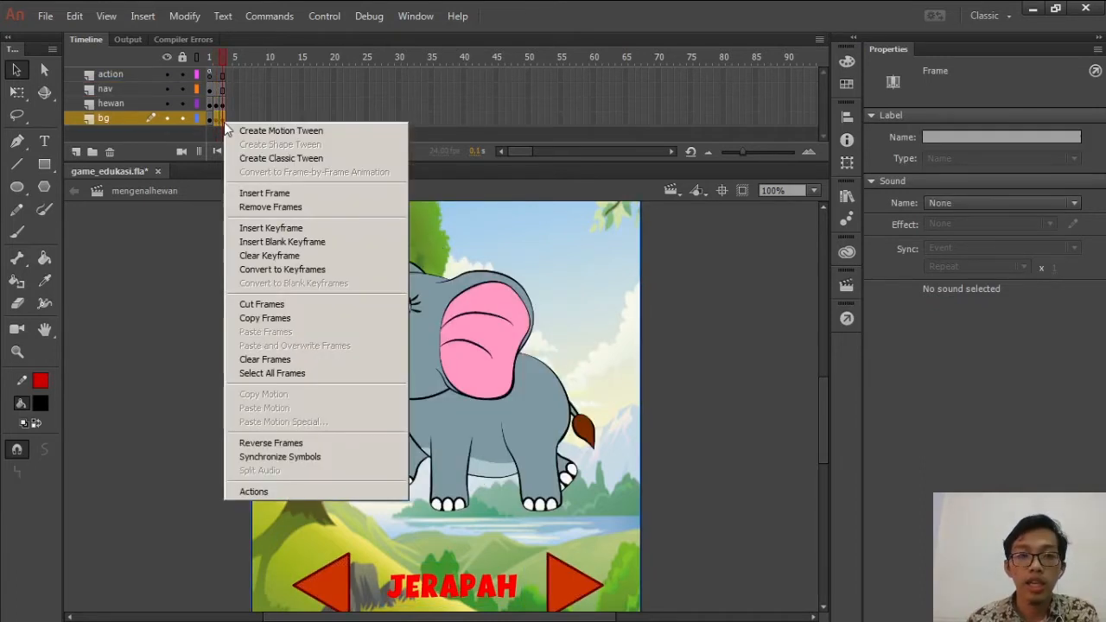
{"action": "left_click", "coordinate": [252, 208]}
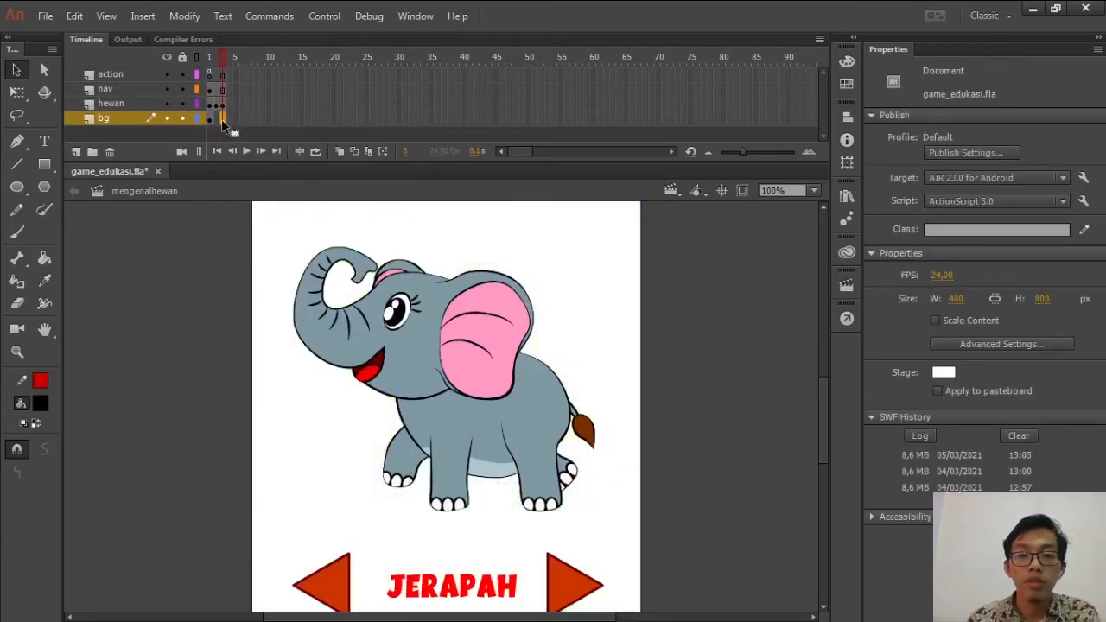
Insert a frame at frame 3 of the bg layer to extend the background, and check the scene back to frame 1
{"action": "right_click", "coordinate": [223, 122]}
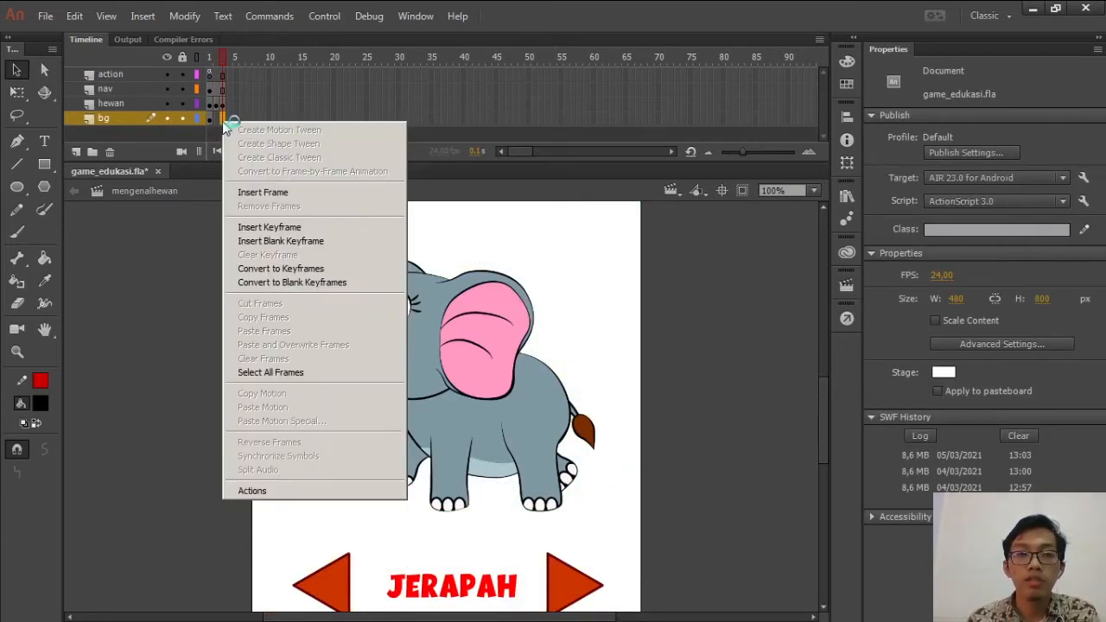
{"action": "left_click", "coordinate": [255, 193]}
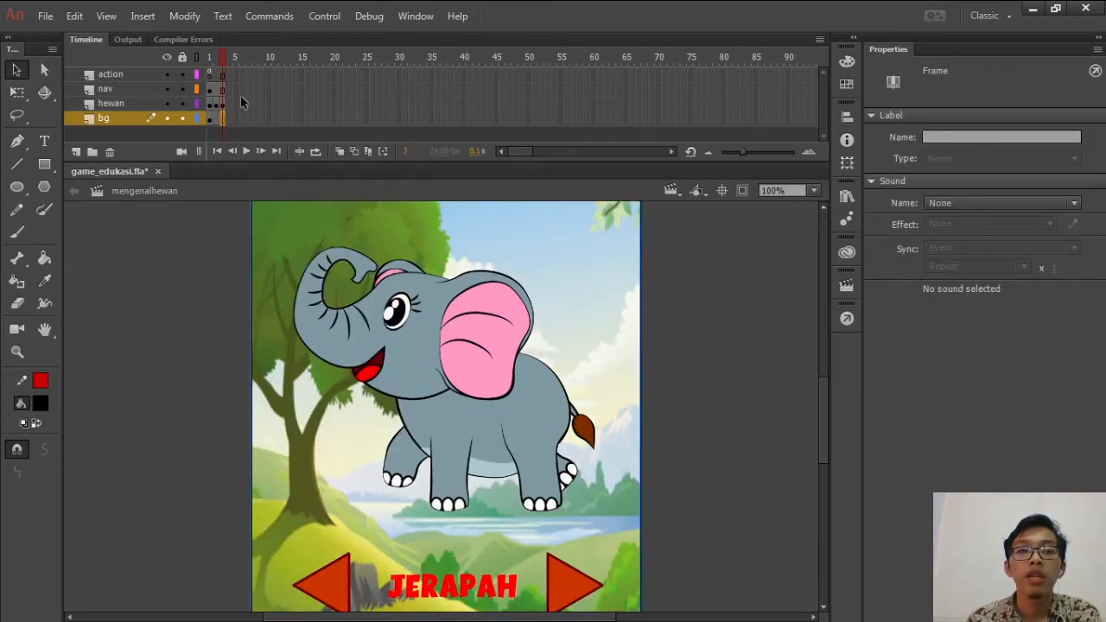
{"action": "left_click_drag", "start_coordinate": [218, 59], "coordinate": [208, 59]}
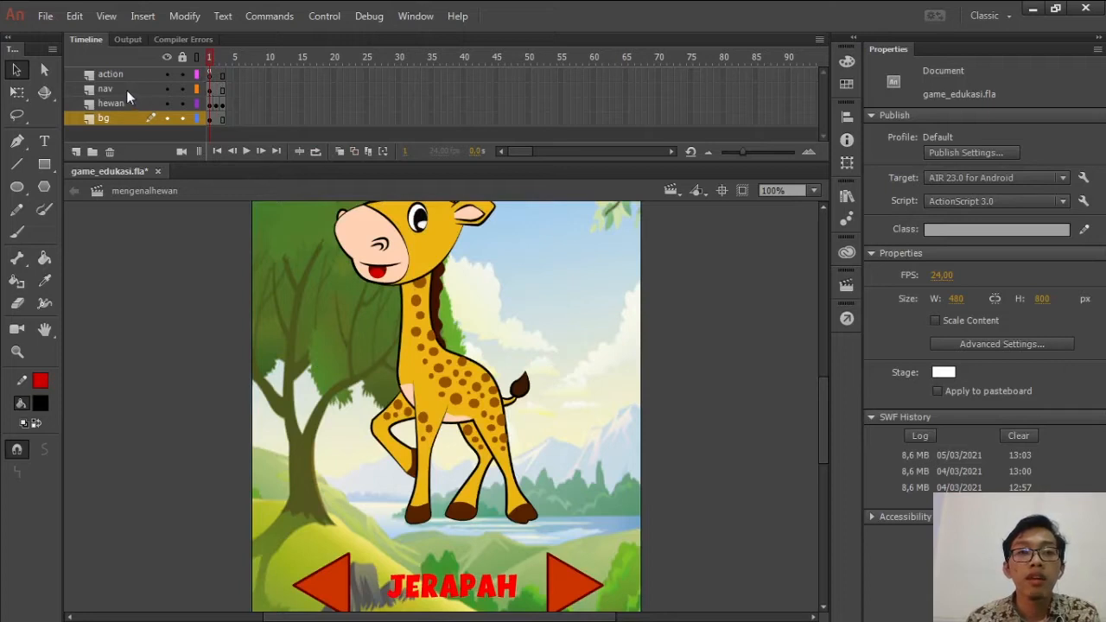
Examine the contents of the nav, hewan and bg layers across frames 1 to 3
{"action": "left_click", "coordinate": [211, 90]}
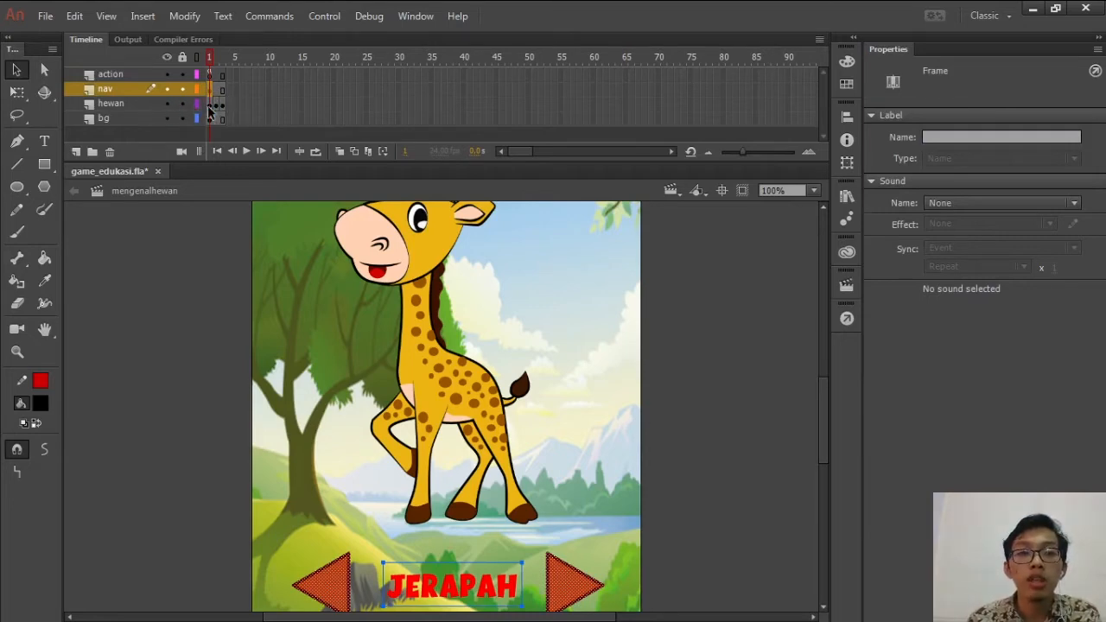
{"action": "left_click", "coordinate": [217, 104]}
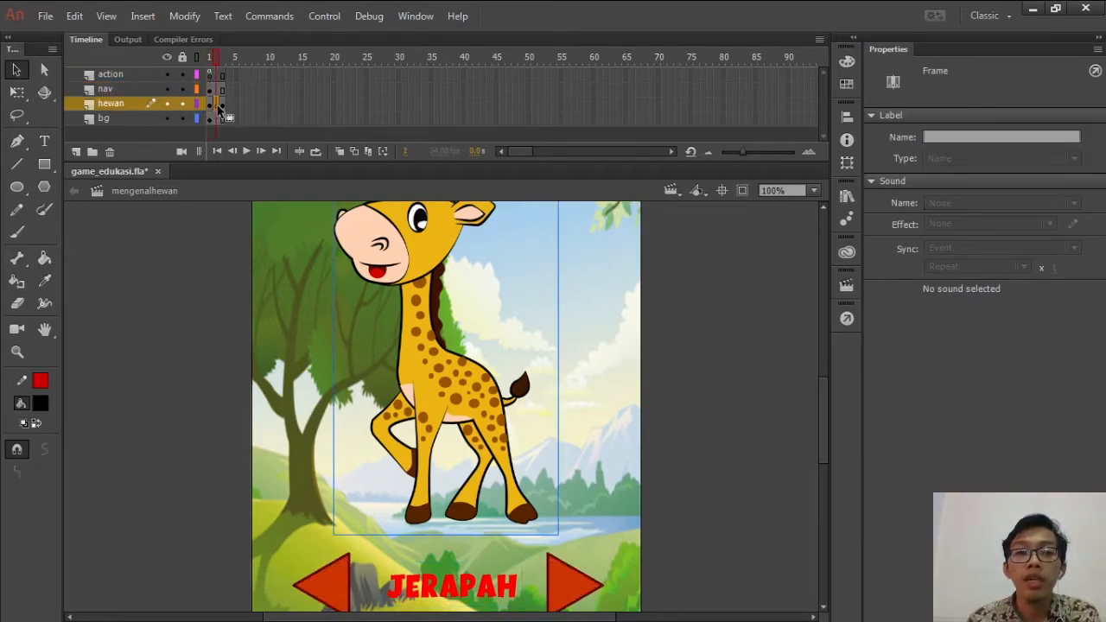
{"action": "left_click", "coordinate": [211, 105]}
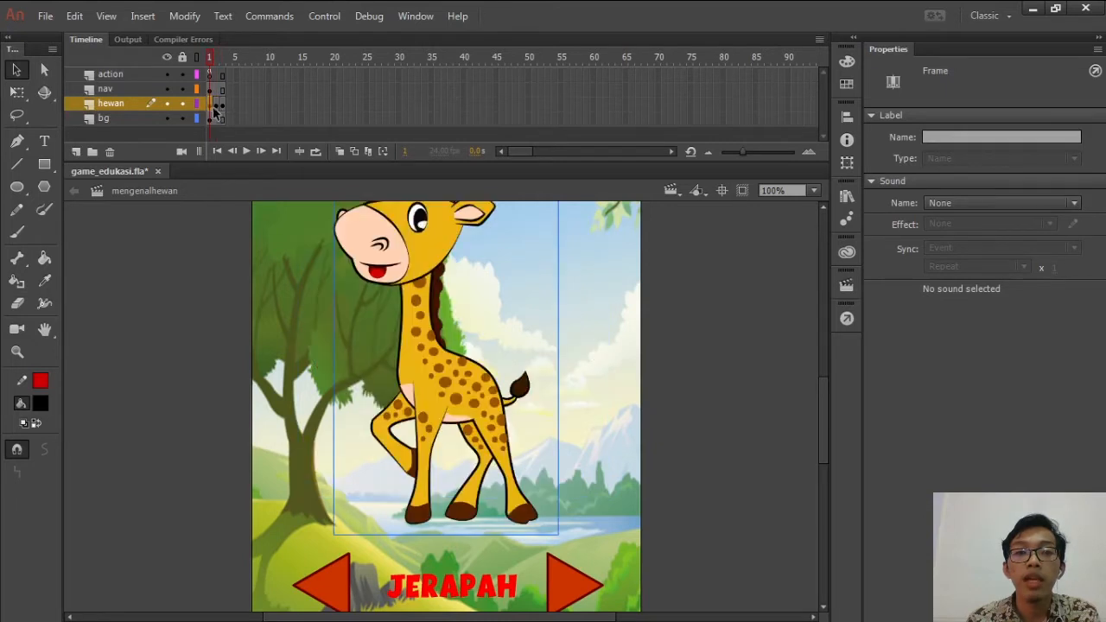
{"action": "left_click", "coordinate": [217, 105]}
{"action": "left_click", "coordinate": [222, 106]}
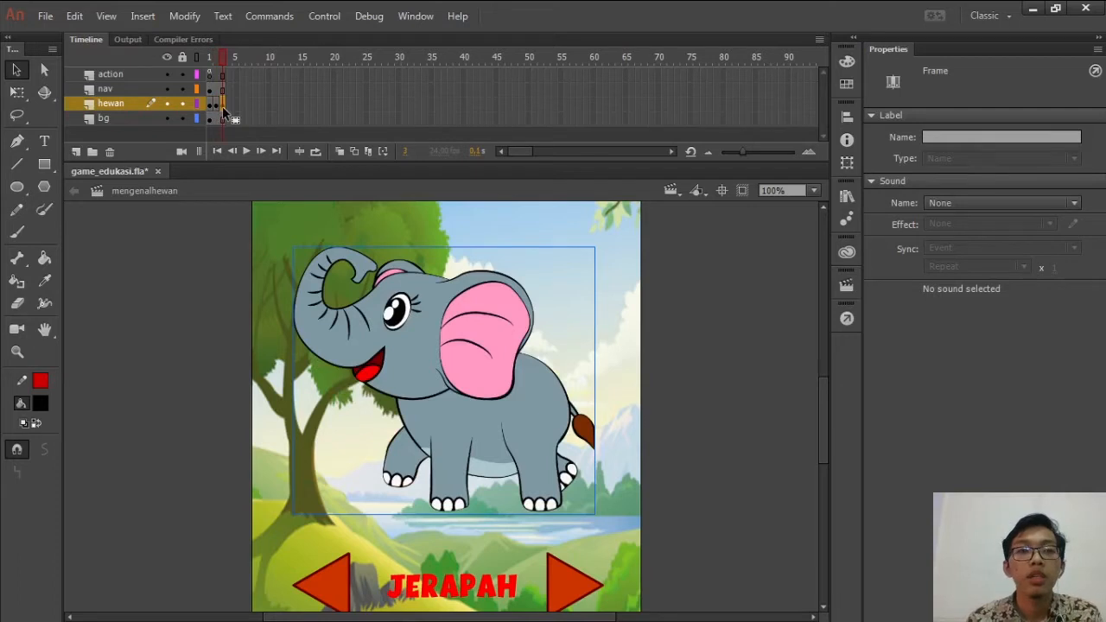
{"action": "left_click", "coordinate": [213, 118]}
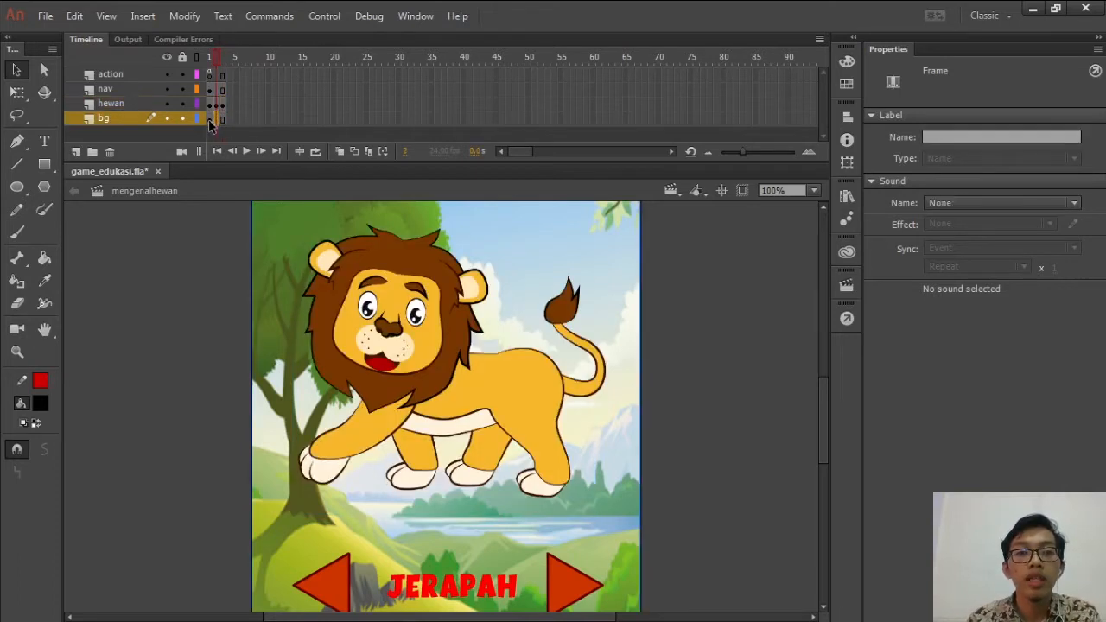
{"action": "left_click", "coordinate": [209, 118]}
{"action": "left_click", "coordinate": [212, 91]}
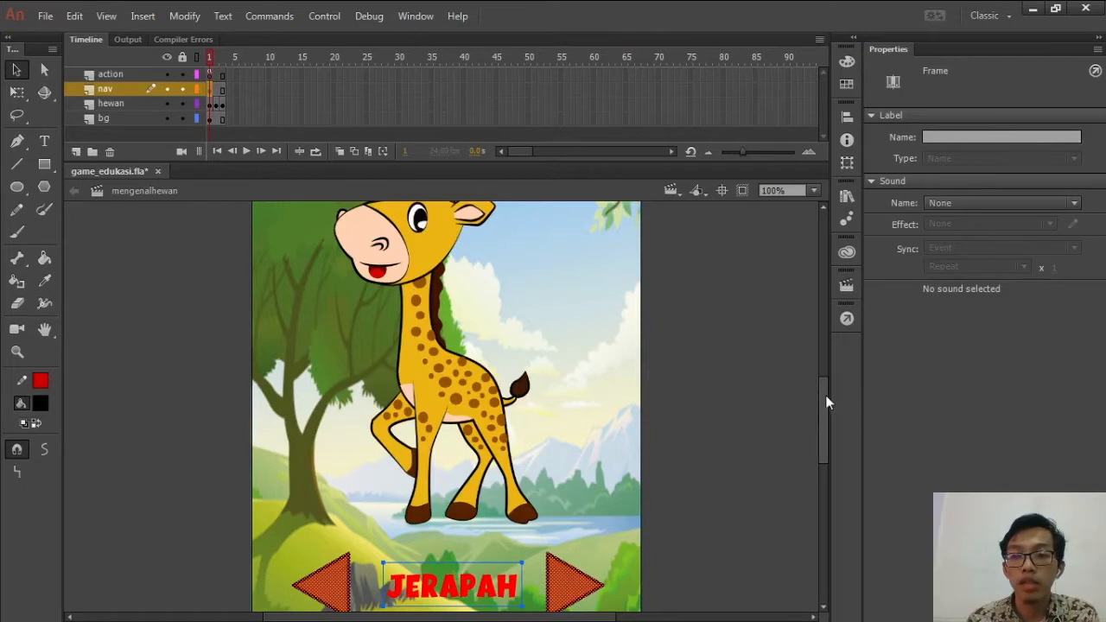
Check the name text and navigation arrows of the nav layer on frames 1, 2 and 3
{"action": "left_click_drag", "start_coordinate": [824, 393], "coordinate": [827, 424]}
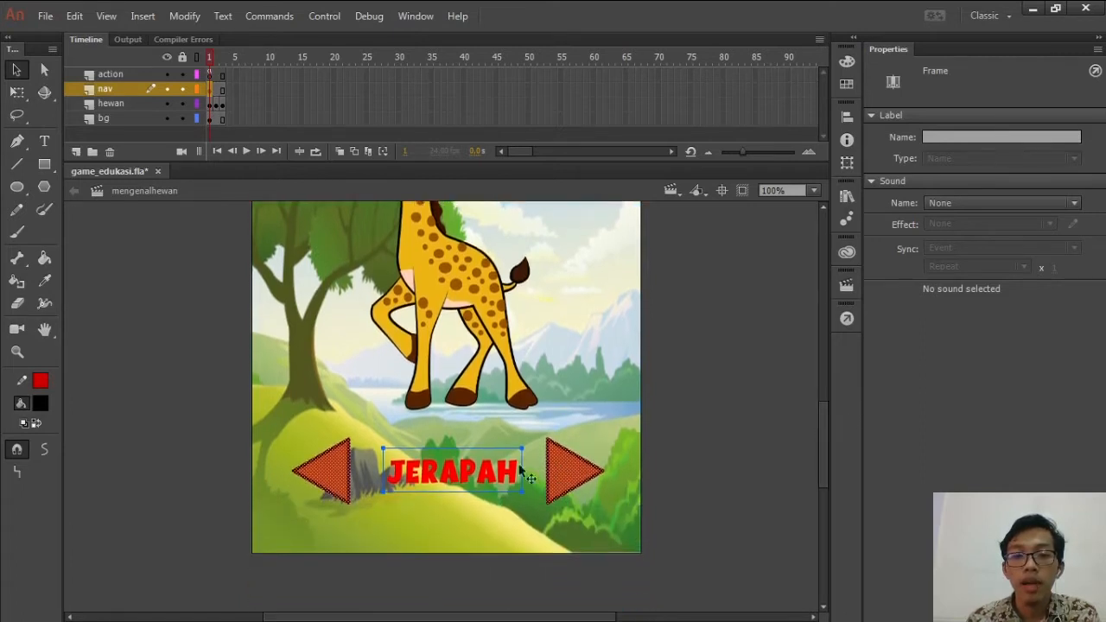
{"action": "left_click", "coordinate": [216, 92]}
{"action": "left_click", "coordinate": [223, 92]}
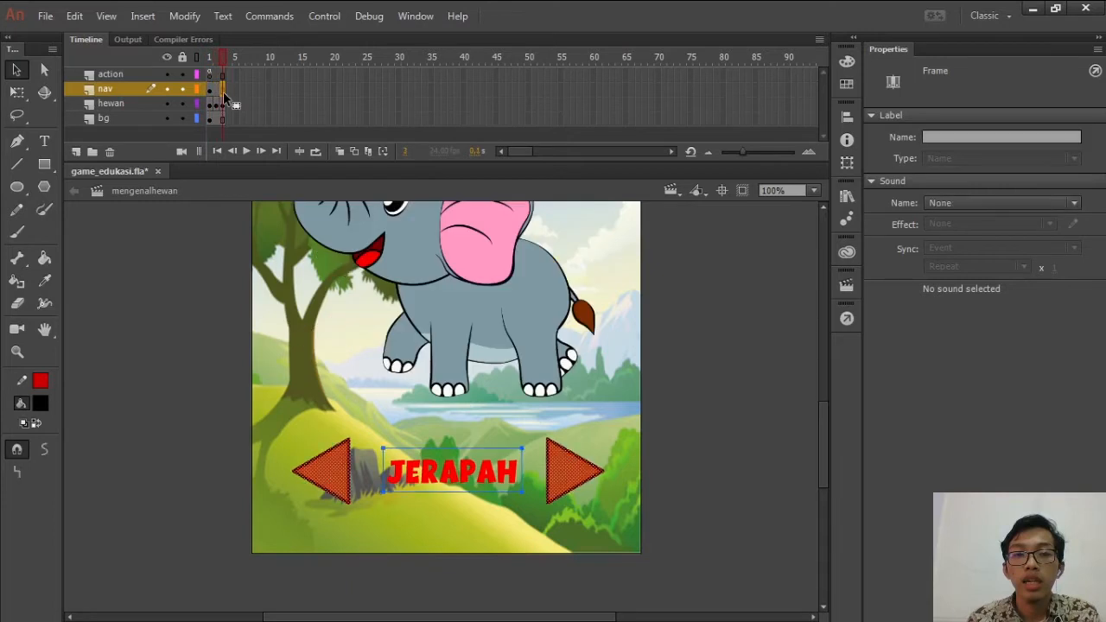
{"action": "left_click", "coordinate": [213, 93]}
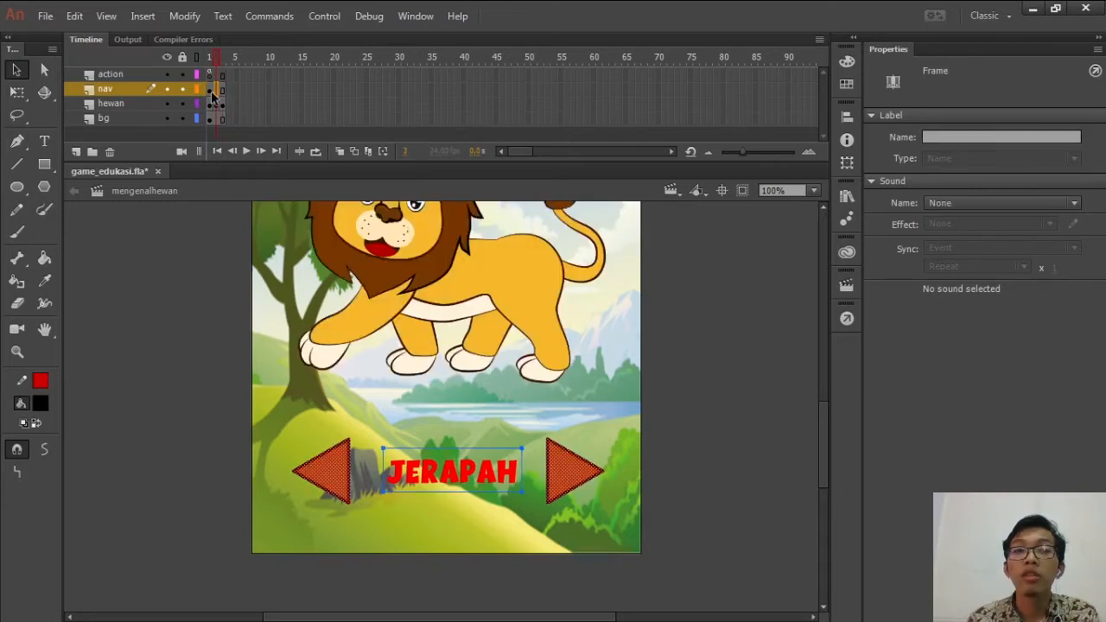
{"action": "left_click", "coordinate": [210, 92]}
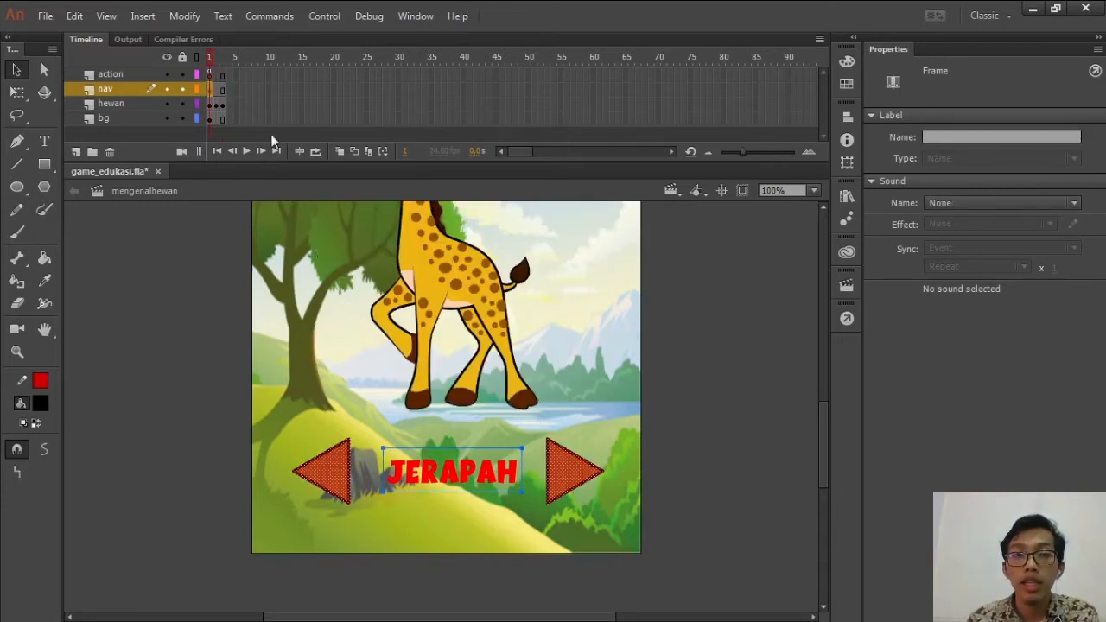
{"action": "left_click", "coordinate": [216, 92]}
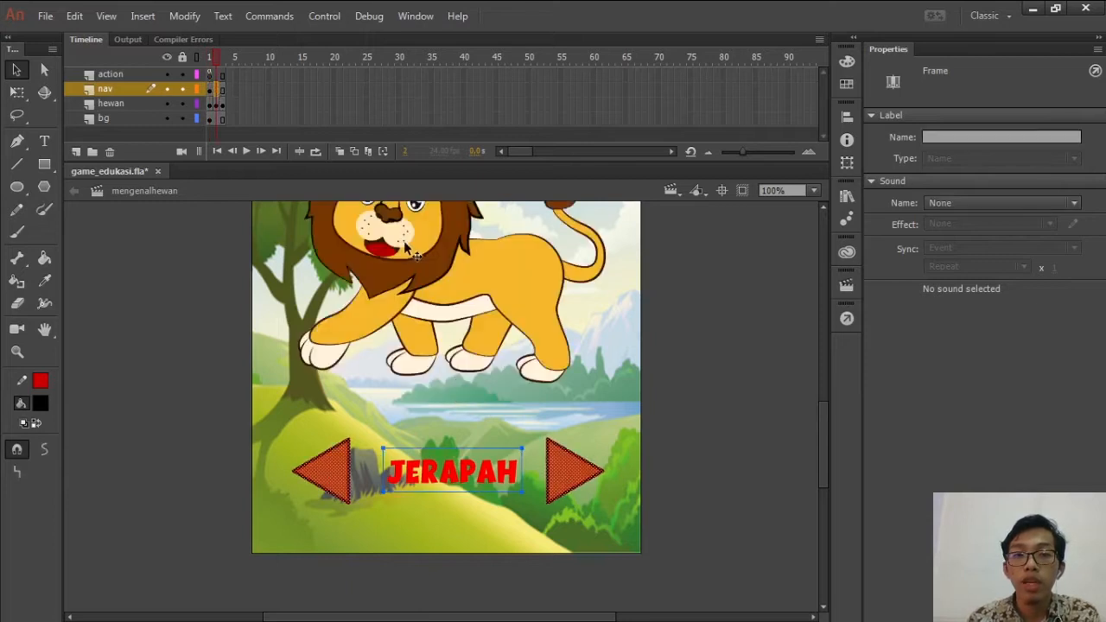
Change the animal name text on frame 2 of the nav layer to SINGA and check the text on frame 1
{"action": "left_click", "coordinate": [726, 469]}
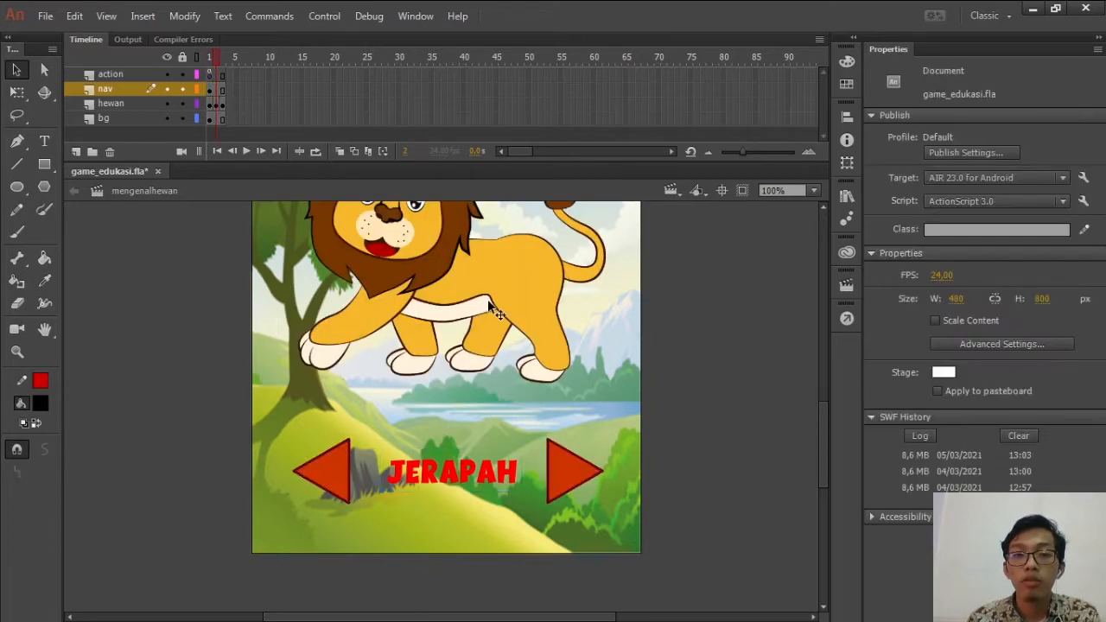
{"action": "left_click", "coordinate": [419, 484]}
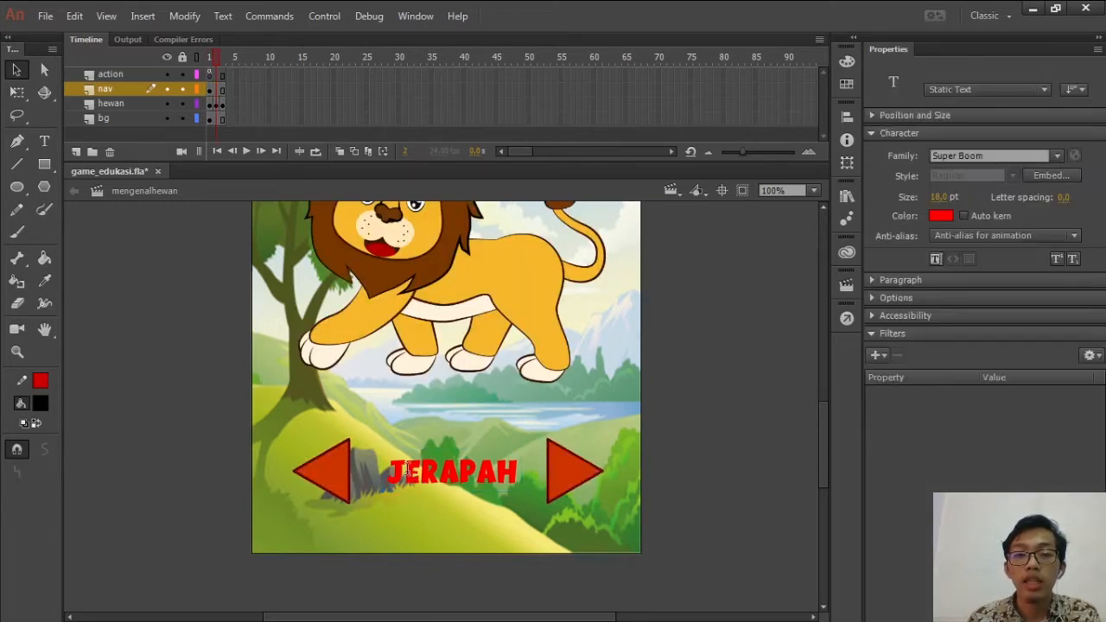
{"action": "double_click", "coordinate": [413, 482]}
{"action": "double_click", "coordinate": [416, 482]}
{"action": "type", "text": "SINCA"}
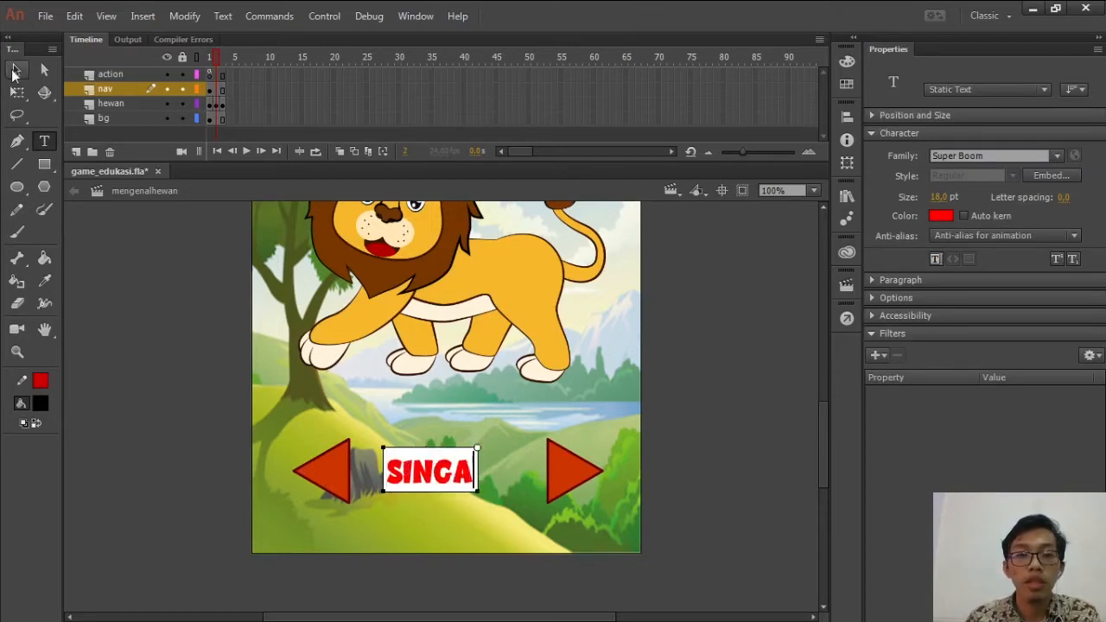
{"action": "left_click", "coordinate": [16, 69]}
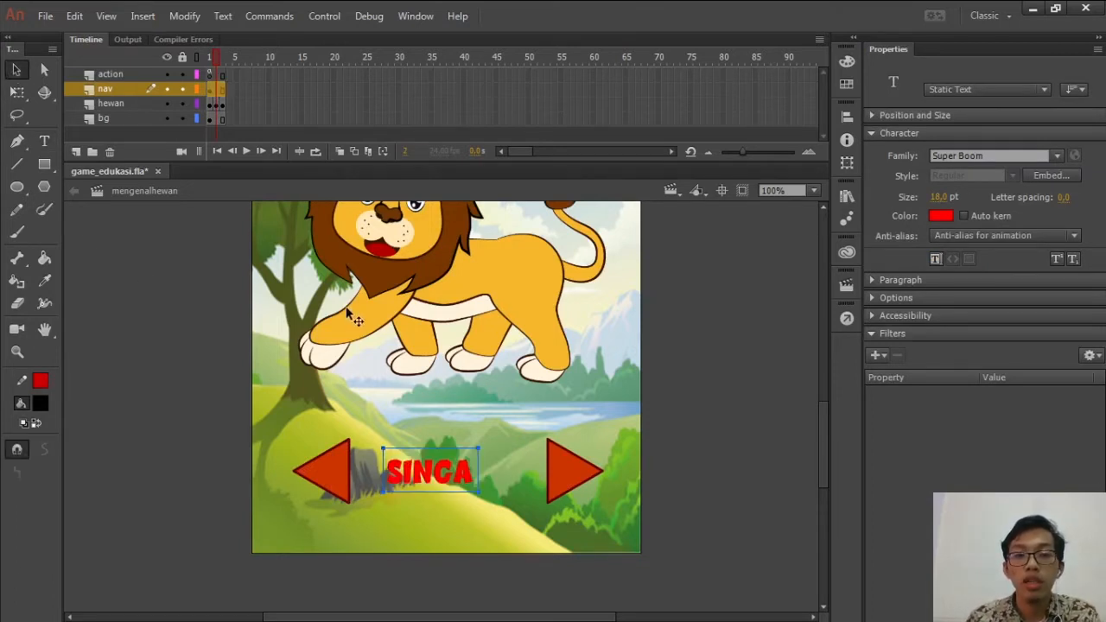
{"action": "left_click", "coordinate": [210, 58]}
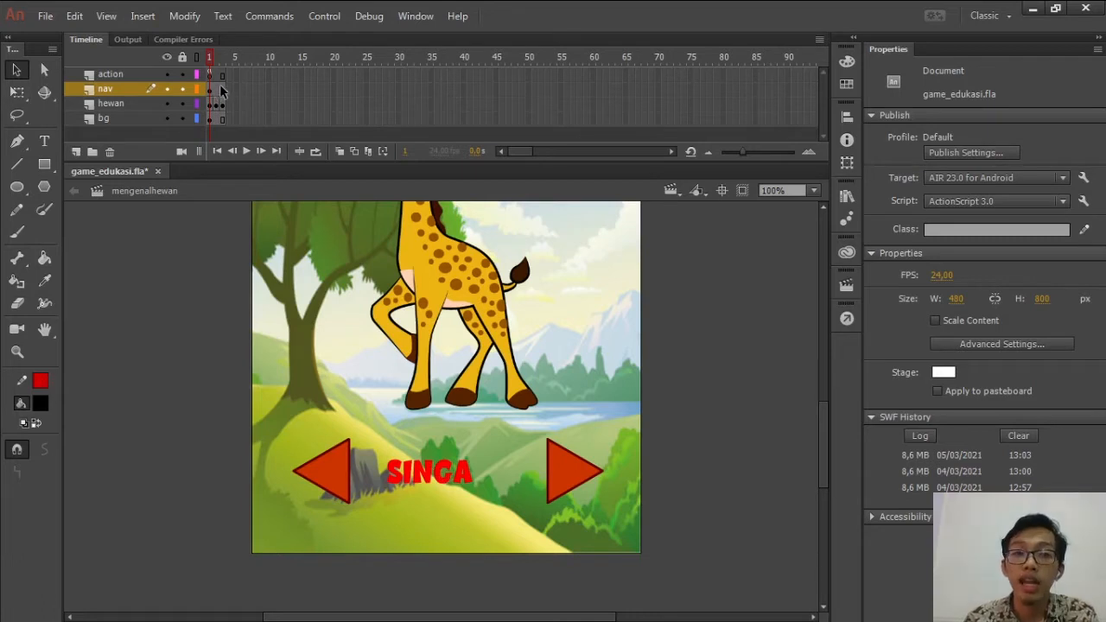
{"action": "left_click", "coordinate": [433, 480]}
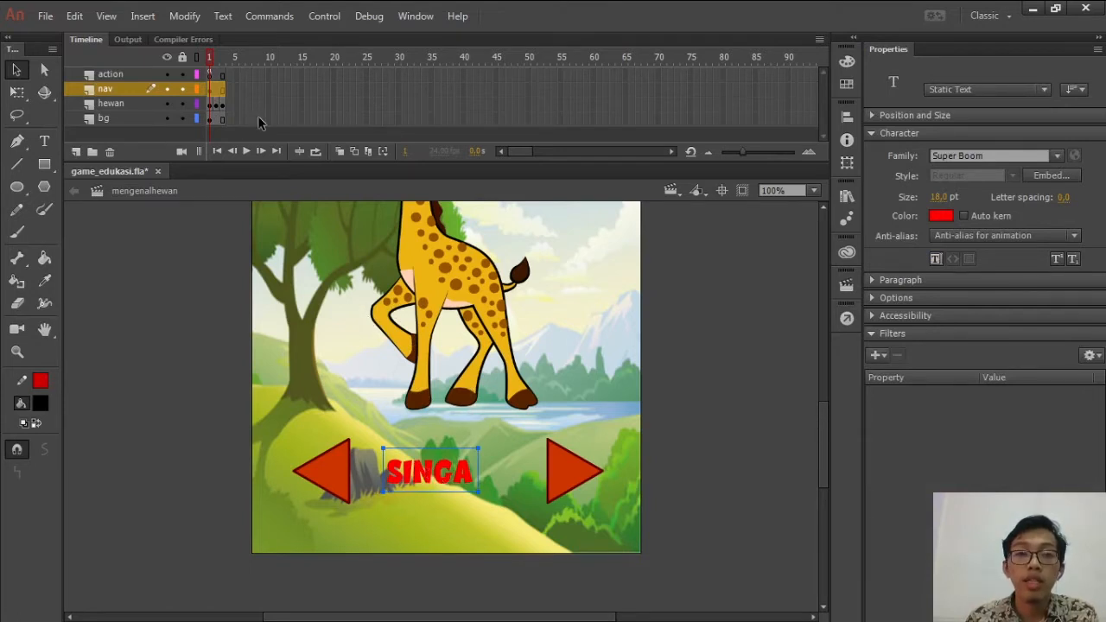
Compare the animals held by the three keyframes of the hewan layer
{"action": "left_click", "coordinate": [212, 105]}
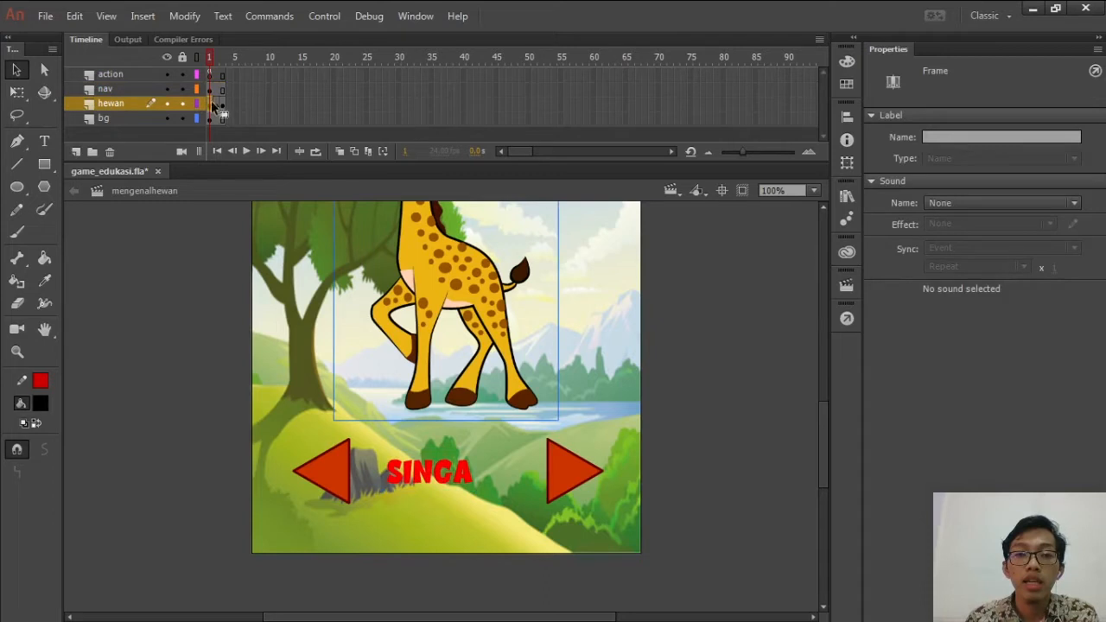
{"action": "left_click", "coordinate": [216, 105]}
{"action": "left_click", "coordinate": [222, 106]}
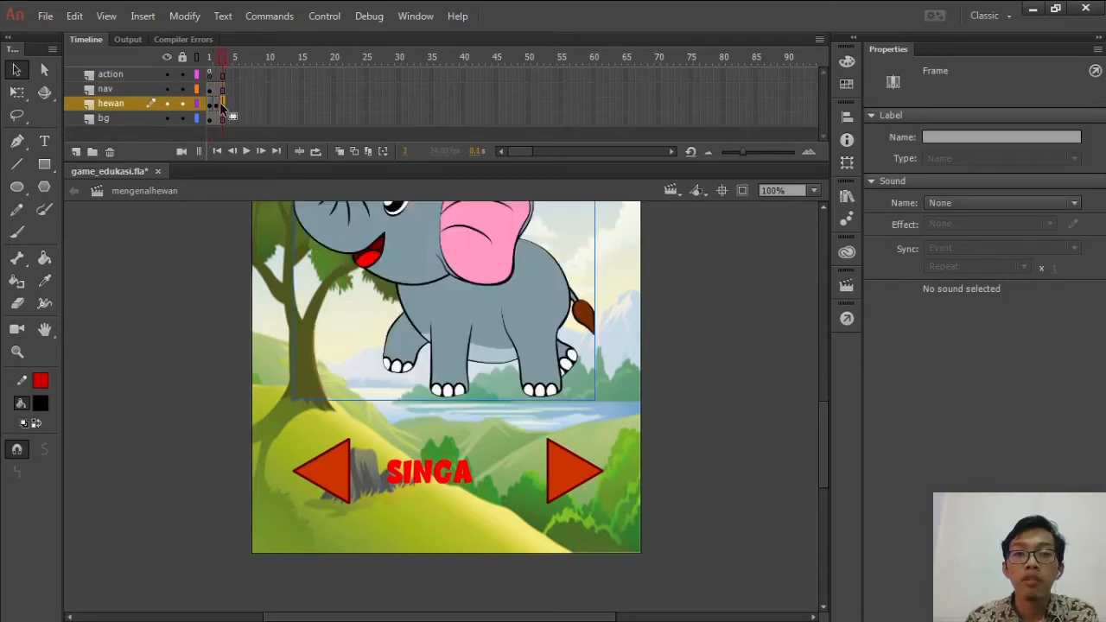
{"action": "left_click", "coordinate": [212, 107]}
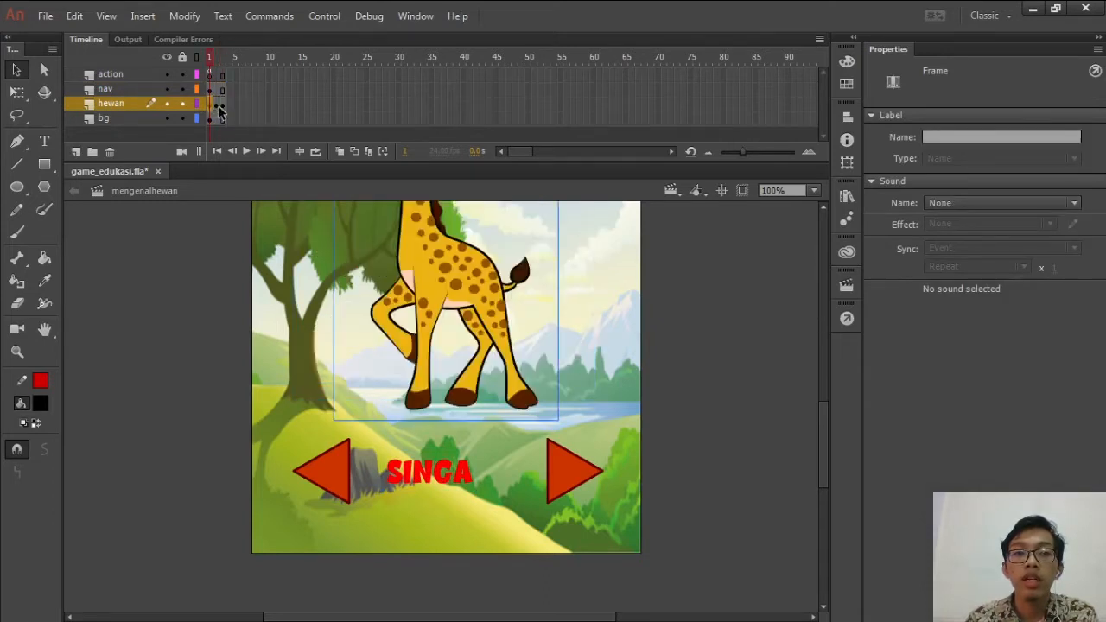
{"action": "left_click", "coordinate": [218, 106]}
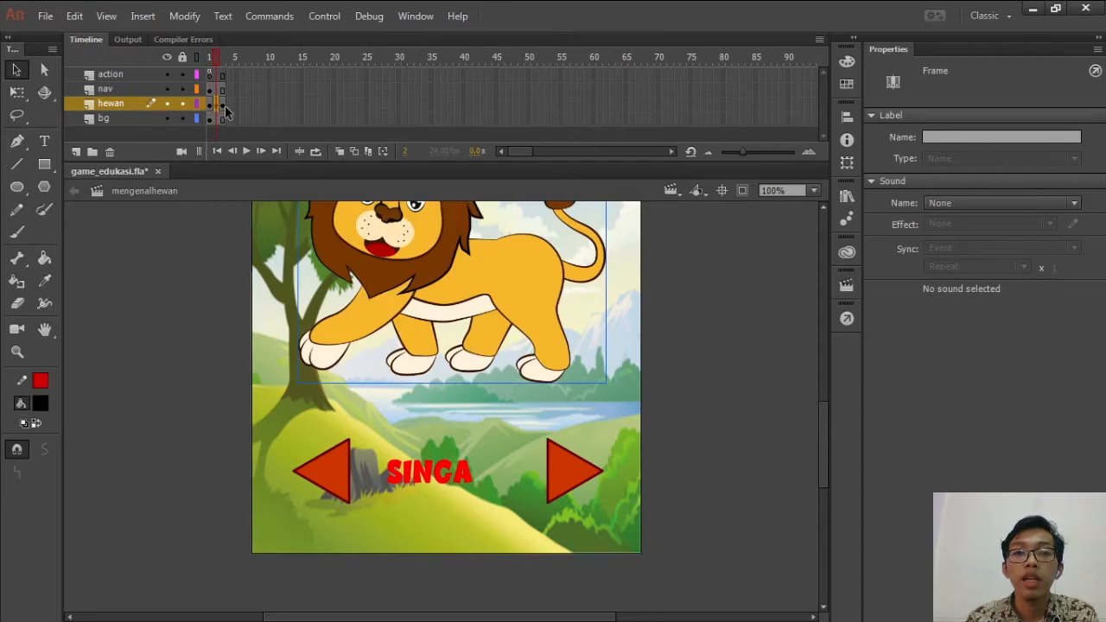
{"action": "left_click", "coordinate": [222, 106]}
{"action": "left_click", "coordinate": [211, 106]}
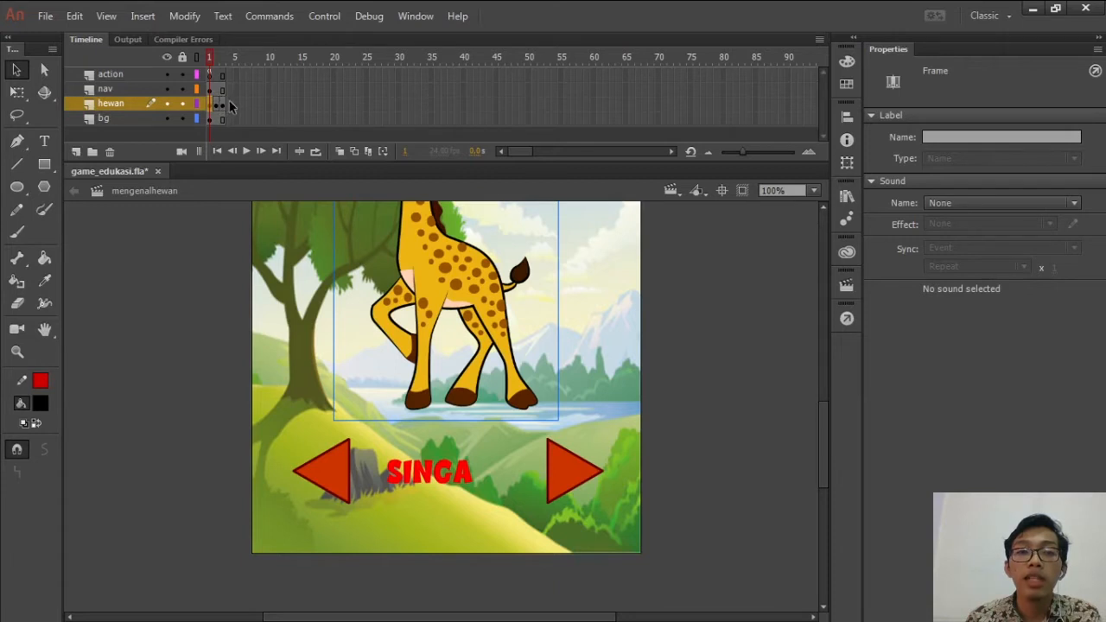
Compare the nav layer's single extended keyframe with the separate keyframes of the hewan layer across frames 1 to 3
{"action": "left_click", "coordinate": [215, 90]}
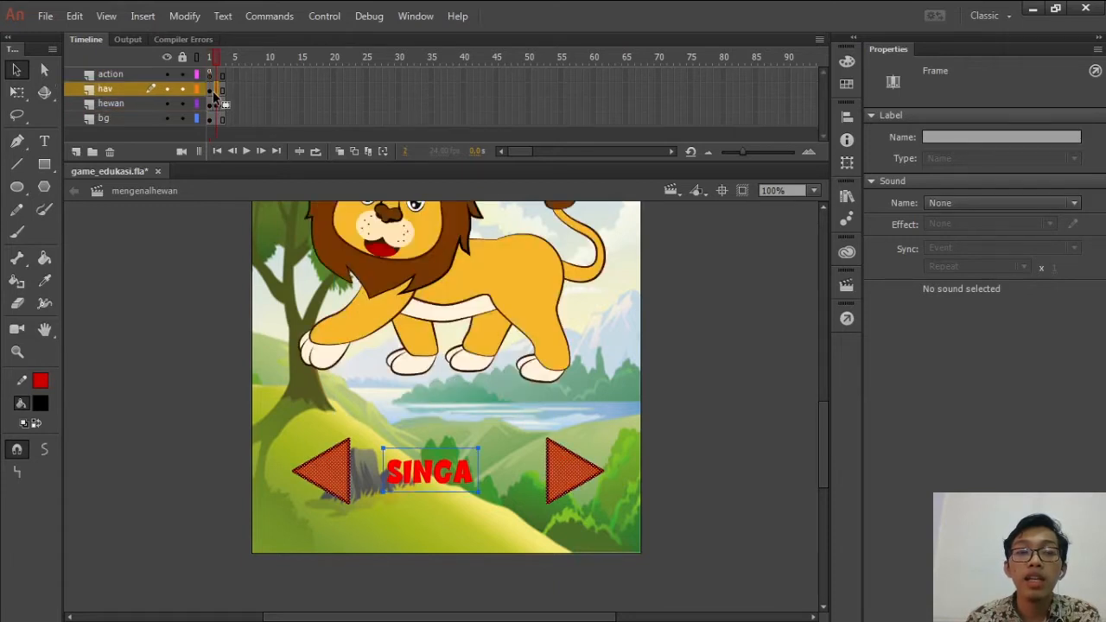
{"action": "left_click", "coordinate": [210, 91]}
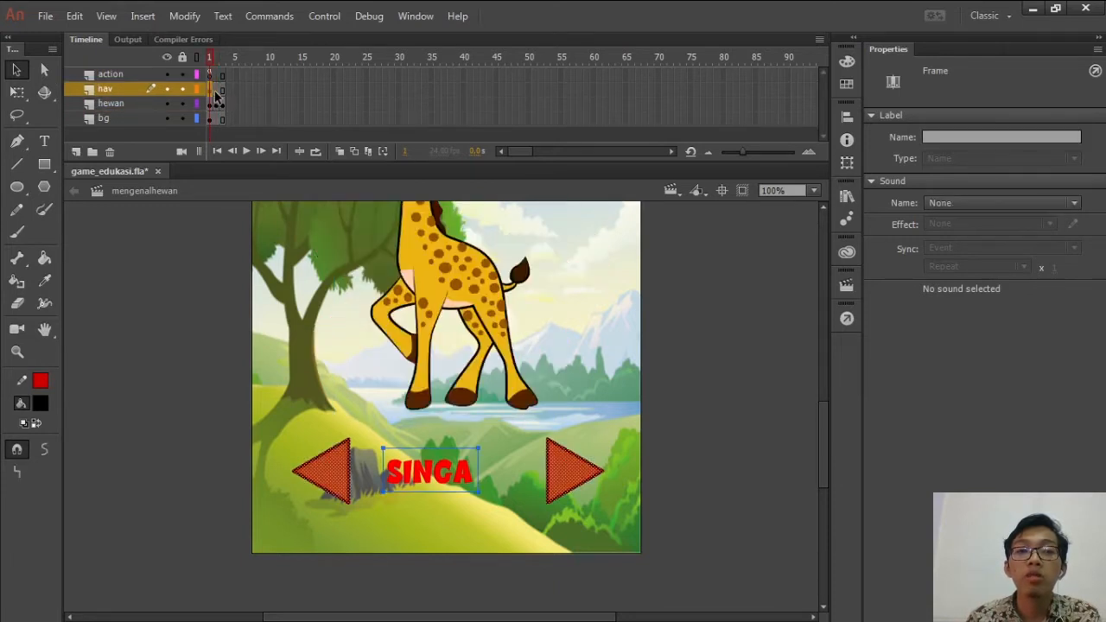
{"action": "left_click", "coordinate": [211, 105]}
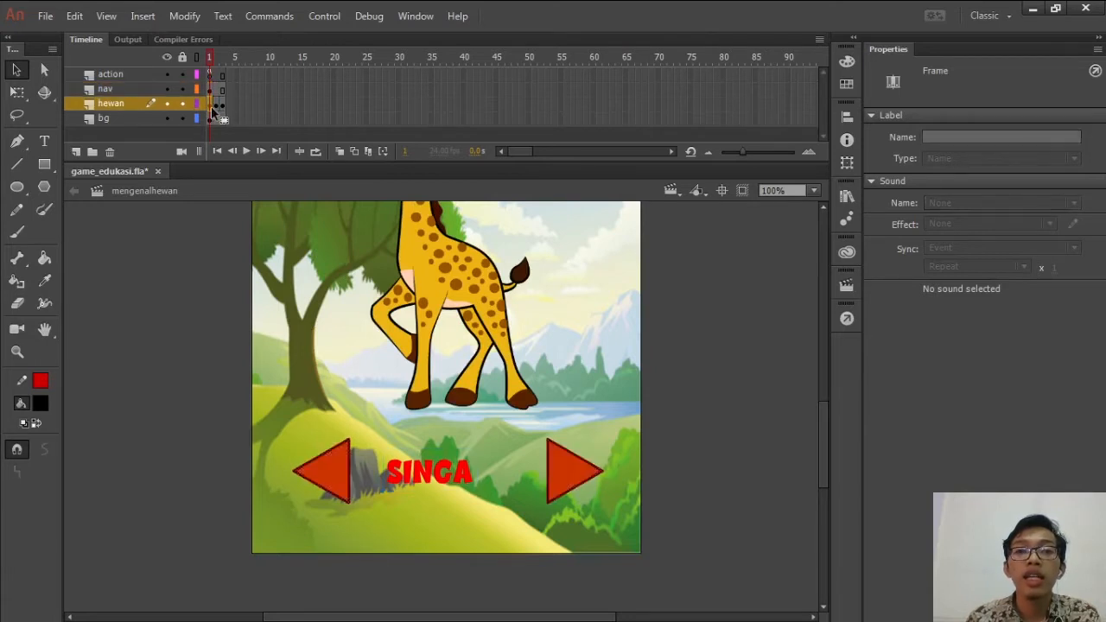
{"action": "left_click", "coordinate": [217, 106]}
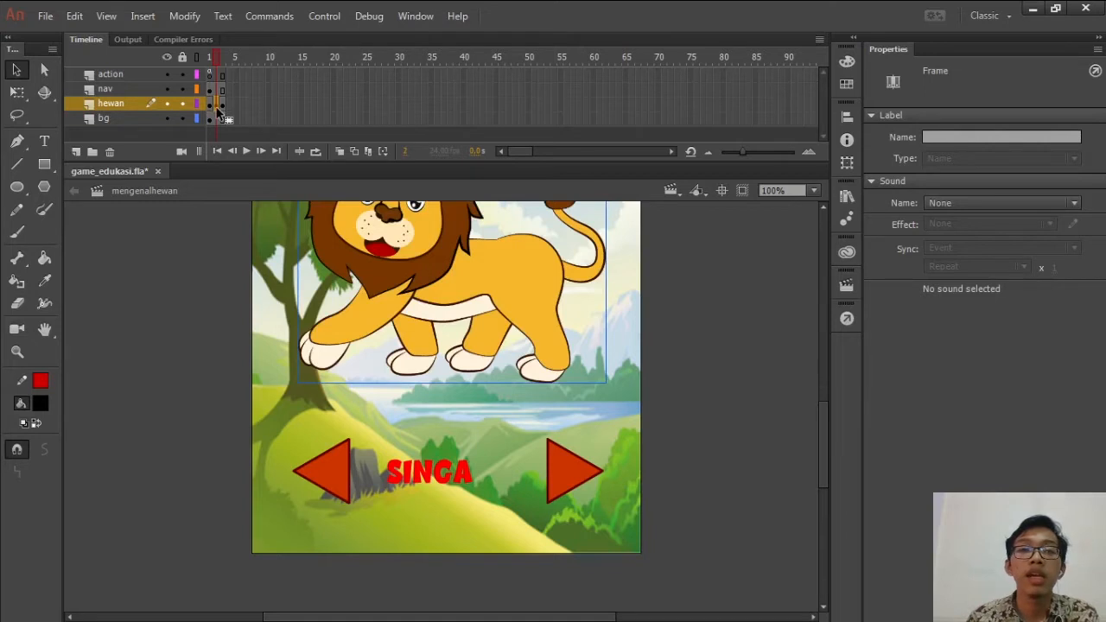
{"action": "left_click", "coordinate": [223, 106]}
{"action": "left_click", "coordinate": [210, 106]}
{"action": "left_click", "coordinate": [211, 107]}
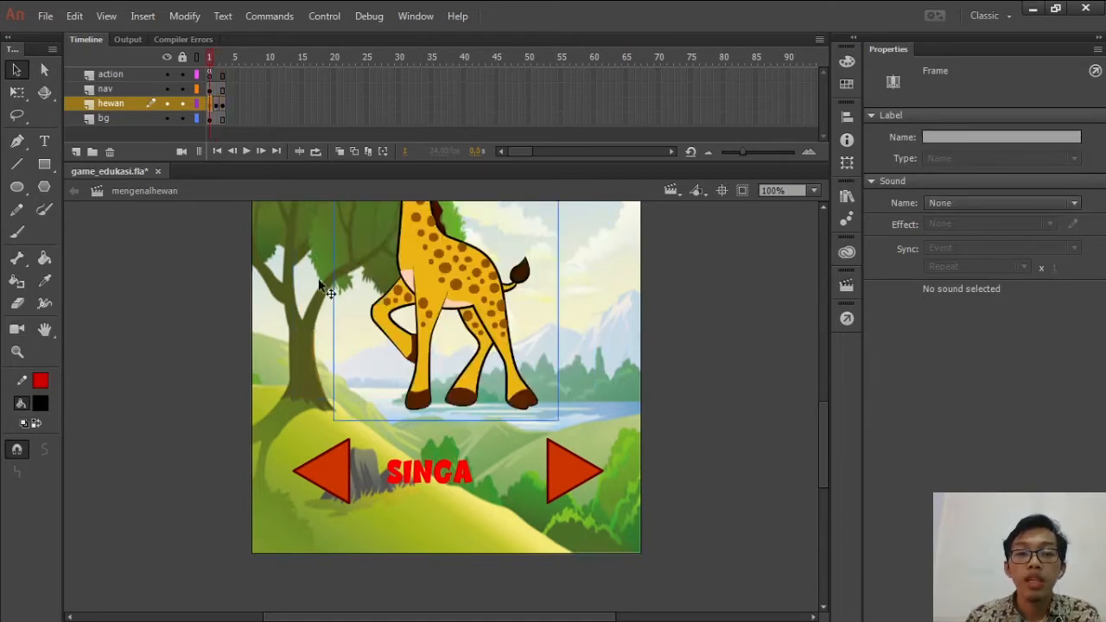
{"action": "left_click", "coordinate": [210, 89]}
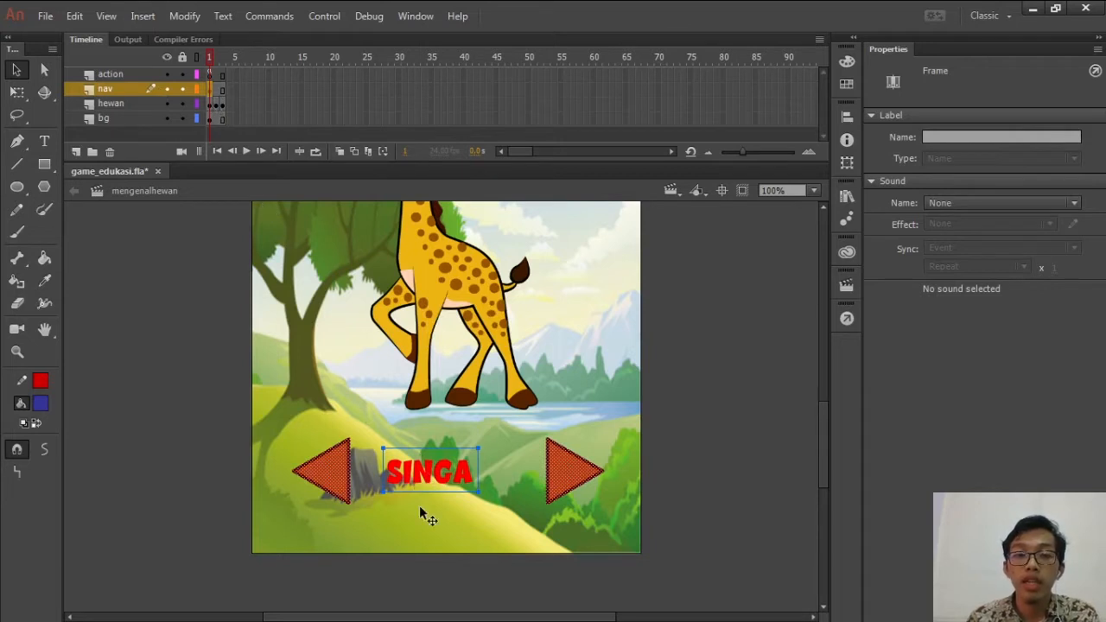
Cut the SINGA name text out of frame 1 of the nav layer, leaving the two navigation arrows in place
{"action": "left_click", "coordinate": [408, 477]}
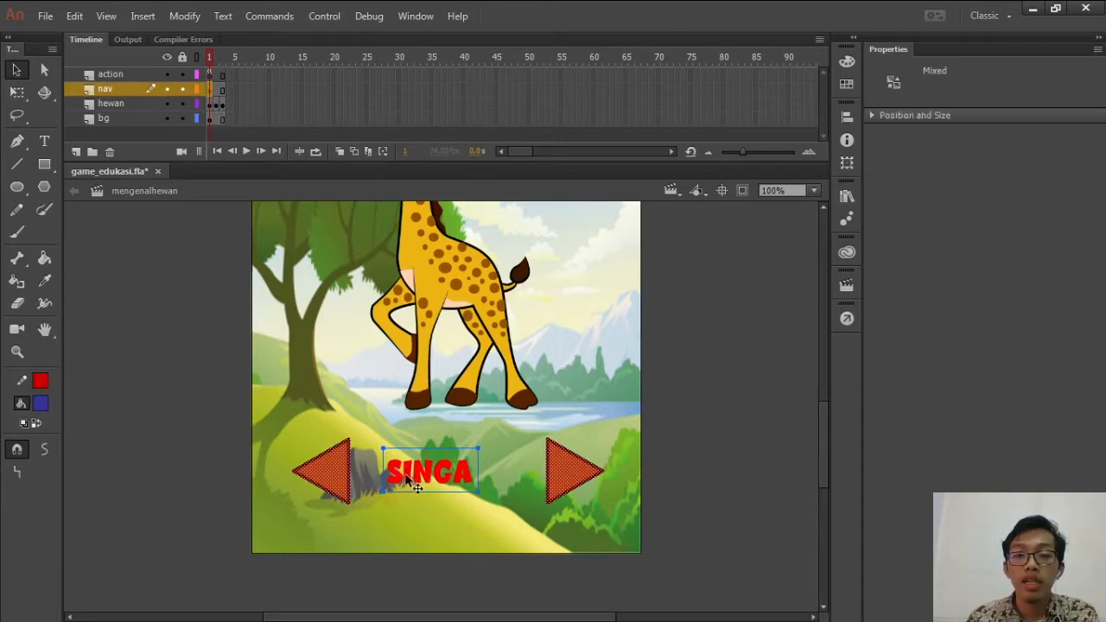
{"action": "left_click", "coordinate": [370, 567]}
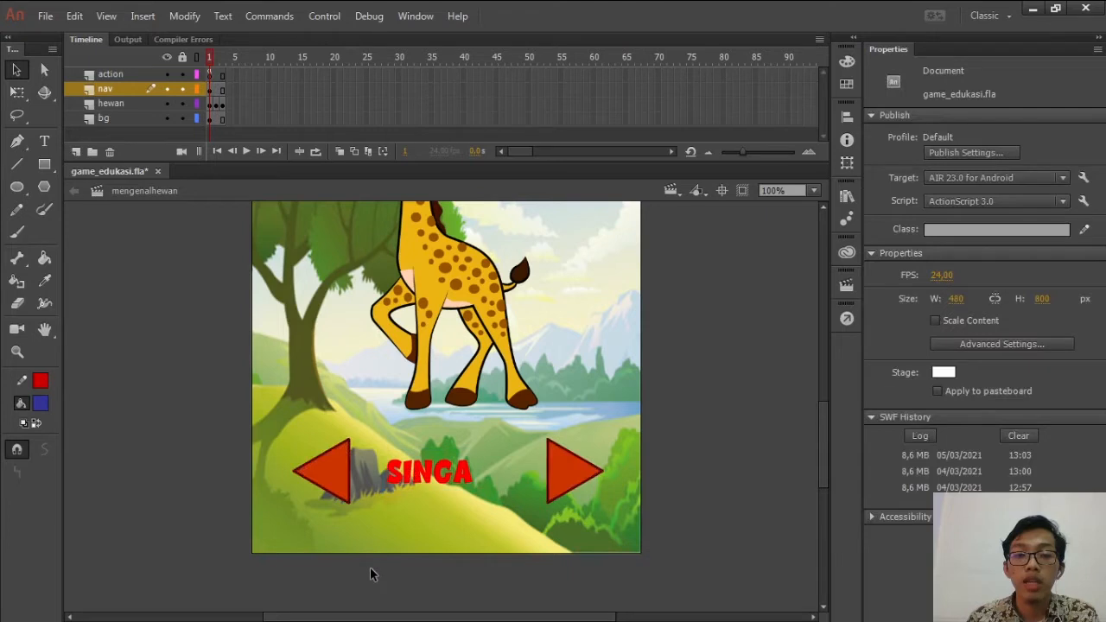
{"action": "left_click", "coordinate": [406, 486]}
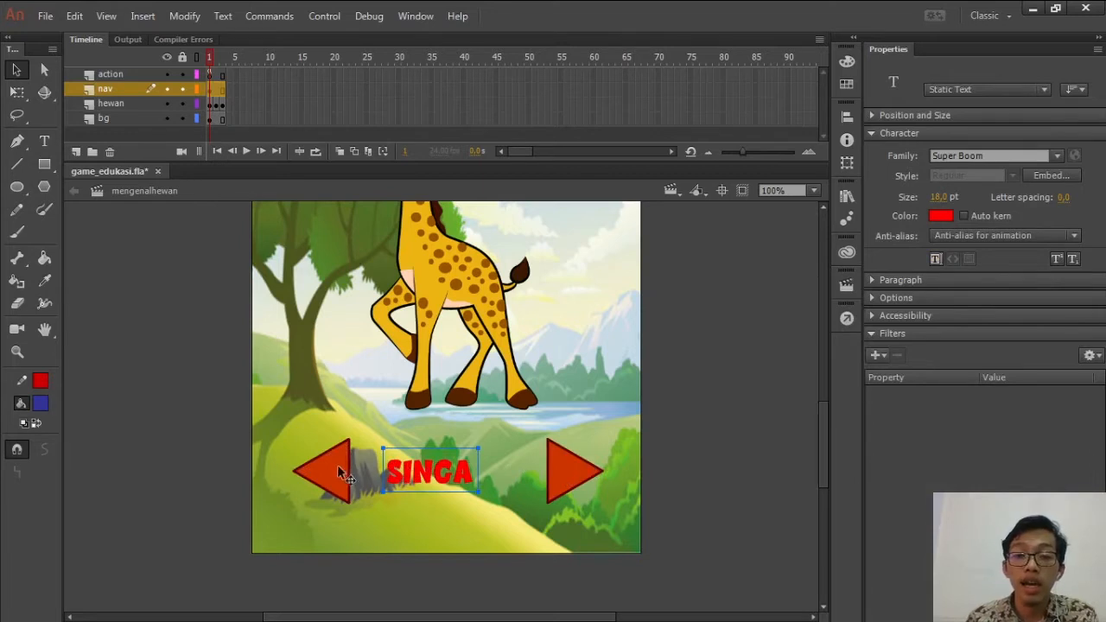
{"action": "right_click", "coordinate": [433, 476]}
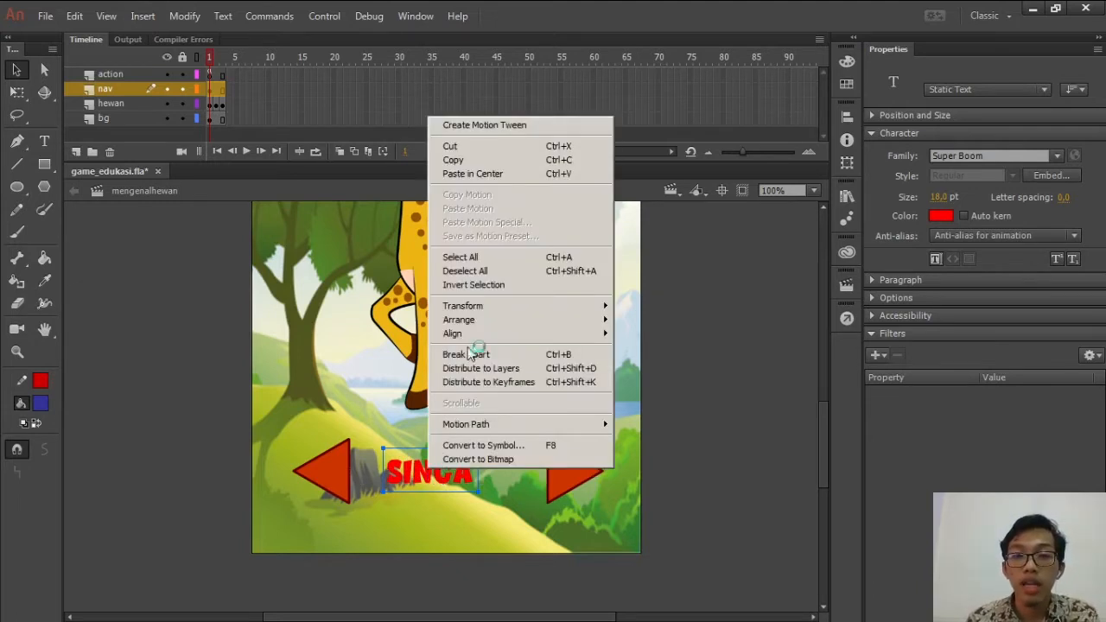
{"action": "left_click", "coordinate": [472, 149]}
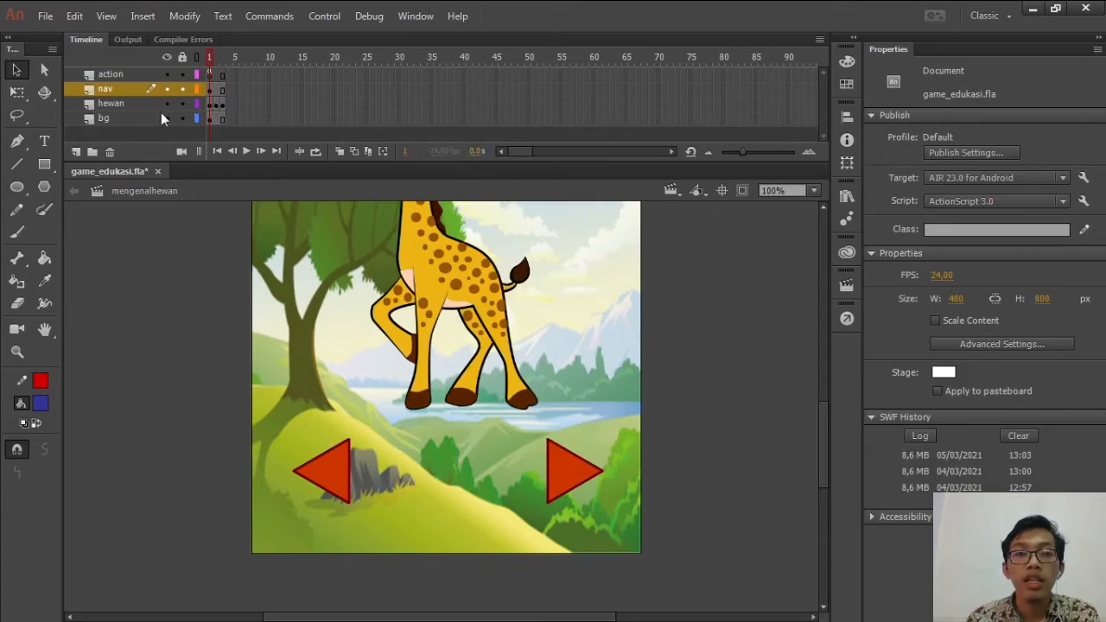
Paste the SINGA text in place on the bg layer and shift it slightly to the right between the arrows
{"action": "left_click", "coordinate": [135, 103]}
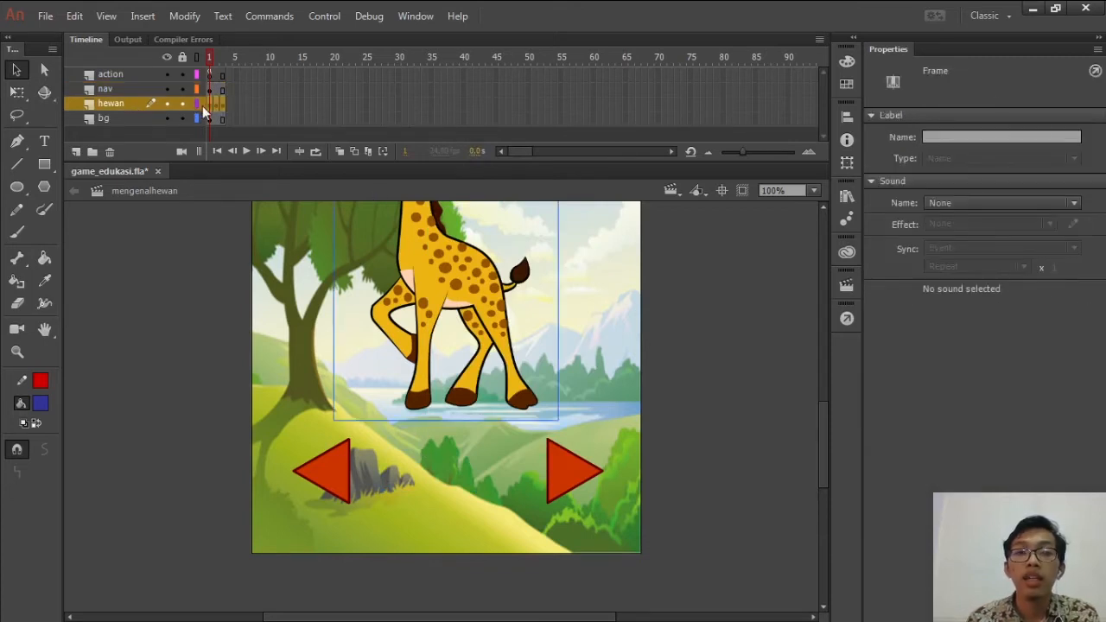
{"action": "left_click", "coordinate": [192, 350]}
{"action": "left_click", "coordinate": [448, 458]}
{"action": "left_click", "coordinate": [75, 15]}
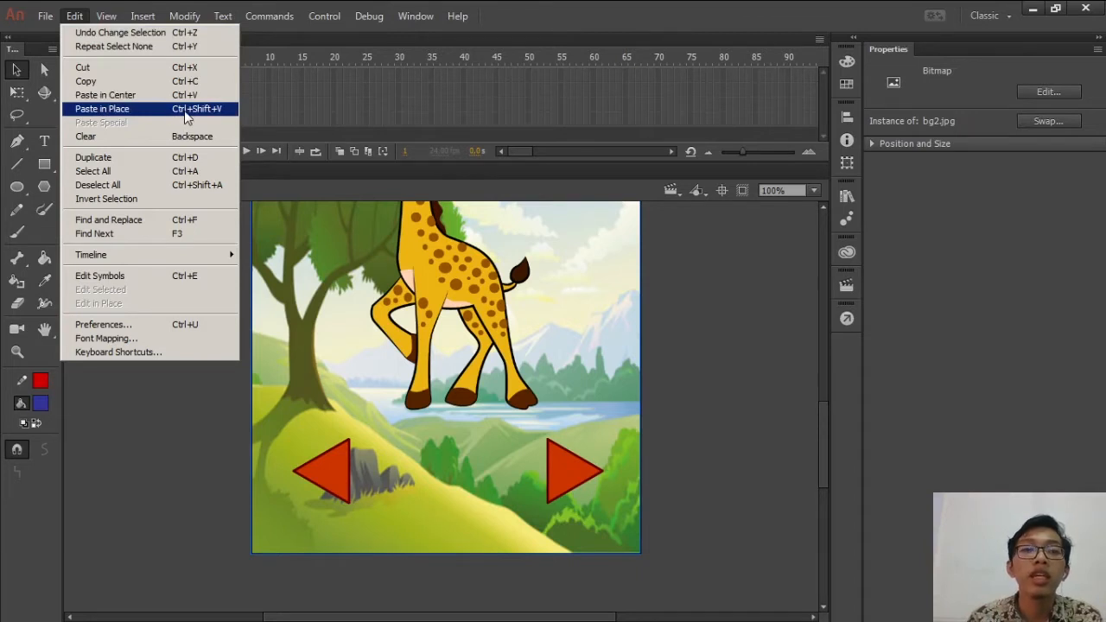
{"action": "left_click", "coordinate": [163, 108]}
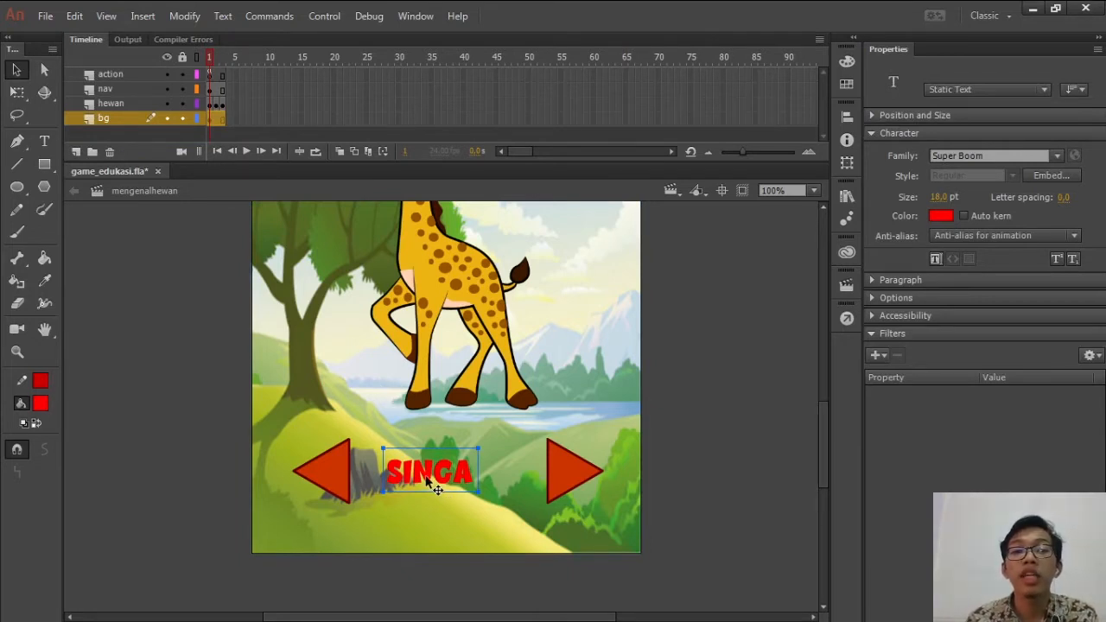
{"action": "left_click_drag", "start_coordinate": [427, 480], "coordinate": [448, 481]}
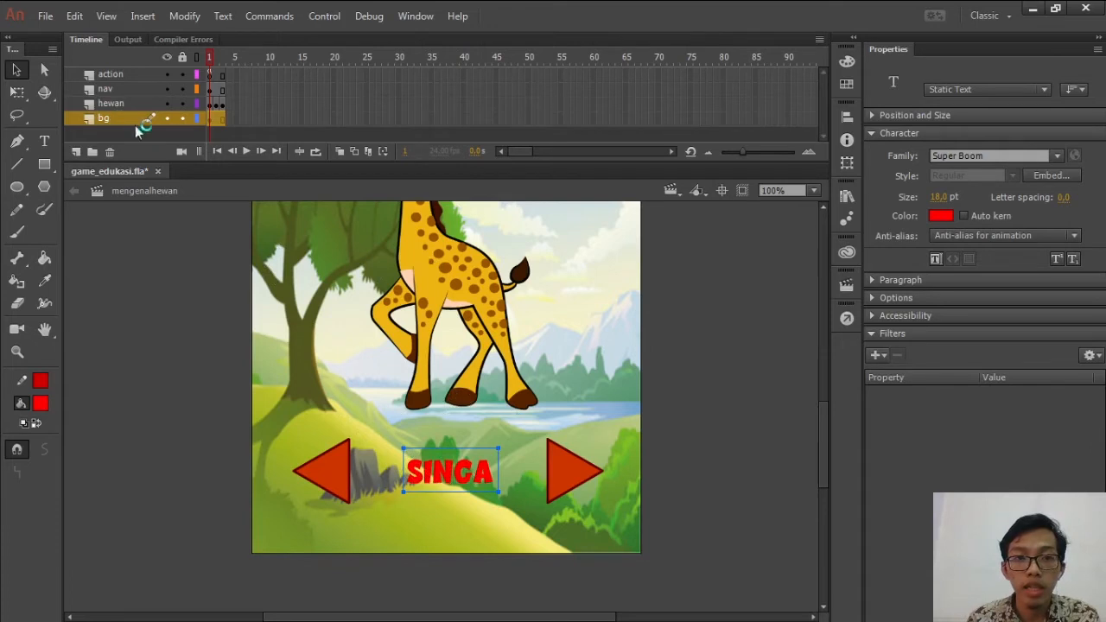
Check which layers hold the SINGA text, the giraffe and the right navigation arrow
{"action": "left_click", "coordinate": [216, 388]}
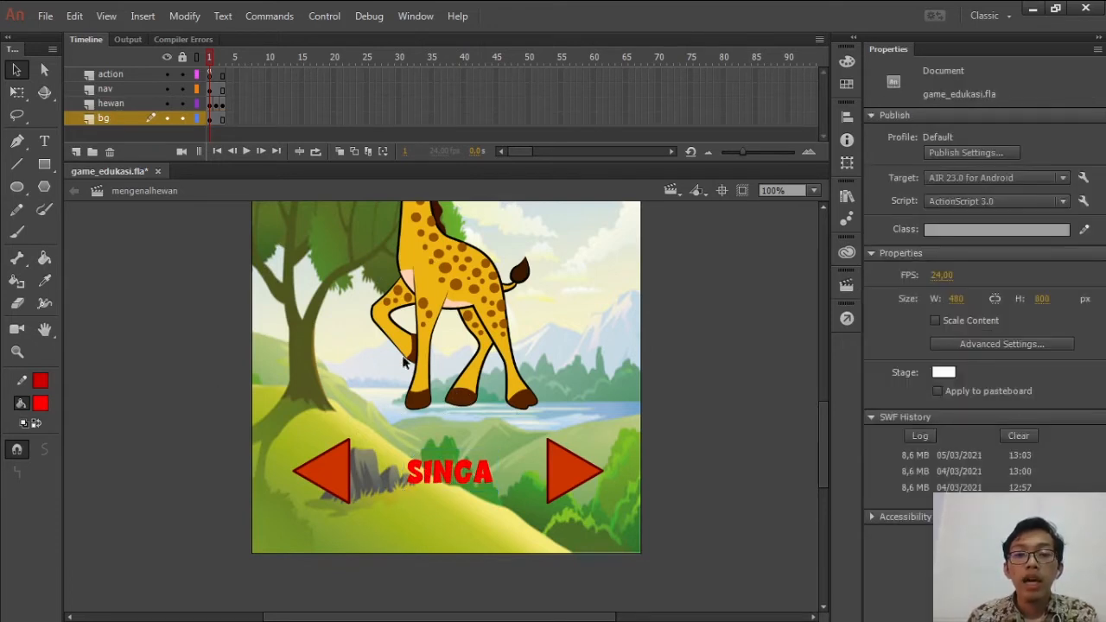
{"action": "left_click", "coordinate": [425, 477]}
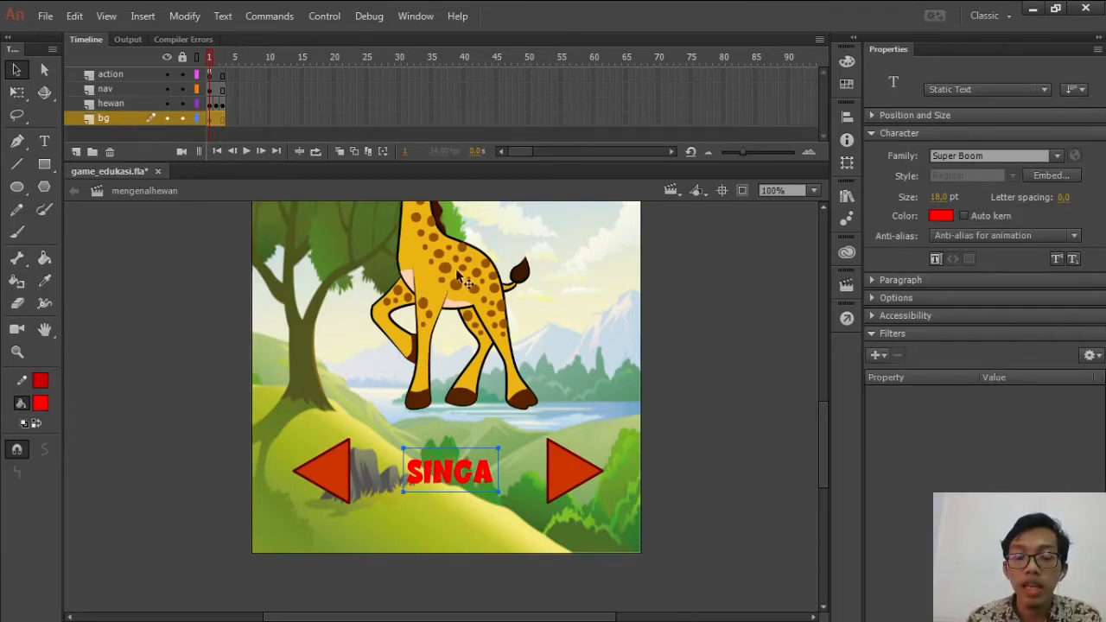
{"action": "left_click", "coordinate": [426, 274]}
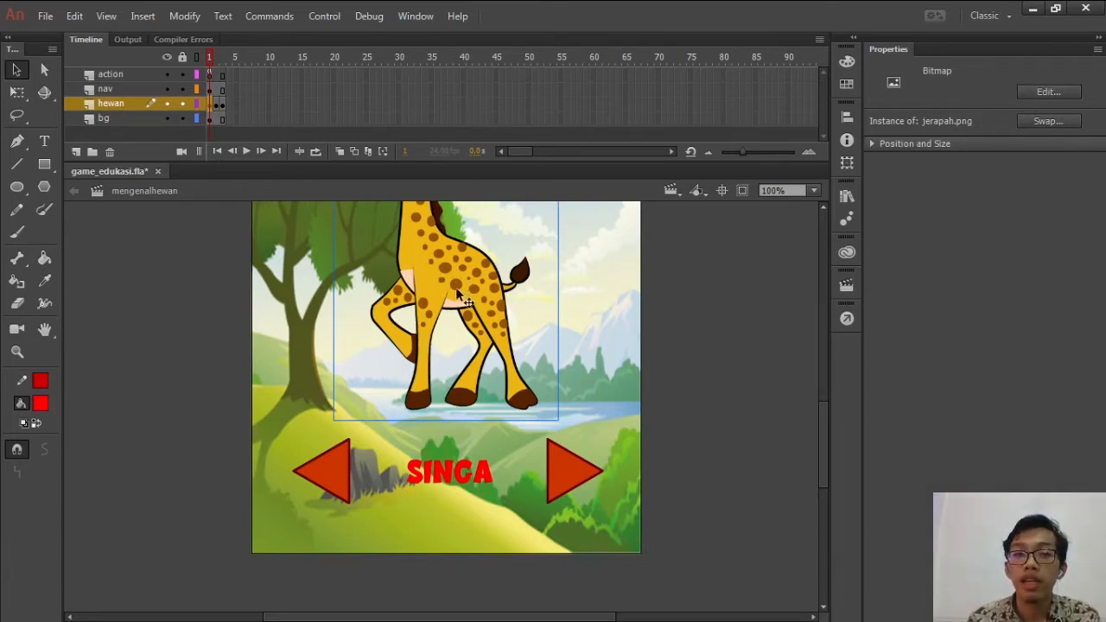
{"action": "left_click", "coordinate": [566, 460]}
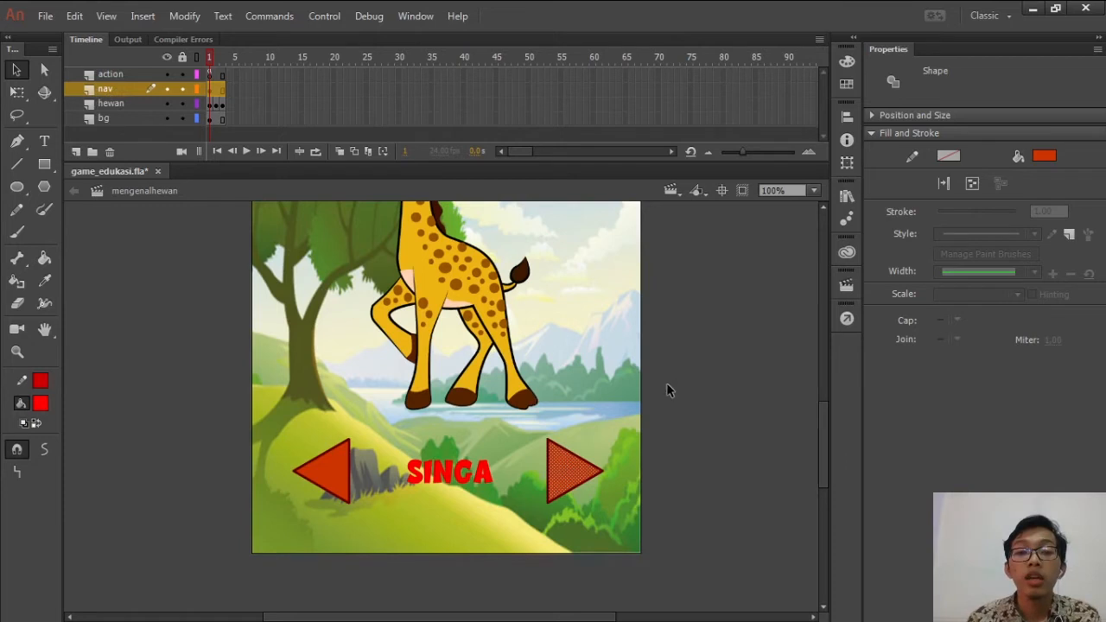
{"action": "left_click", "coordinate": [748, 350]}
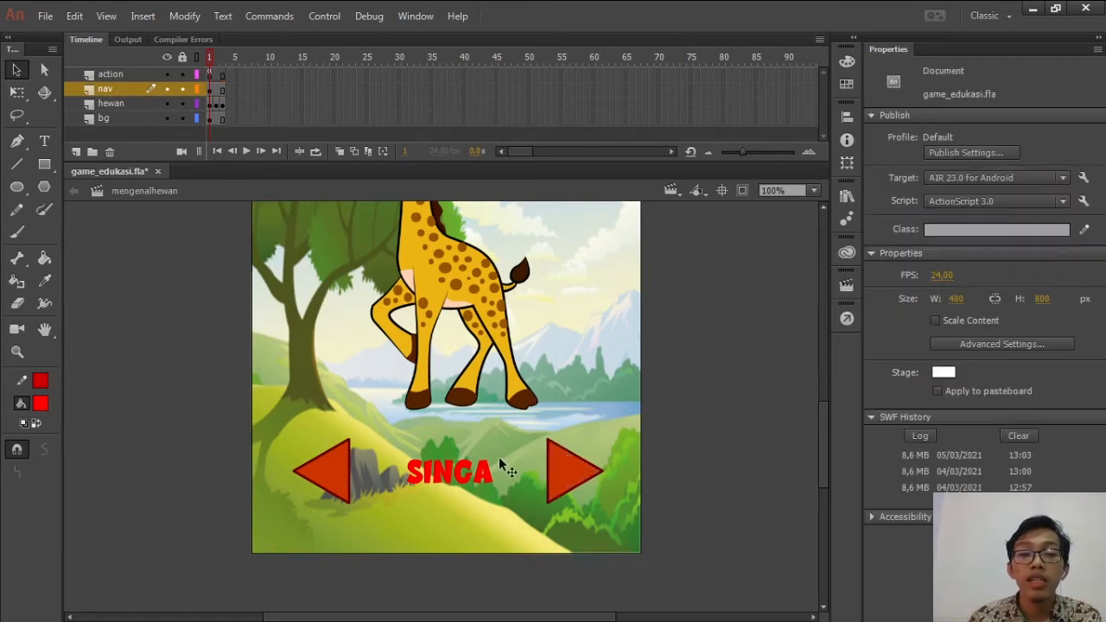
{"action": "left_click", "coordinate": [442, 474]}
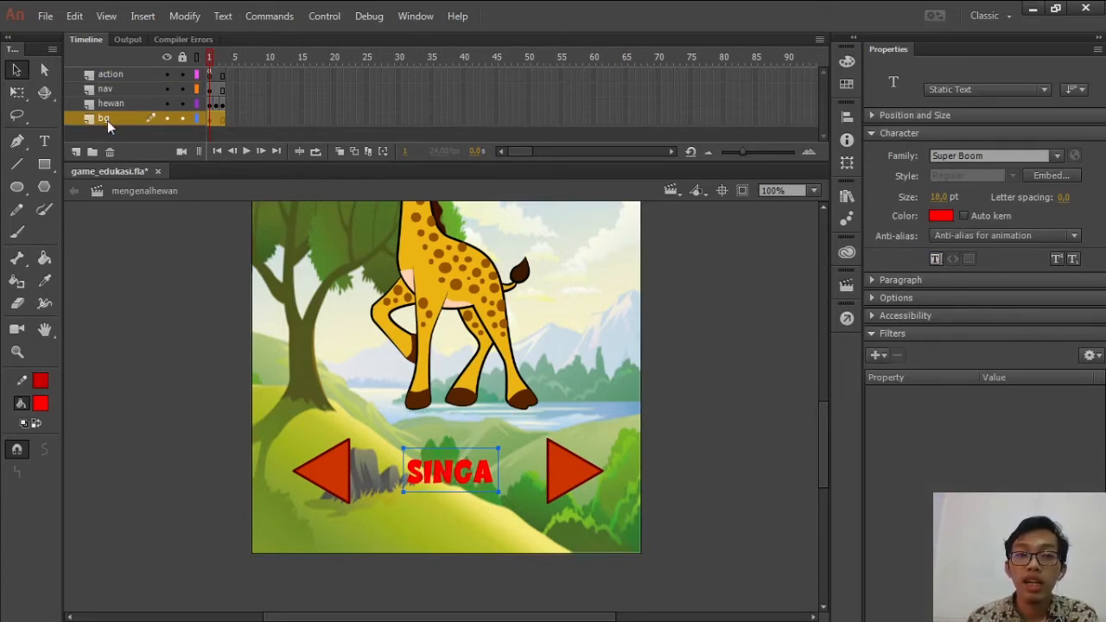
Move the SINGA text from the bg layer to frame 1 of the hewan layer, pasting it in place
{"action": "right_click", "coordinate": [418, 476]}
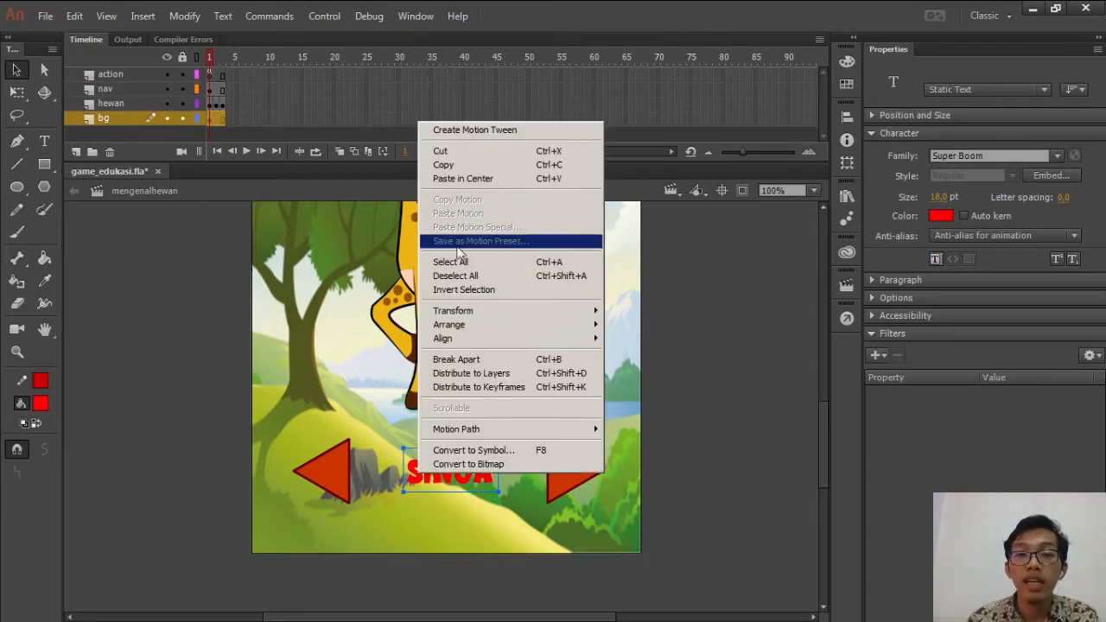
{"action": "left_click", "coordinate": [443, 152]}
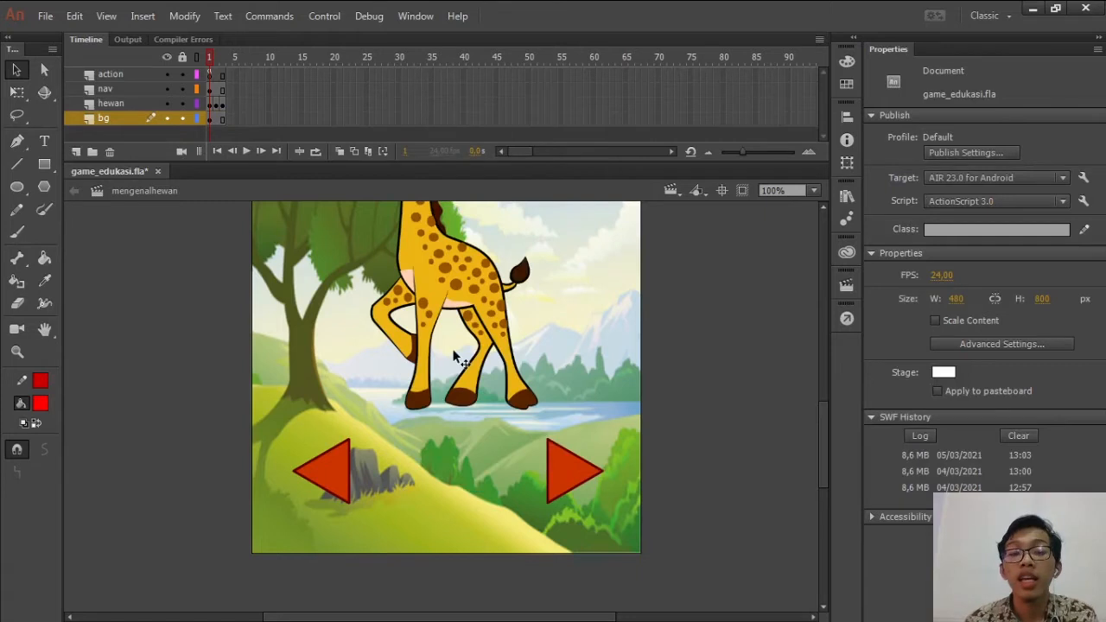
{"action": "left_click", "coordinate": [112, 102]}
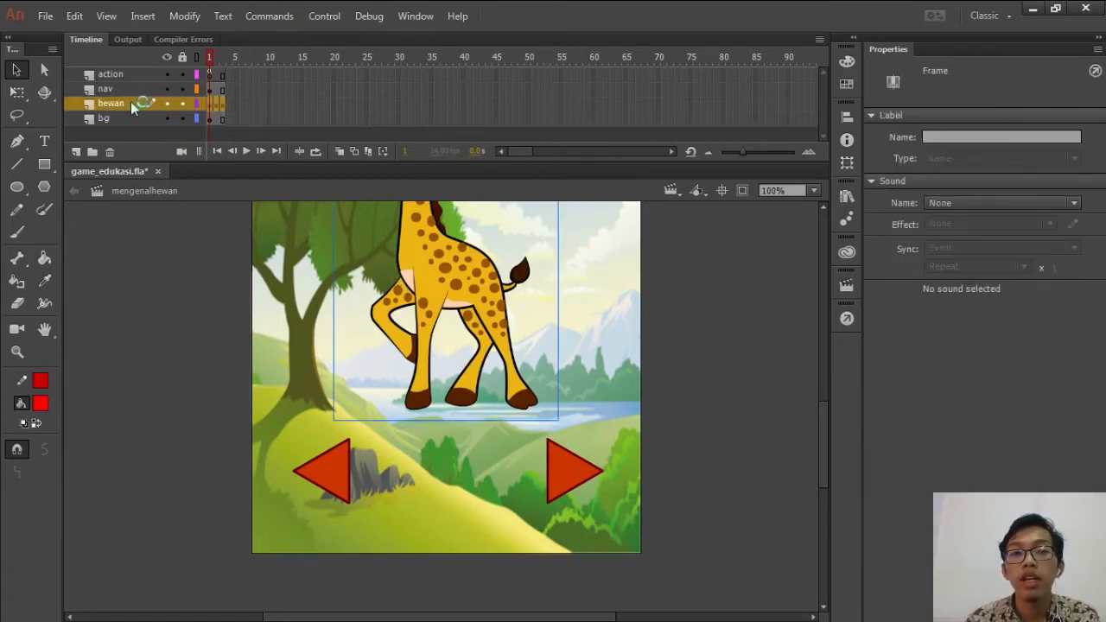
{"action": "left_click", "coordinate": [74, 17]}
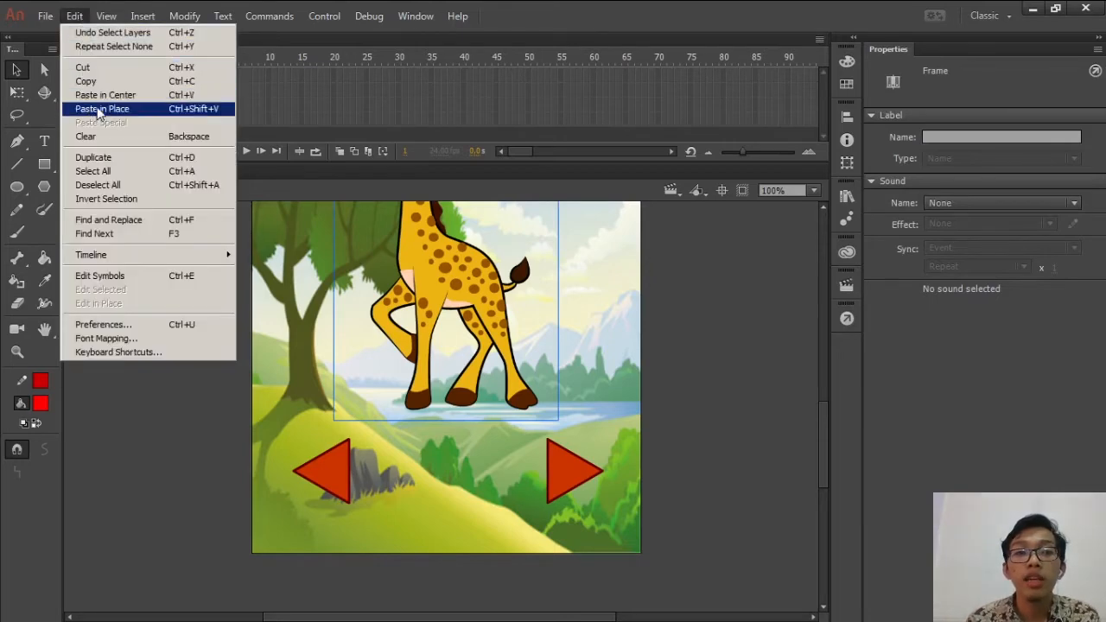
{"action": "left_click", "coordinate": [179, 110]}
{"action": "left_click", "coordinate": [161, 299]}
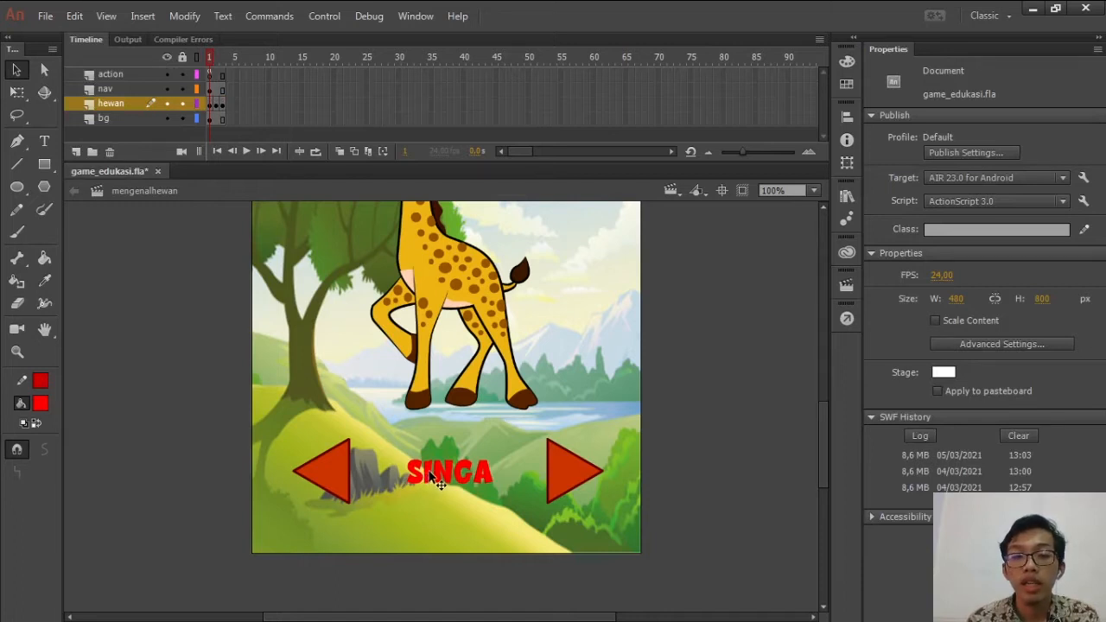
Change the name text on frame 1 of the hewan layer to JERAPAH and centre it between the two arrows
{"action": "left_click", "coordinate": [430, 475]}
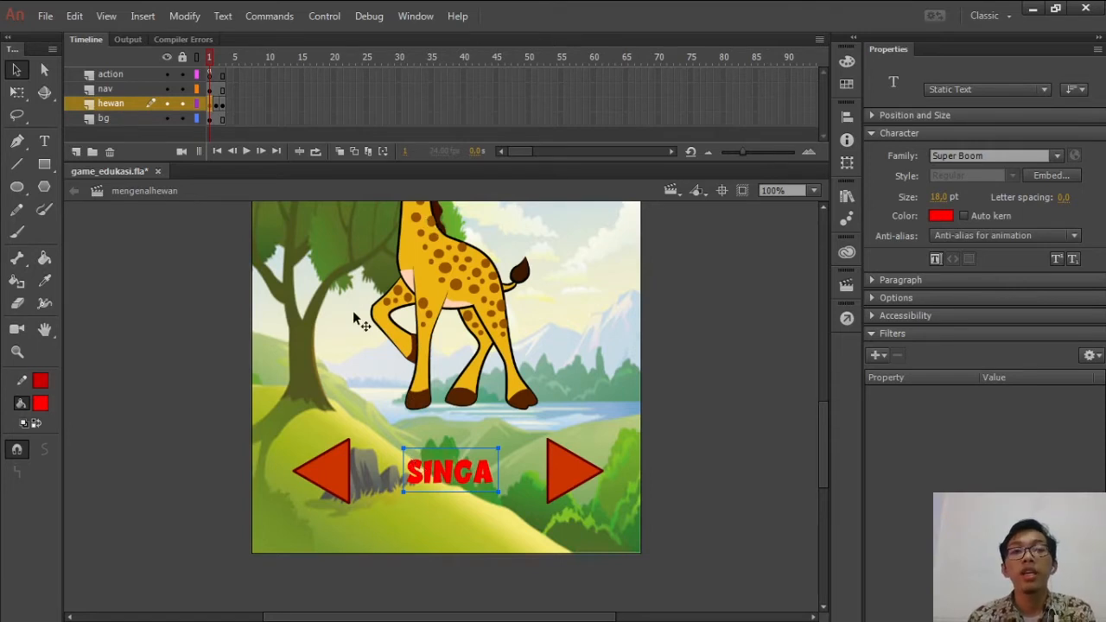
{"action": "double_click", "coordinate": [426, 475]}
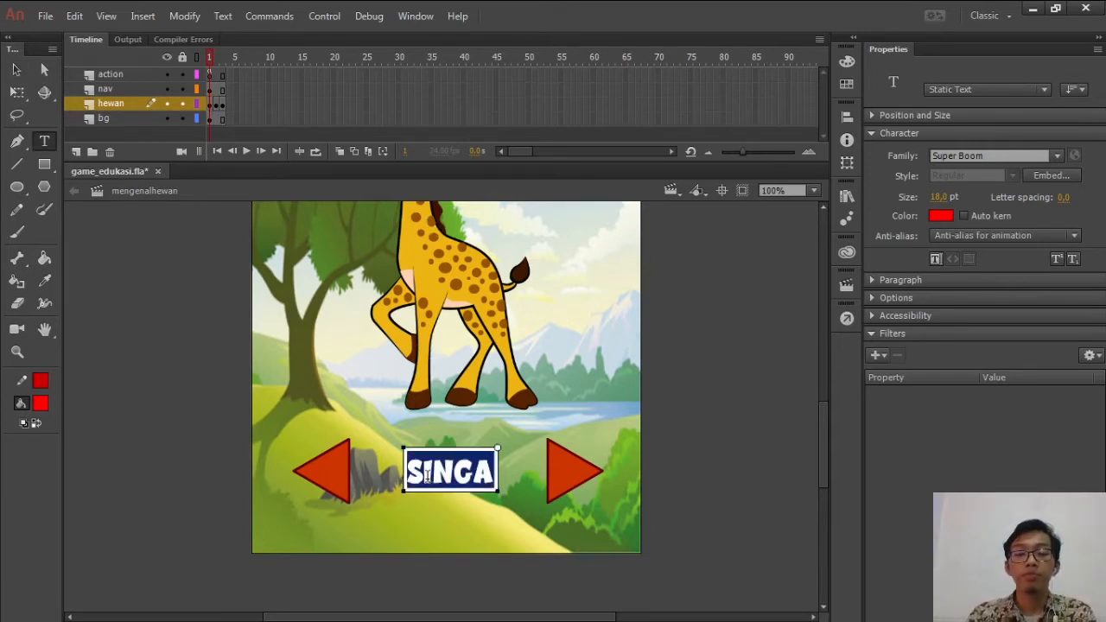
{"action": "type", "text": "JERAPAH"}
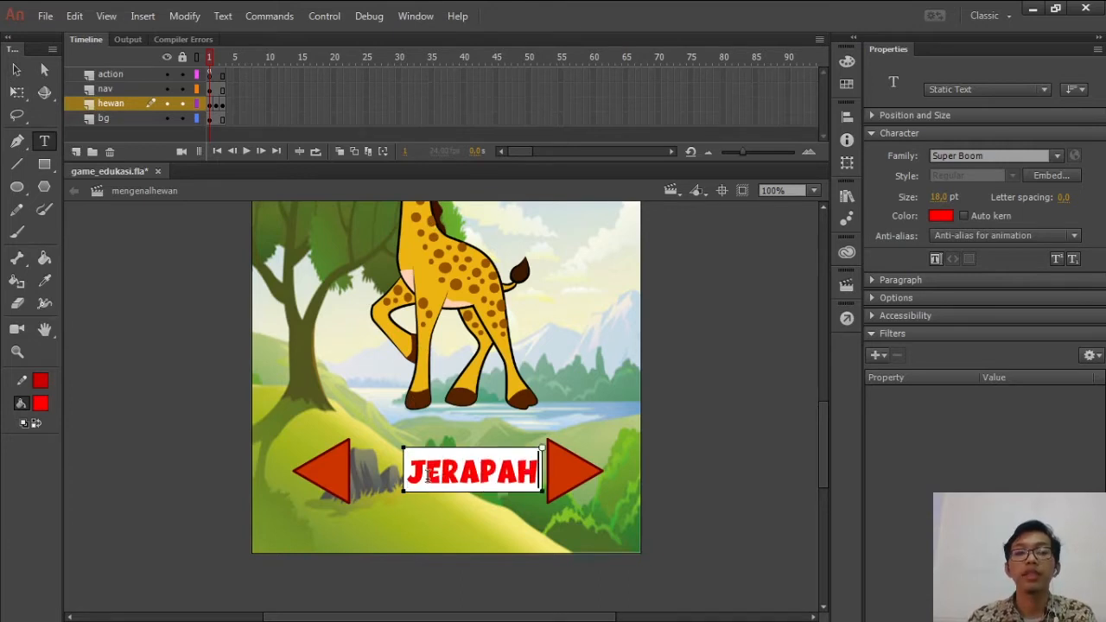
{"action": "left_click", "coordinate": [15, 70]}
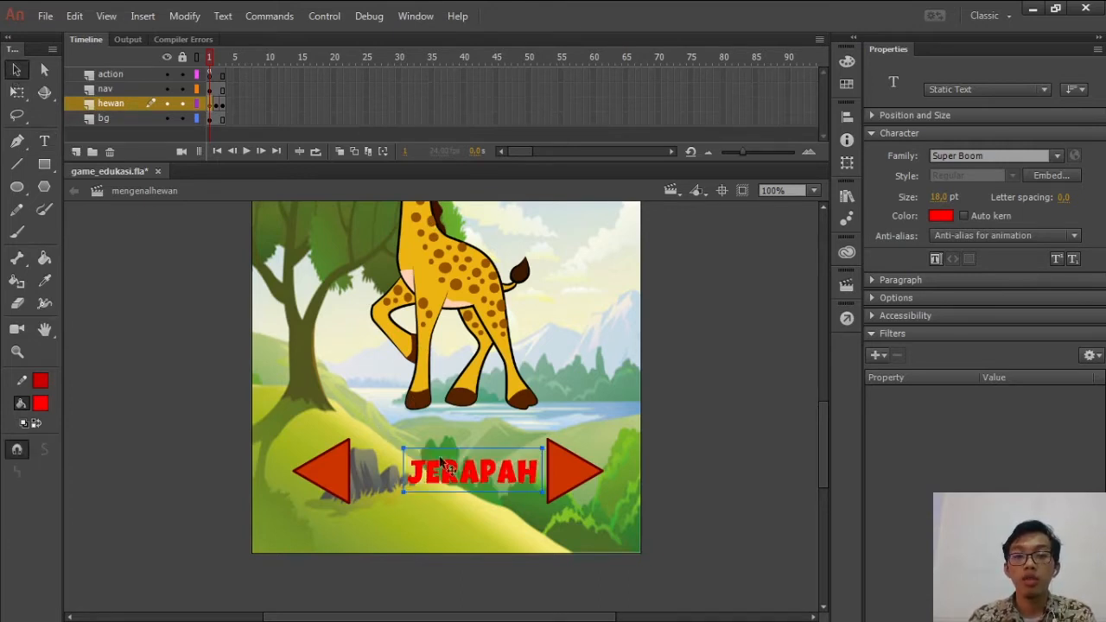
{"action": "left_click_drag", "start_coordinate": [449, 471], "coordinate": [427, 474]}
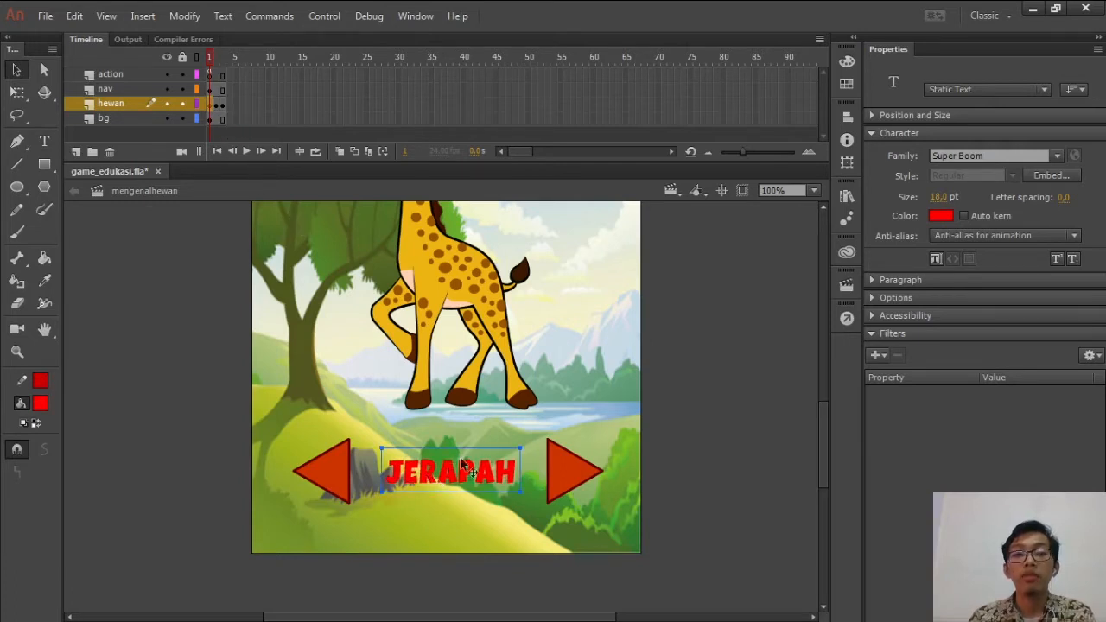
Compare frames 1 and 2 of the hewan layer to see where the name text appears
{"action": "left_click", "coordinate": [216, 104]}
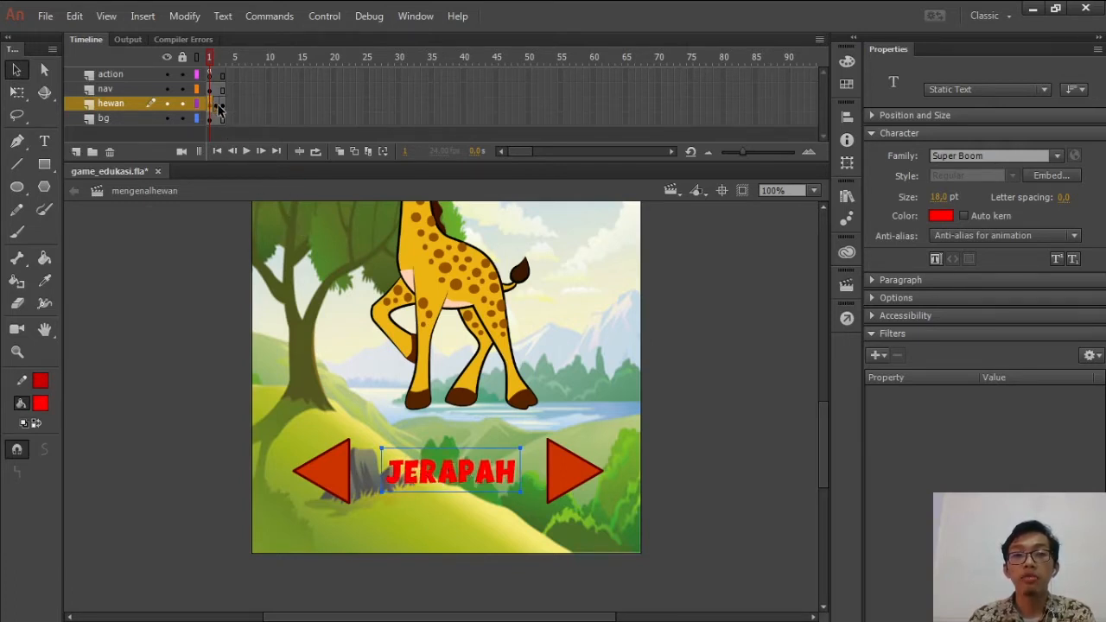
{"action": "left_click", "coordinate": [181, 319]}
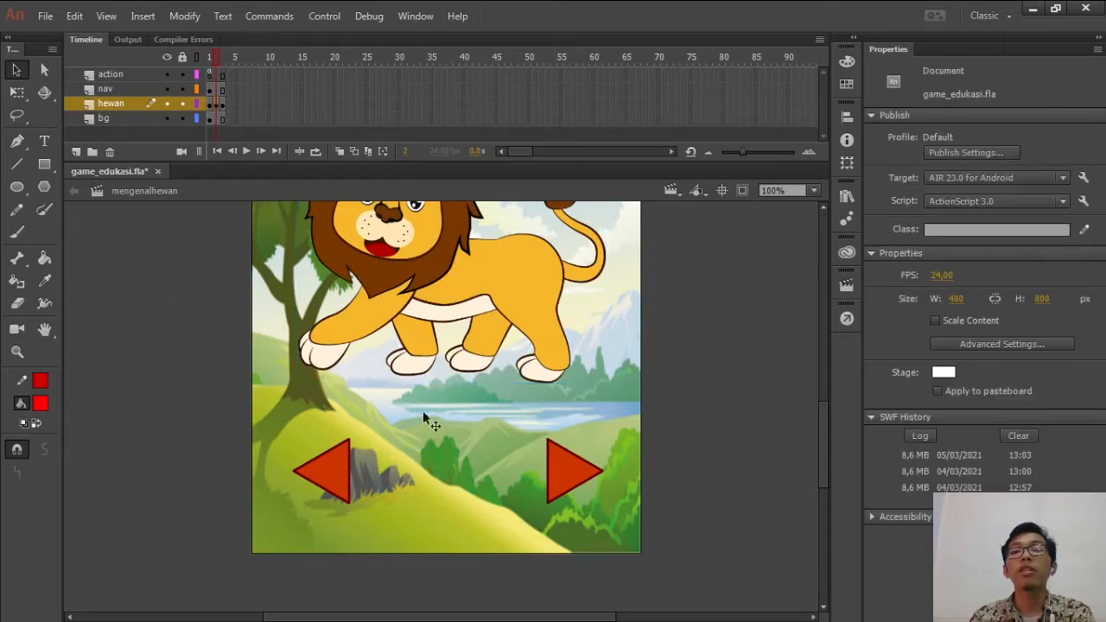
{"action": "left_click", "coordinate": [211, 104]}
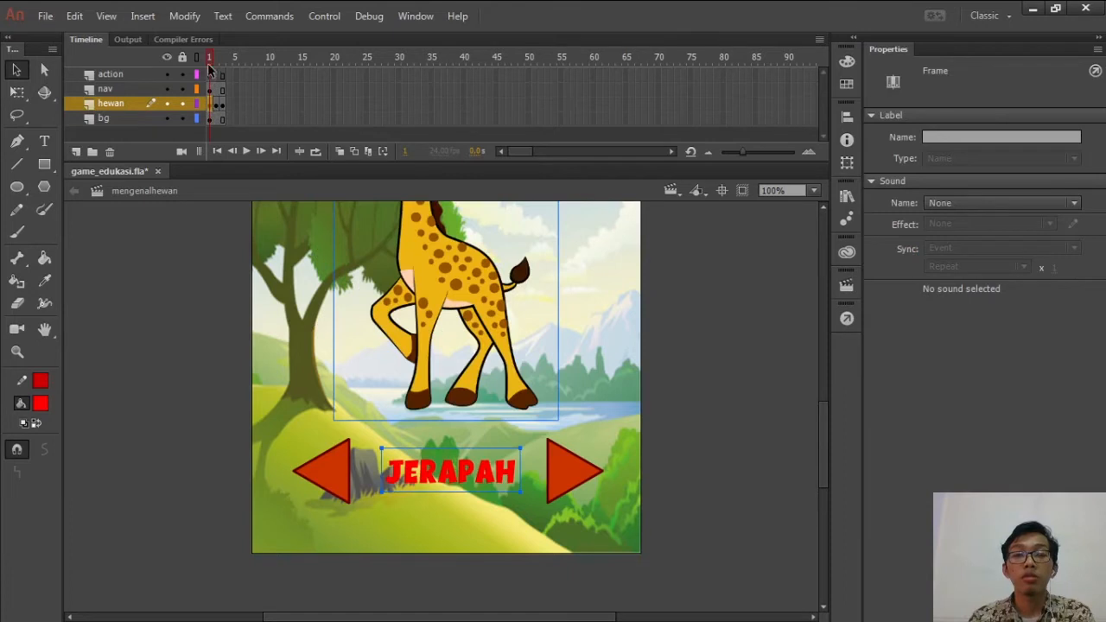
{"action": "left_click", "coordinate": [184, 401]}
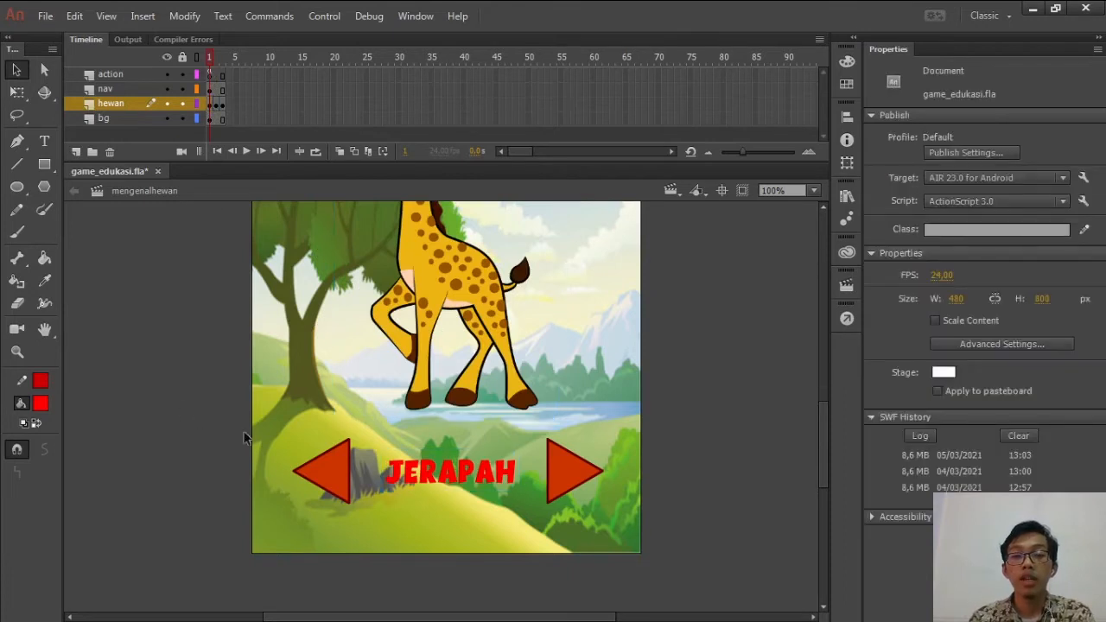
Copy the JERAPAH text from frame 1 and paste it in place on the lion's keyframe, frame 2 of the hewan layer
{"action": "left_click", "coordinate": [414, 489]}
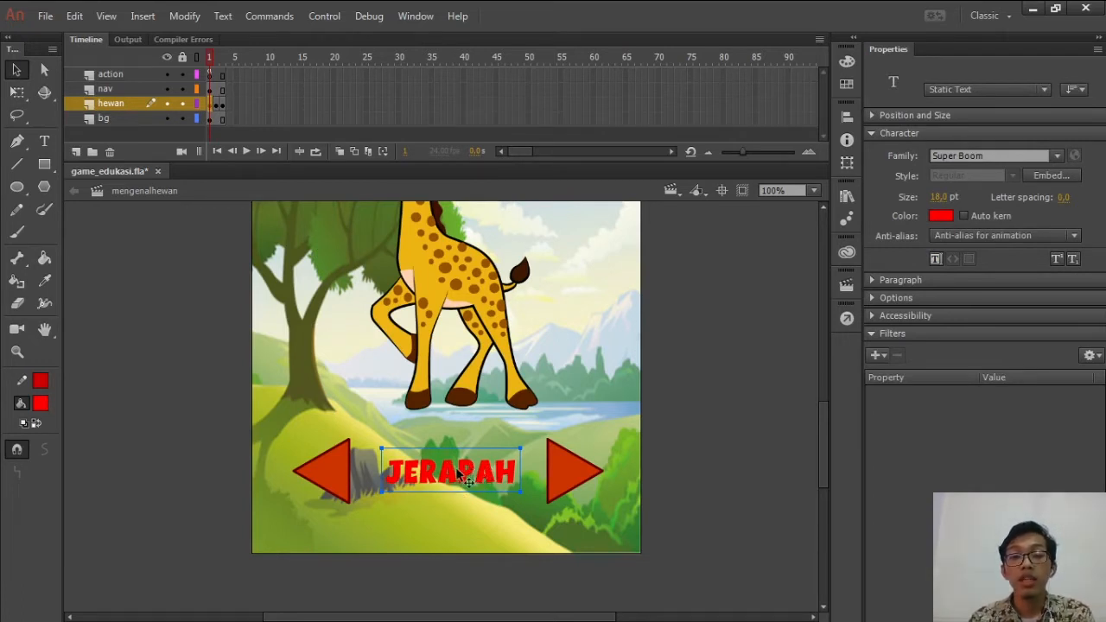
{"action": "right_click", "coordinate": [458, 471]}
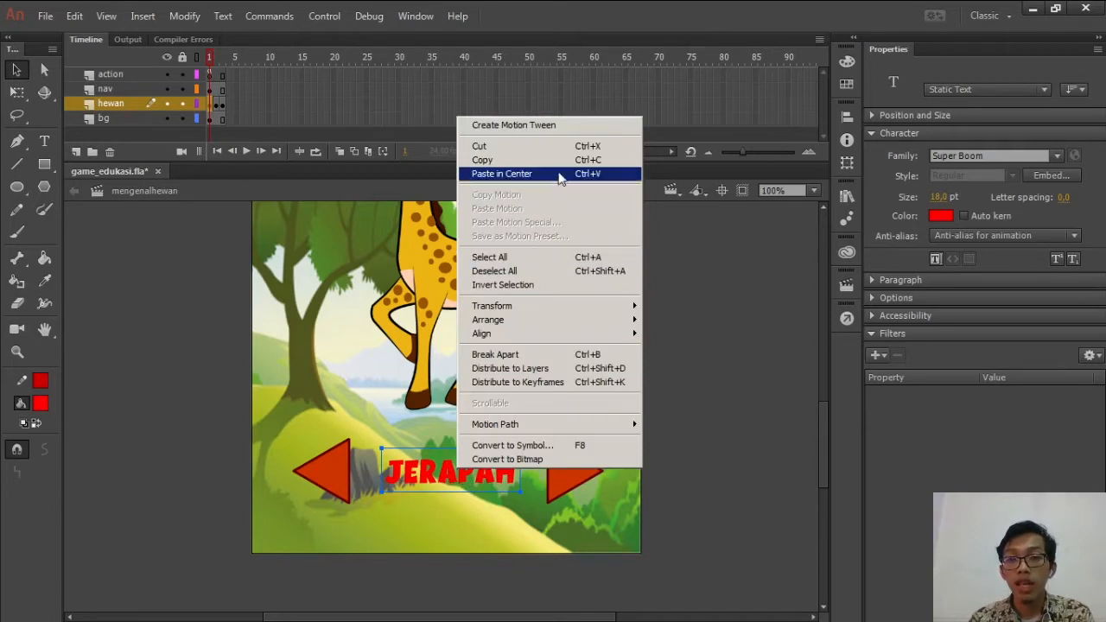
{"action": "left_click", "coordinate": [566, 171]}
{"action": "left_click", "coordinate": [216, 105]}
{"action": "left_click", "coordinate": [173, 382]}
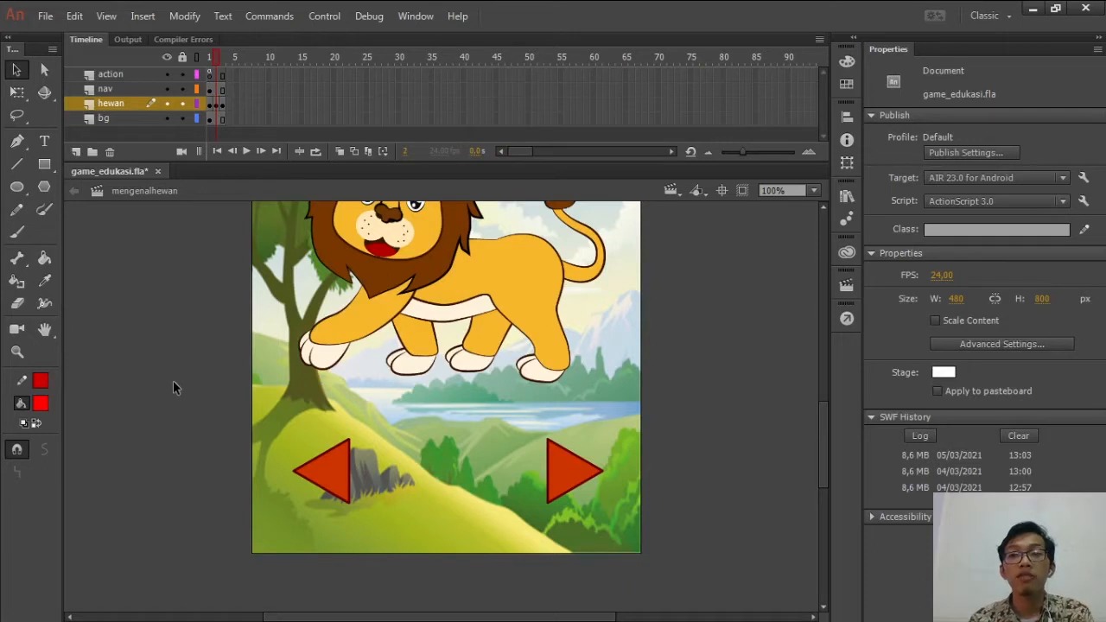
{"action": "key", "text": "ctrl+shift+v"}
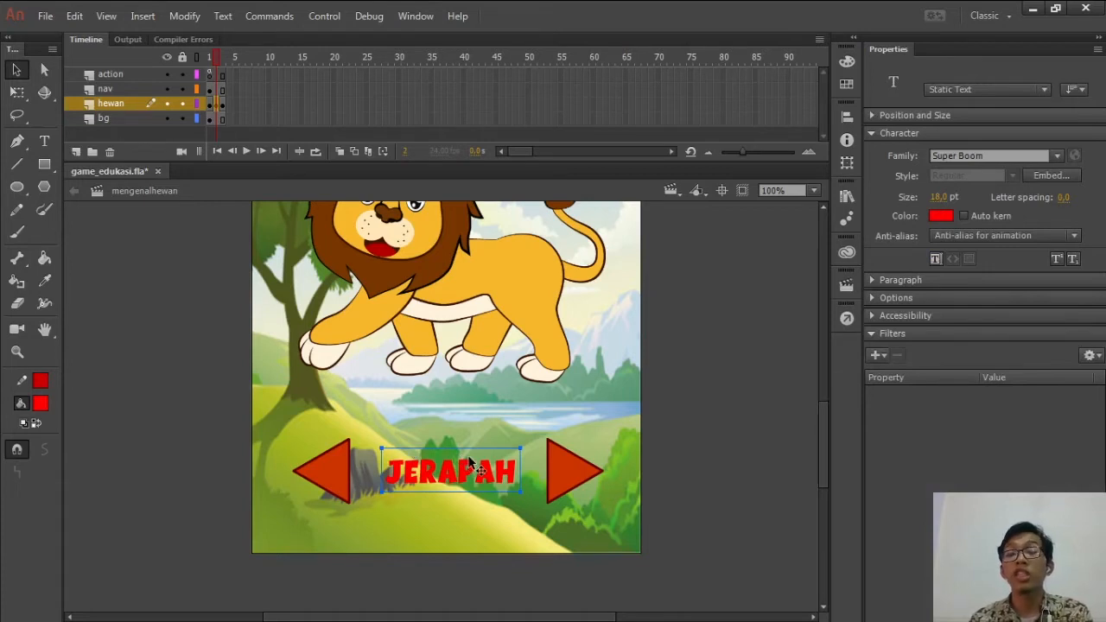
Paste the copied JERAPAH text in place on the elephant's keyframe, frame 3 of the hewan layer
{"action": "left_click", "coordinate": [222, 105]}
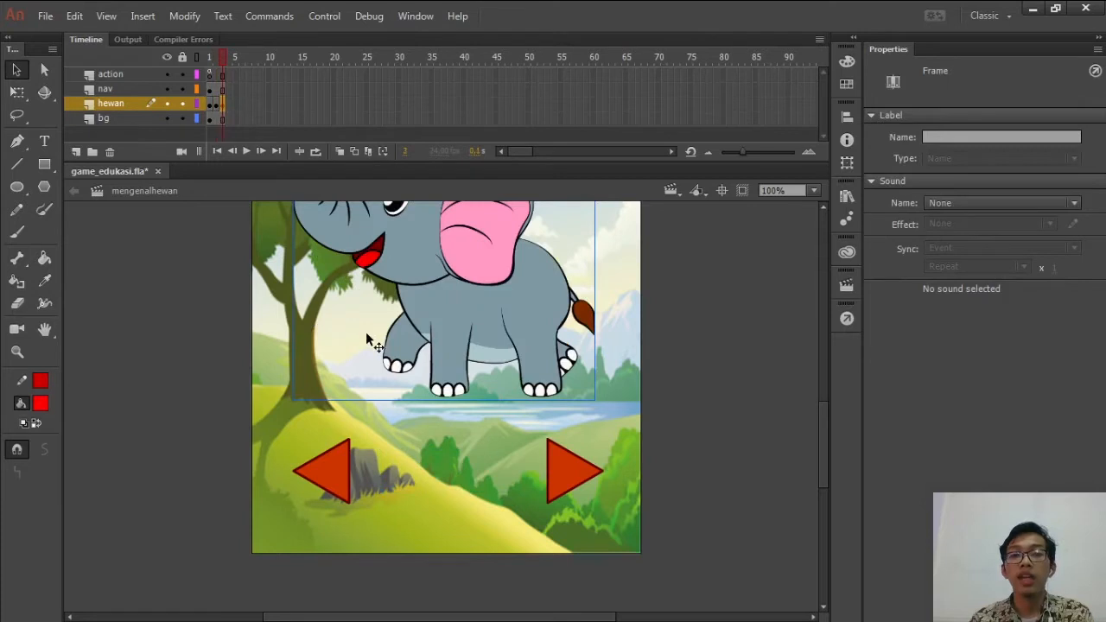
{"action": "left_click", "coordinate": [187, 409]}
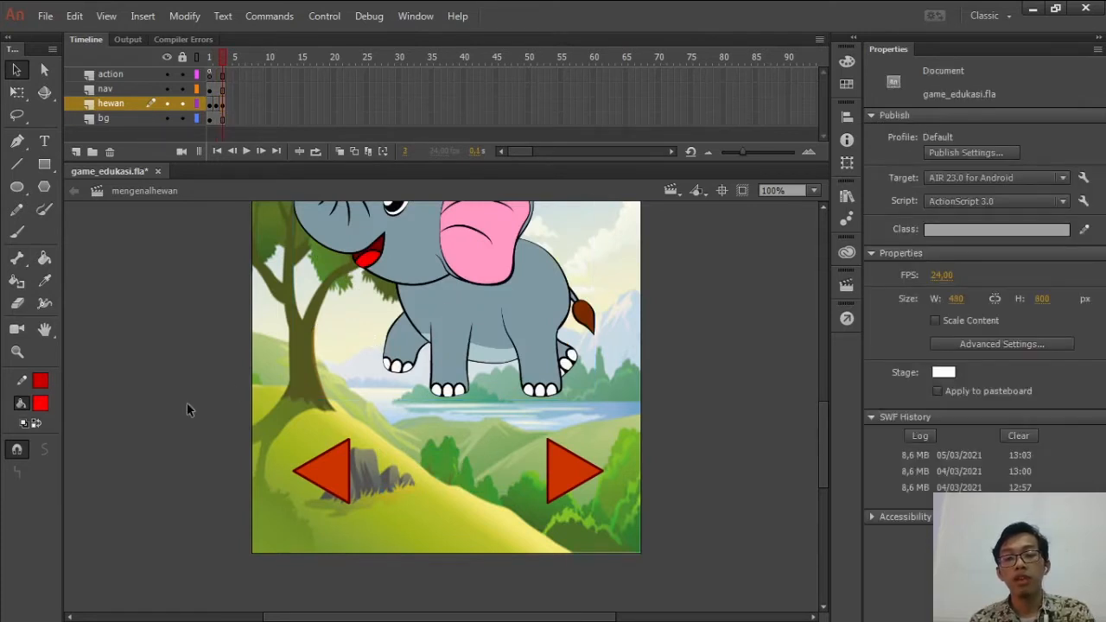
{"action": "key", "text": "ctrl+shift+v"}
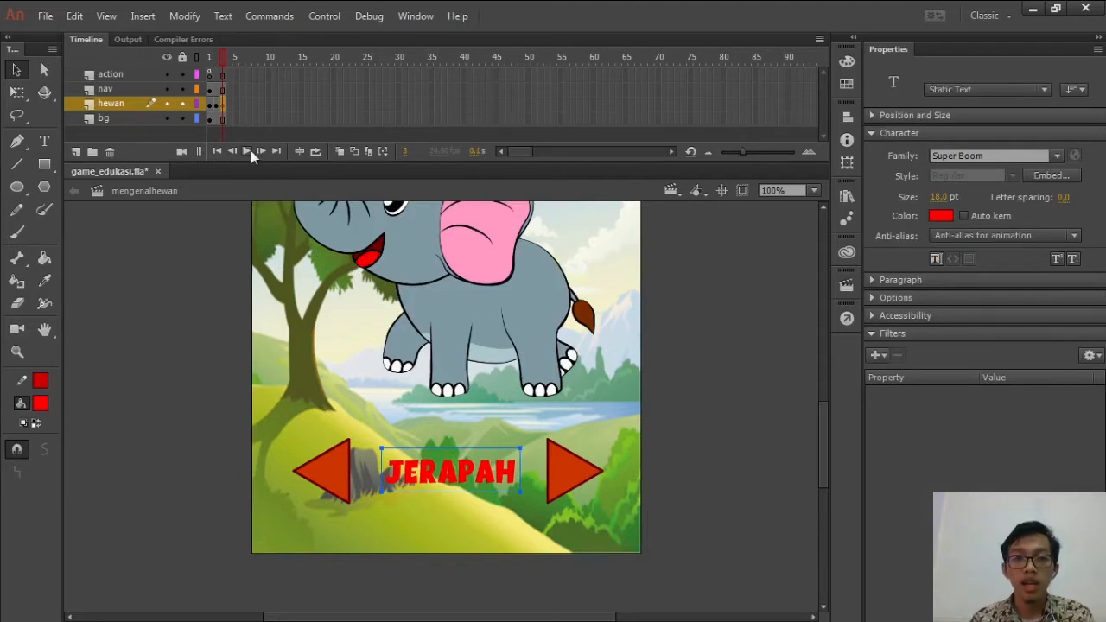
Change the name text on the lion's keyframe, frame 2 of the hewan layer, to SINGA and centre it between the two arrows
{"action": "left_click", "coordinate": [215, 104]}
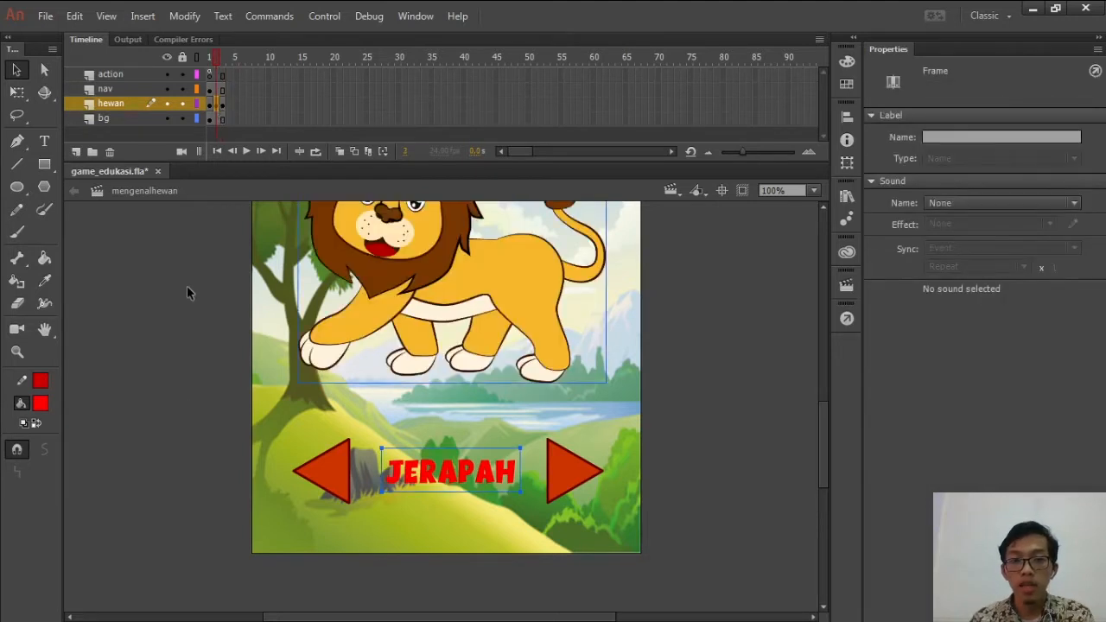
{"action": "left_click", "coordinate": [196, 379]}
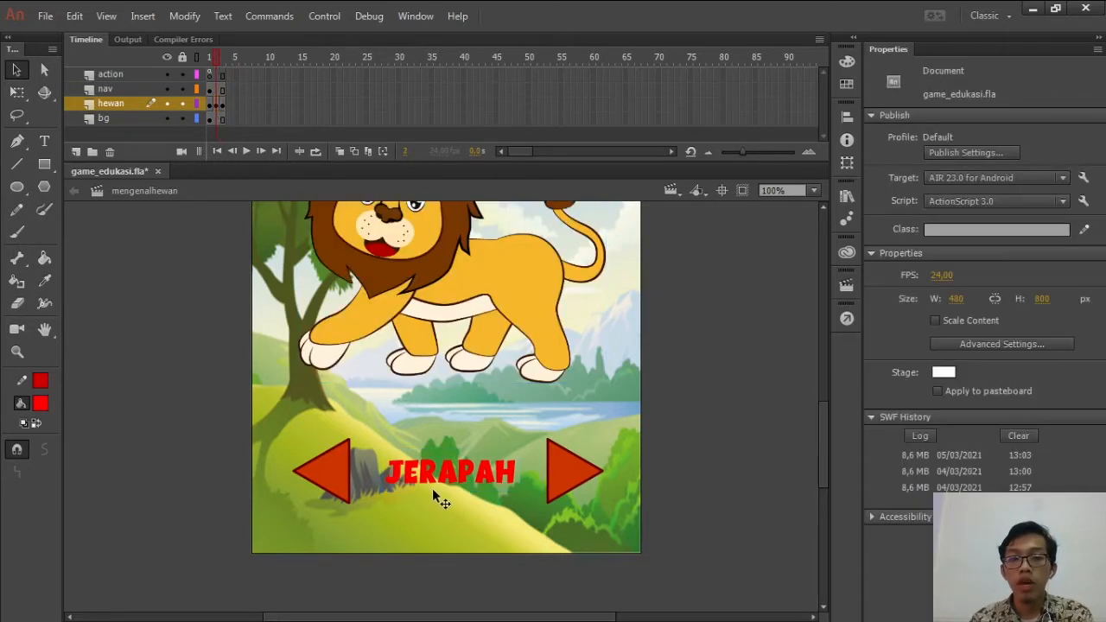
{"action": "double_click", "coordinate": [434, 476]}
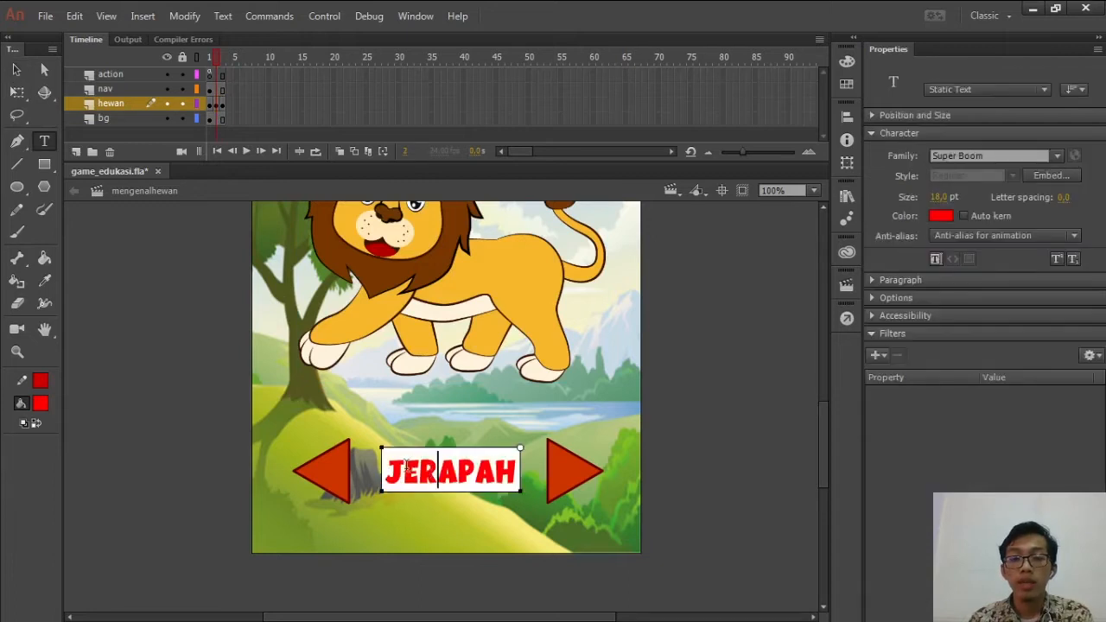
{"action": "left_click_drag", "start_coordinate": [392, 469], "coordinate": [522, 477]}
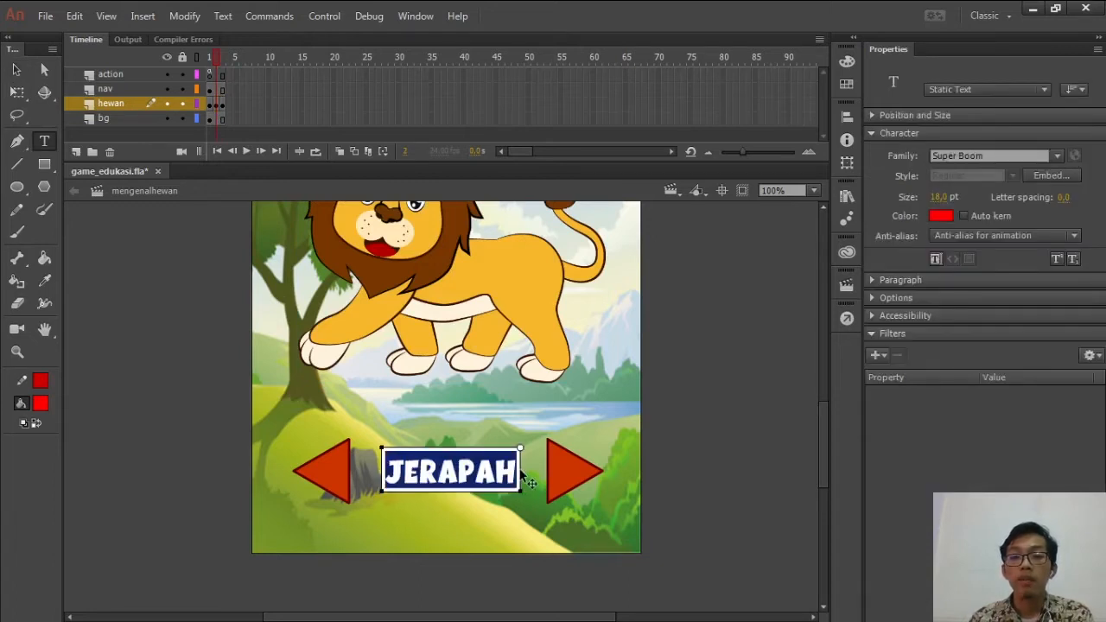
{"action": "type", "text": "SINCA"}
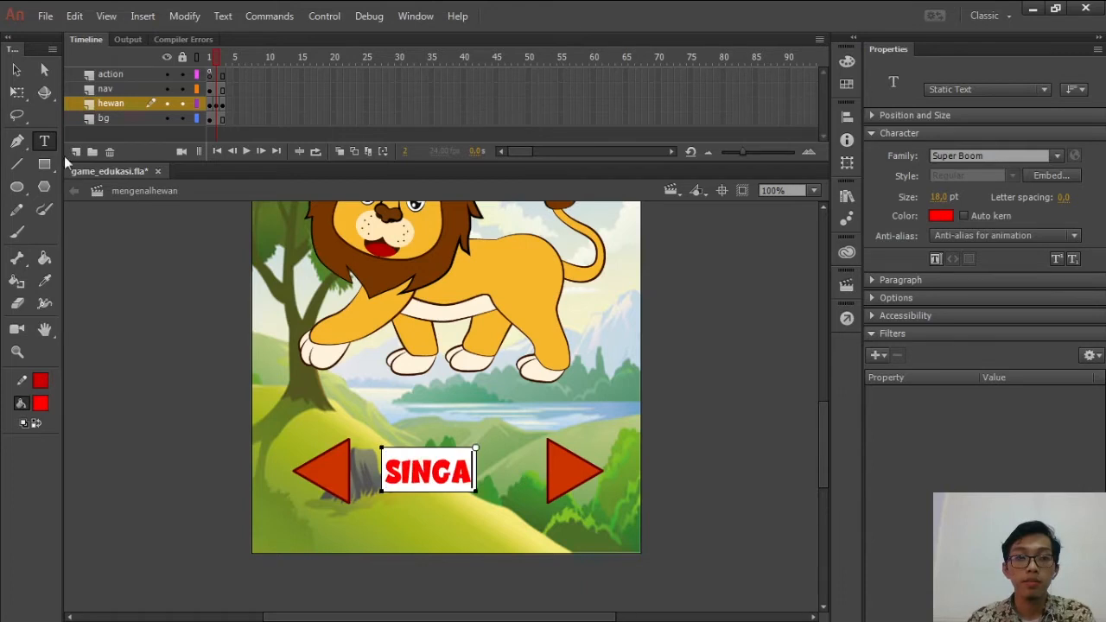
{"action": "left_click", "coordinate": [17, 71]}
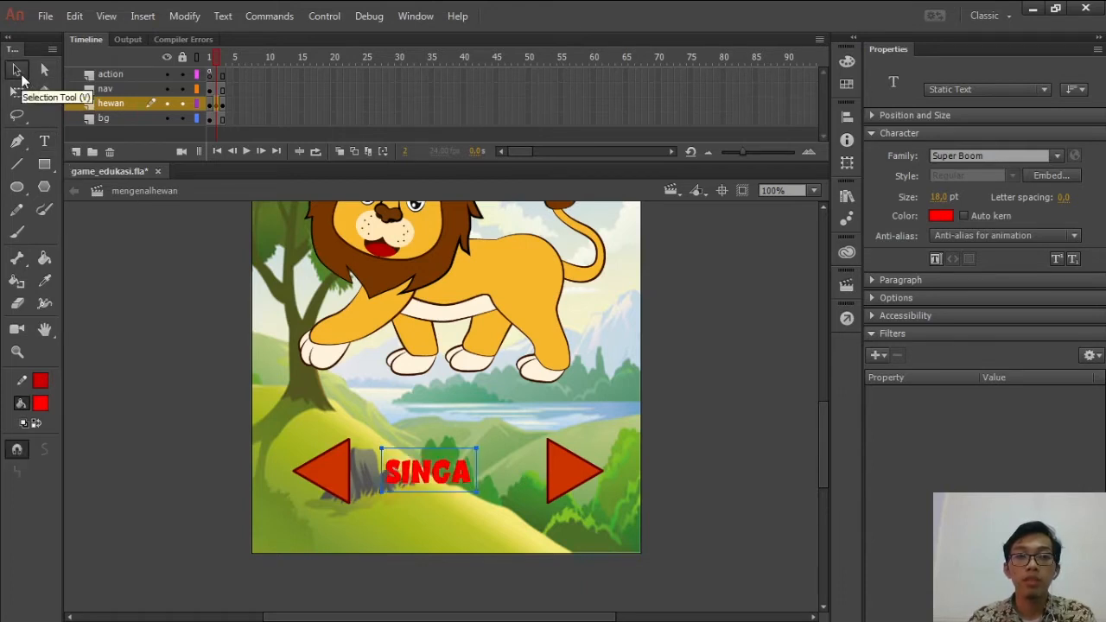
{"action": "left_click_drag", "start_coordinate": [426, 472], "coordinate": [449, 478]}
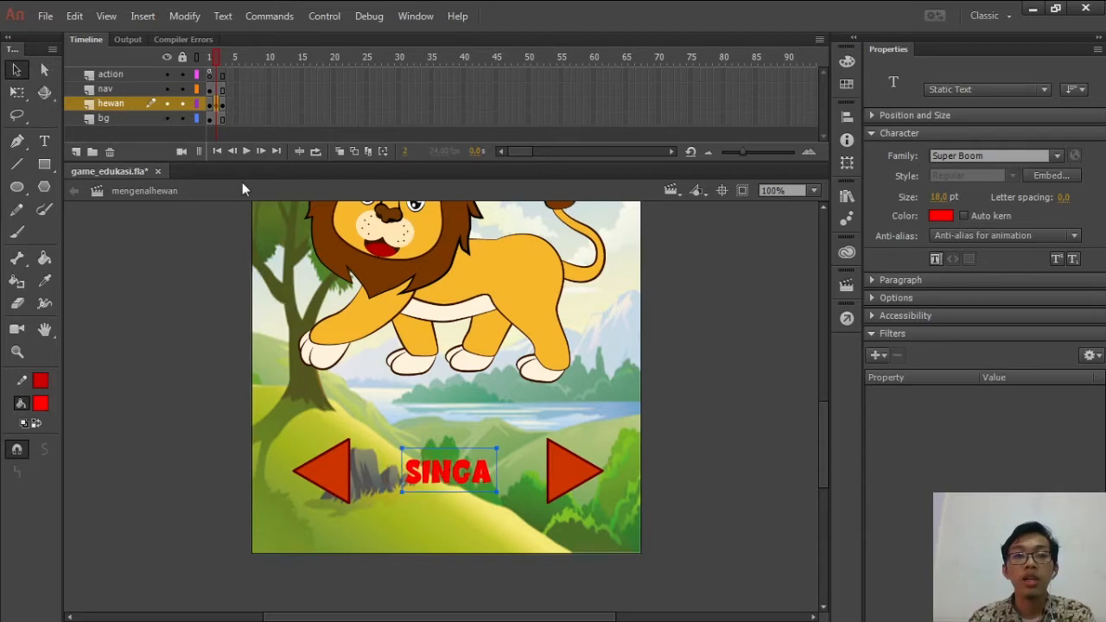
Change the name text on the elephant's keyframe, frame 3 of the hewan layer, to GAJAH and centre it between the two arrows
{"action": "left_click", "coordinate": [223, 58]}
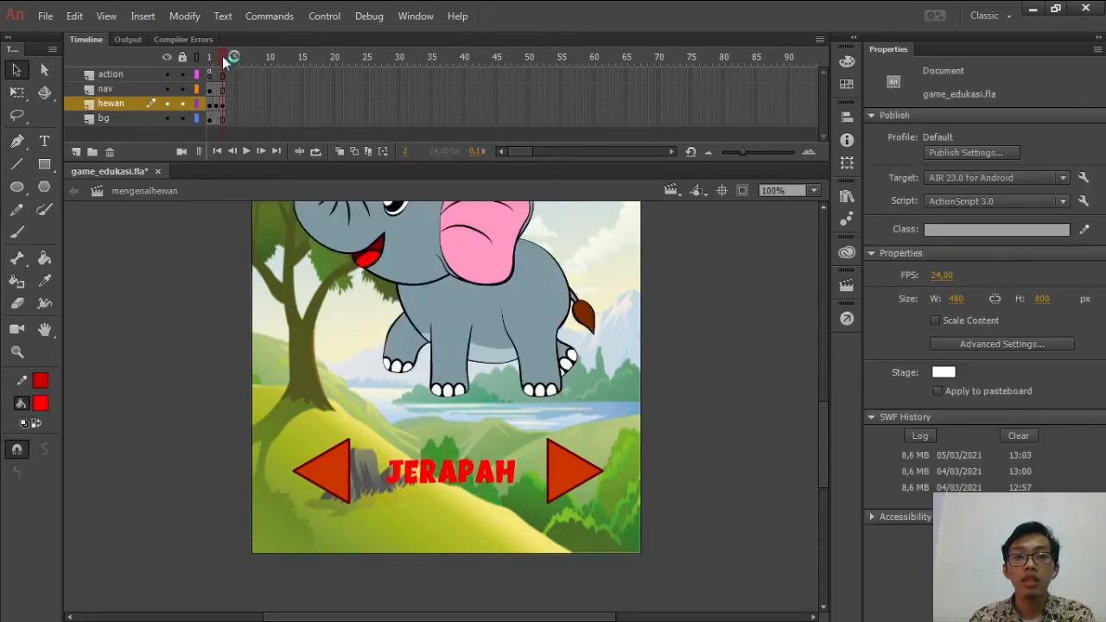
{"action": "left_click", "coordinate": [222, 102]}
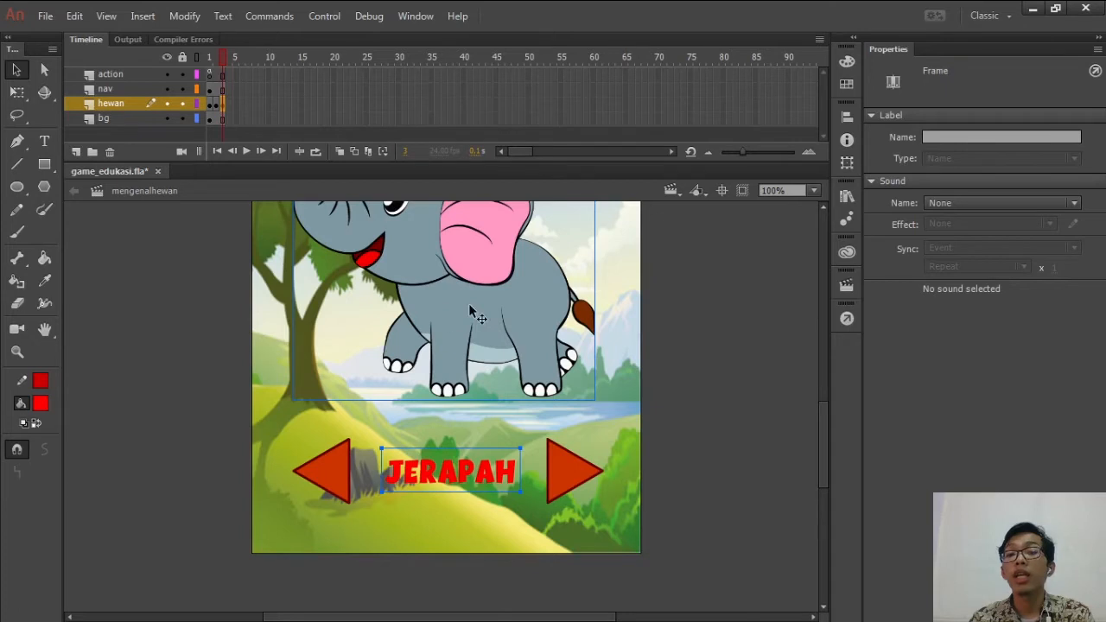
{"action": "left_click", "coordinate": [218, 61]}
{"action": "left_click", "coordinate": [224, 60]}
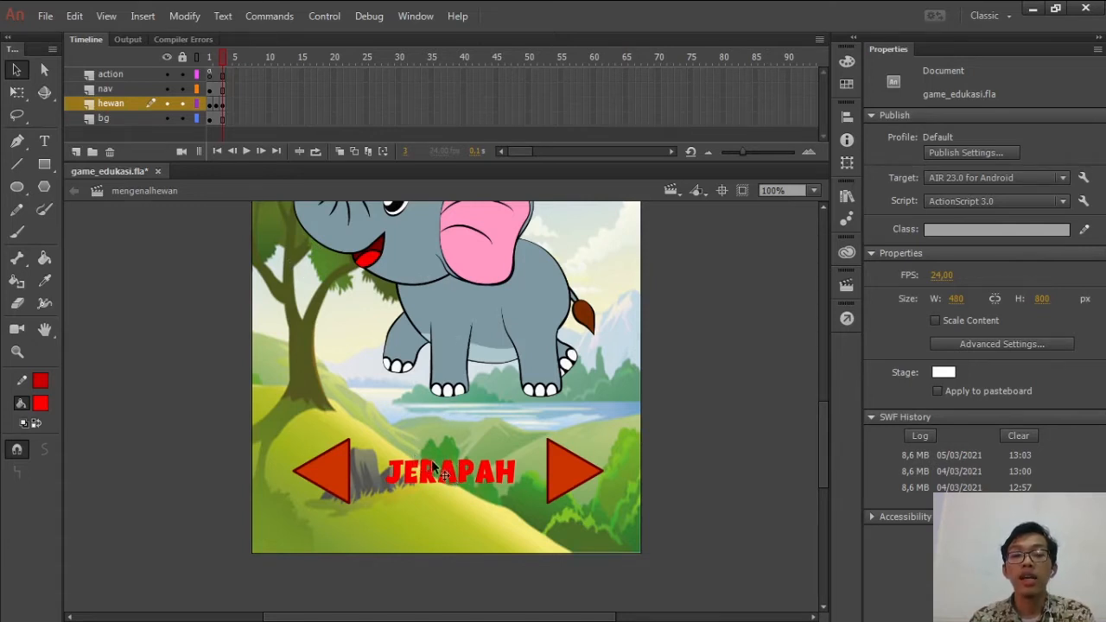
{"action": "left_click", "coordinate": [458, 486]}
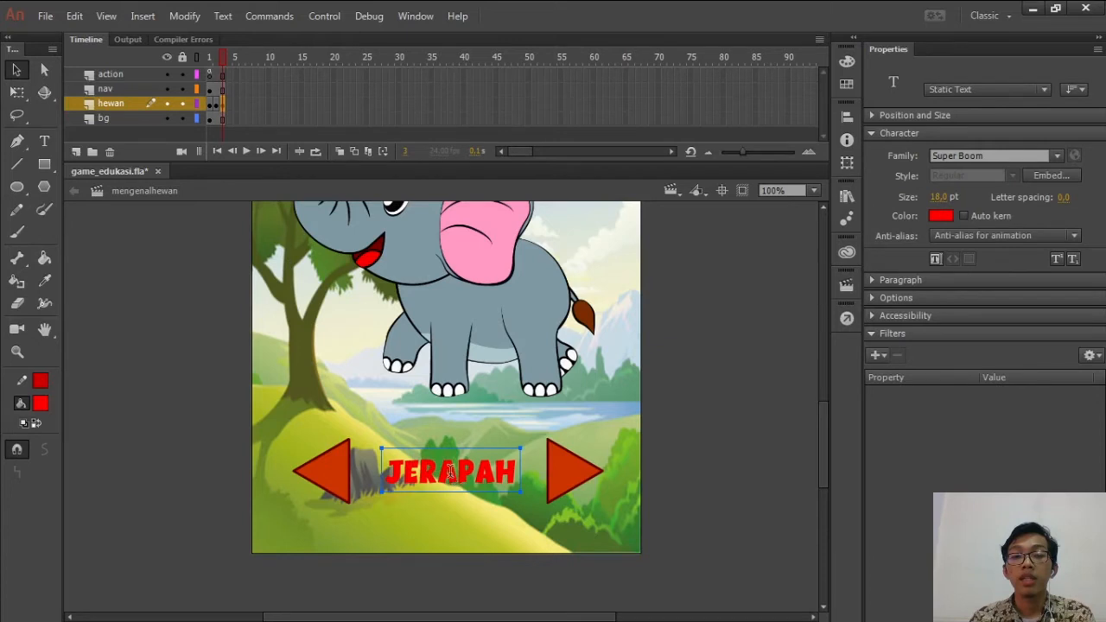
{"action": "double_click", "coordinate": [452, 477]}
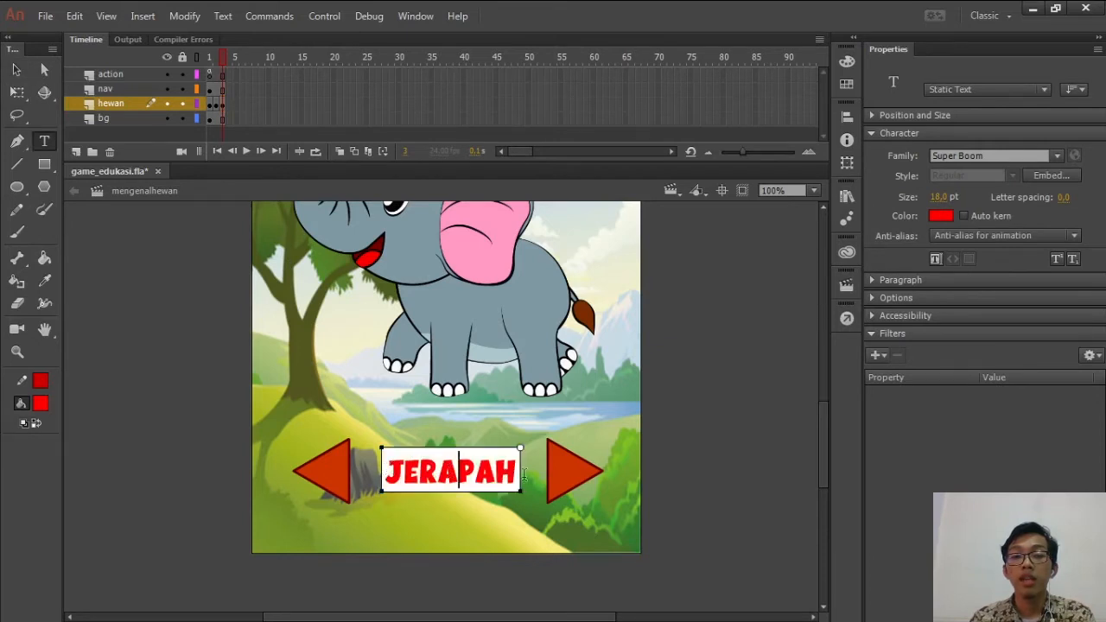
{"action": "left_click_drag", "start_coordinate": [391, 470], "coordinate": [535, 482]}
{"action": "type", "text": "GAJA"}
{"action": "type", "text": "H"}
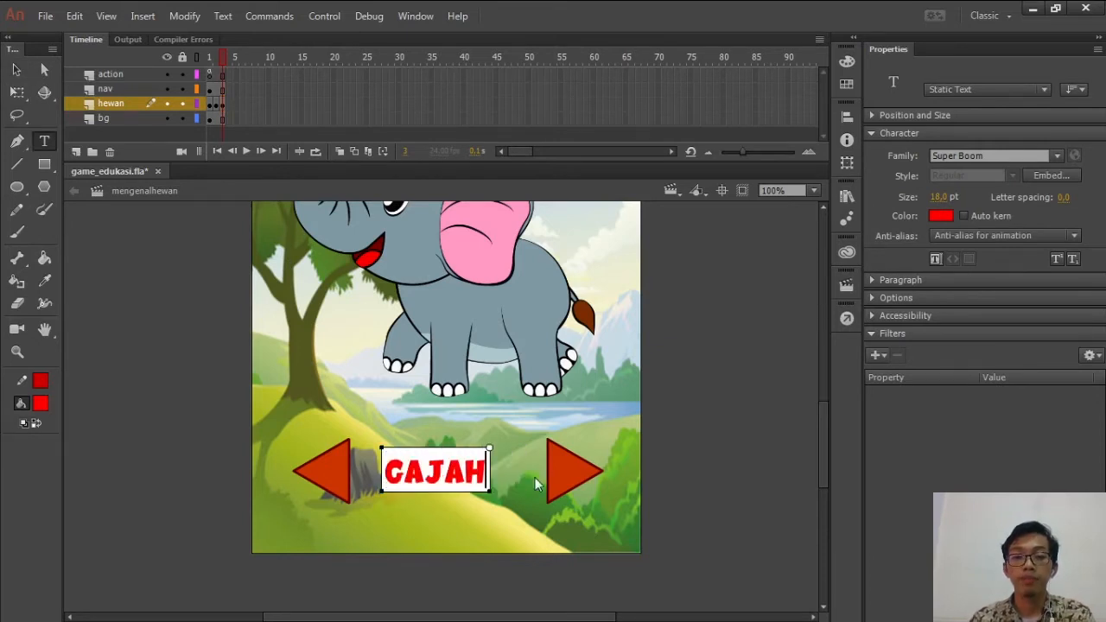
{"action": "left_click", "coordinate": [19, 70]}
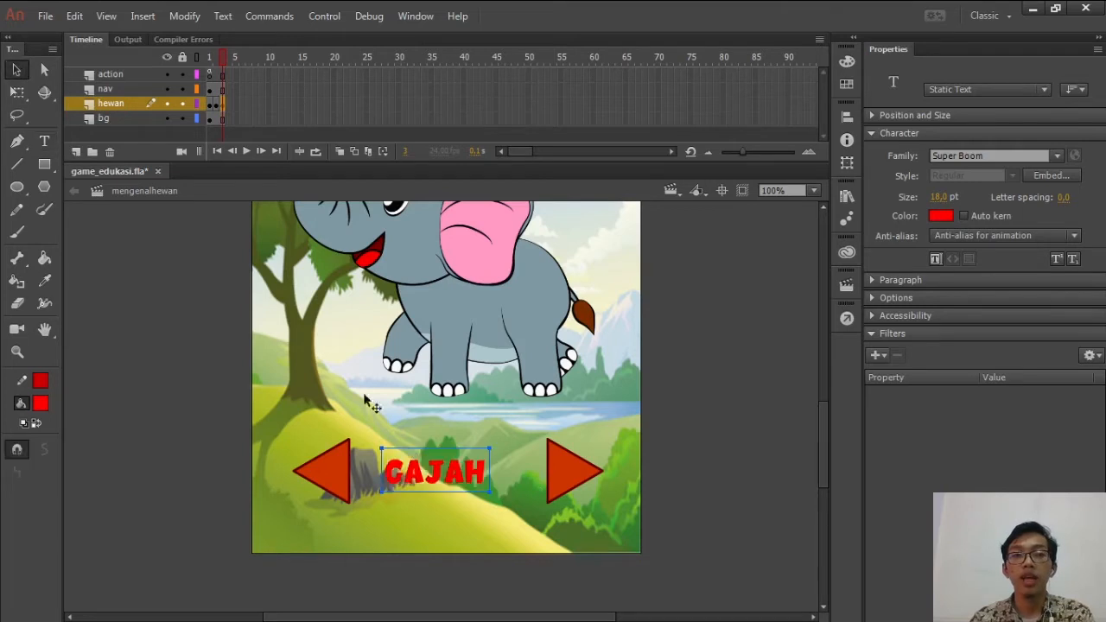
{"action": "left_click_drag", "start_coordinate": [447, 478], "coordinate": [461, 478]}
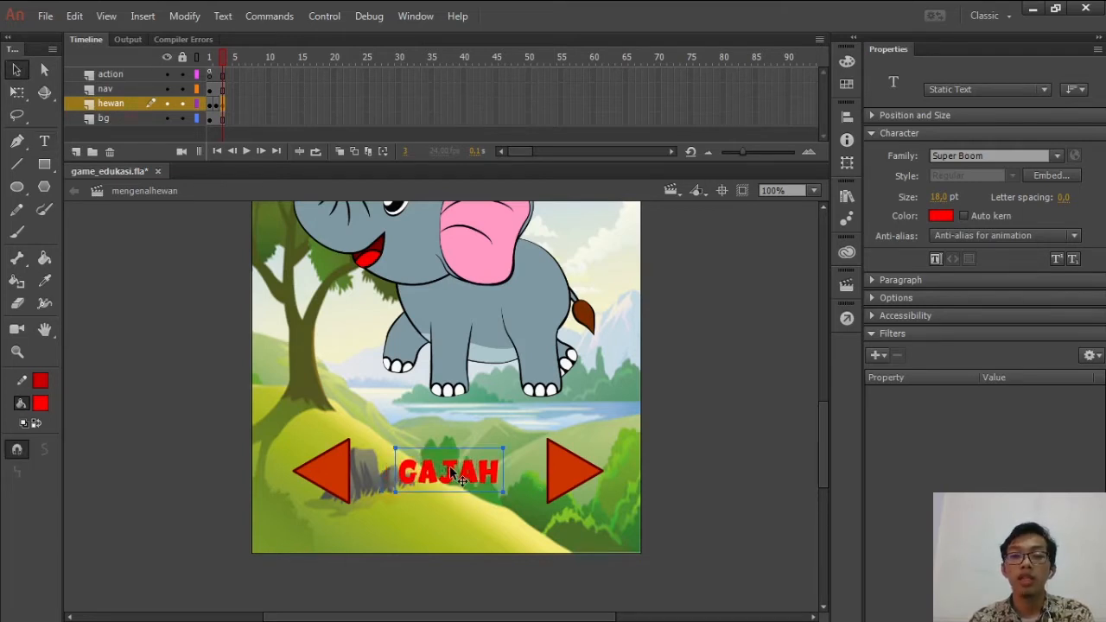
Examine the blue back arrow and the MENGENAL HEWAN title on the nav layer as separate objects
{"action": "left_click", "coordinate": [716, 444]}
{"action": "left_click_drag", "start_coordinate": [824, 450], "coordinate": [826, 384]}
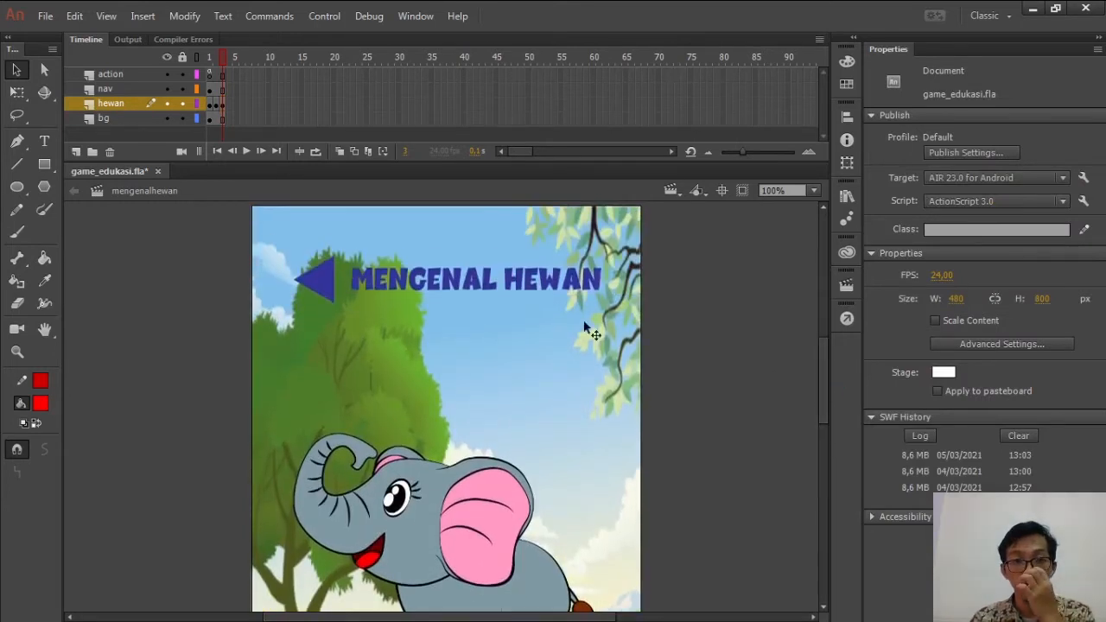
{"action": "left_click", "coordinate": [403, 287]}
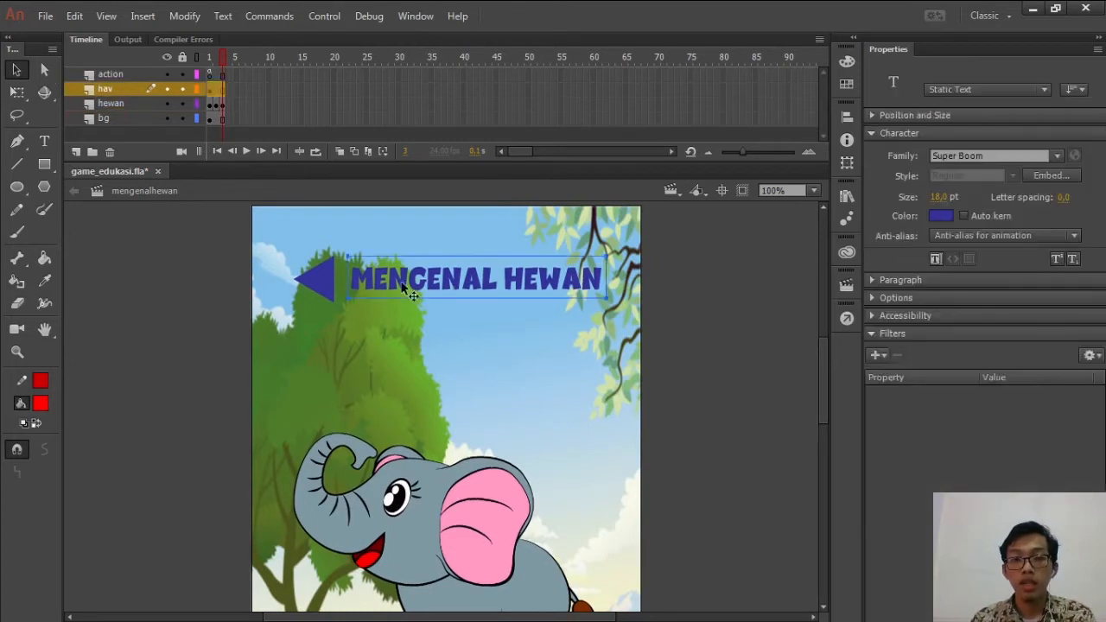
{"action": "left_click", "coordinate": [326, 284]}
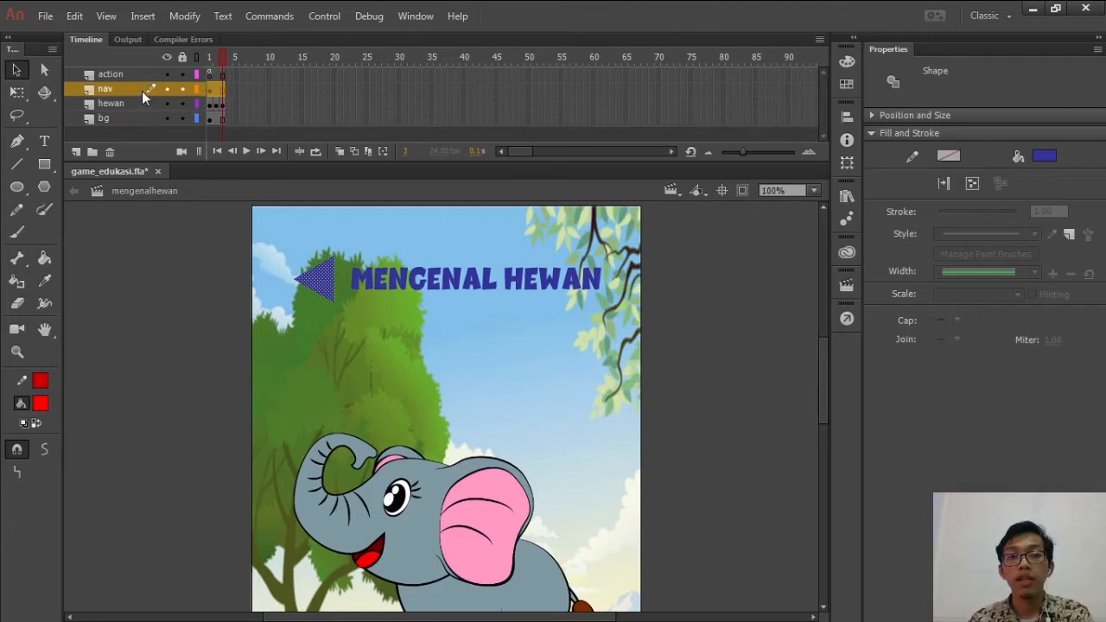
{"action": "left_click", "coordinate": [369, 281]}
{"action": "left_click", "coordinate": [332, 284]}
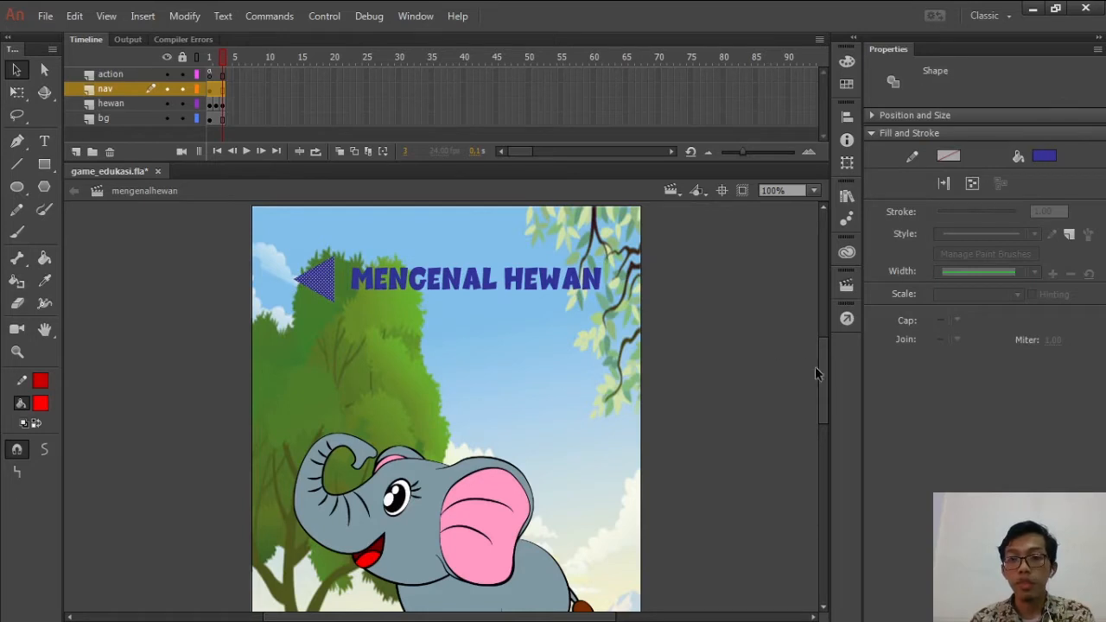
{"action": "mouse_move", "coordinate": [823, 371]}
{"action": "left_mouse_down"}
{"action": "mouse_move", "coordinate": [818, 443]}
{"action": "mouse_move", "coordinate": [824, 358]}
{"action": "left_mouse_up"}
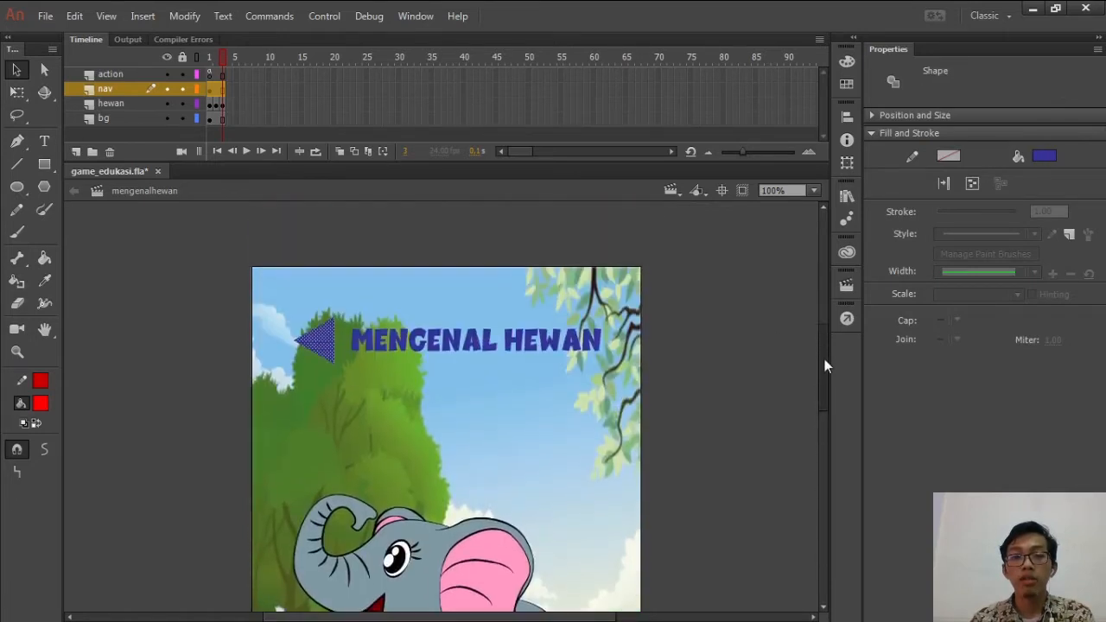
{"action": "left_click", "coordinate": [667, 297]}
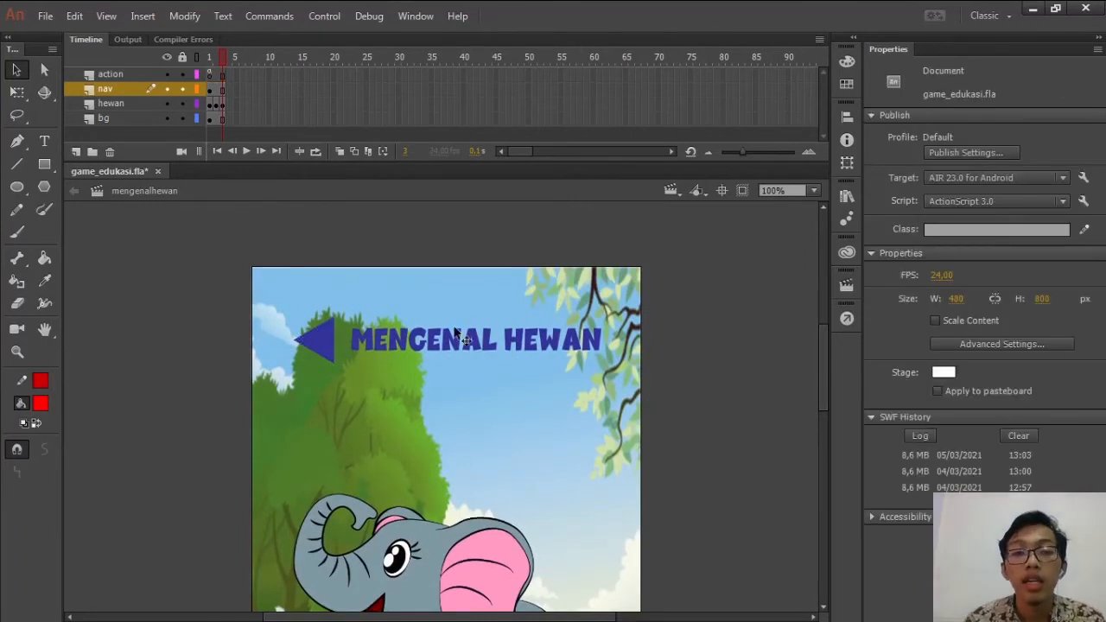
{"action": "left_click", "coordinate": [376, 346]}
{"action": "left_click", "coordinate": [326, 345]}
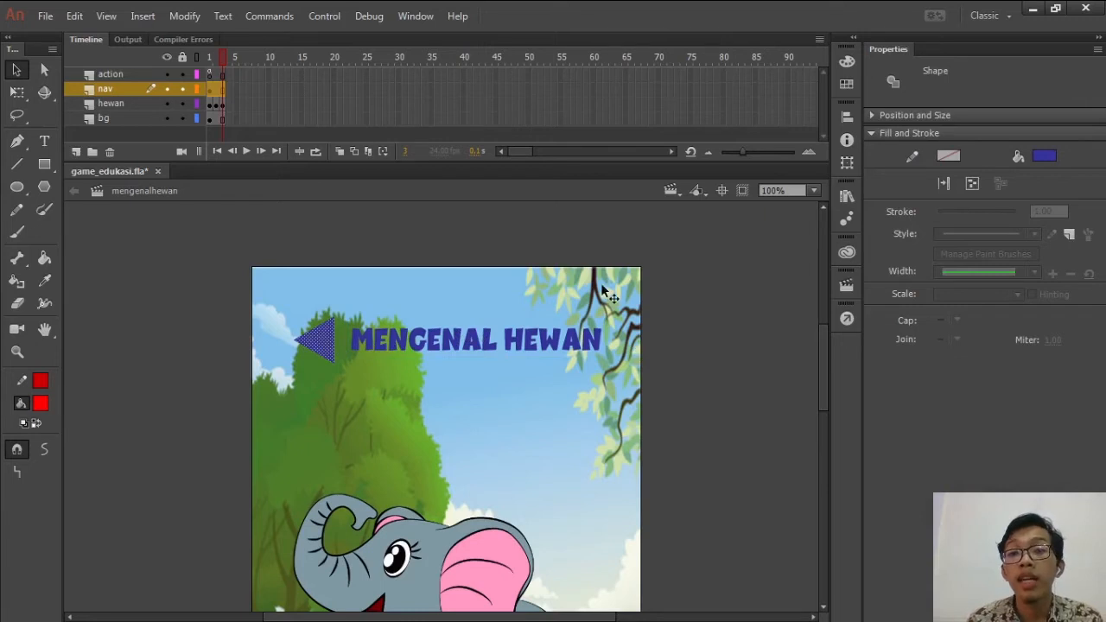
View the menuawal scene around its Mengenal Binatang button and return to the mengenalhewan scene
{"action": "left_click", "coordinate": [679, 188]}
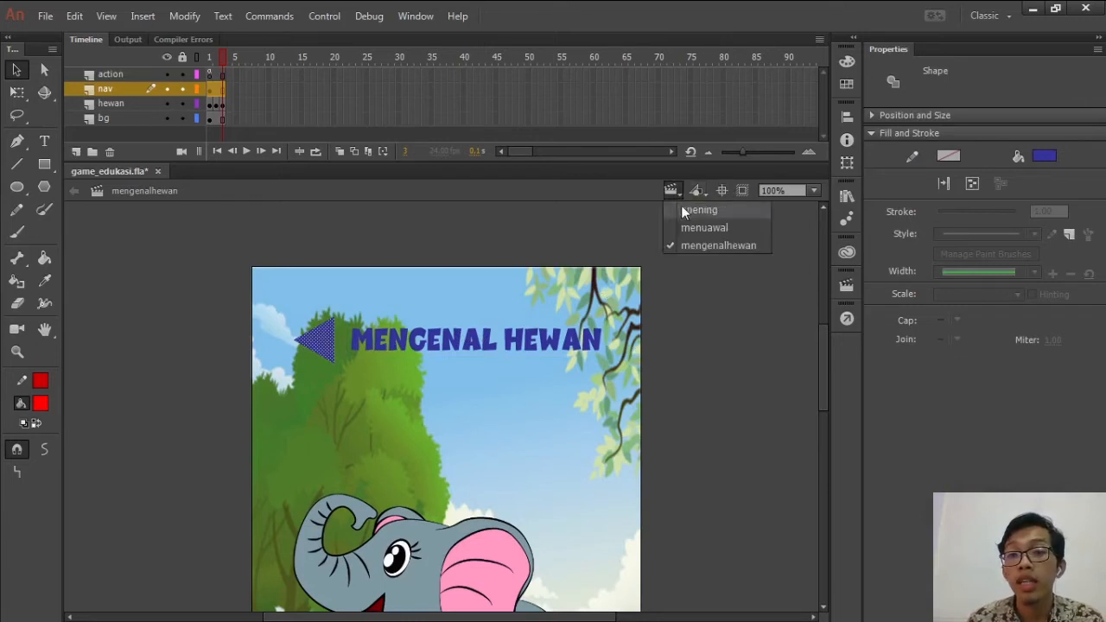
{"action": "left_click", "coordinate": [688, 223]}
{"action": "left_click", "coordinate": [688, 225]}
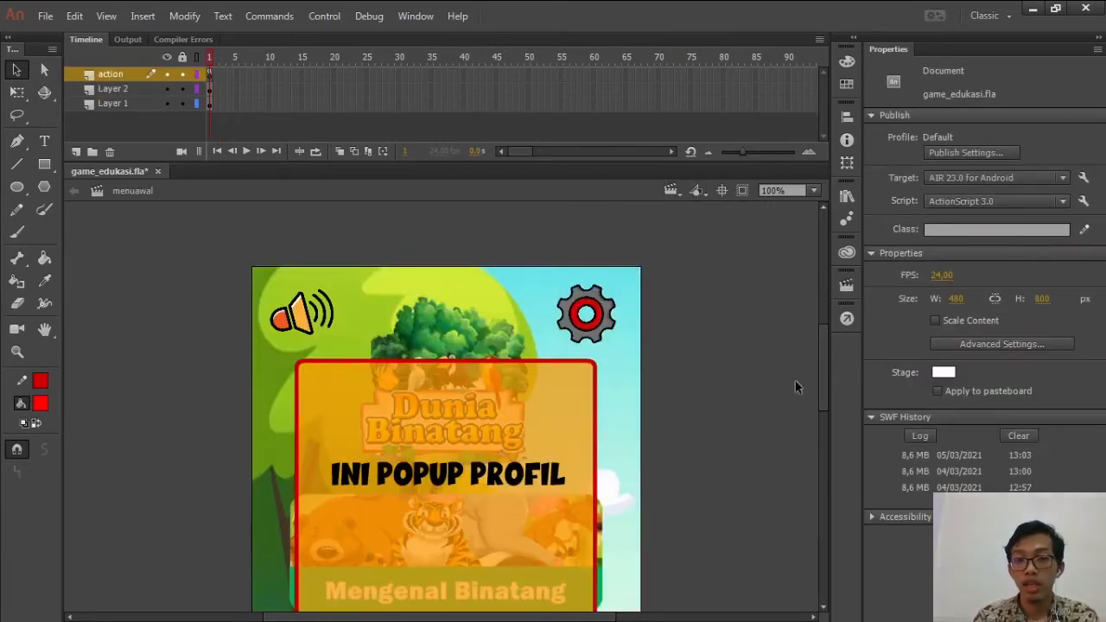
{"action": "left_click_drag", "start_coordinate": [828, 386], "coordinate": [829, 415]}
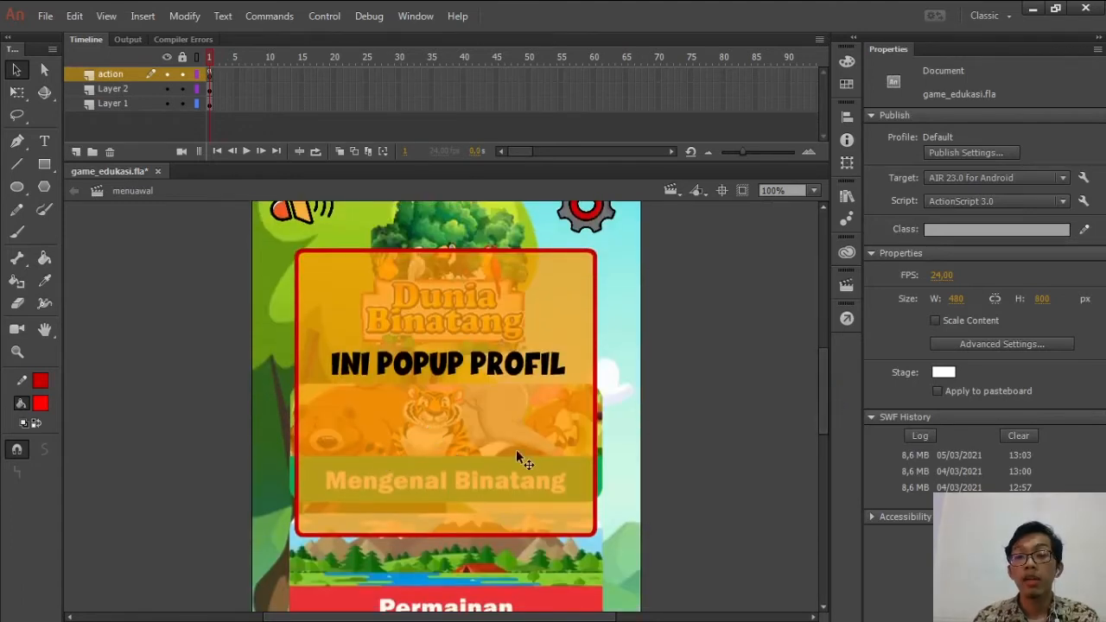
{"action": "left_click", "coordinate": [669, 198]}
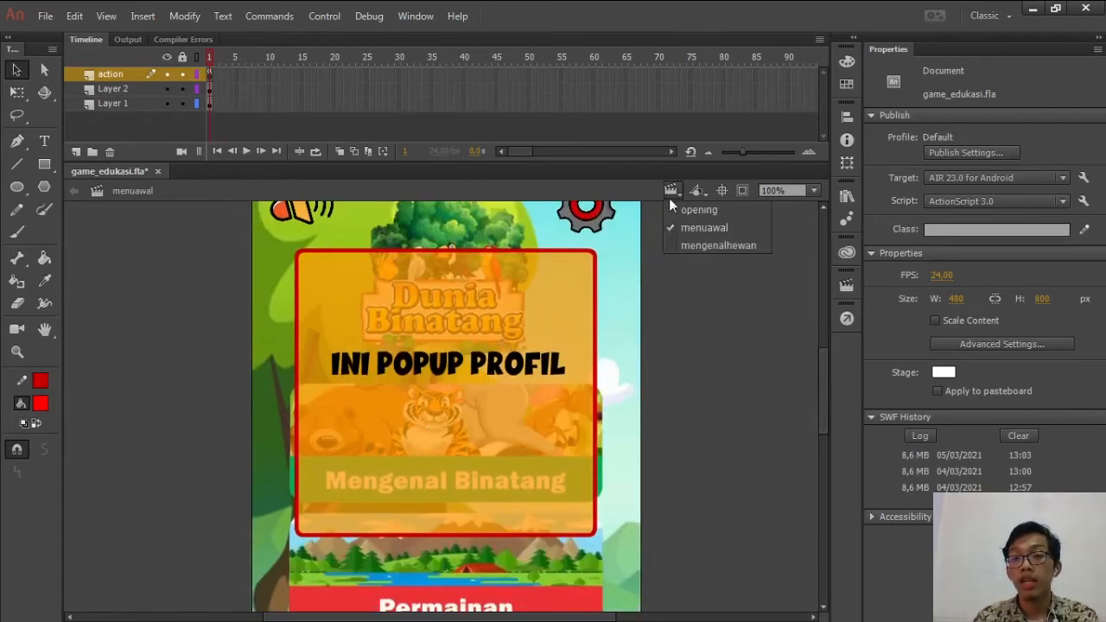
{"action": "left_click", "coordinate": [691, 239]}
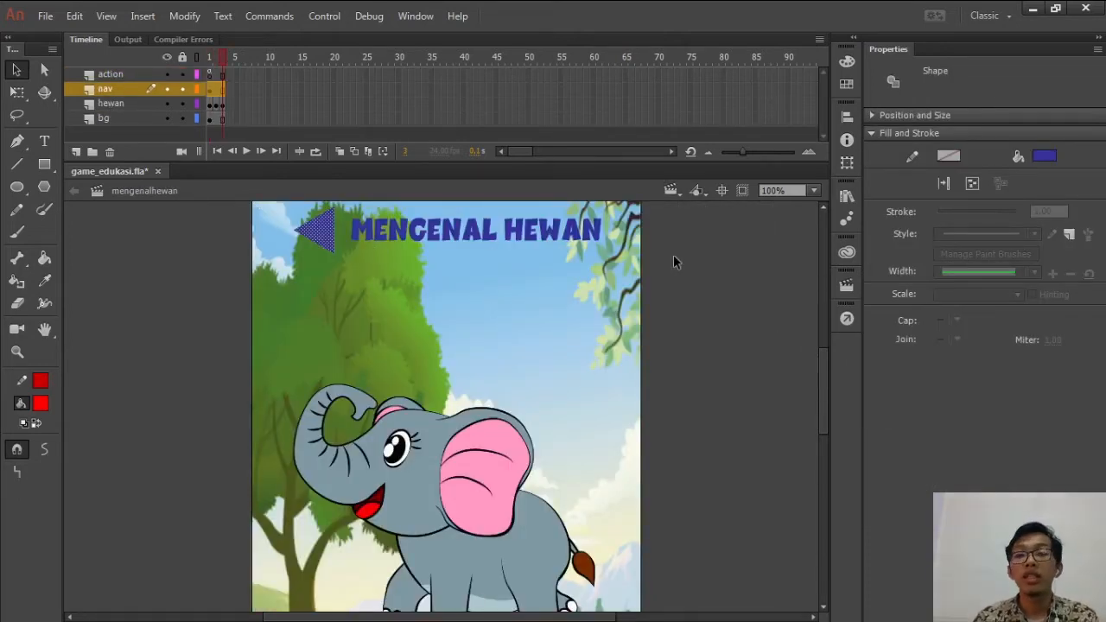
Convert the blue back arrow and the MENGENAL HEWAN title together into one Button symbol with the default name Symbol 5
{"action": "scroll", "coordinate": [819, 353], "scroll_direction": "up", "scroll_amount": 2}
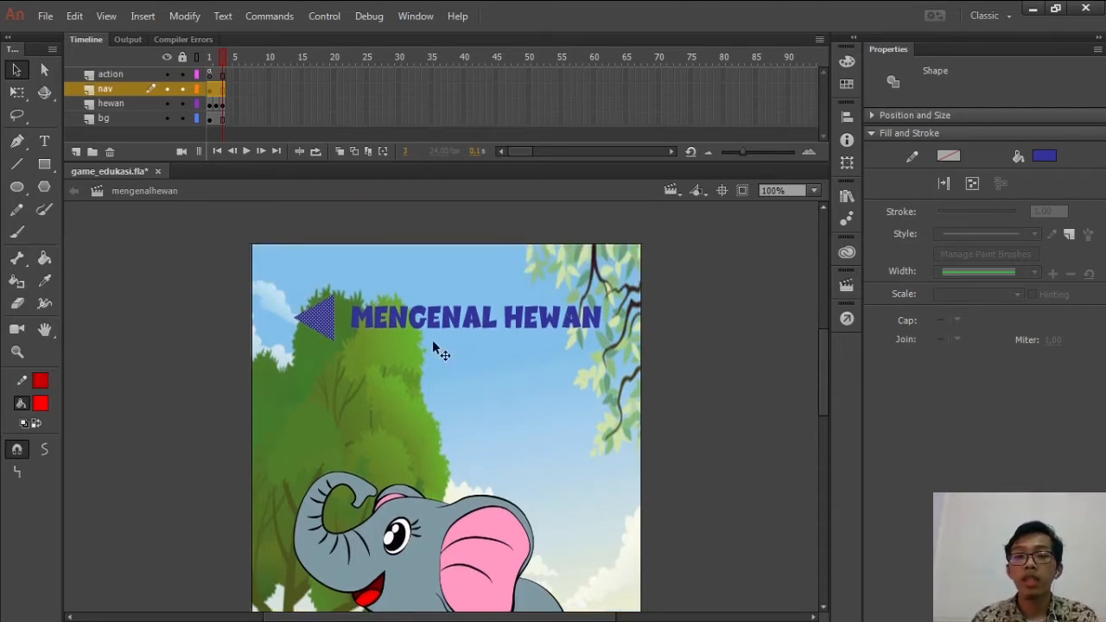
{"action": "left_click", "coordinate": [387, 312], "text": "shift"}
{"action": "right_click", "coordinate": [323, 317]}
{"action": "left_click", "coordinate": [312, 318]}
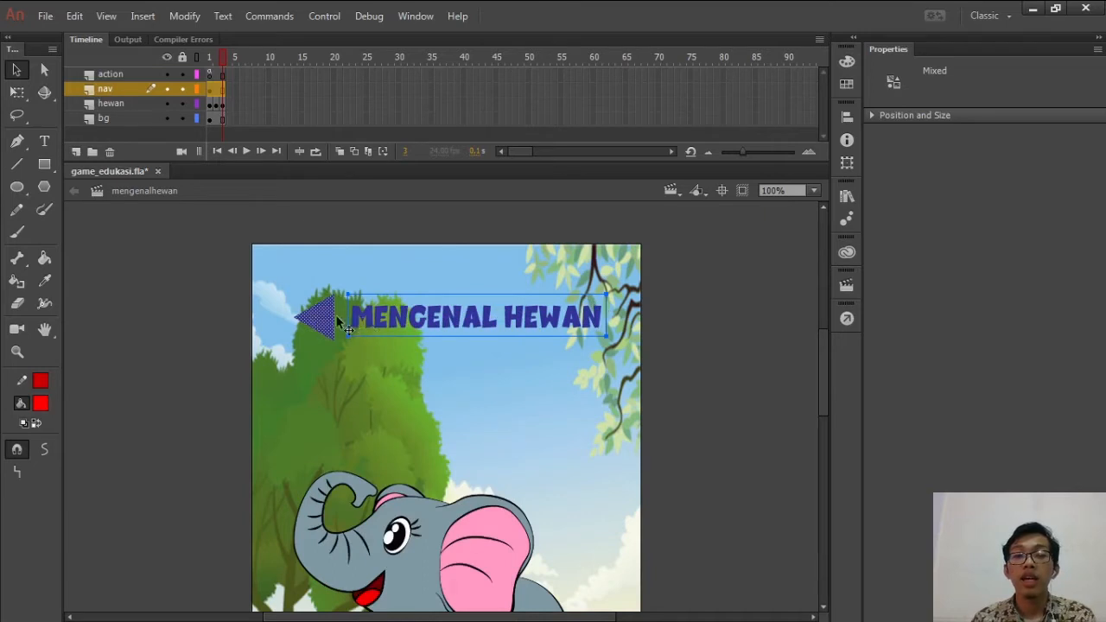
{"action": "right_click", "coordinate": [327, 319]}
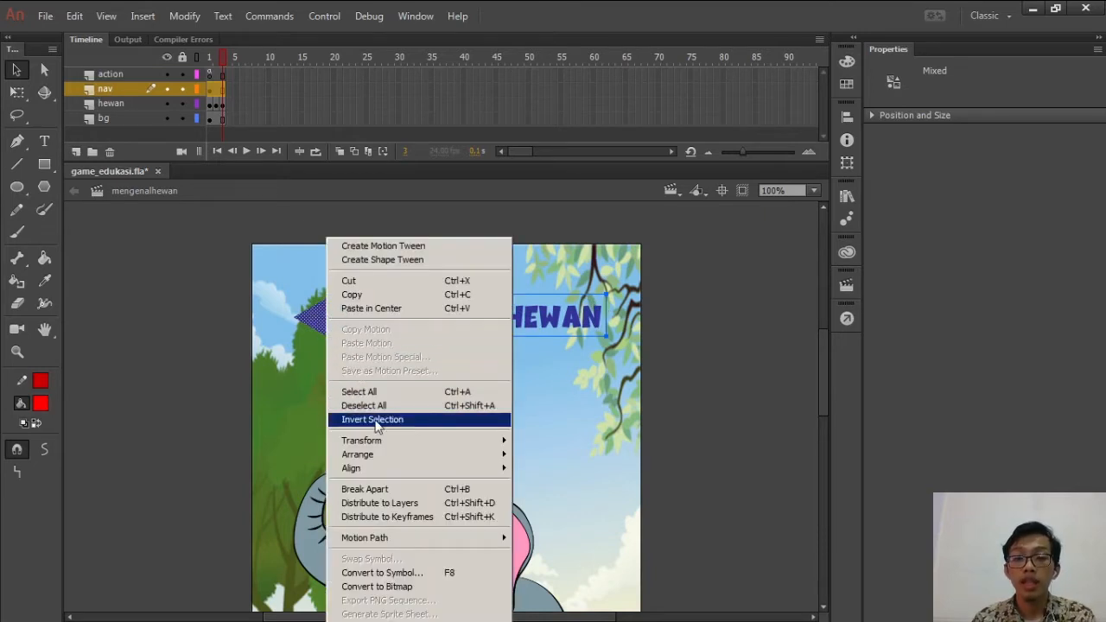
{"action": "left_click", "coordinate": [403, 572]}
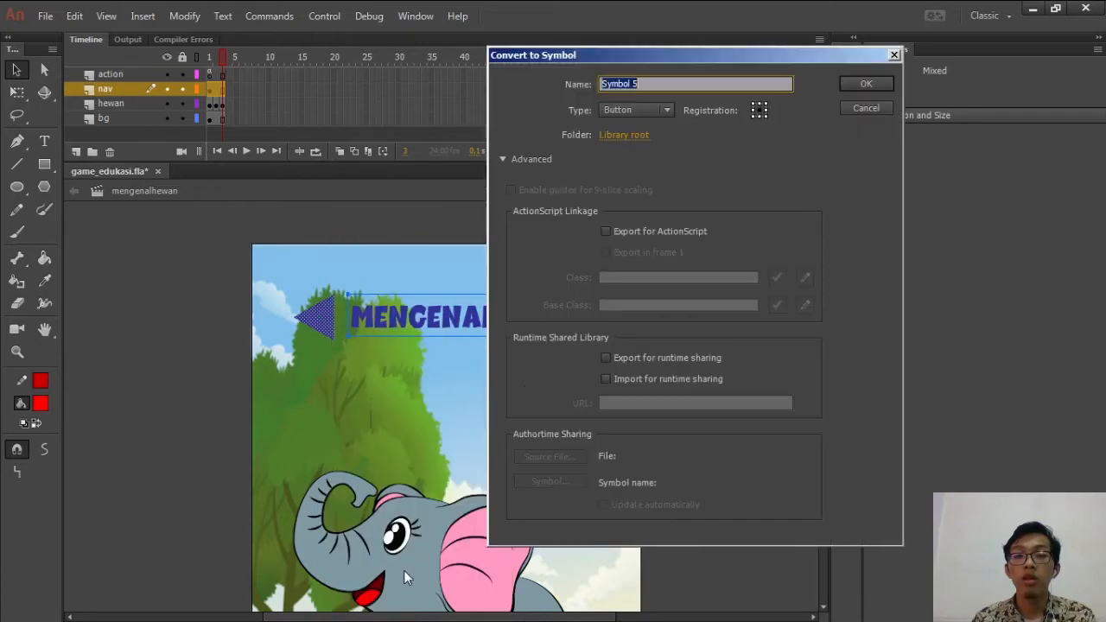
{"action": "left_click", "coordinate": [607, 111]}
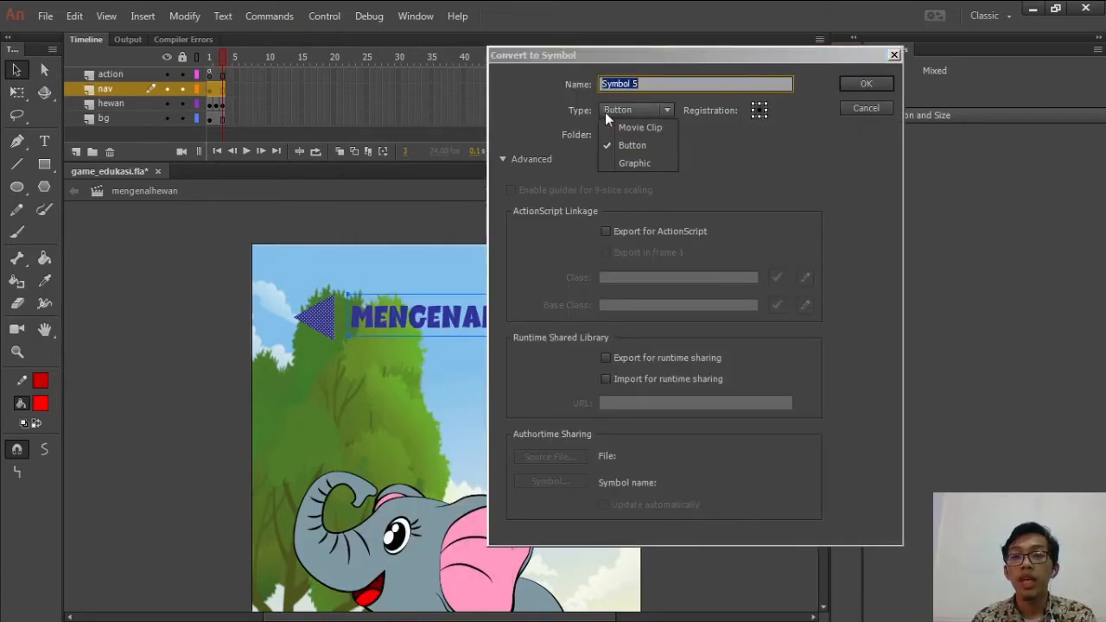
{"action": "left_click", "coordinate": [619, 128]}
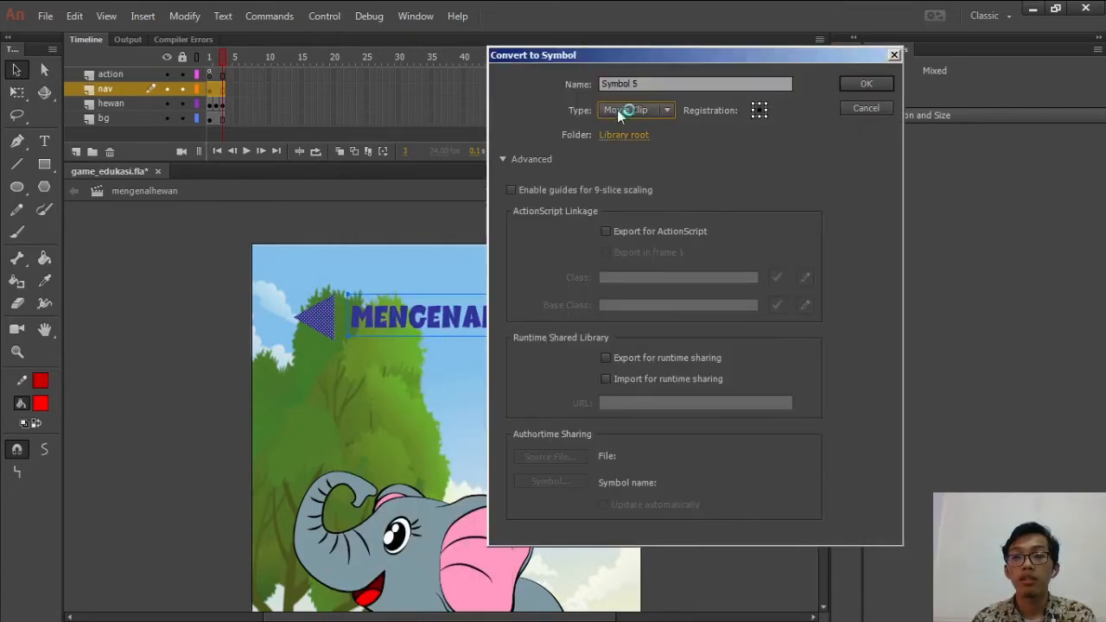
{"action": "left_click", "coordinate": [617, 110]}
{"action": "left_click", "coordinate": [630, 146]}
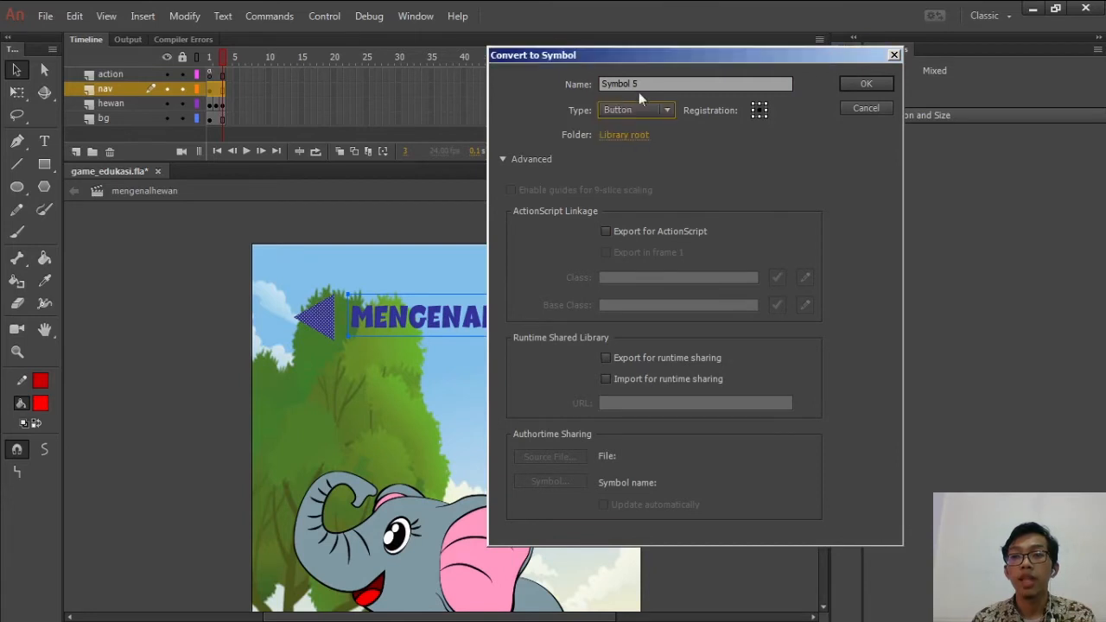
{"action": "left_click", "coordinate": [866, 84]}
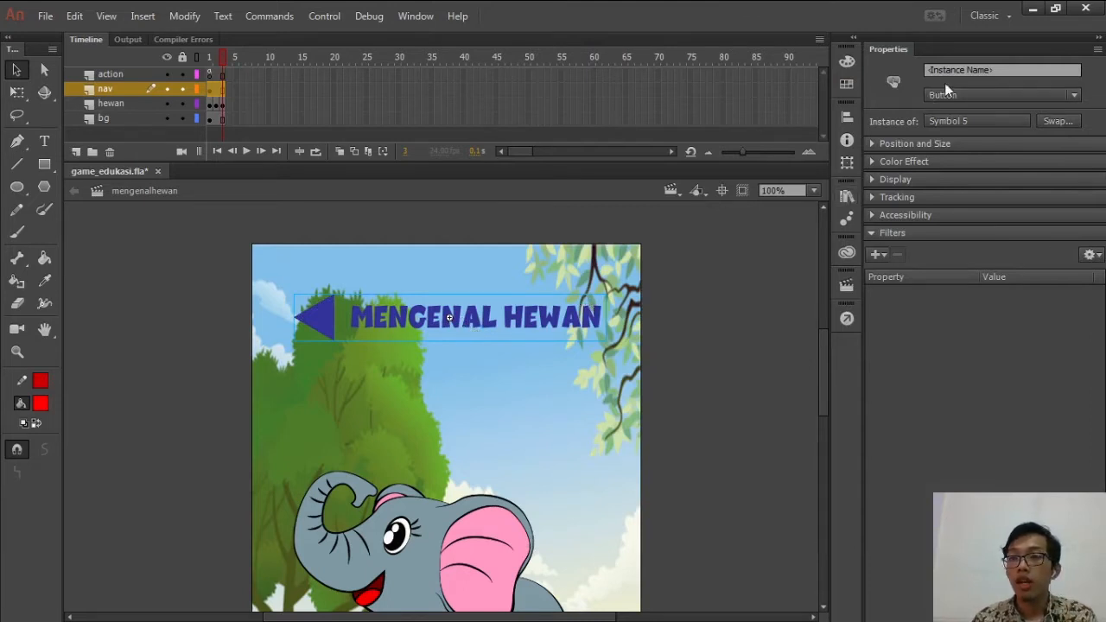
Give the new back-arrow and title button the instance name btn_menuawal
{"action": "left_click", "coordinate": [972, 69]}
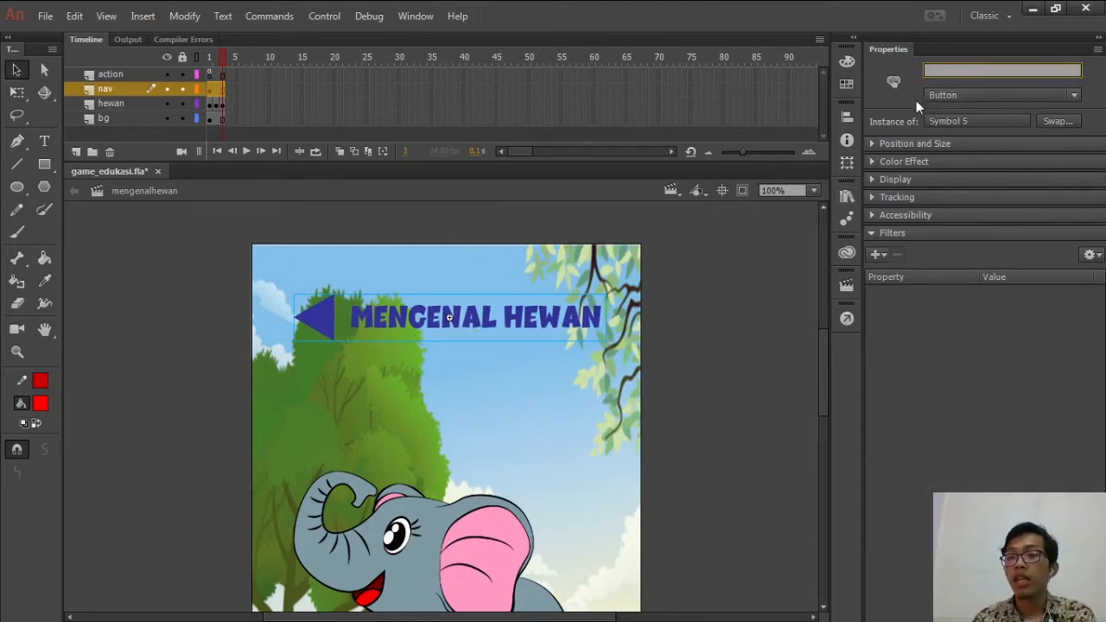
{"action": "type", "text": "btn_menuawal"}
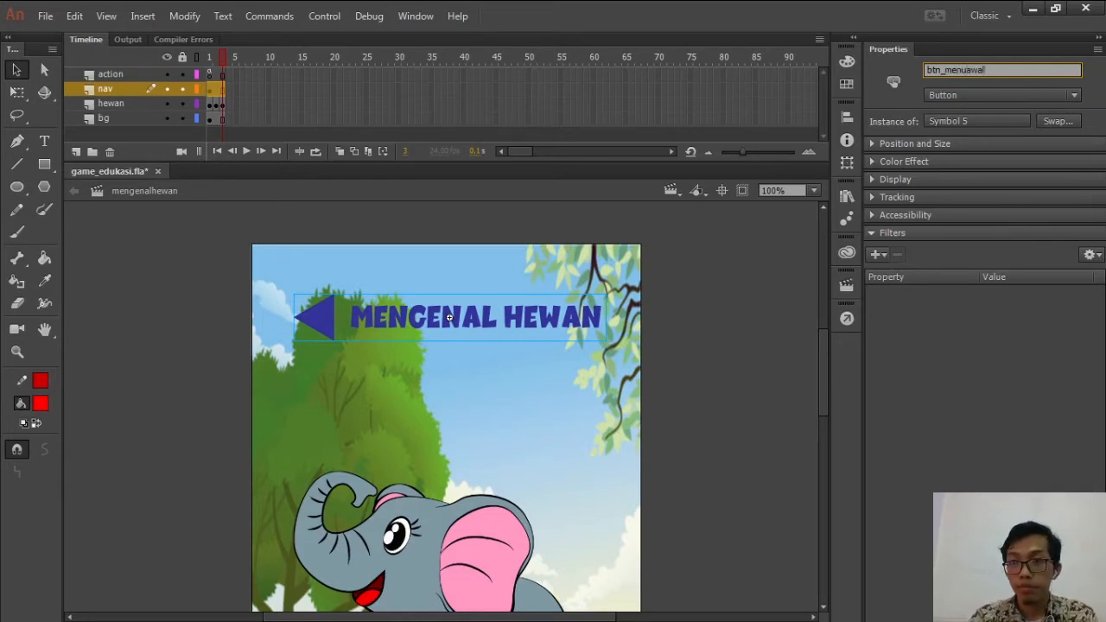
{"action": "key", "text": "Return"}
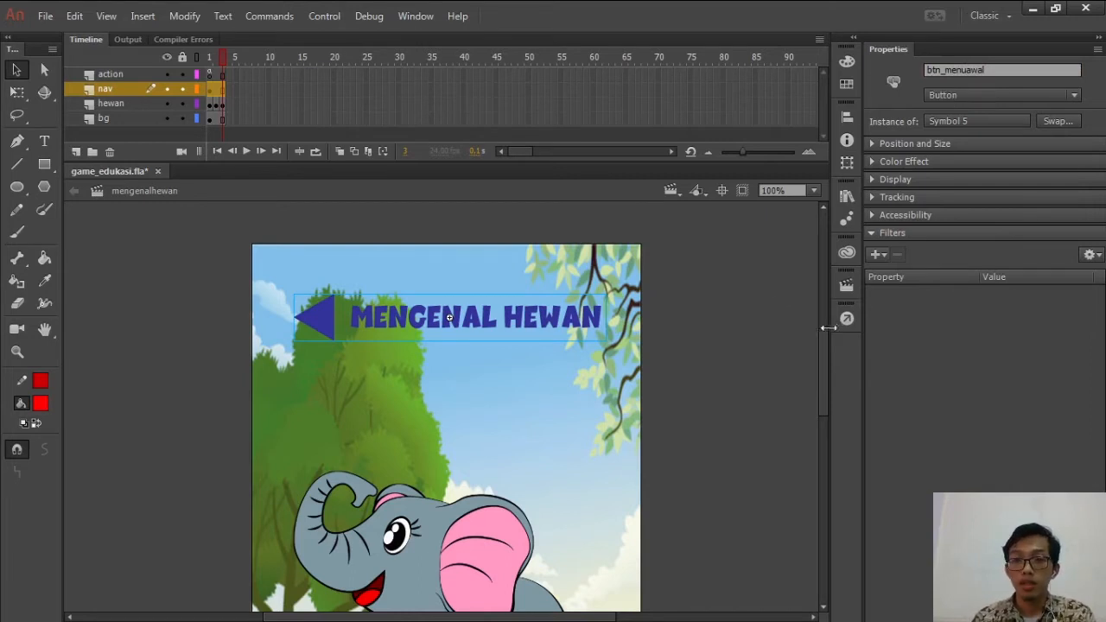
{"action": "left_click_drag", "start_coordinate": [826, 336], "coordinate": [827, 341]}
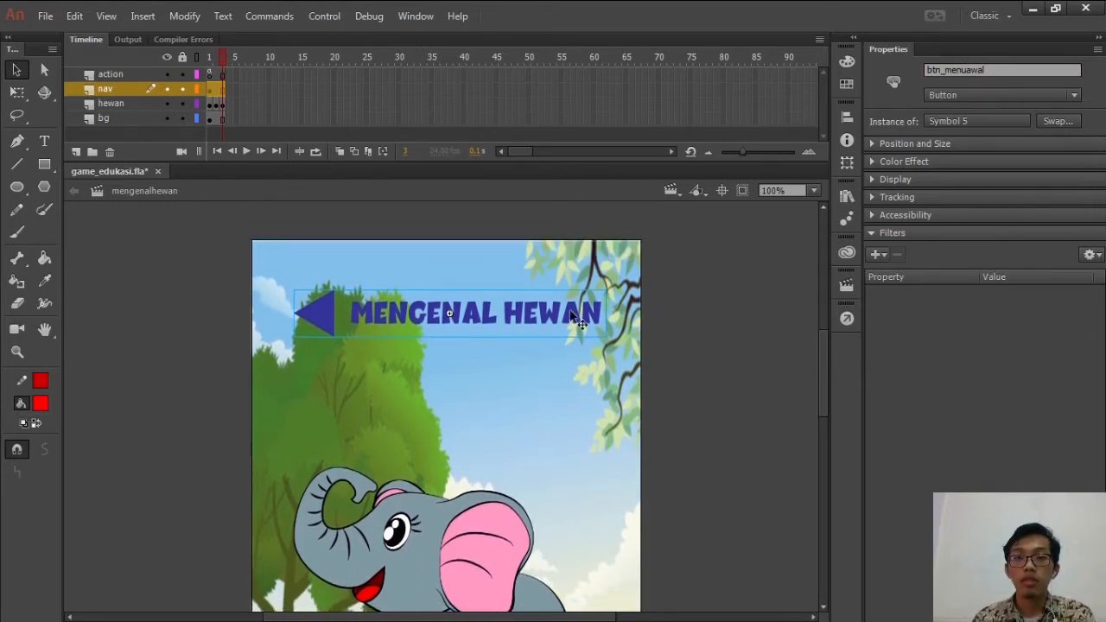
In the script of the action layer's frame 1, add btn_menuawal.addEventListener("click", function(){ below stop();, leaving a blank line between
{"action": "left_click", "coordinate": [210, 74]}
{"action": "left_click", "coordinate": [216, 76]}
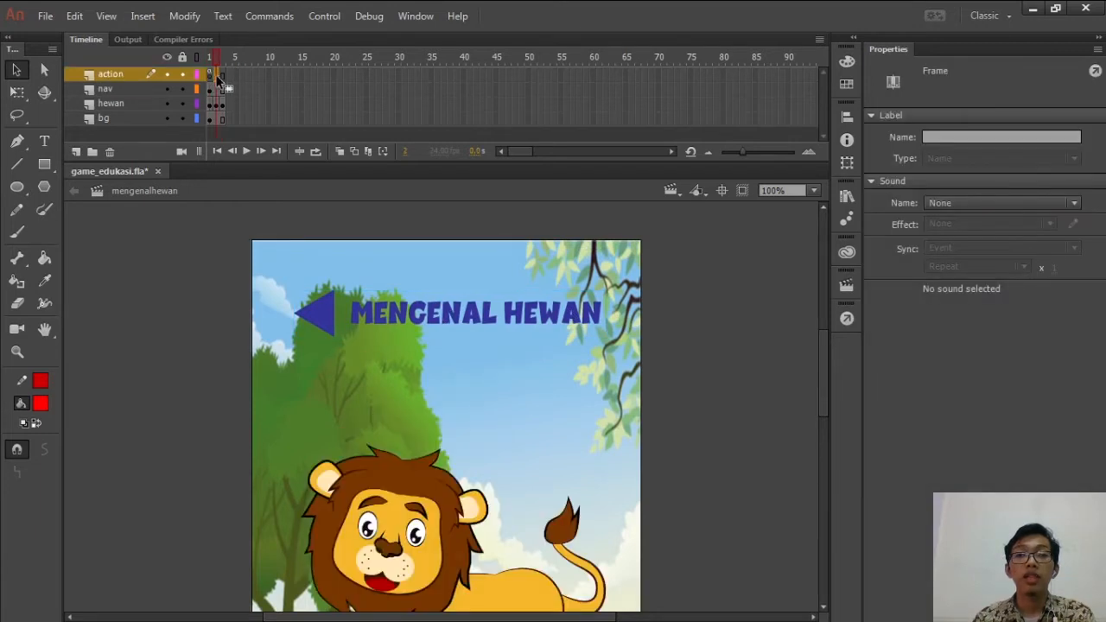
{"action": "left_click", "coordinate": [209, 76]}
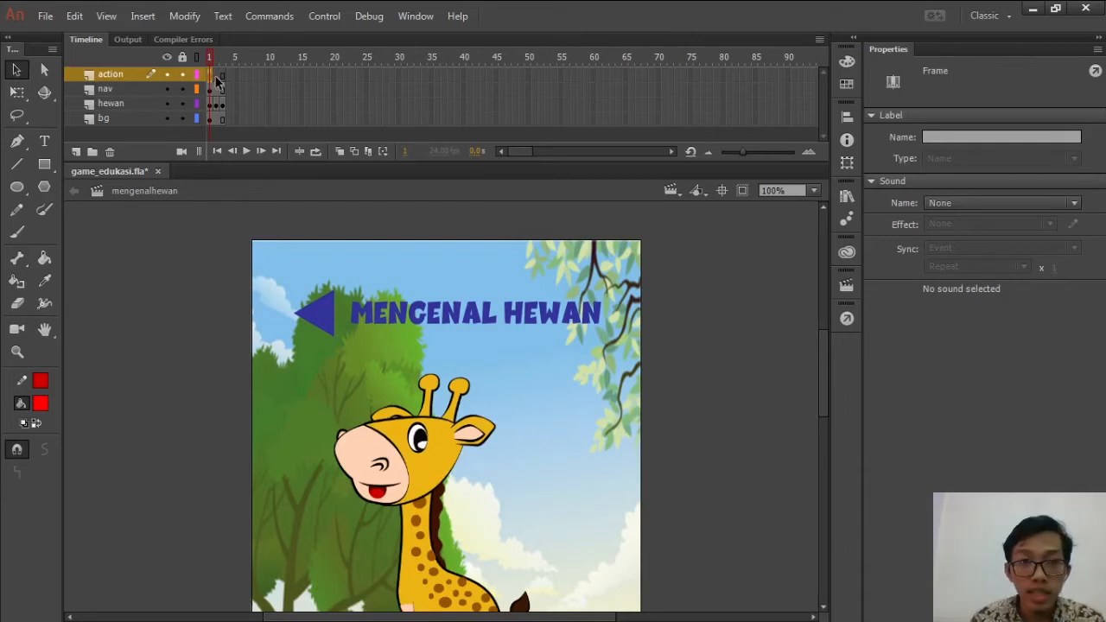
{"action": "left_click", "coordinate": [216, 76]}
{"action": "left_click", "coordinate": [210, 76]}
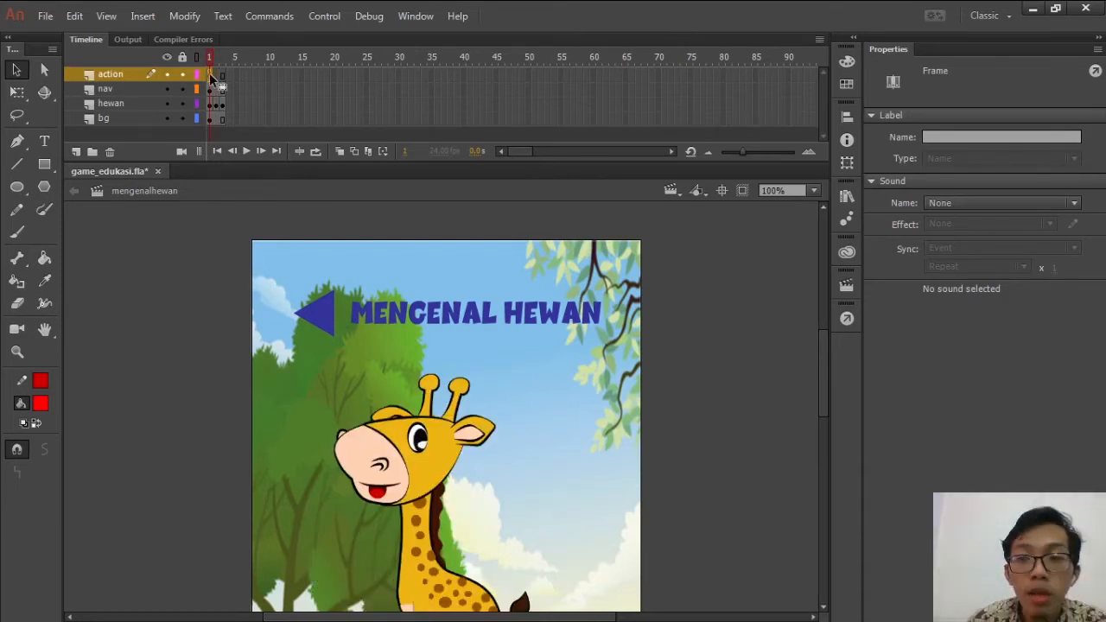
{"action": "left_click", "coordinate": [848, 319]}
{"action": "left_click", "coordinate": [529, 232]}
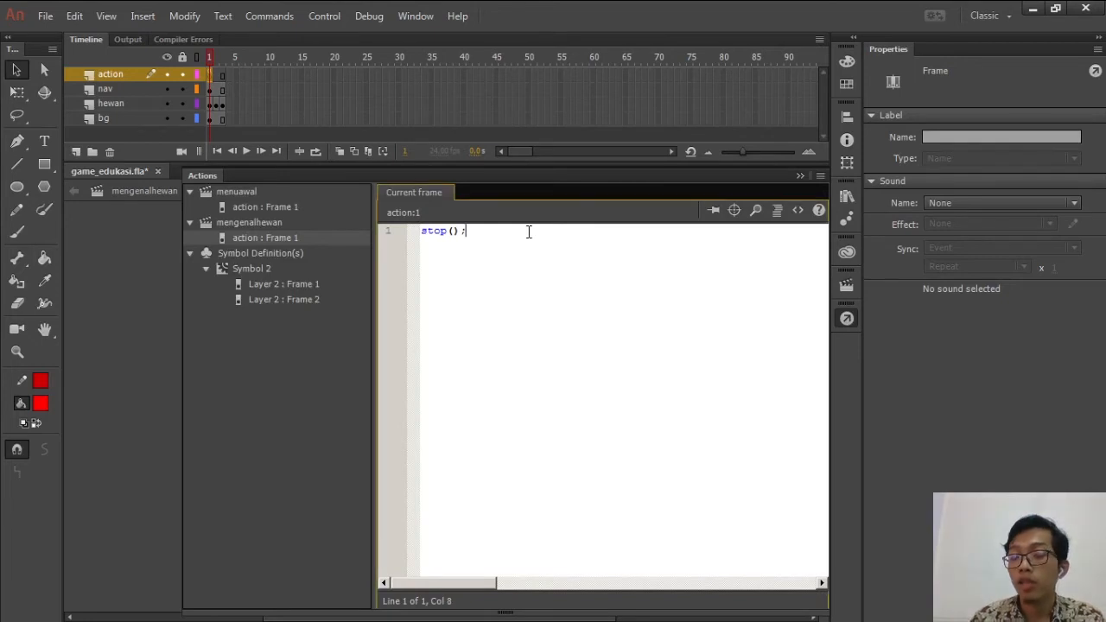
{"action": "type", "text": "btn_"}
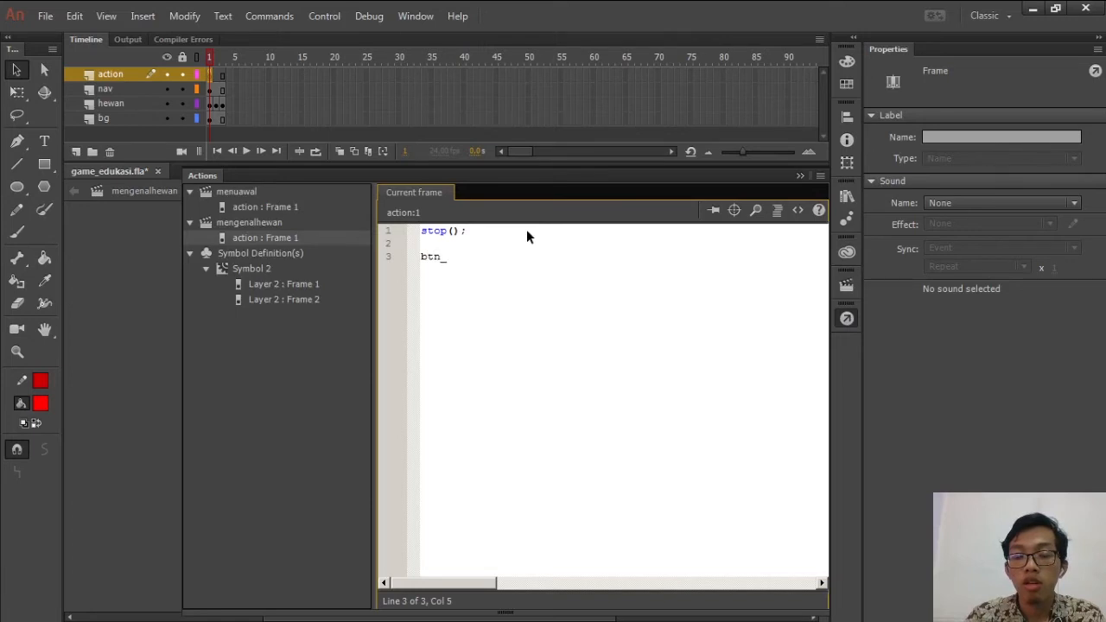
{"action": "type", "text": " men"}
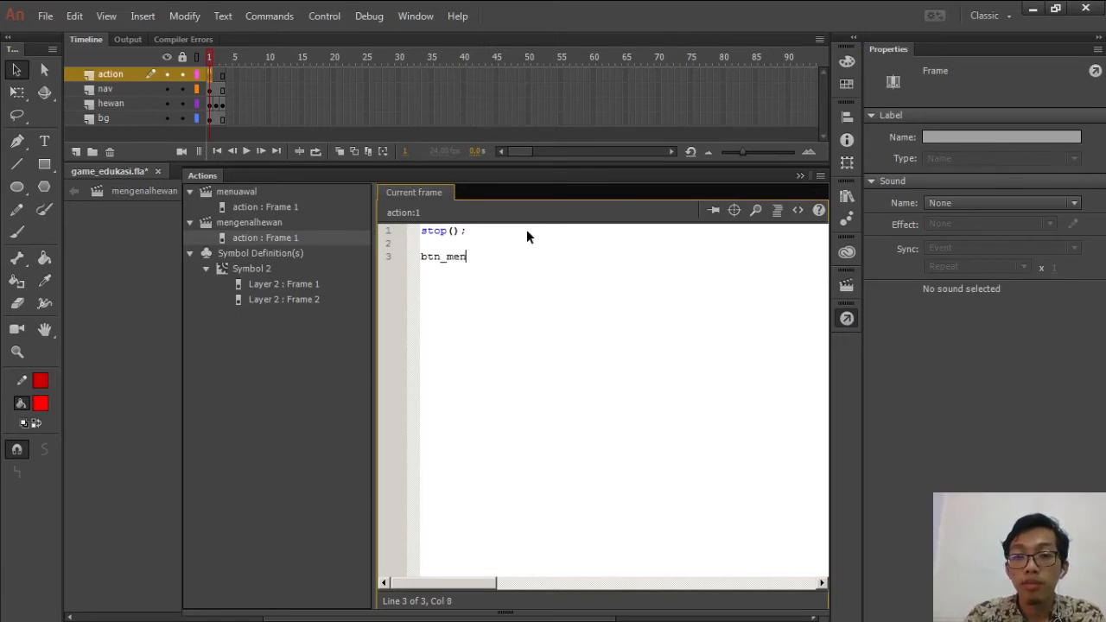
{"action": "type", "text": "uawal"}
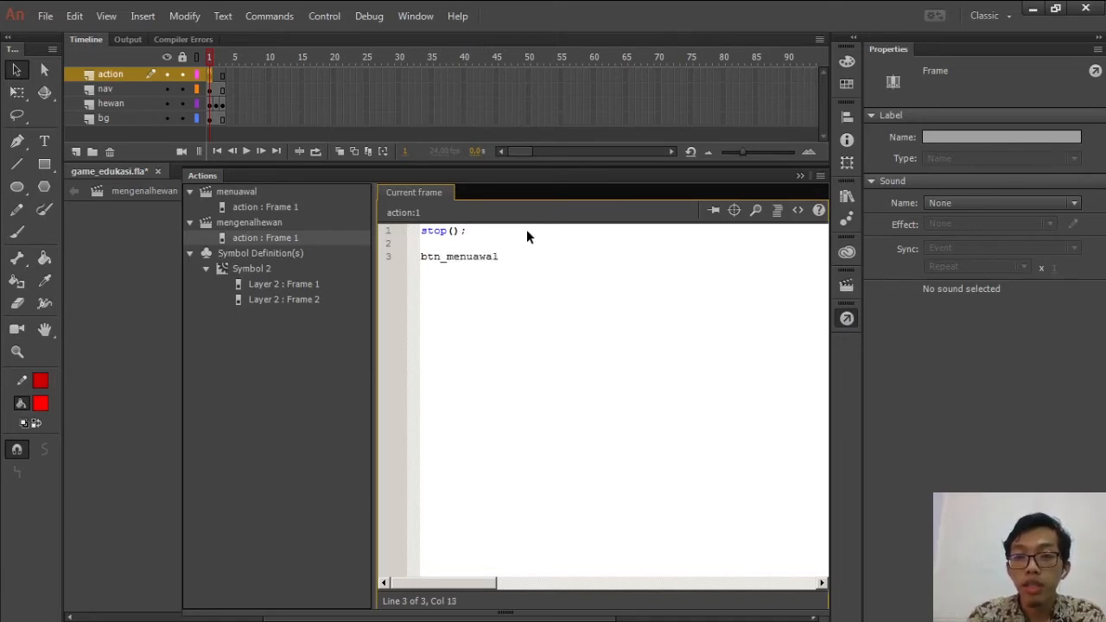
{"action": "type", "text": ".addEventListener"}
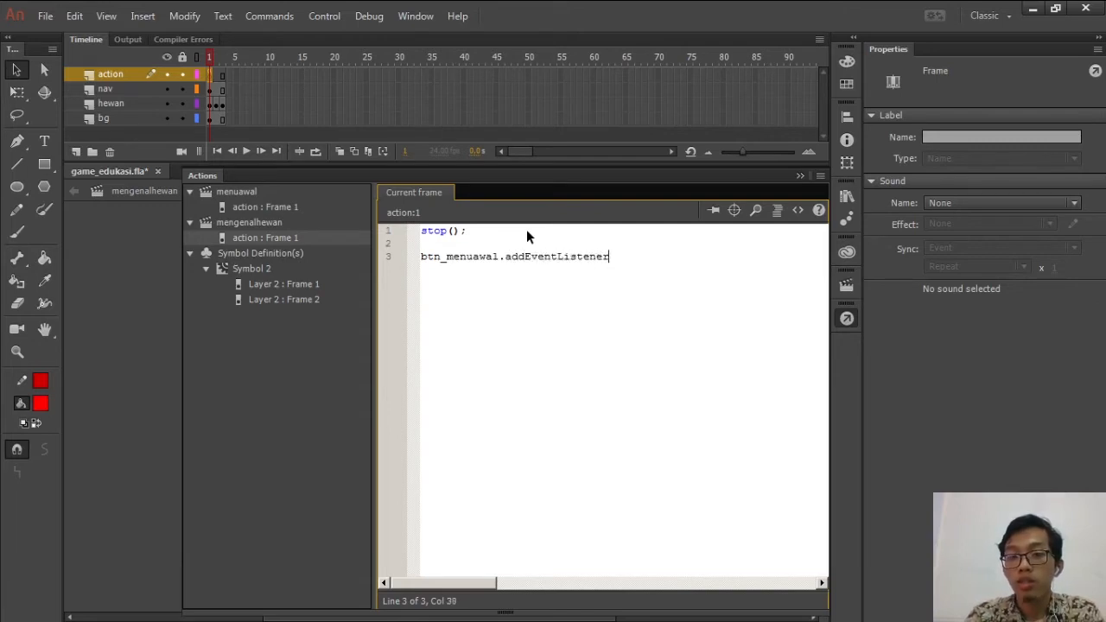
{"action": "type", "text": "("}
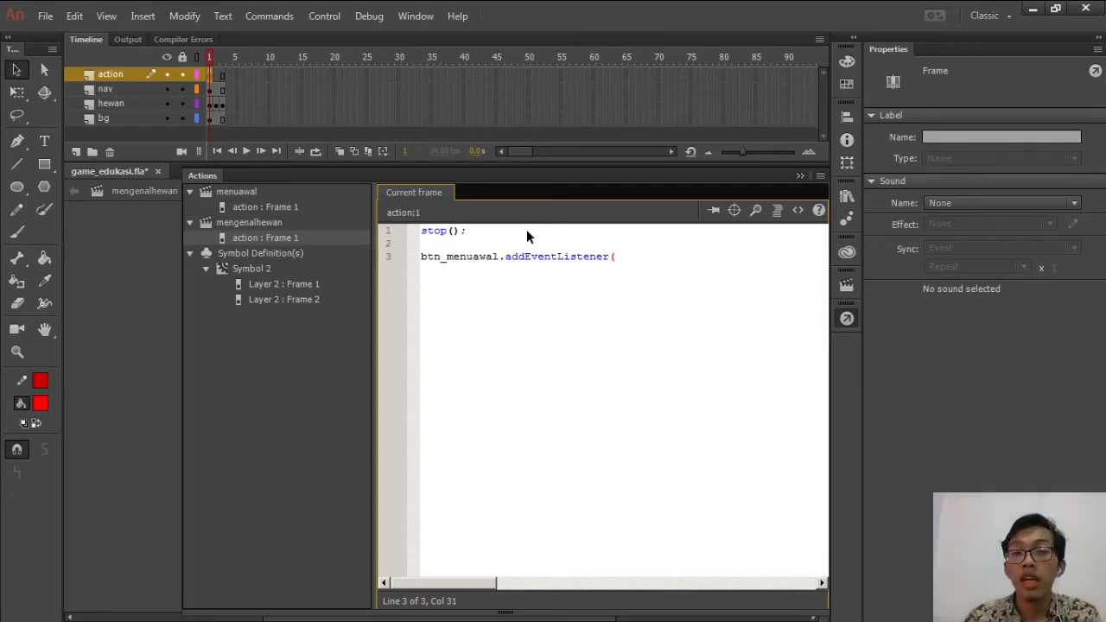
{"action": "type", "text": "\"click"}
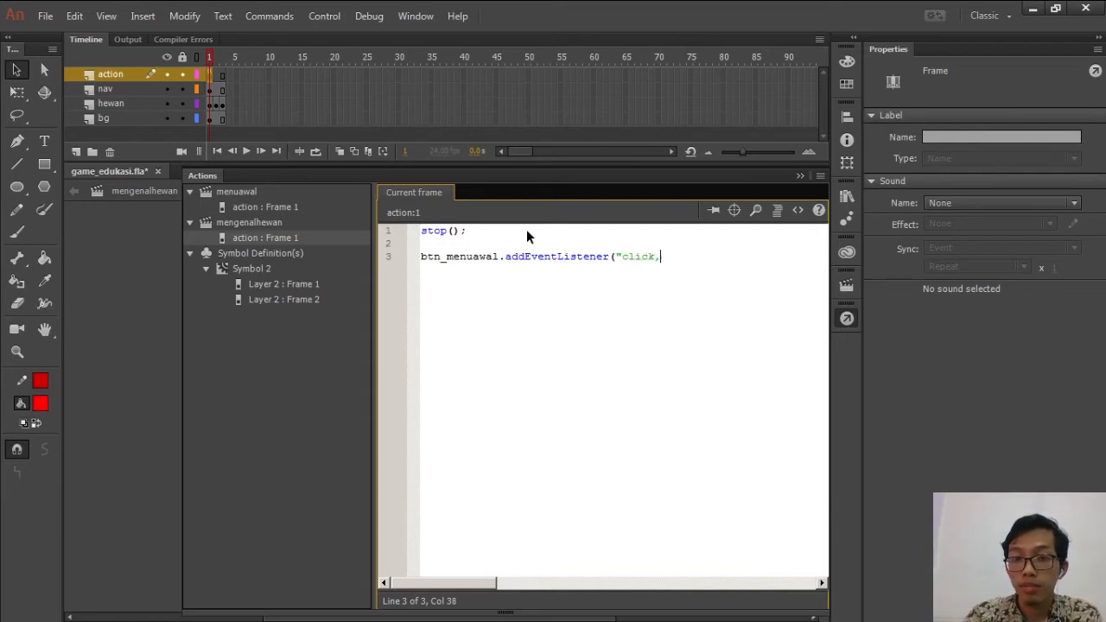
{"action": "type", "text": "\", "}
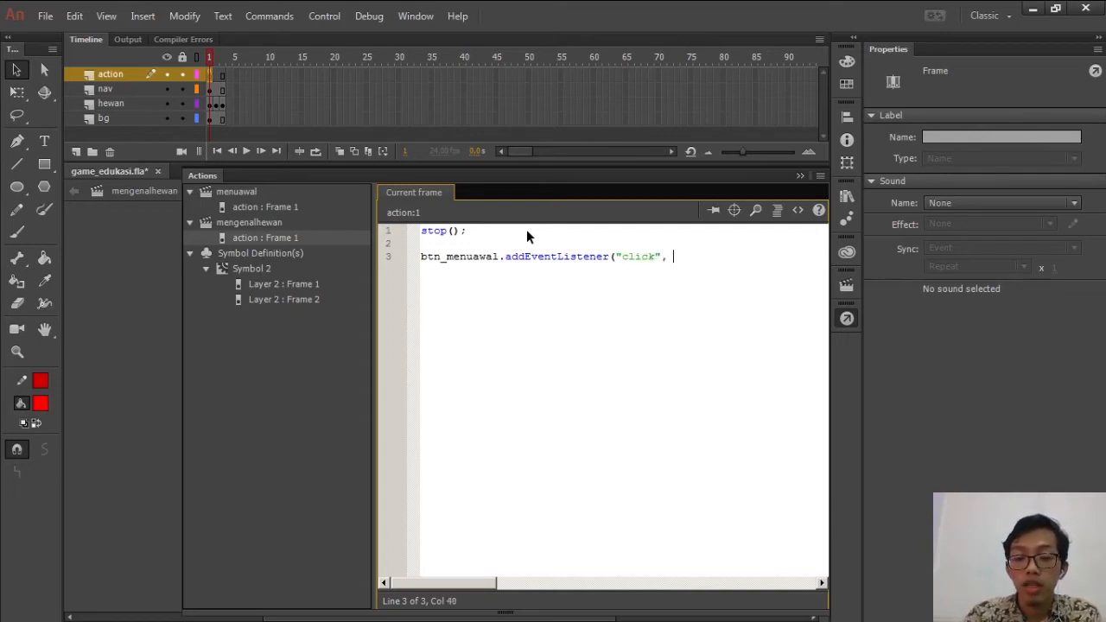
{"action": "type", "text": "function()"}
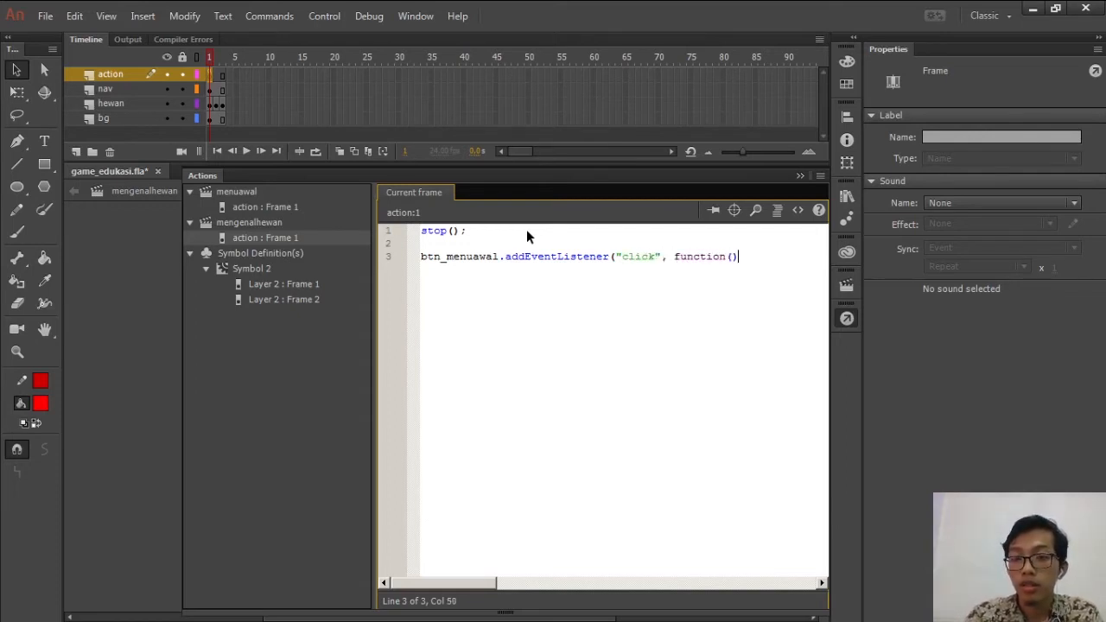
{"action": "type", "text": "{"}
{"action": "key", "text": "Return"}
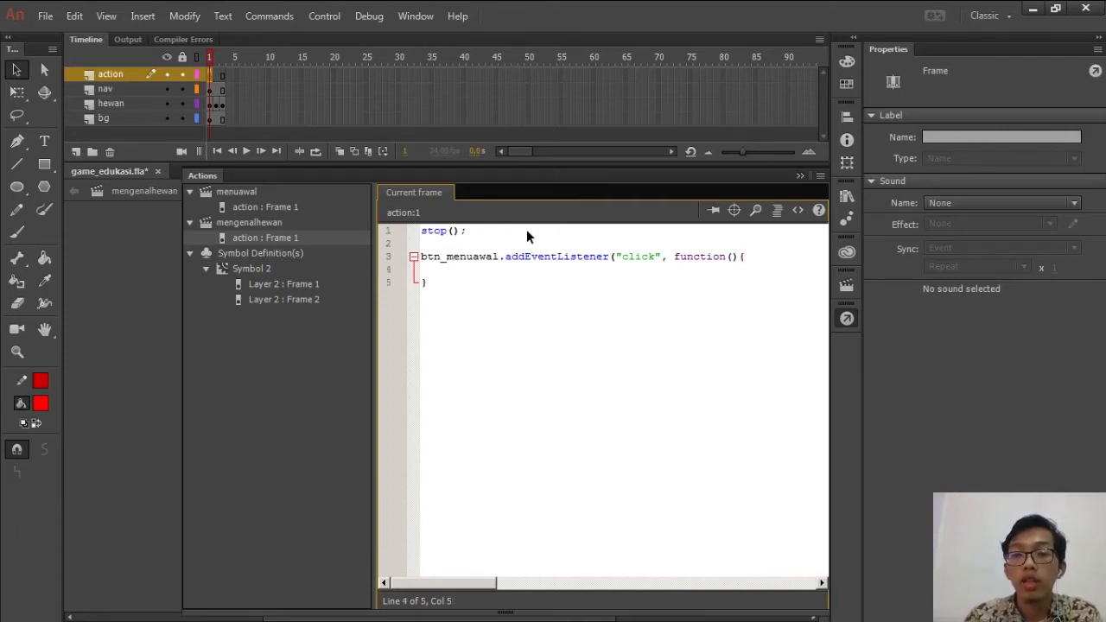
Fill the btn_menuawal listener function with gotoAndPlay(1,"menuawal");, end the block with }); and leave the script editor
{"action": "type", "text": "gotoAndPlay"}
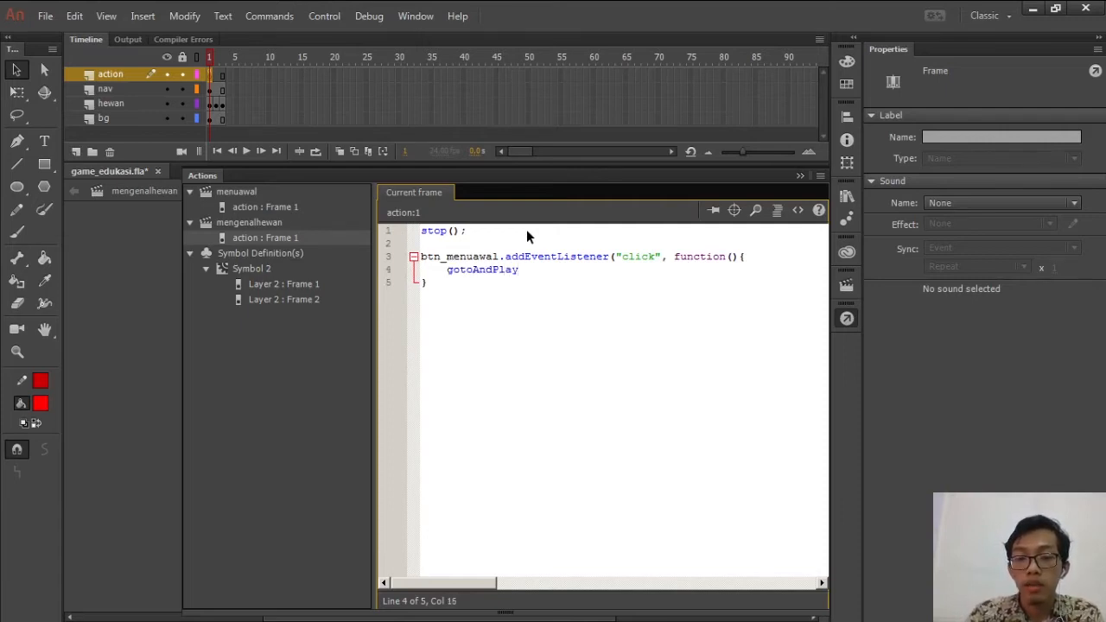
{"action": "type", "text": "("}
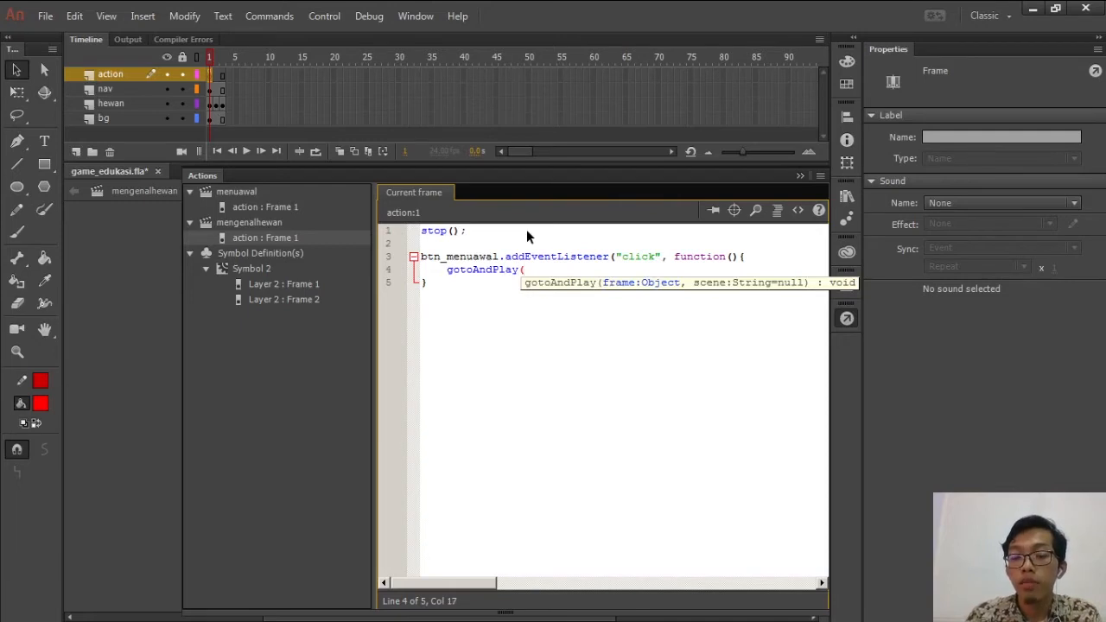
{"action": "type", "text": "1"}
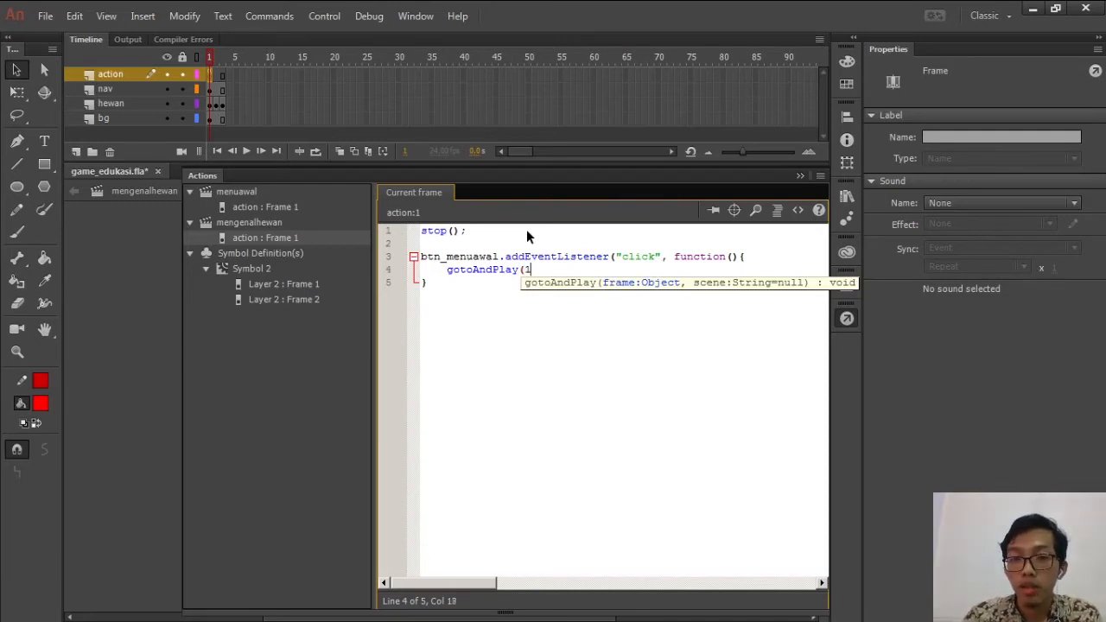
{"action": "type", "text": ",\"m"}
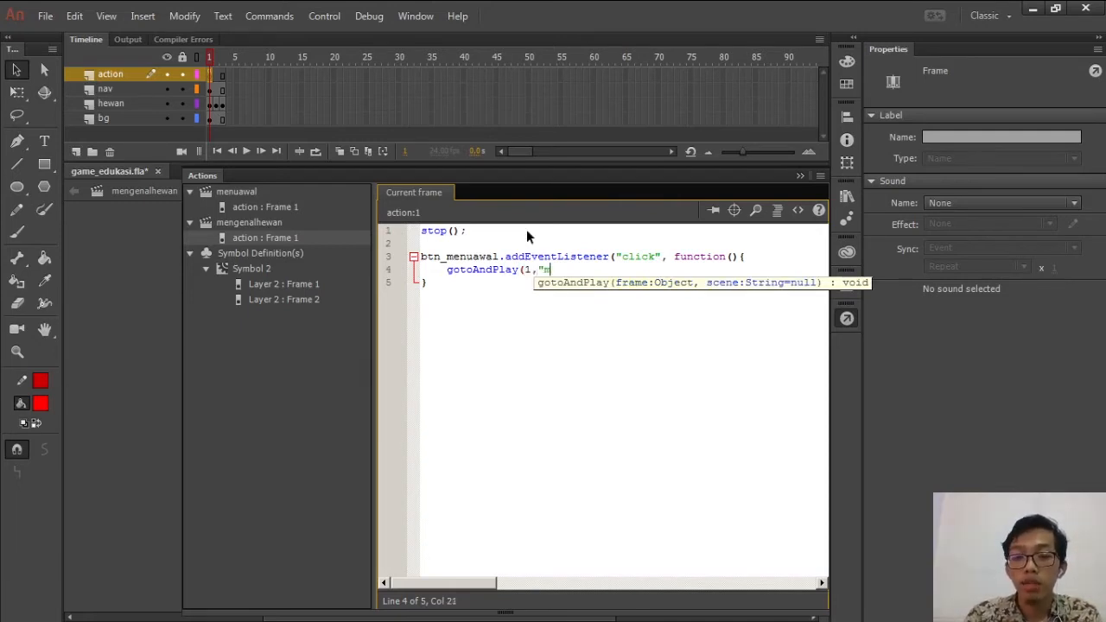
{"action": "type", "text": "enuawa"}
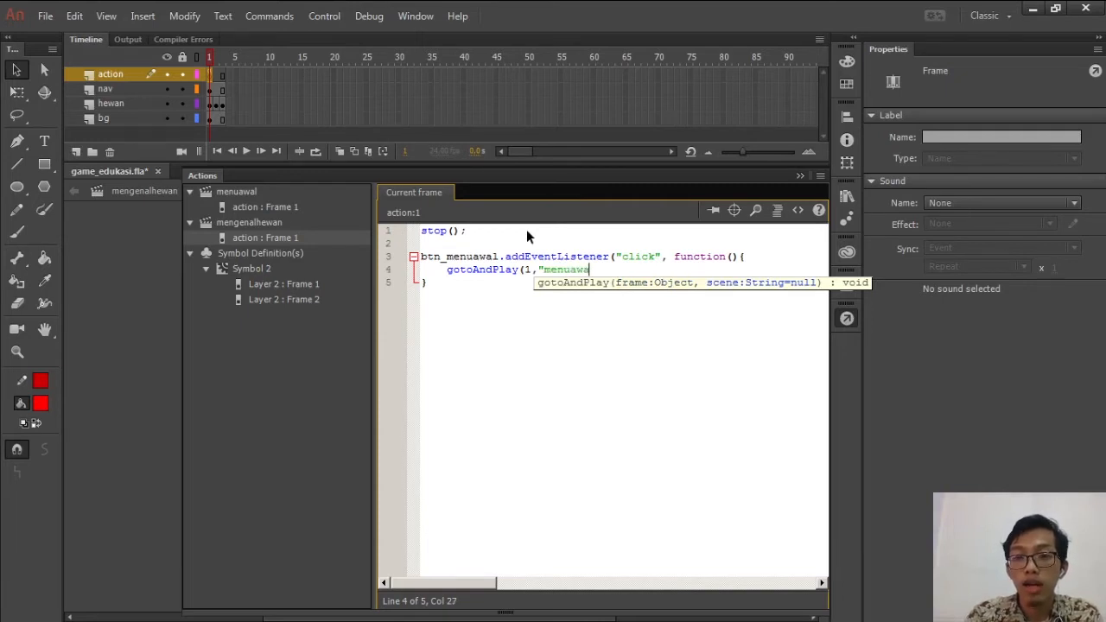
{"action": "type", "text": "l\")"}
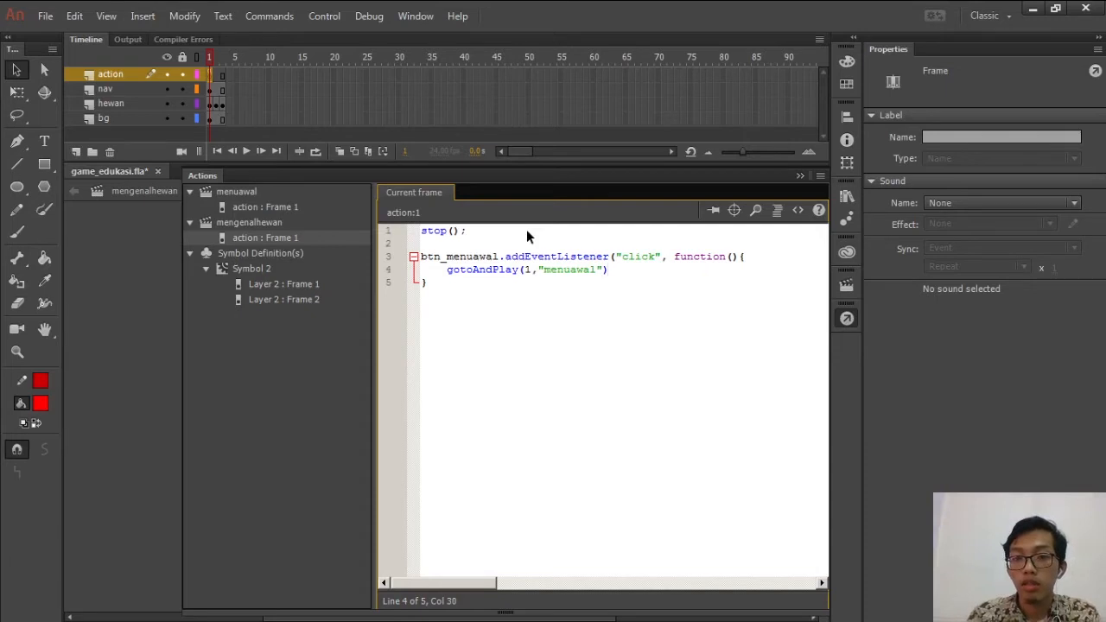
{"action": "type", "text": ";"}
{"action": "key", "text": "Down"}
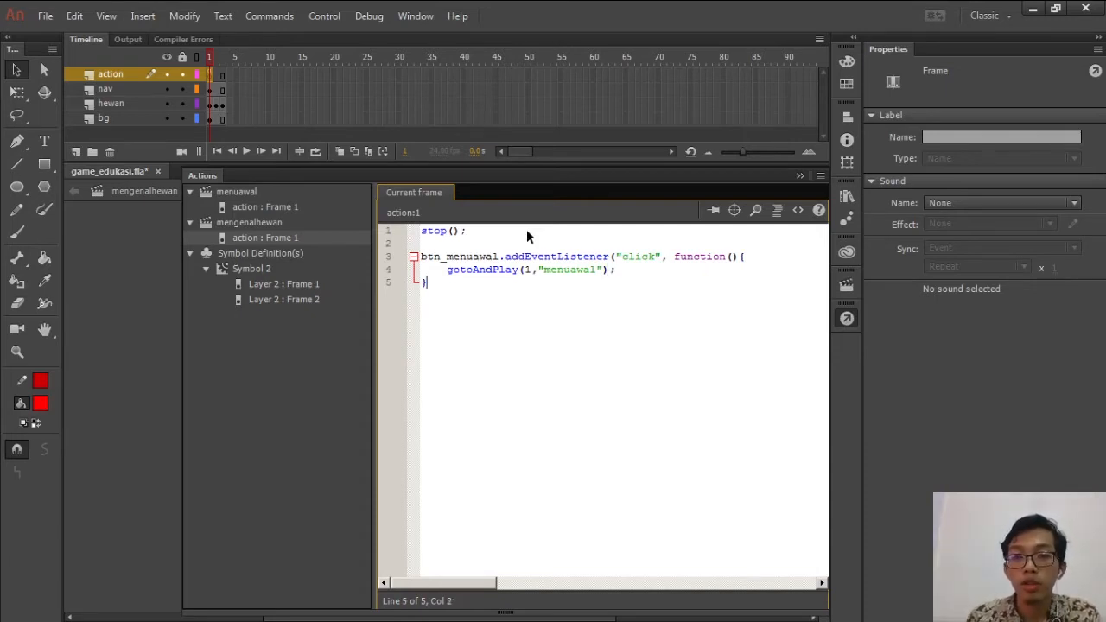
{"action": "type", "text": ");"}
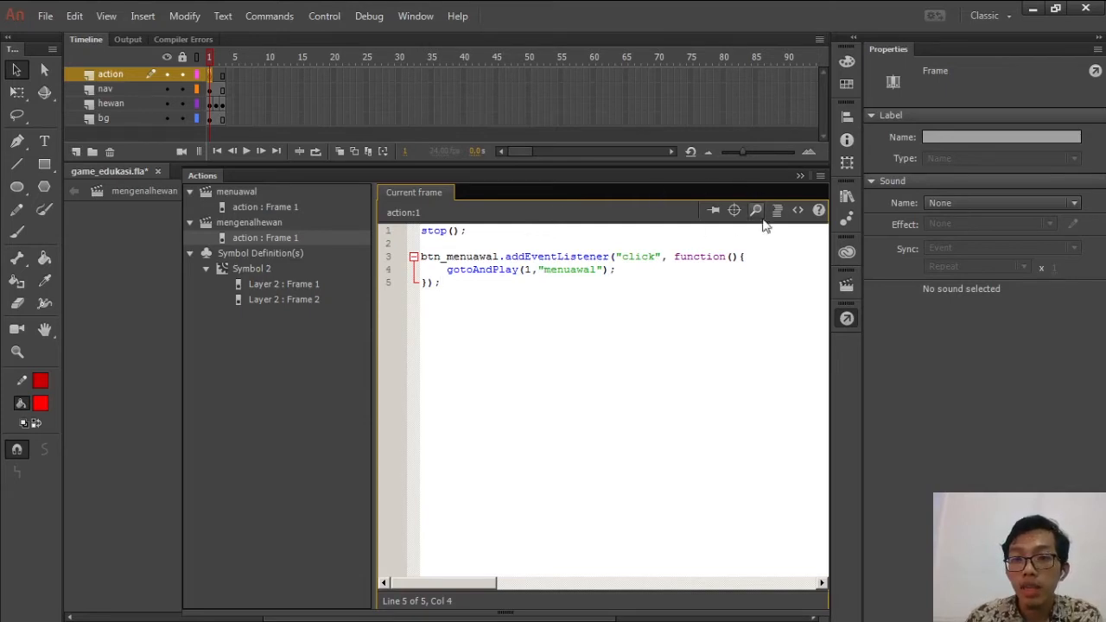
{"action": "left_click", "coordinate": [800, 174]}
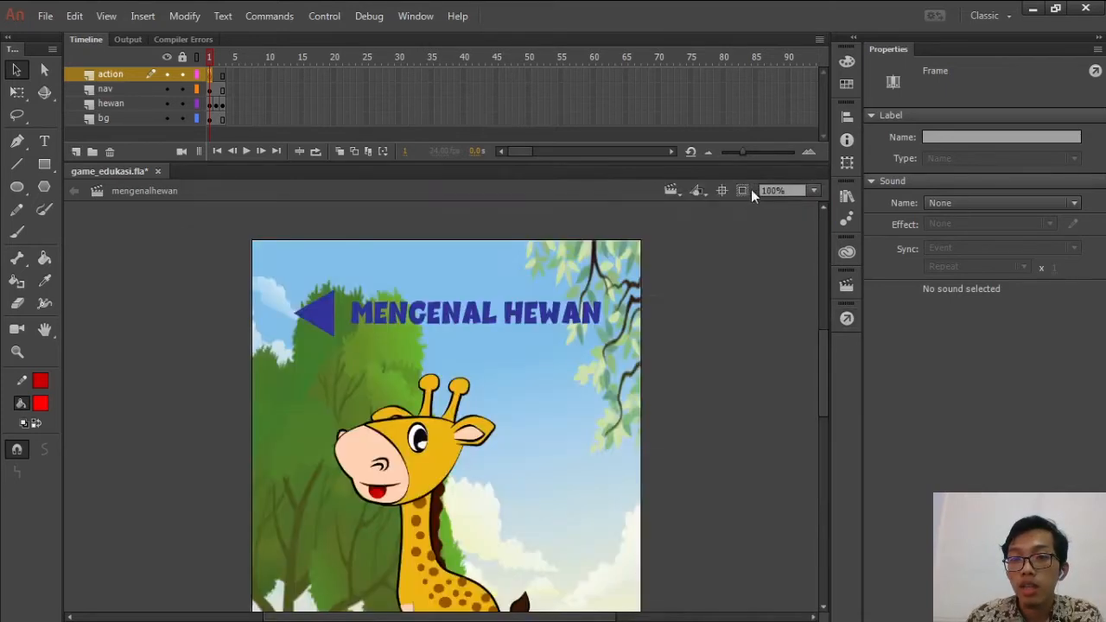
{"action": "left_click", "coordinate": [681, 191]}
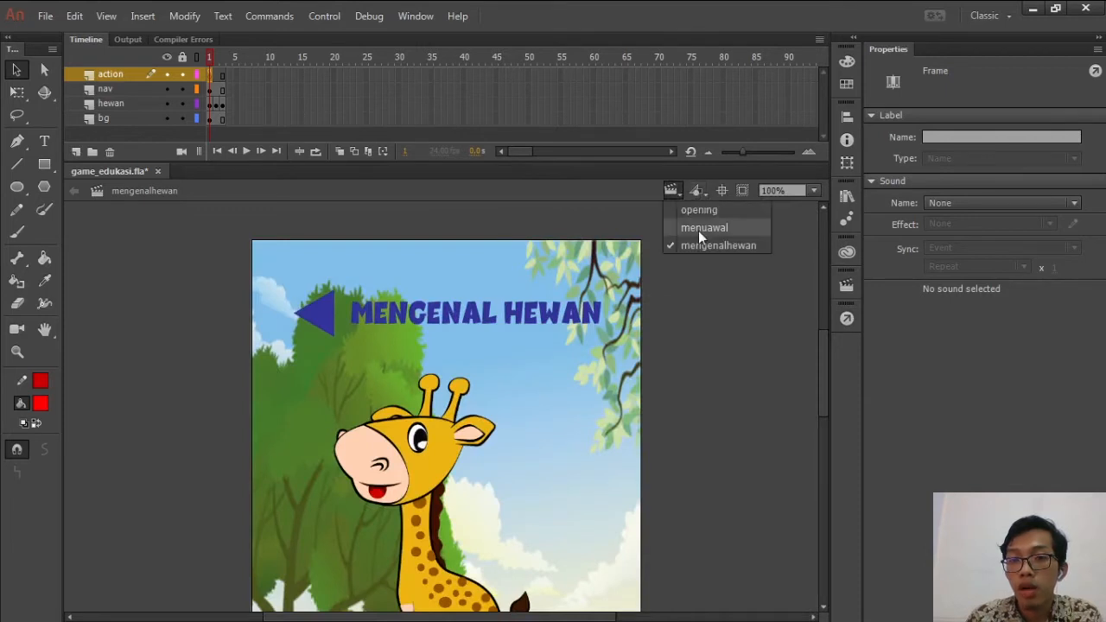
{"action": "left_click", "coordinate": [711, 352]}
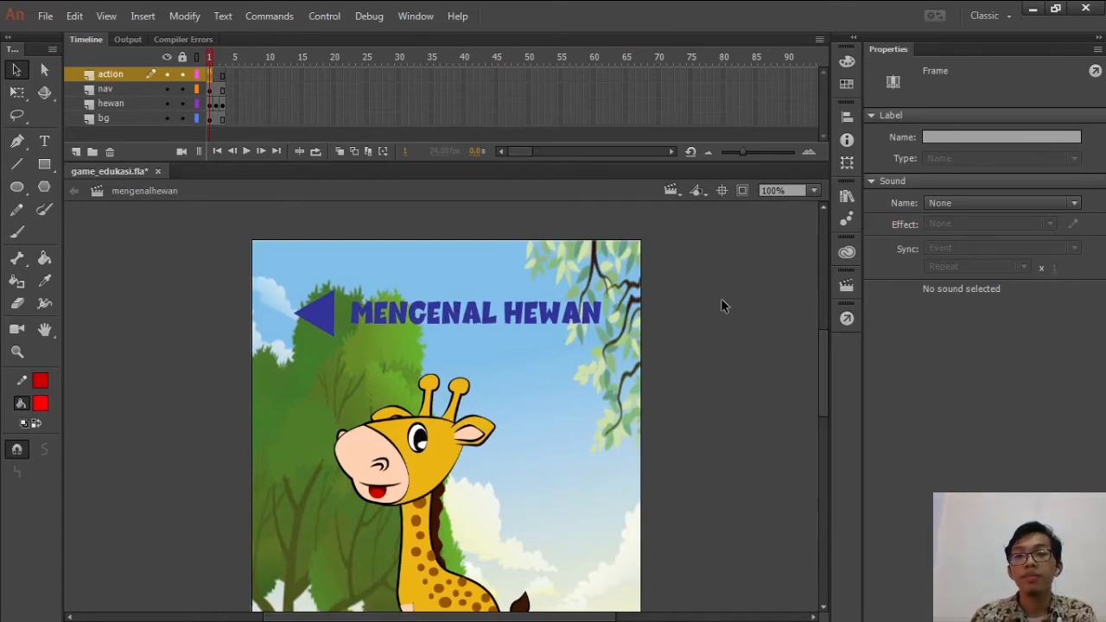
Test the movie: toggle the sound, enter Mengenal Binatang, return with the blue back arrow, enter it again, then close the preview and show the timeline
{"action": "key", "text": "ctrl+Return"}
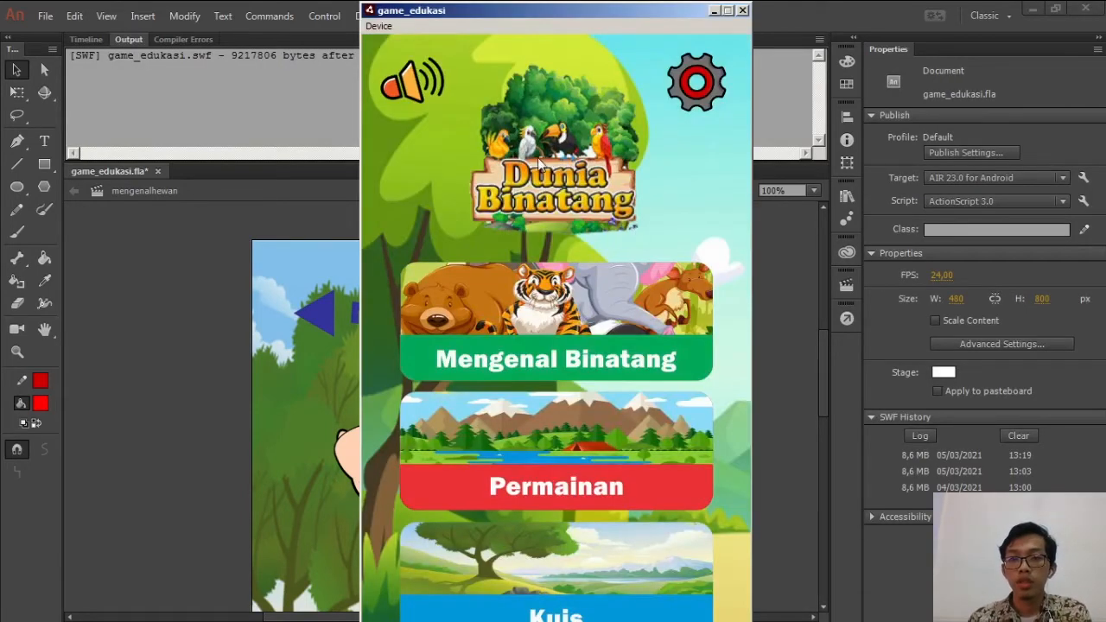
{"action": "left_click", "coordinate": [412, 84]}
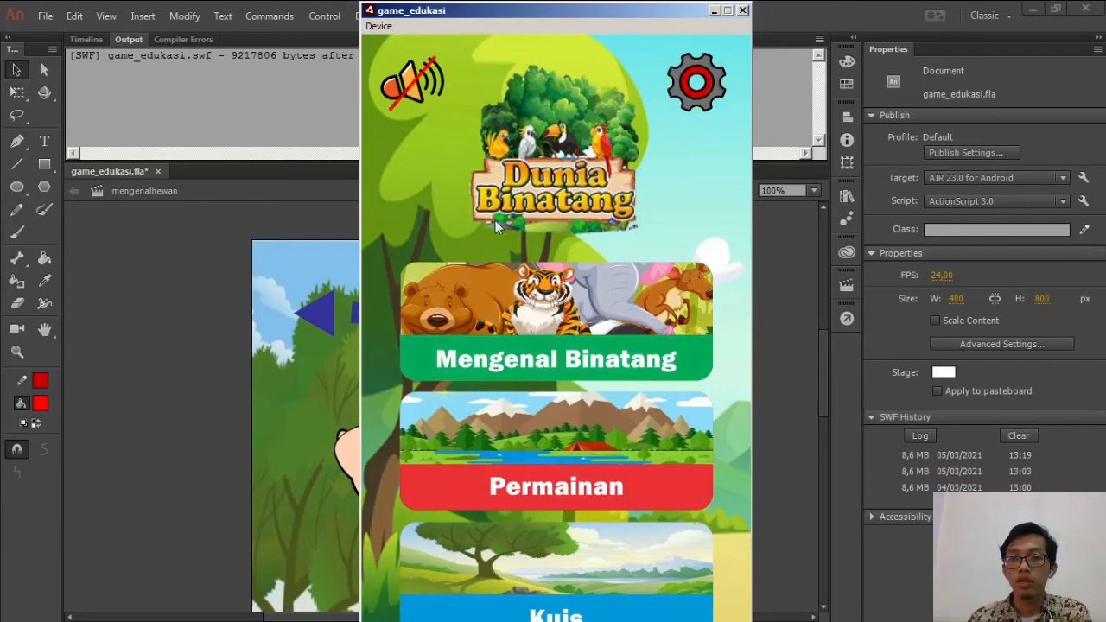
{"action": "left_click", "coordinate": [534, 321]}
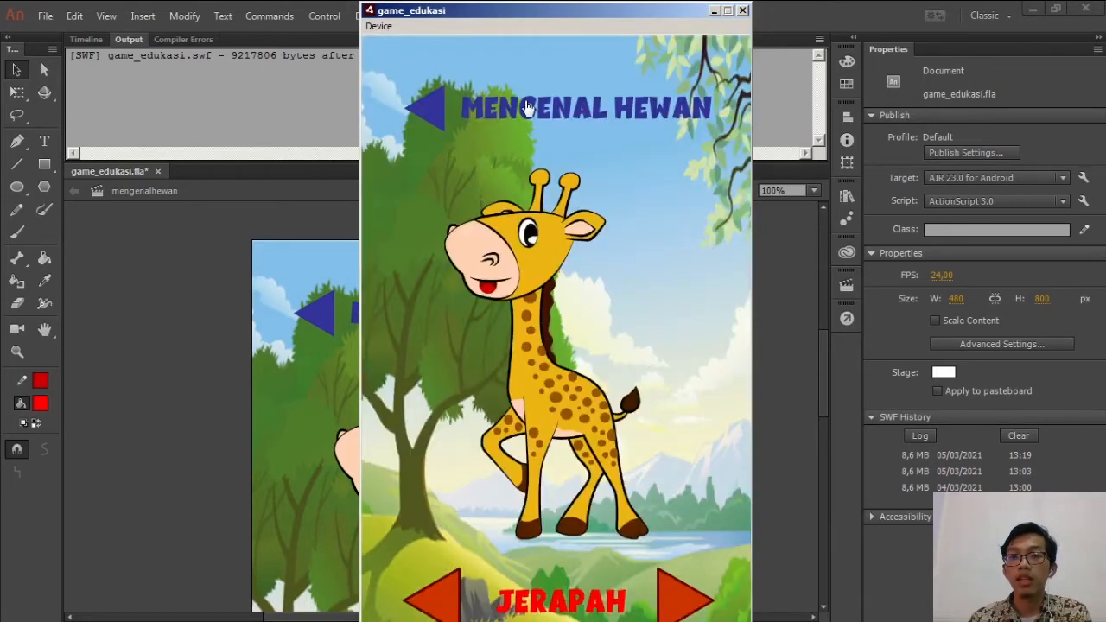
{"action": "left_click", "coordinate": [428, 108]}
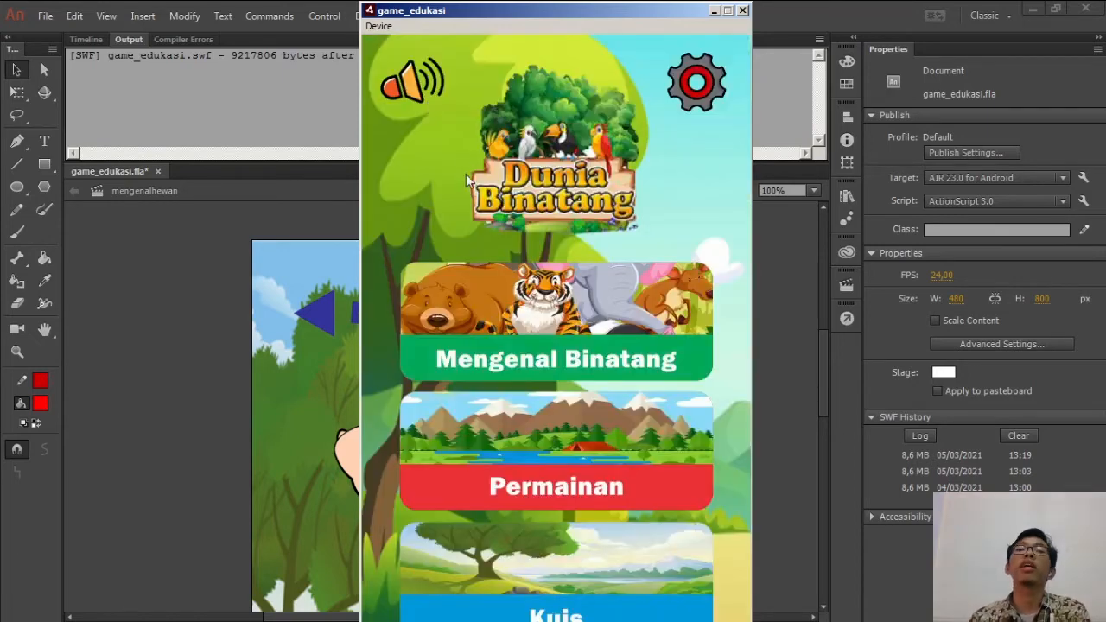
{"action": "left_click", "coordinate": [420, 93]}
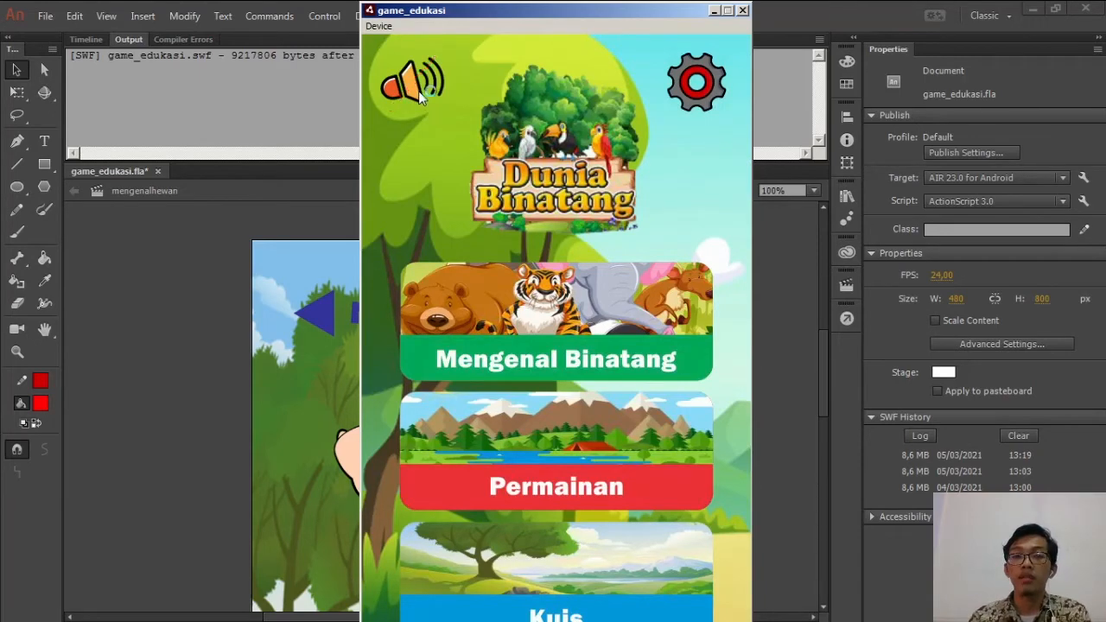
{"action": "left_click", "coordinate": [463, 290]}
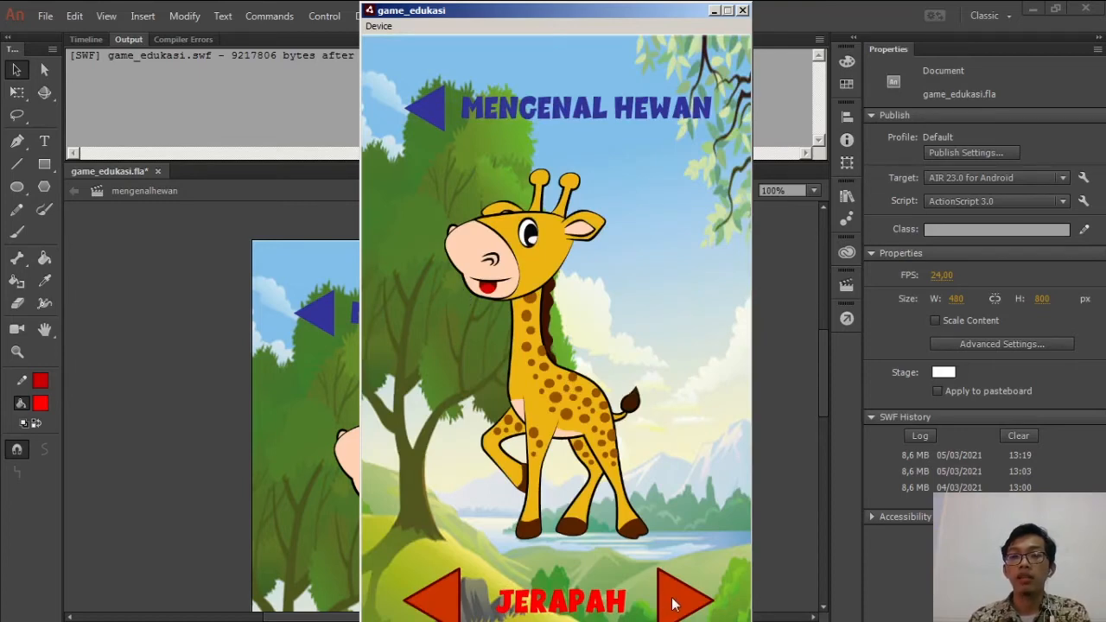
{"action": "left_click", "coordinate": [743, 9]}
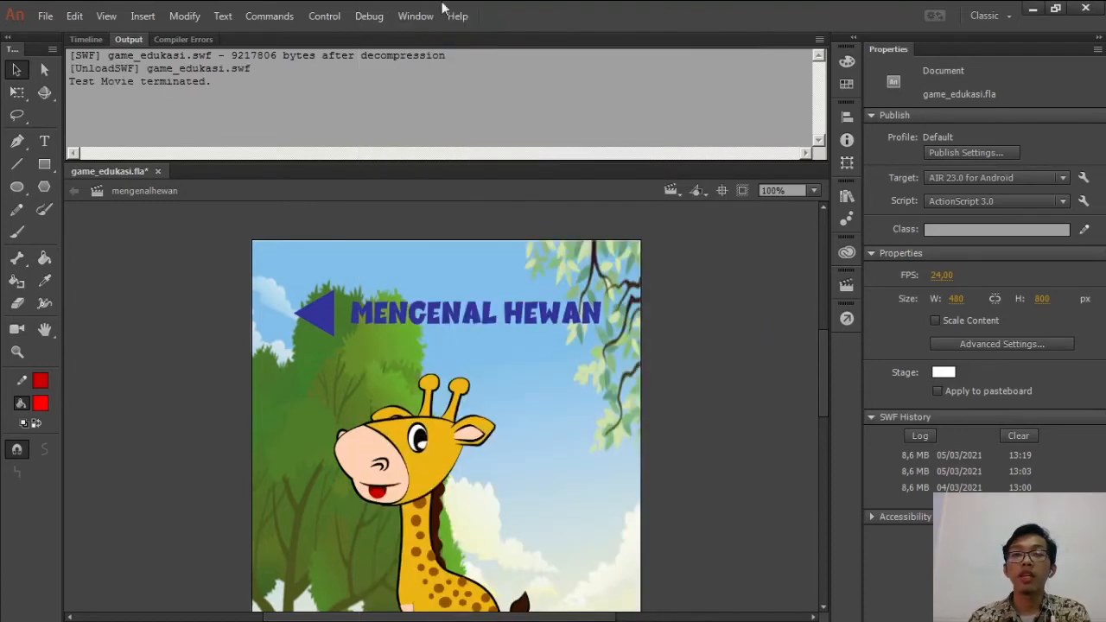
{"action": "left_click", "coordinate": [86, 40]}
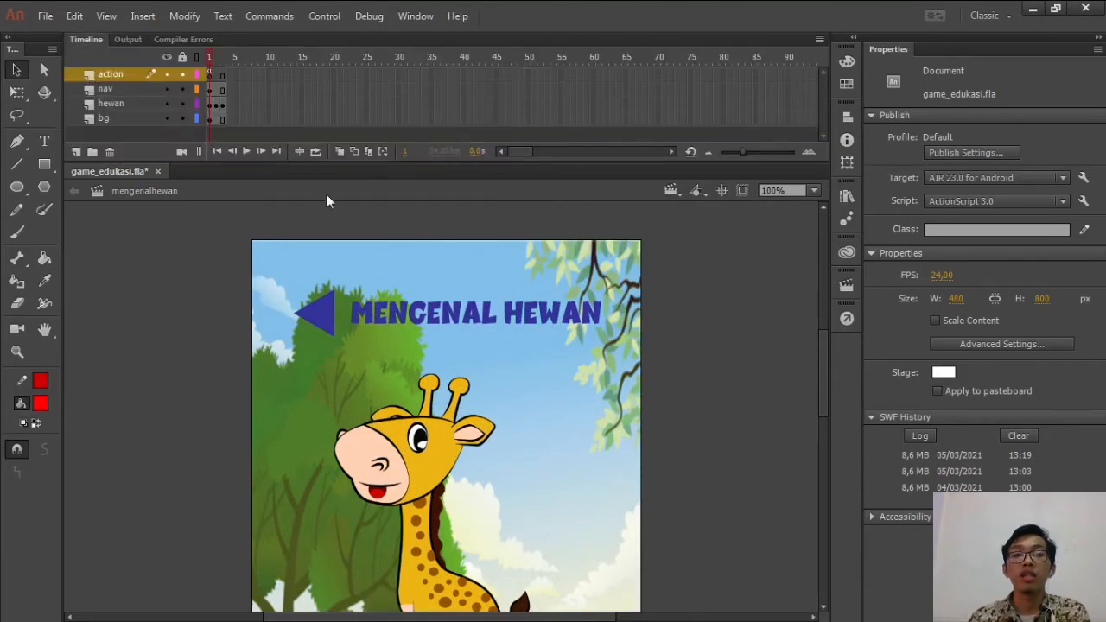
Convert the red right-pointing arrow beside the JERAPAH label into a Button symbol and give it the instance name btn_next
{"action": "left_click_drag", "start_coordinate": [819, 357], "coordinate": [821, 422]}
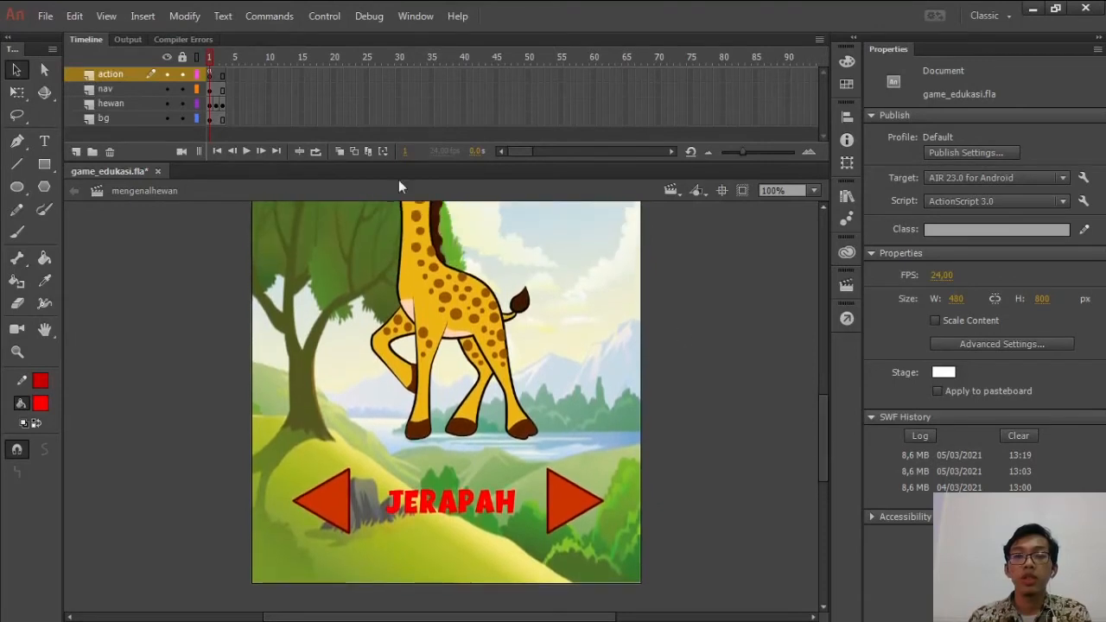
{"action": "left_click", "coordinate": [558, 500]}
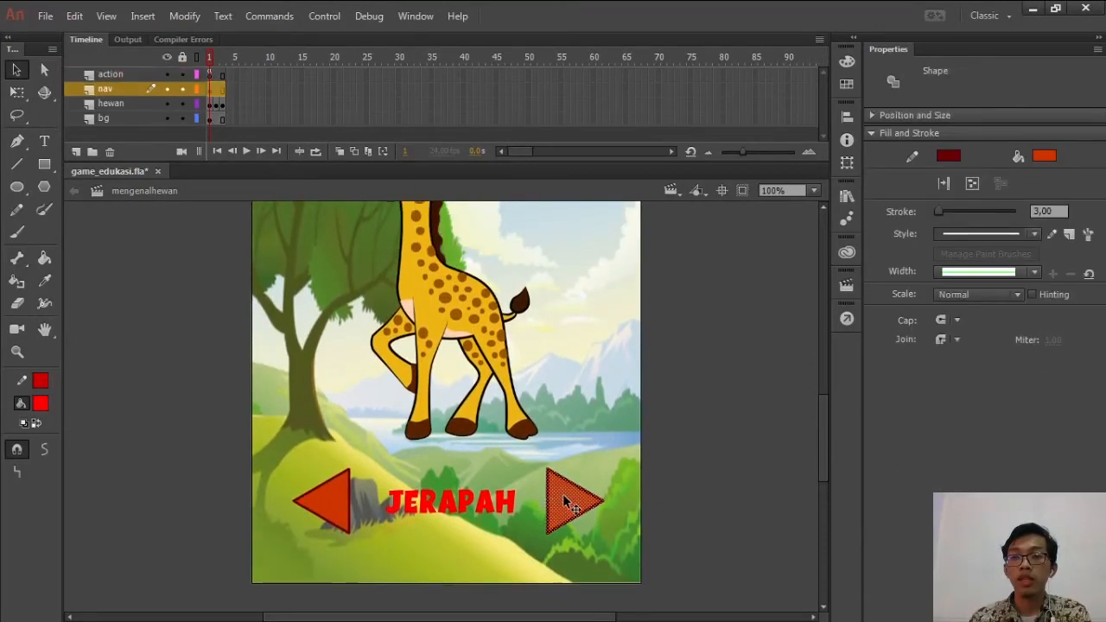
{"action": "right_click", "coordinate": [564, 502]}
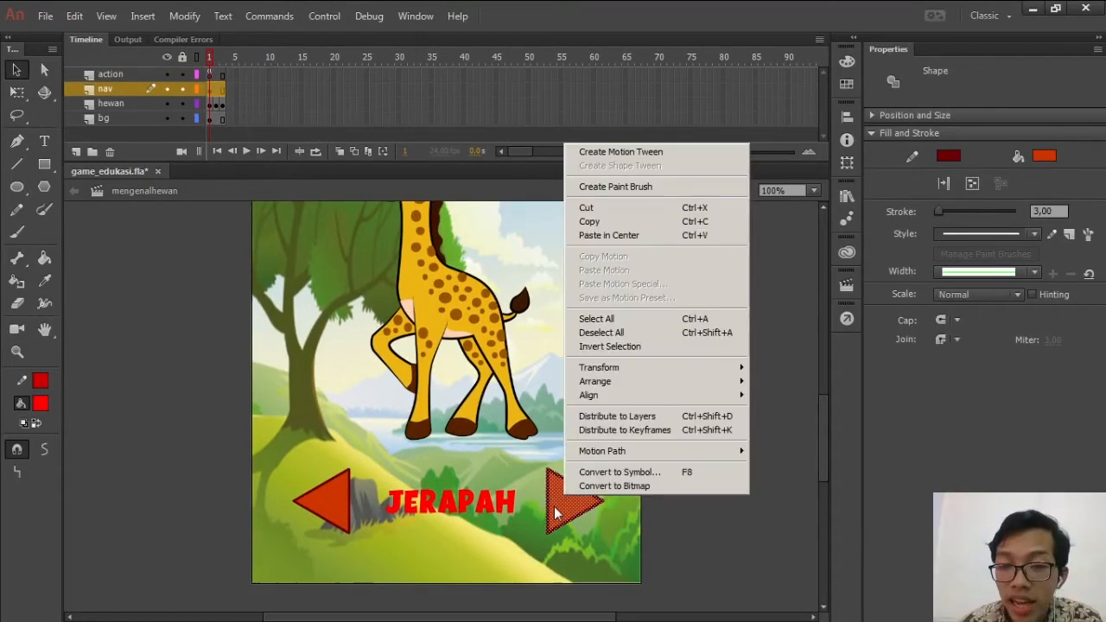
{"action": "left_click", "coordinate": [628, 472]}
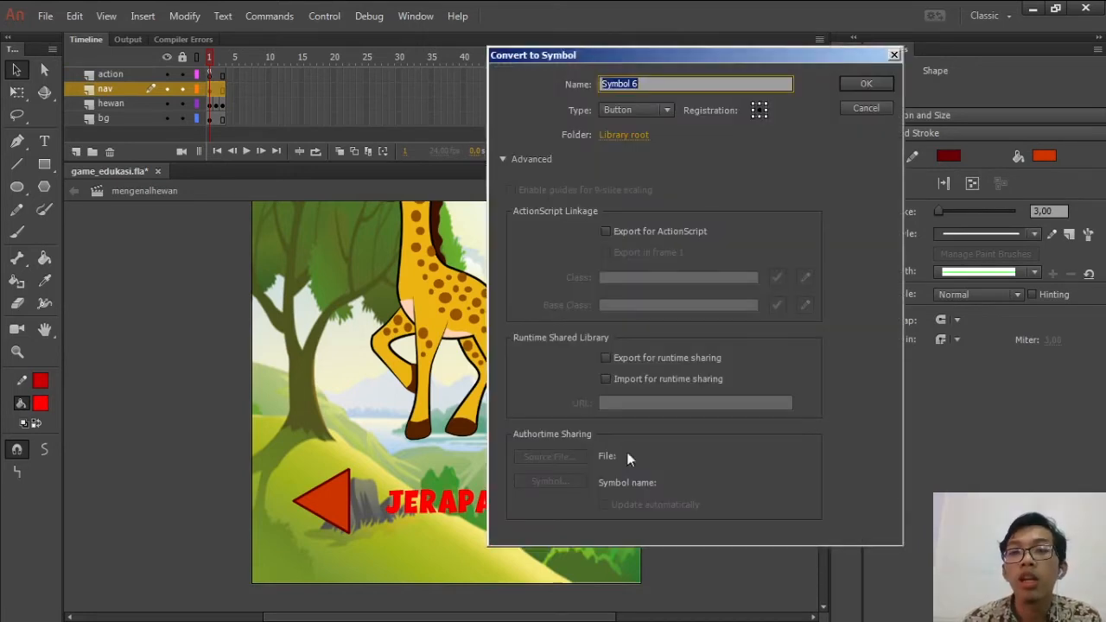
{"action": "left_click", "coordinate": [849, 83]}
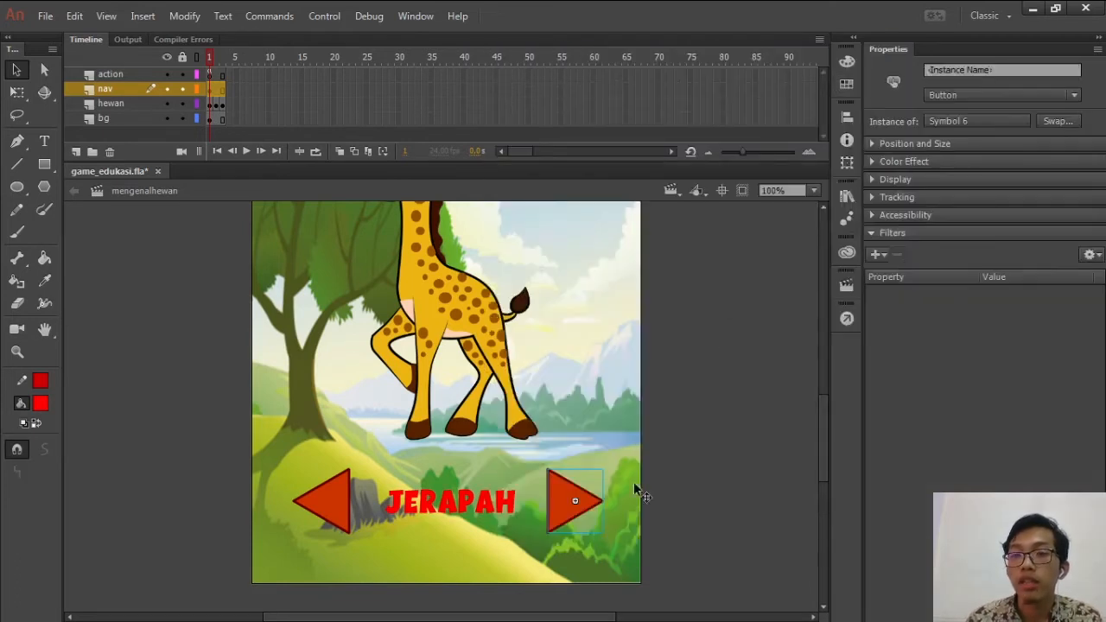
{"action": "left_click", "coordinate": [938, 69]}
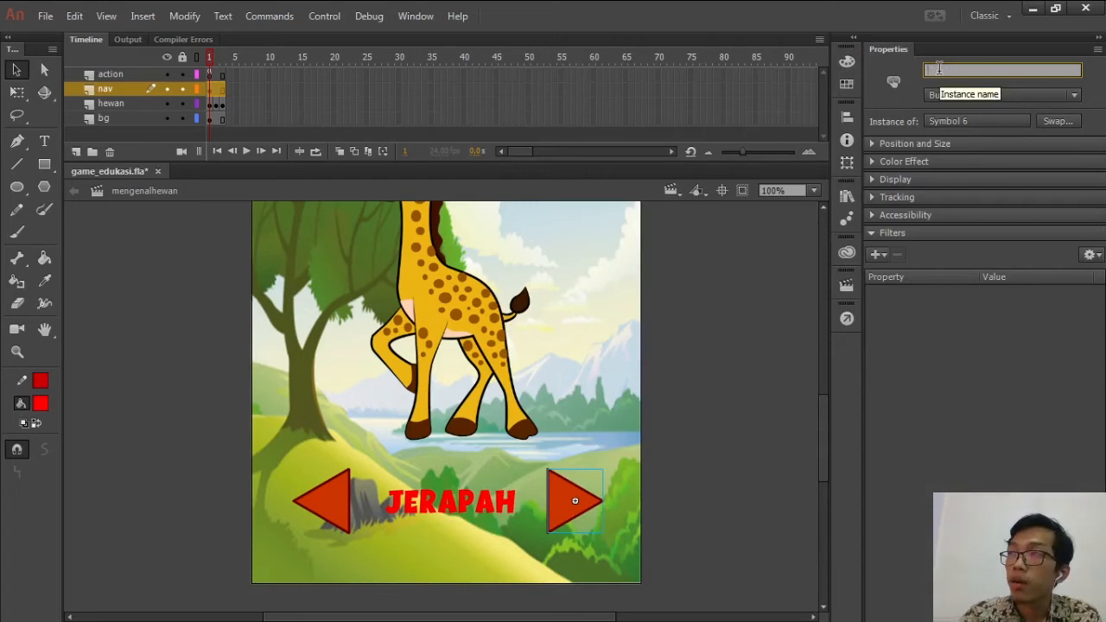
{"action": "type", "text": "btn_next"}
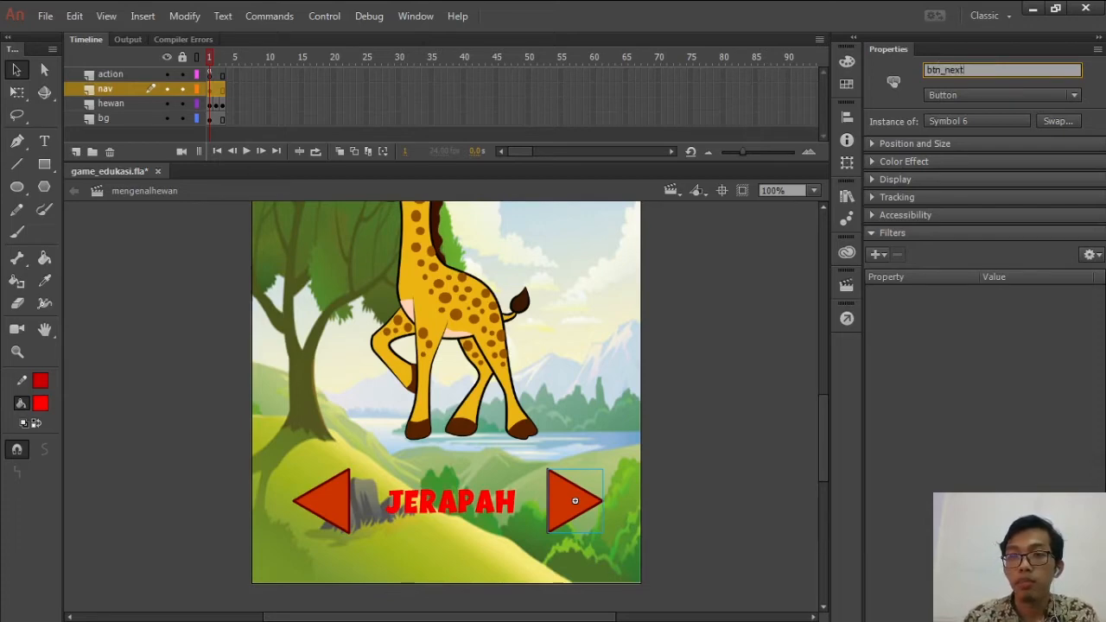
{"action": "key", "text": "Return"}
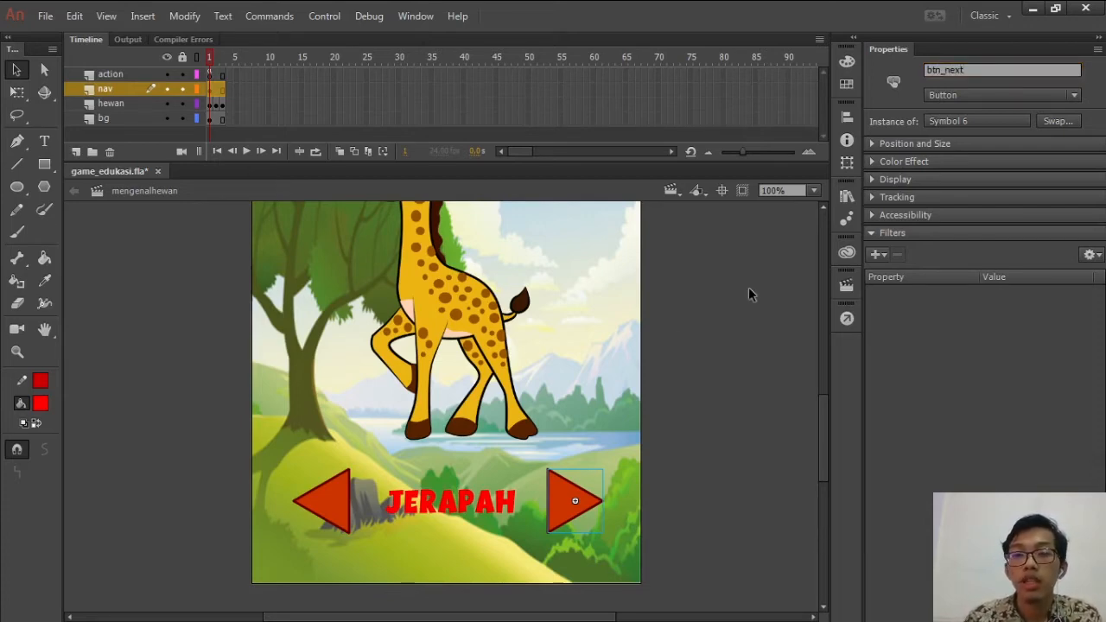
Convert the red left-pointing arrow beside the JERAPAH label into a Button symbol and give it the instance name btn_back
{"action": "right_click", "coordinate": [329, 510]}
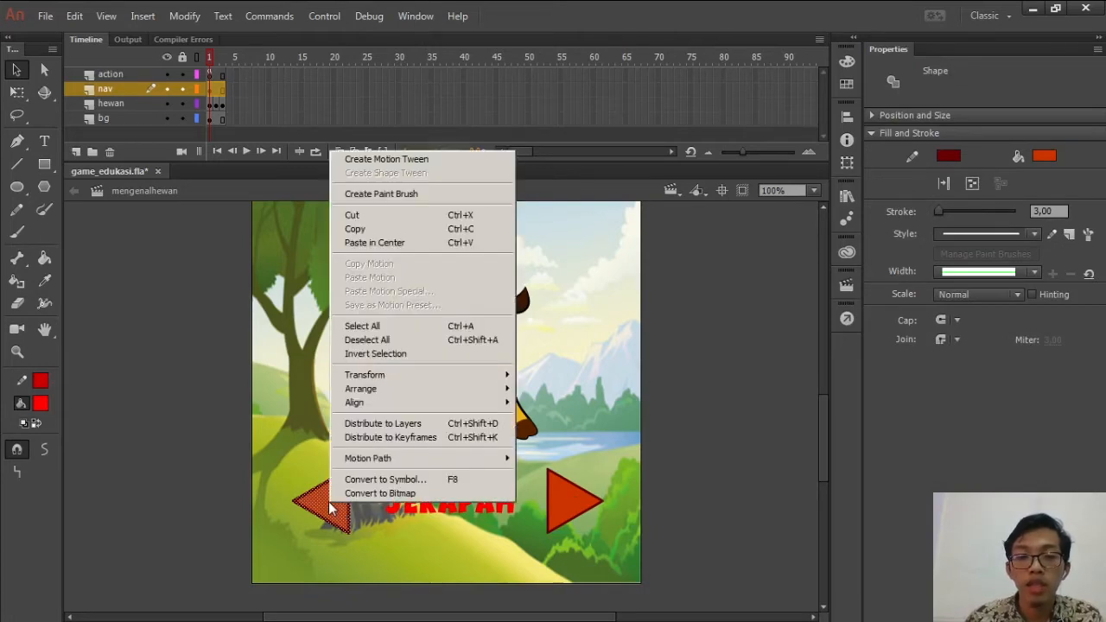
{"action": "left_click", "coordinate": [354, 479]}
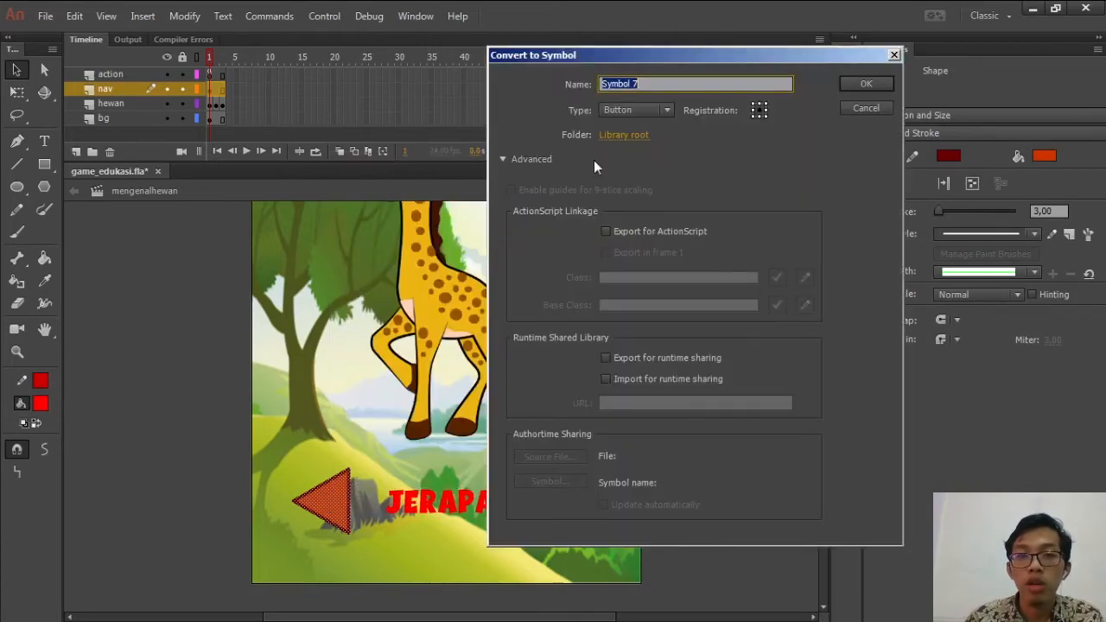
{"action": "left_click", "coordinate": [856, 87]}
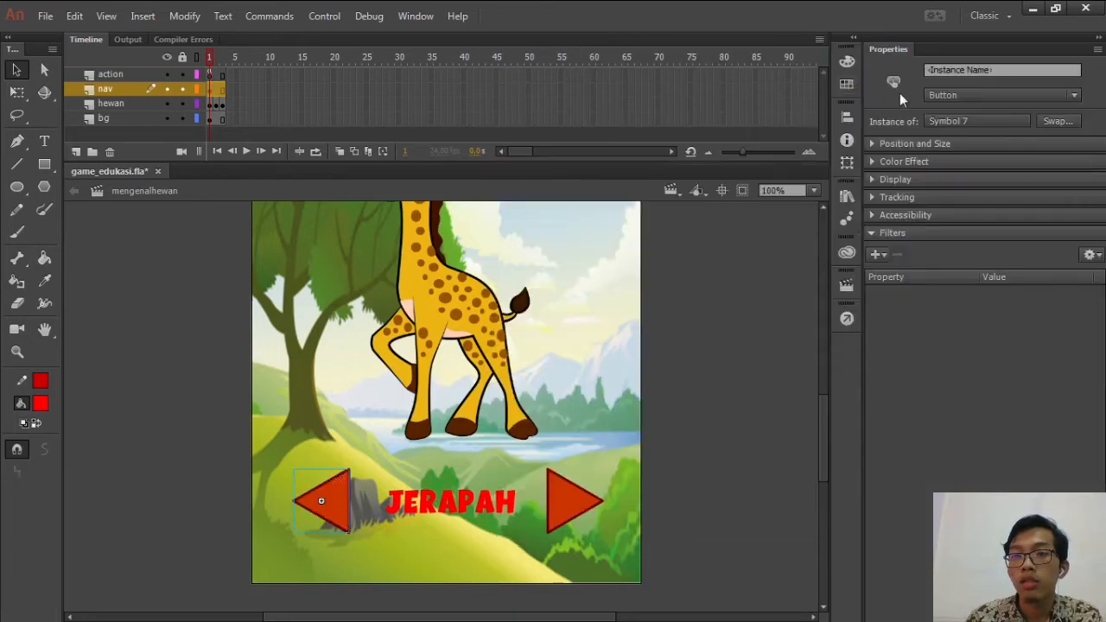
{"action": "left_click", "coordinate": [1002, 69]}
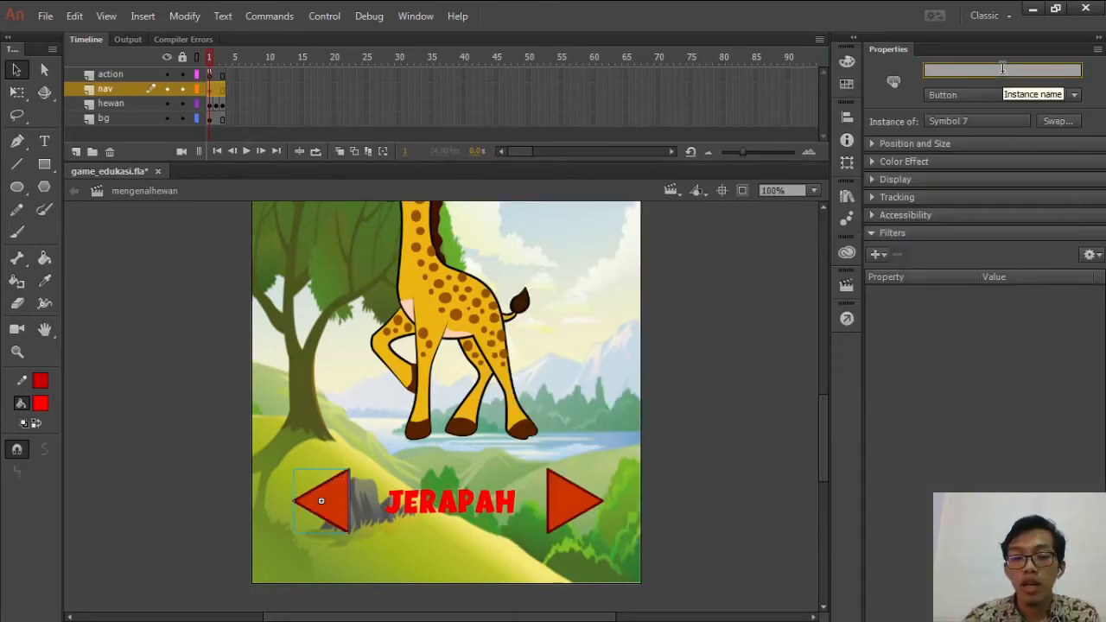
{"action": "type", "text": "btn_back"}
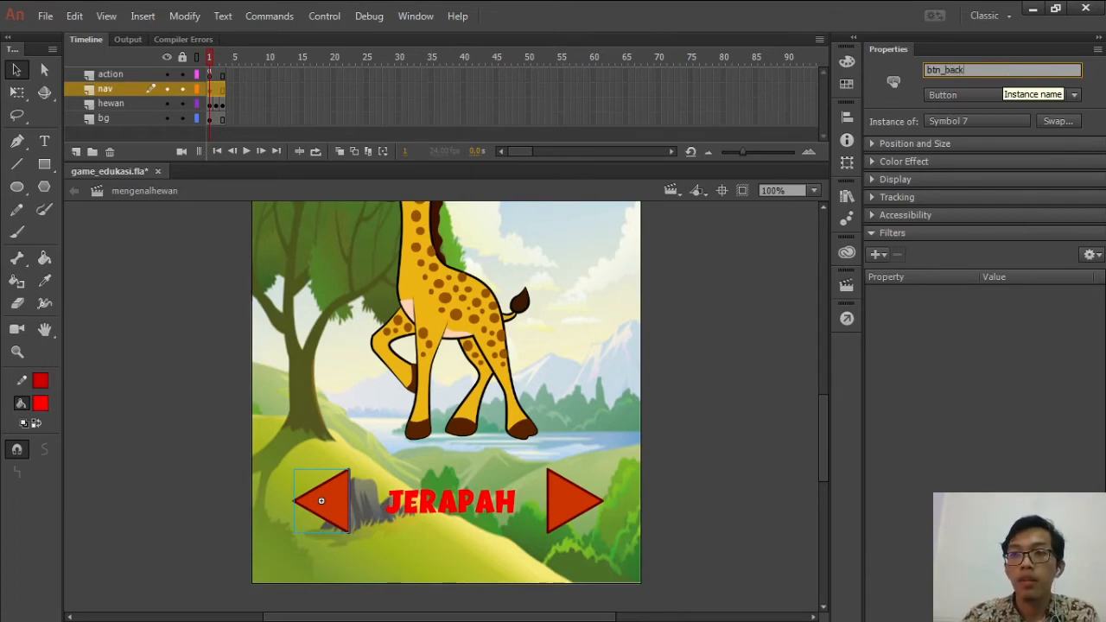
{"action": "key", "text": "Return"}
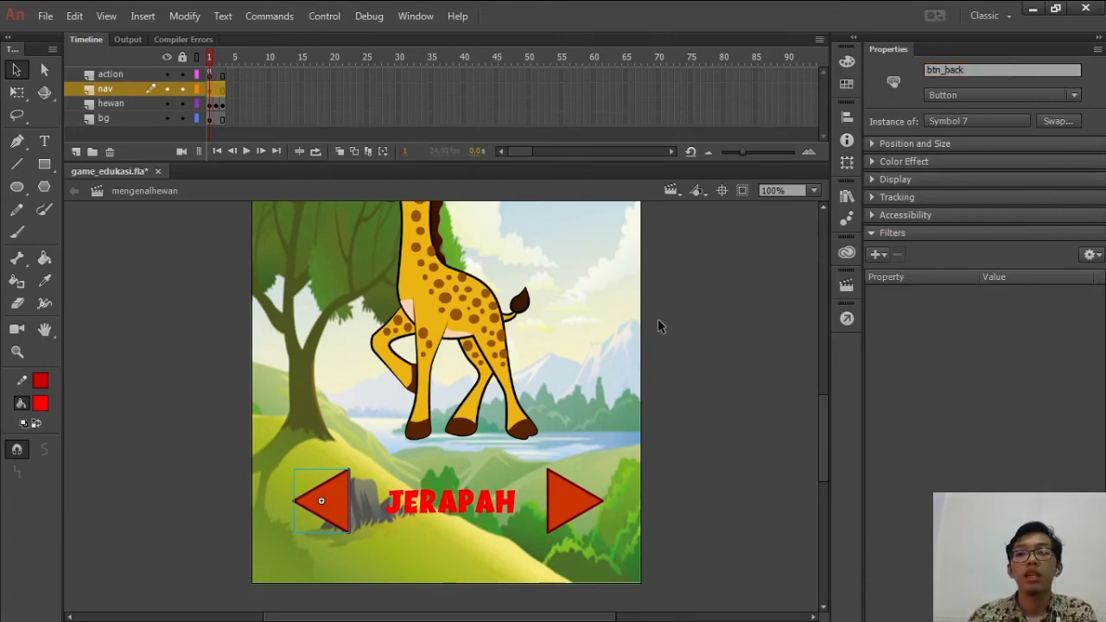
In the script of the action layer's frame 1, open a btn_next.addEventListener("click", function(){ block below the btn_menuawal listener, leaving a blank line between
{"action": "left_click", "coordinate": [211, 76]}
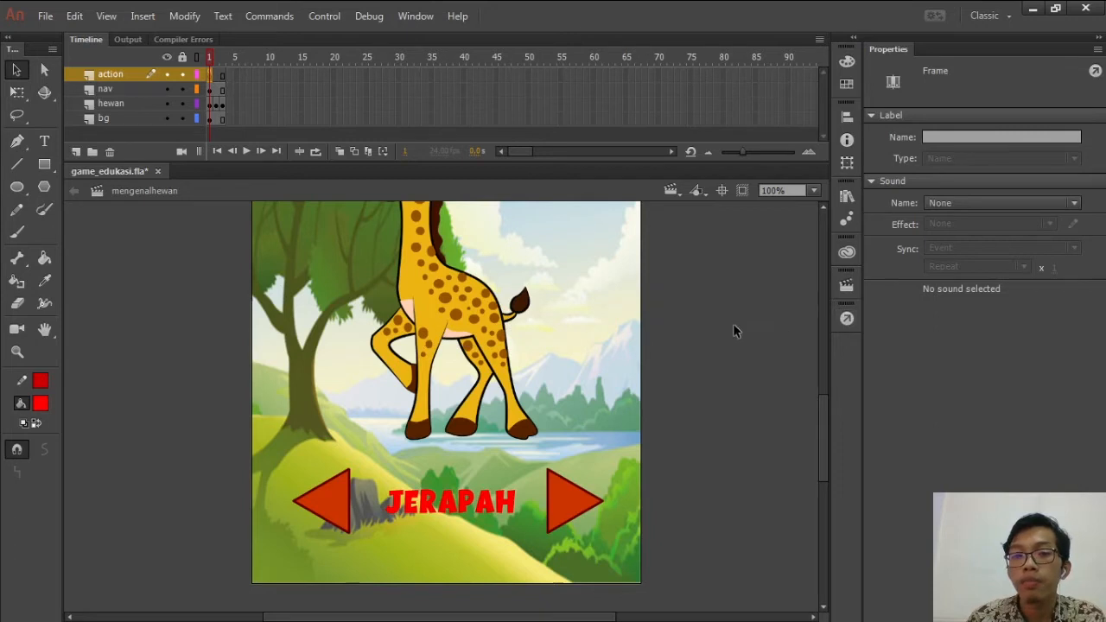
{"action": "left_click", "coordinate": [847, 319]}
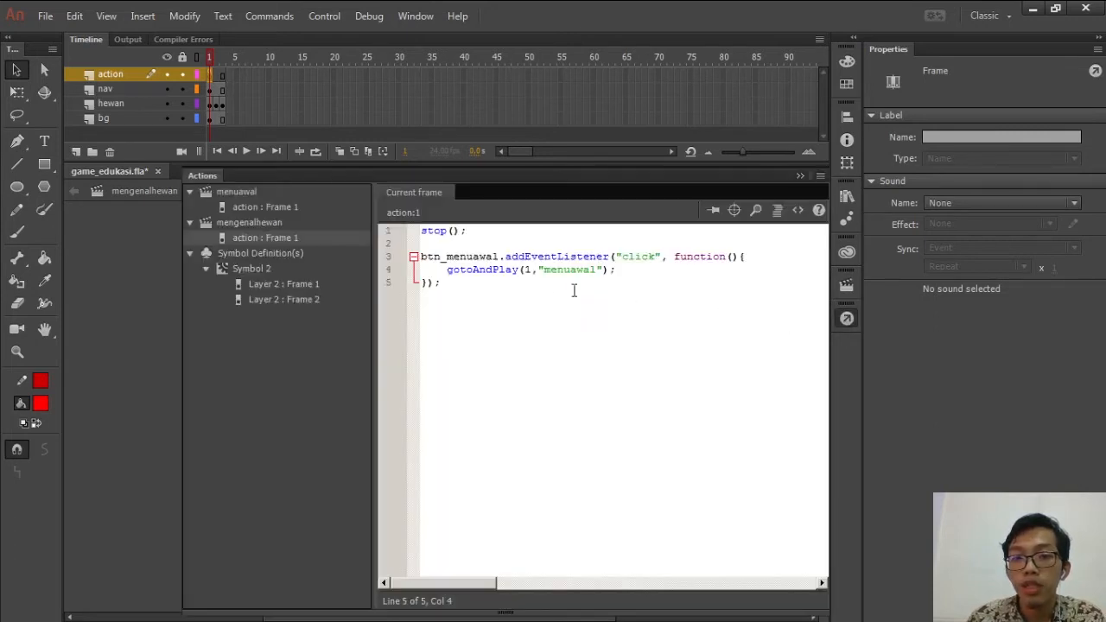
{"action": "key", "text": "Return"}
{"action": "key", "text": "Return"}
{"action": "type", "text": "btn"}
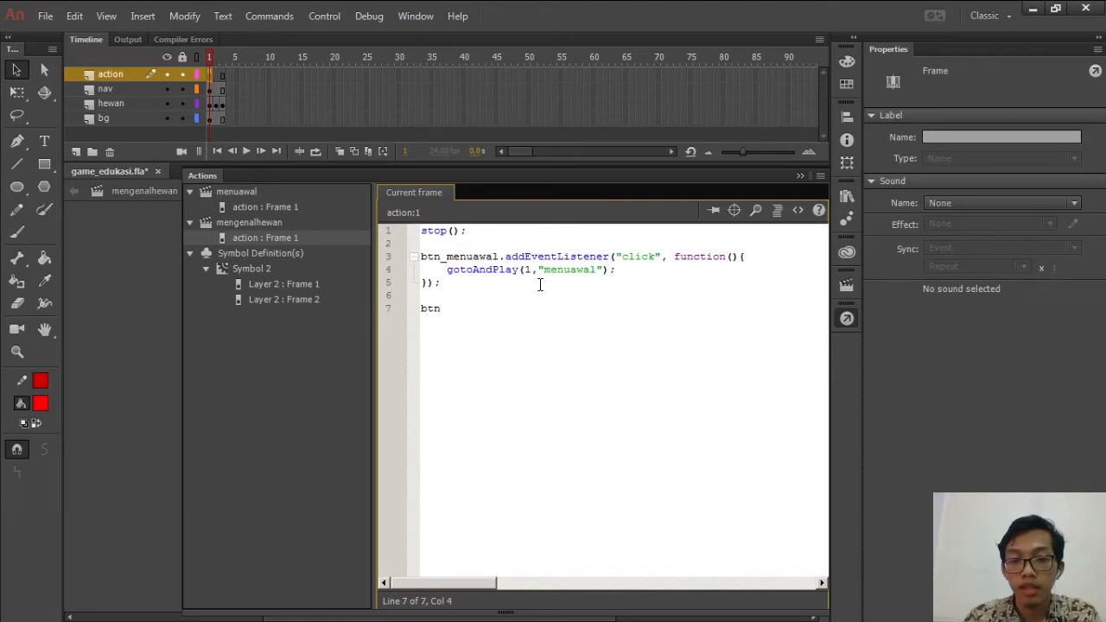
{"action": "type", "text": "_"}
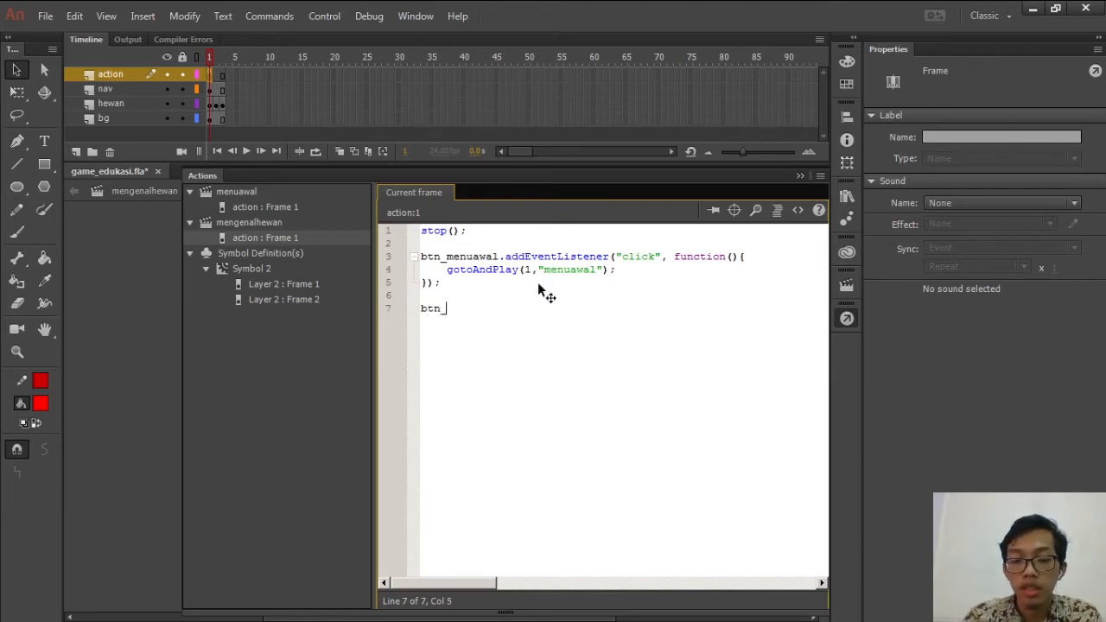
{"action": "type", "text": "next"}
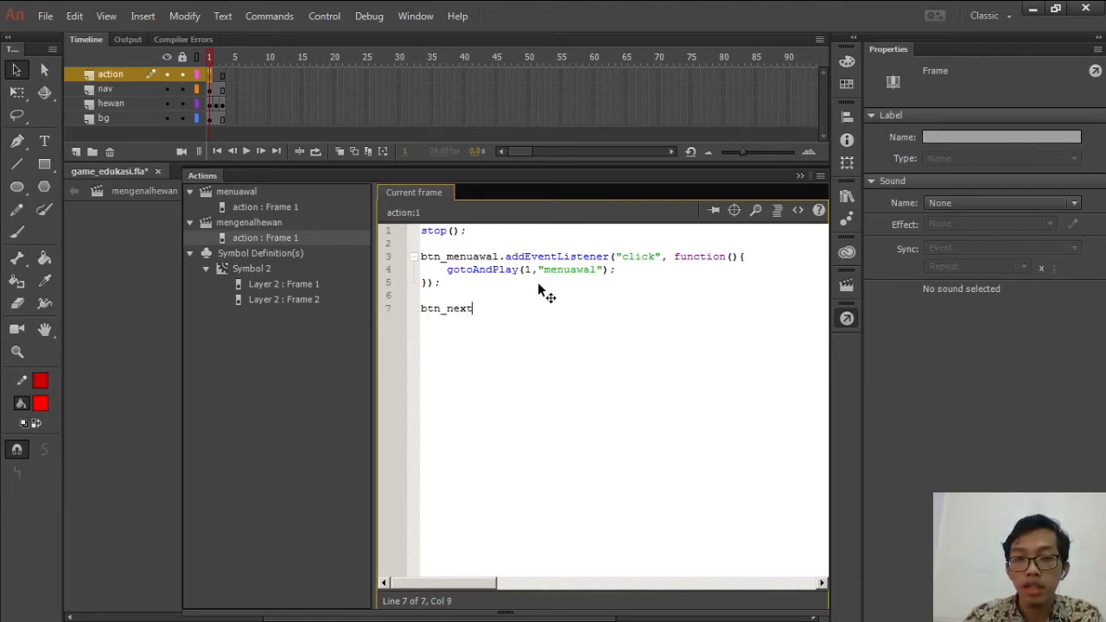
{"action": "type", "text": ".addEvent"}
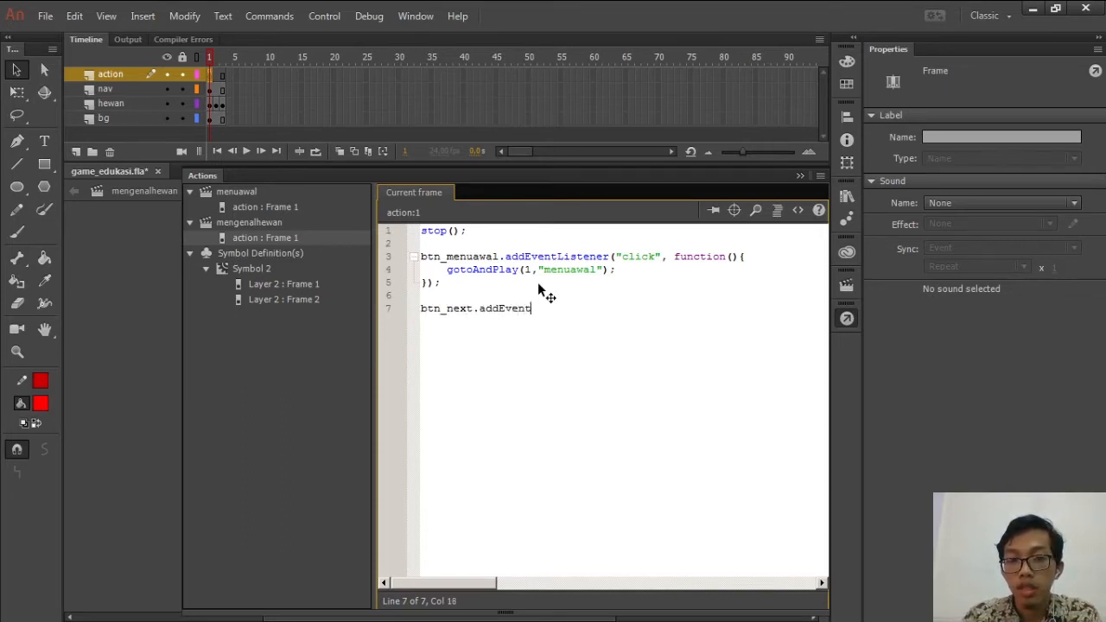
{"action": "type", "text": "Listener"}
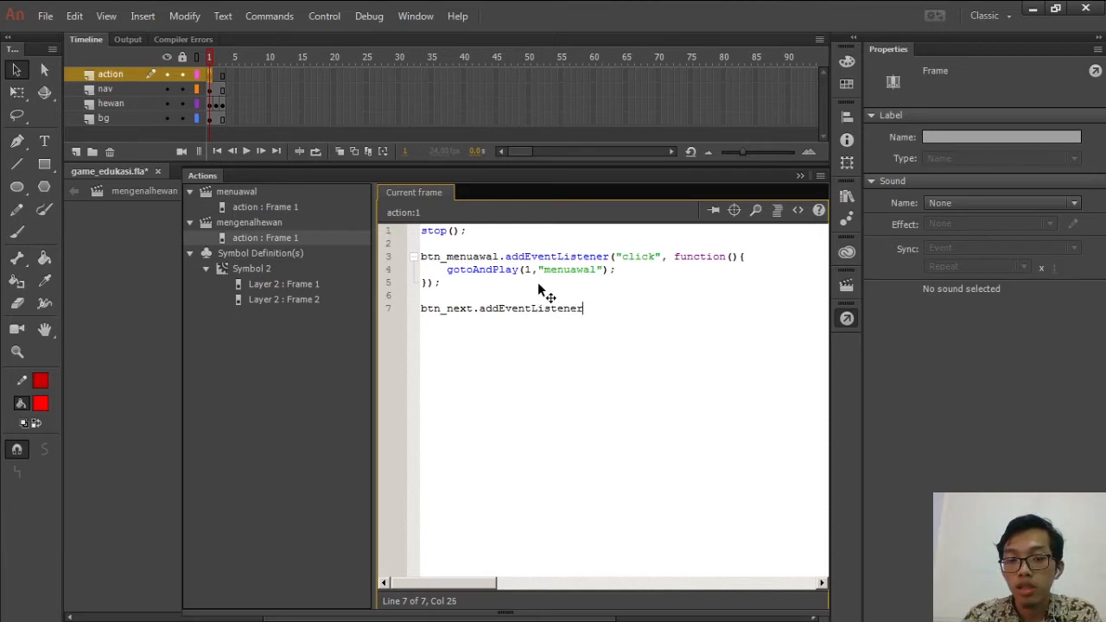
{"action": "type", "text": "(\"cli"}
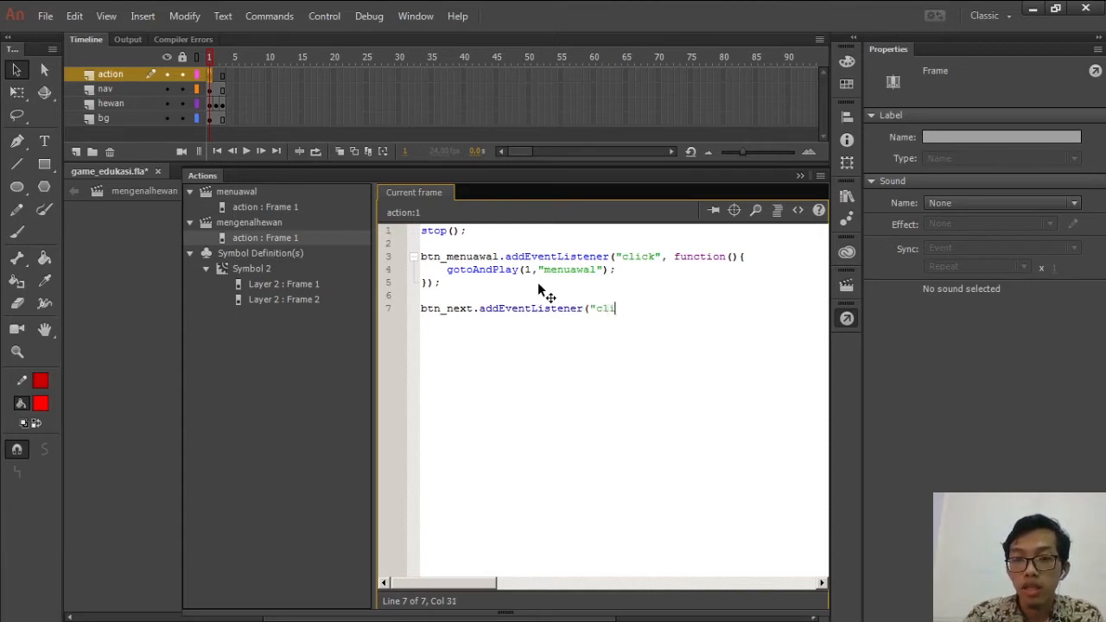
{"action": "type", "text": "ck\","}
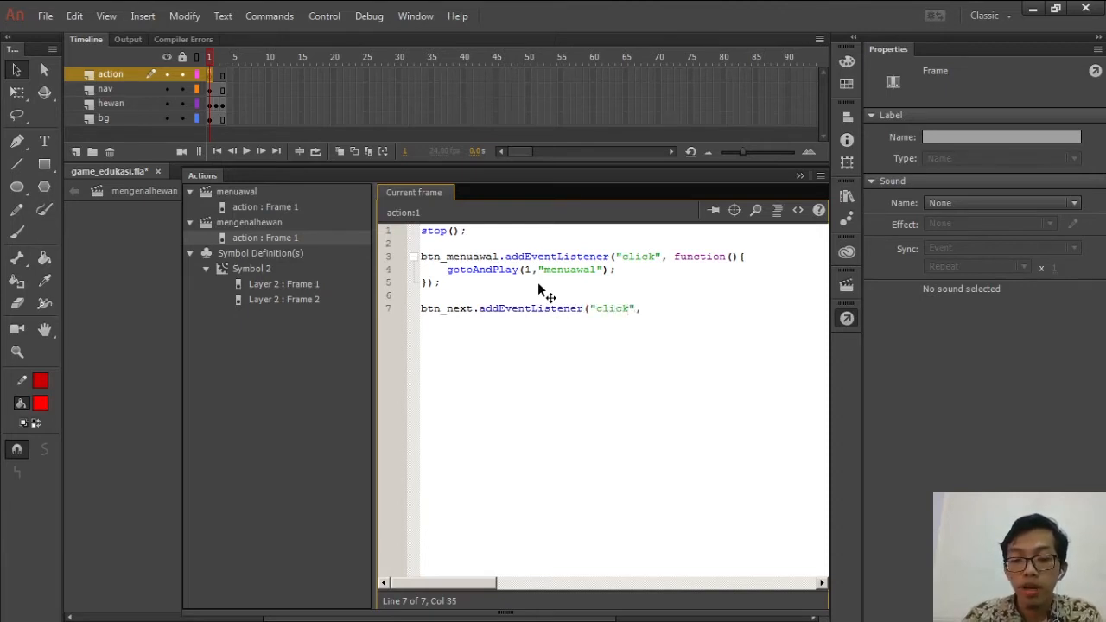
{"action": "type", "text": " function(){"}
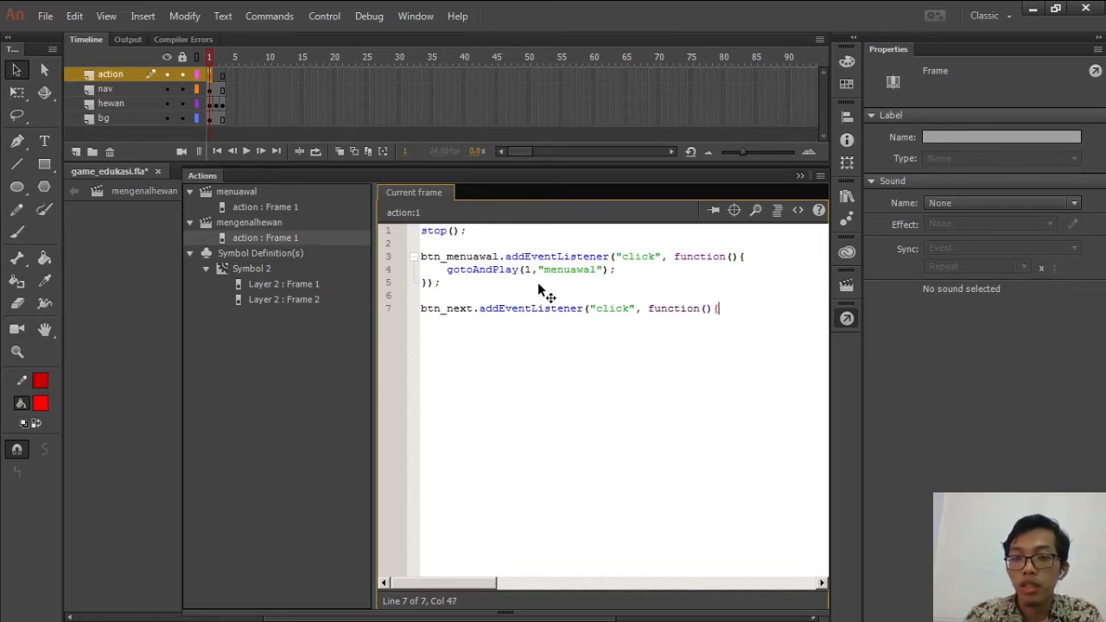
{"action": "key", "text": "Return"}
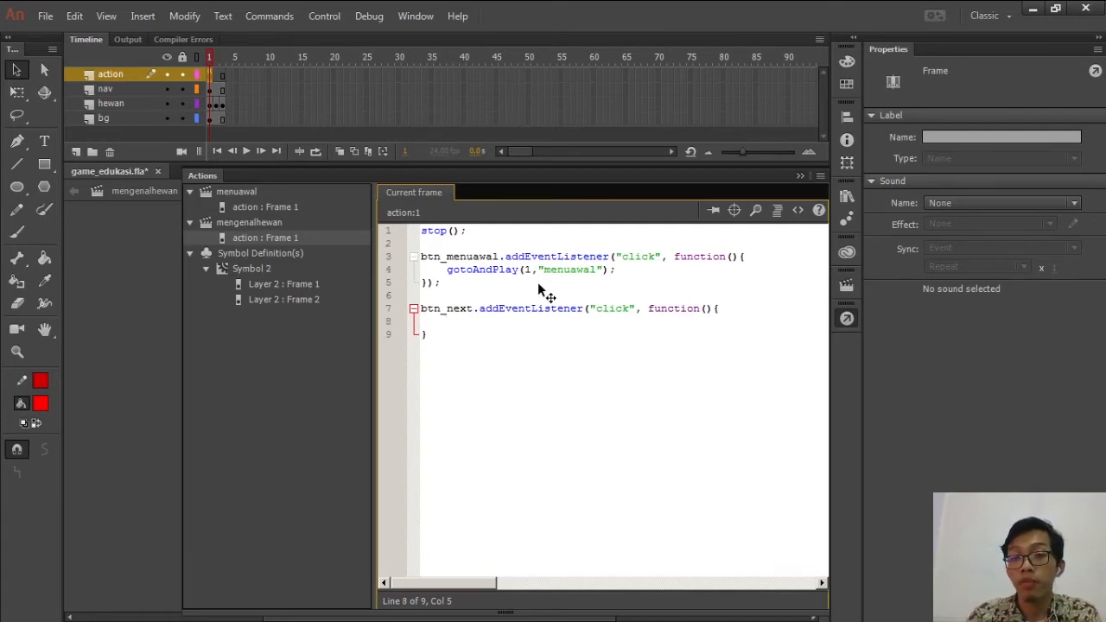
Add a nextFrame(); call inside the btn_next click listener on line 8 of the script
{"action": "type", "text": "ne"}
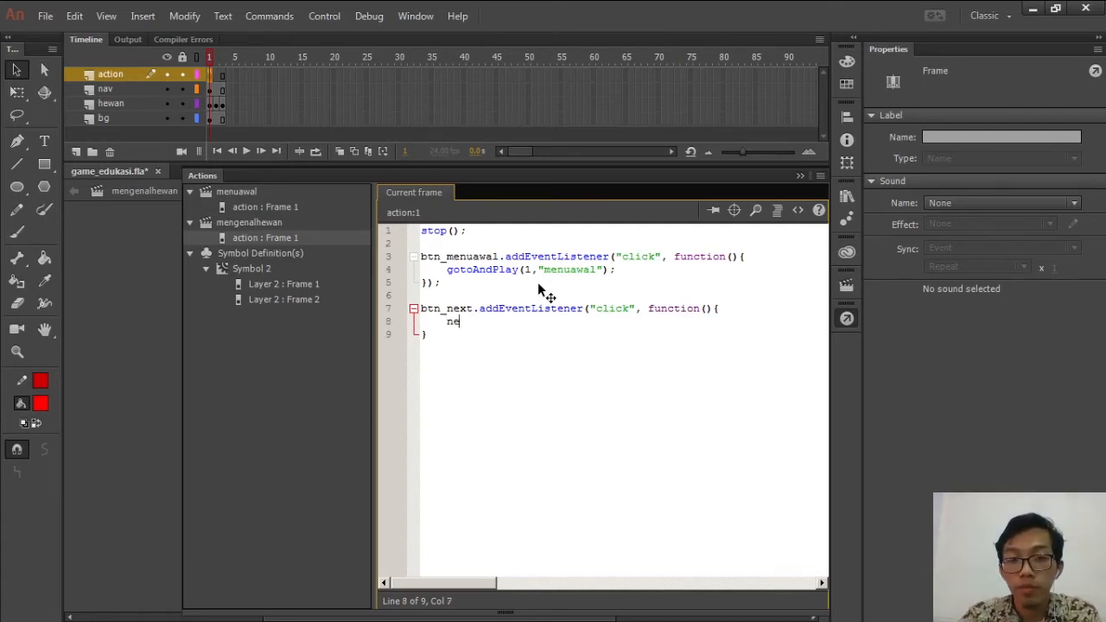
{"action": "type", "text": "xt"}
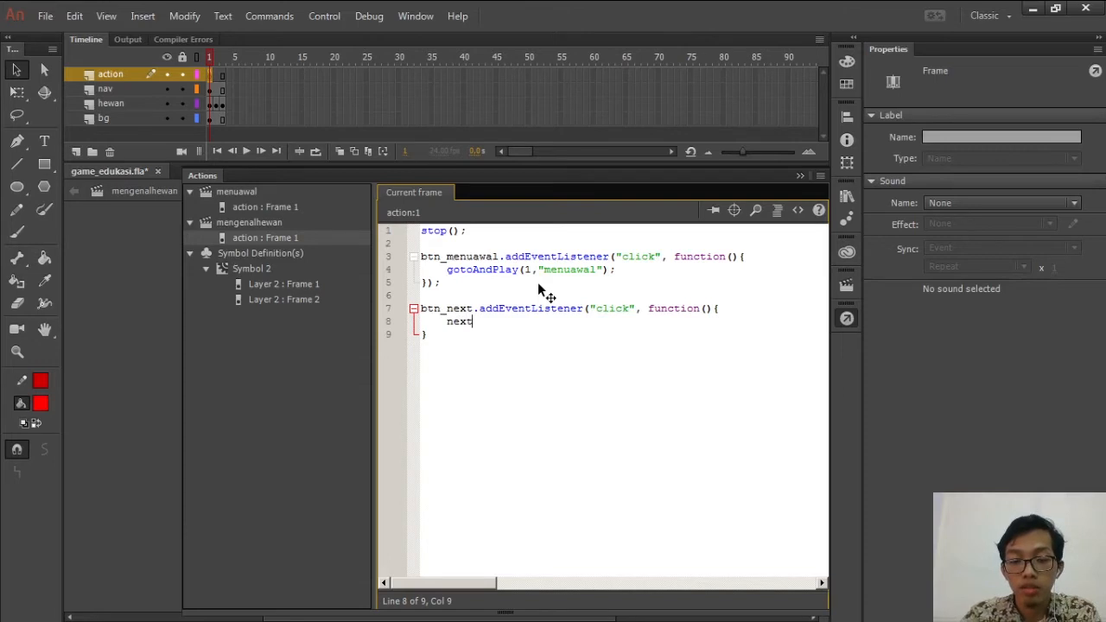
{"action": "type", "text": "Frame();"}
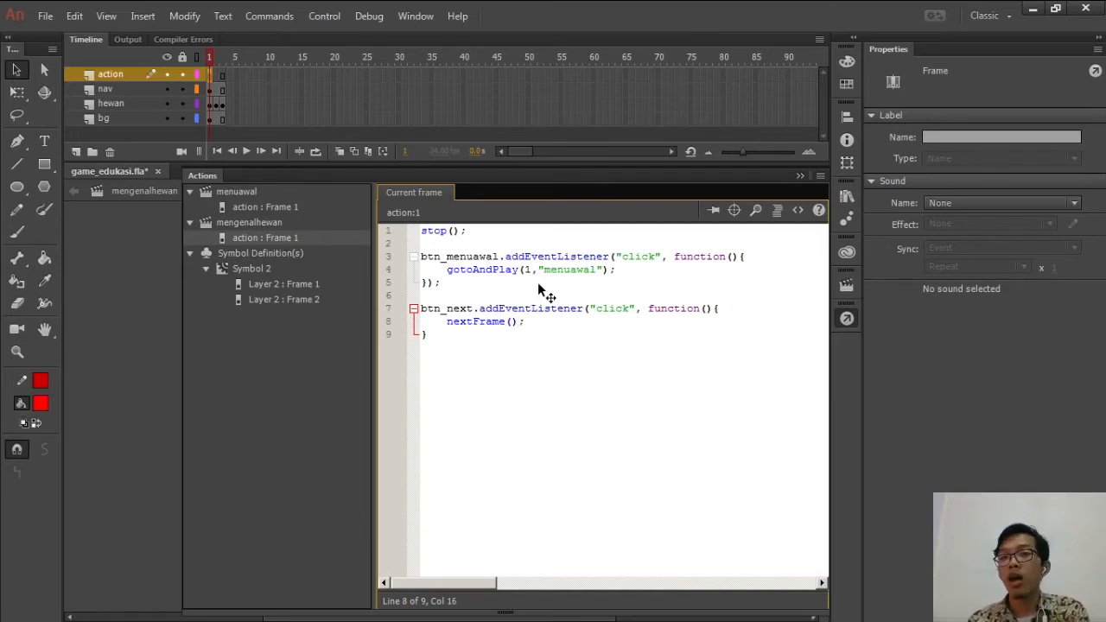
{"action": "key", "text": "Left"}
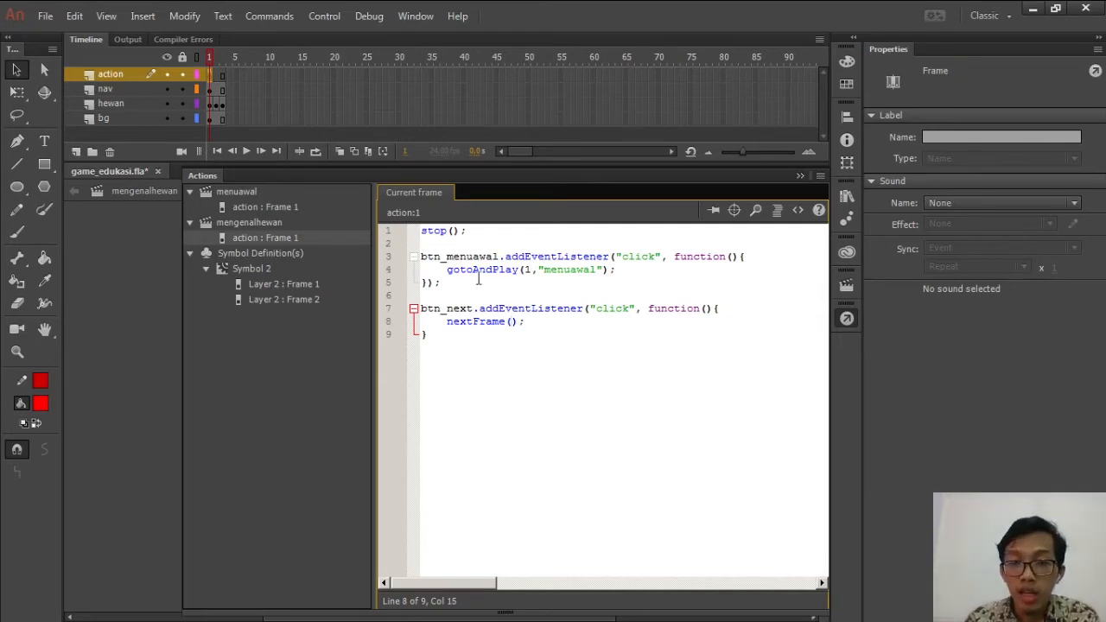
{"action": "left_click_drag", "start_coordinate": [447, 270], "coordinate": [530, 273]}
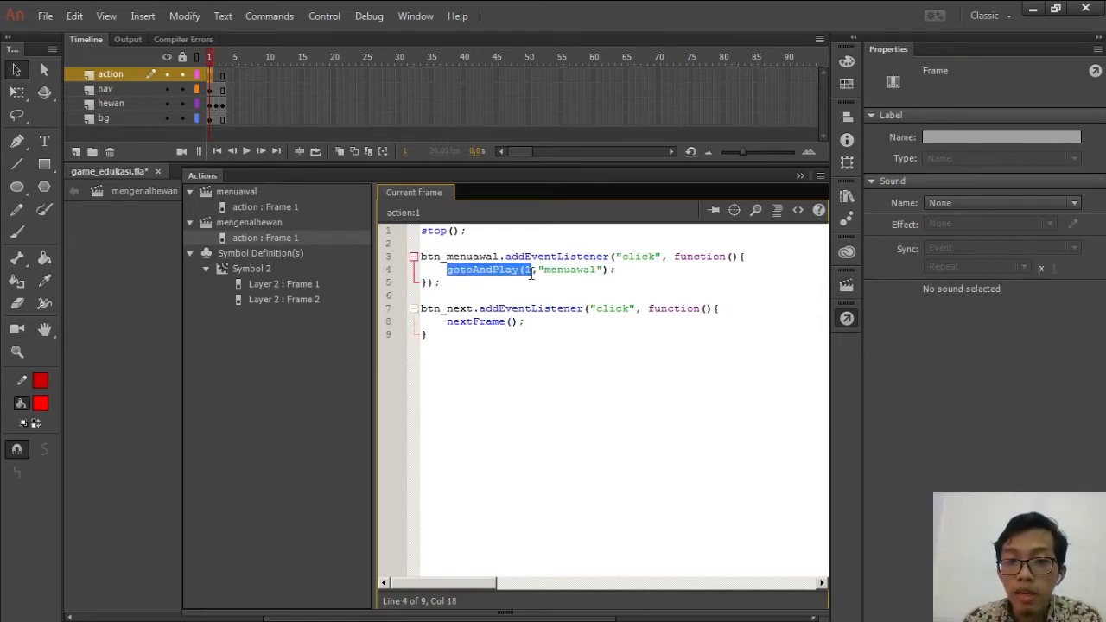
{"action": "left_click", "coordinate": [524, 270]}
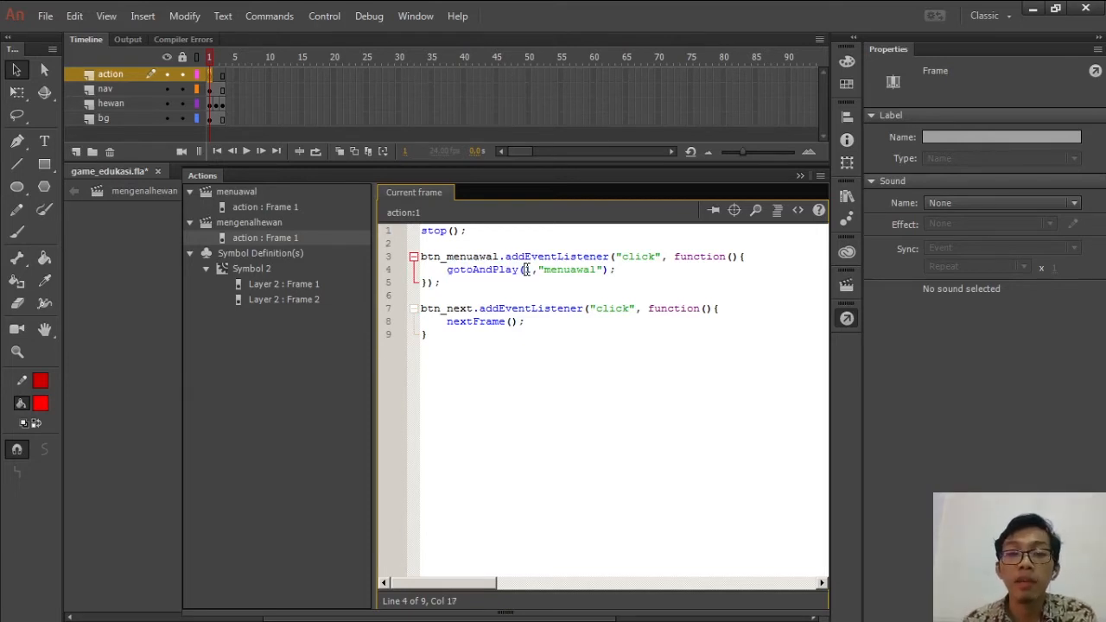
{"action": "left_click_drag", "start_coordinate": [529, 321], "coordinate": [444, 322]}
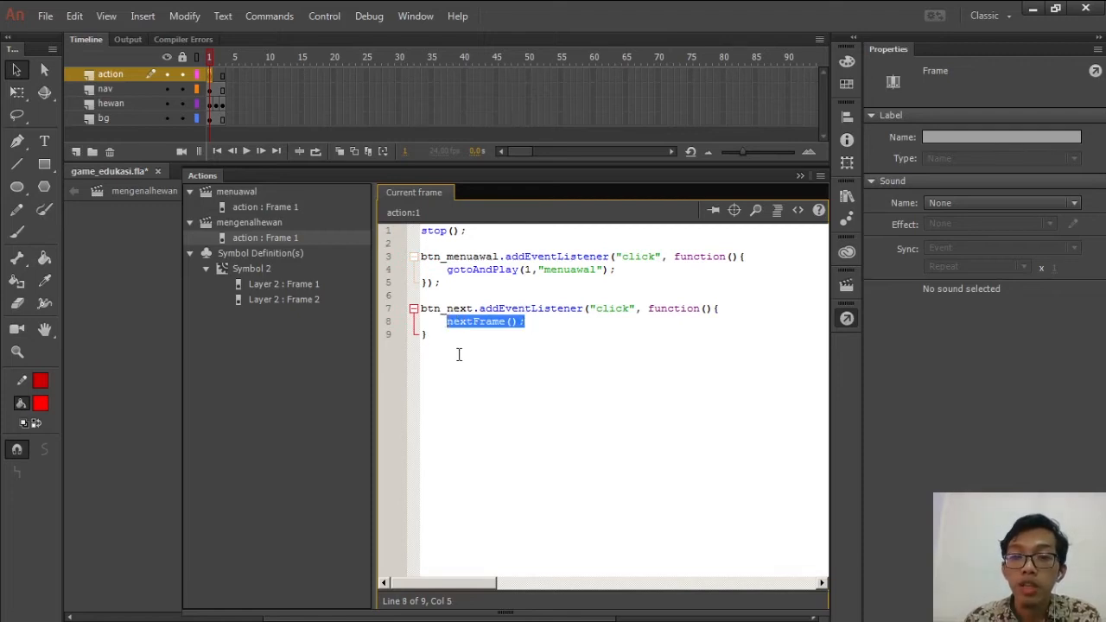
Below the btn_next listener, leave a blank line and add a btn_back.addEventListener("click", function(){ block that calls prevFrame();
{"action": "left_click", "coordinate": [455, 353]}
{"action": "key", "text": "Return"}
{"action": "key", "text": "Return"}
{"action": "type", "text": "btn_back.addEventLis"}
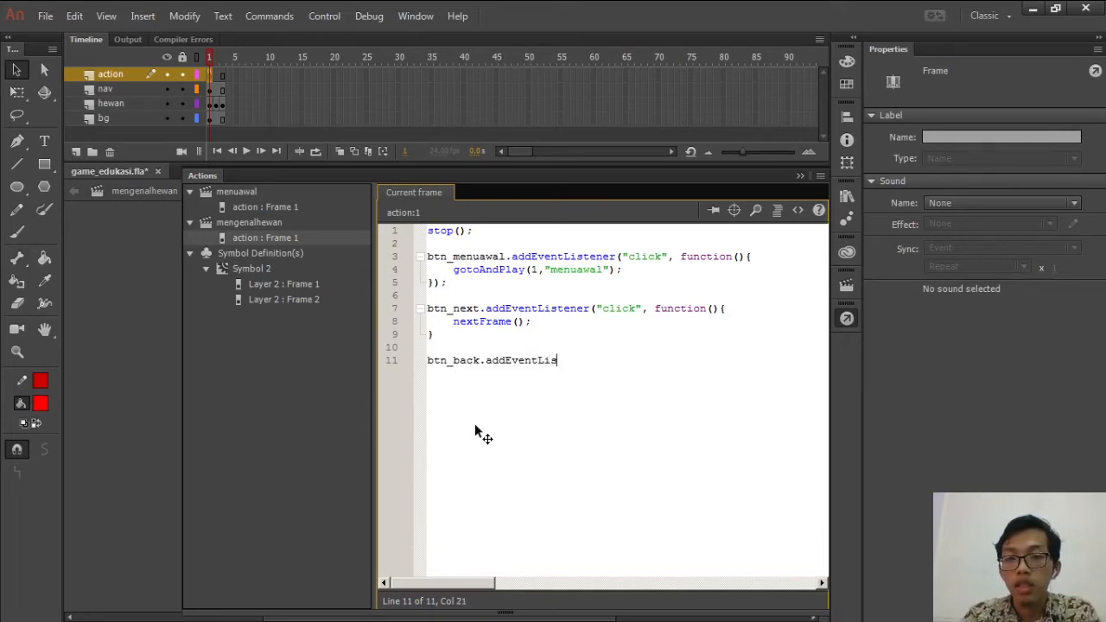
{"action": "type", "text": "tener("}
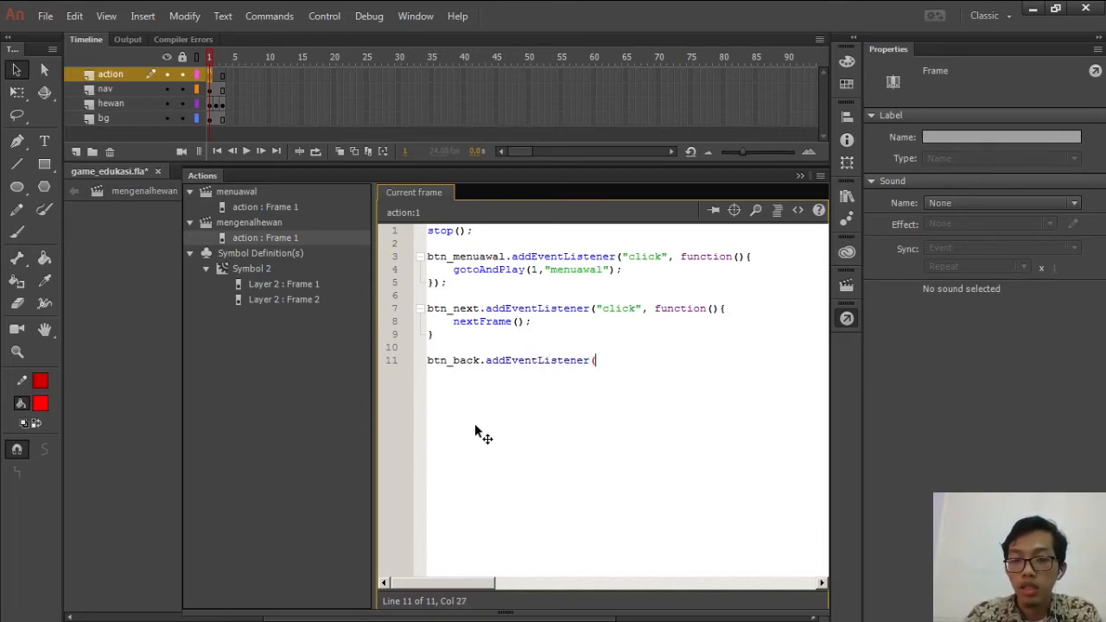
{"action": "type", "text": "\"click"}
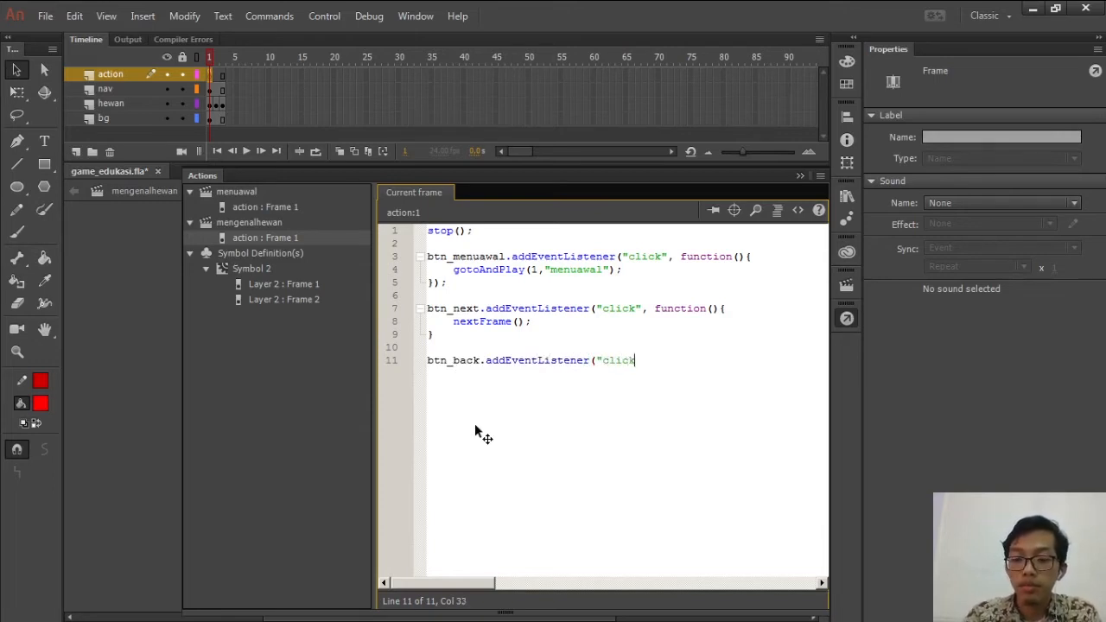
{"action": "type", "text": "\", funct"}
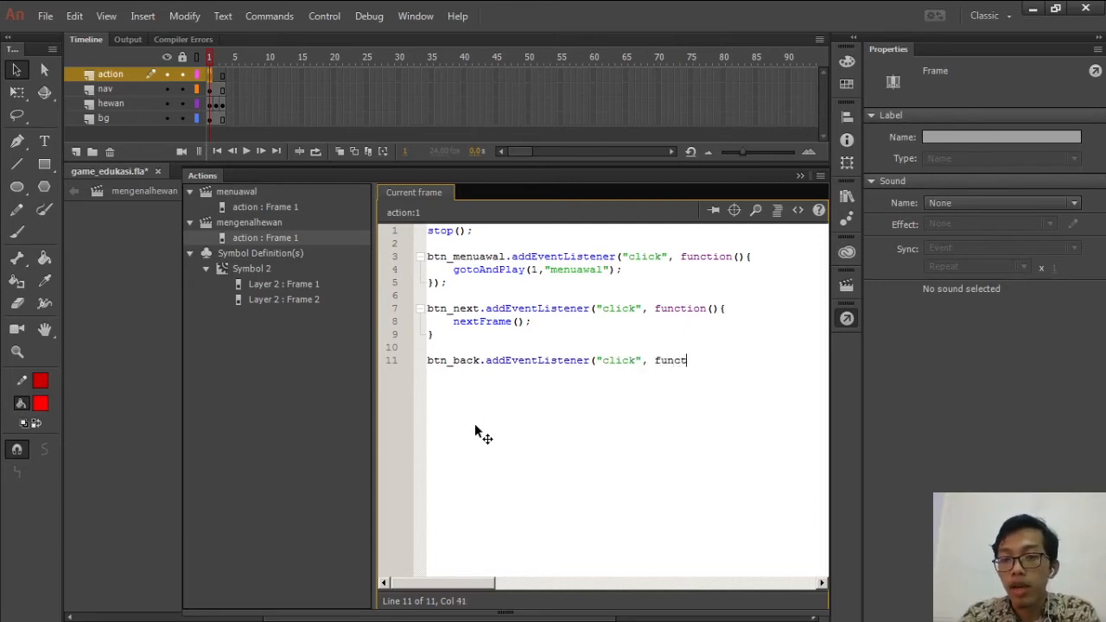
{"action": "type", "text": "ion"}
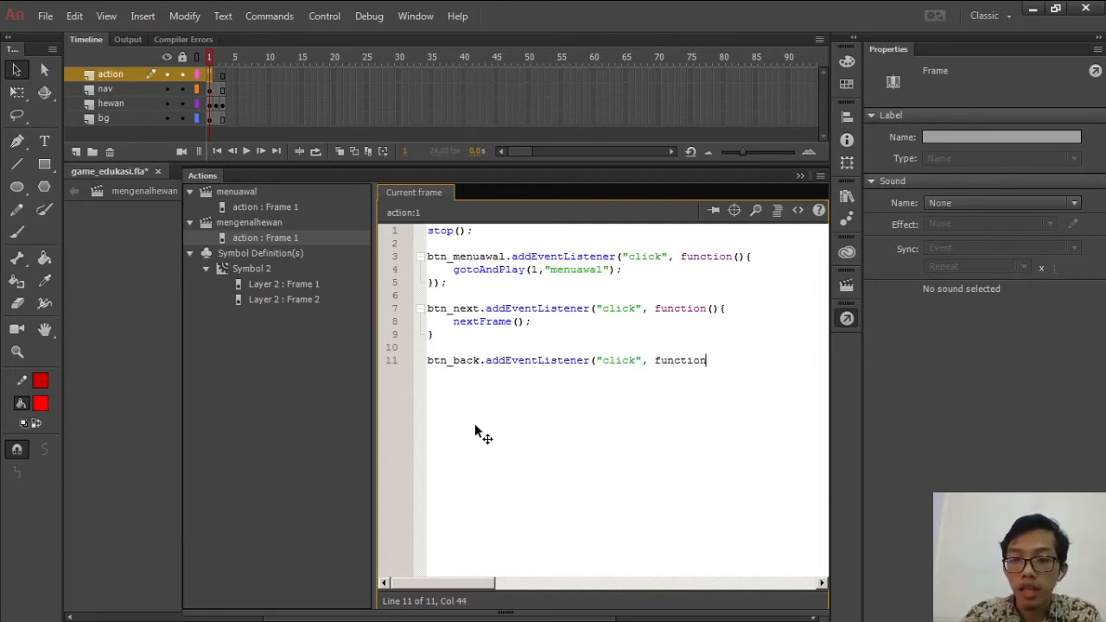
{"action": "type", "text": "(){"}
{"action": "key", "text": "Return"}
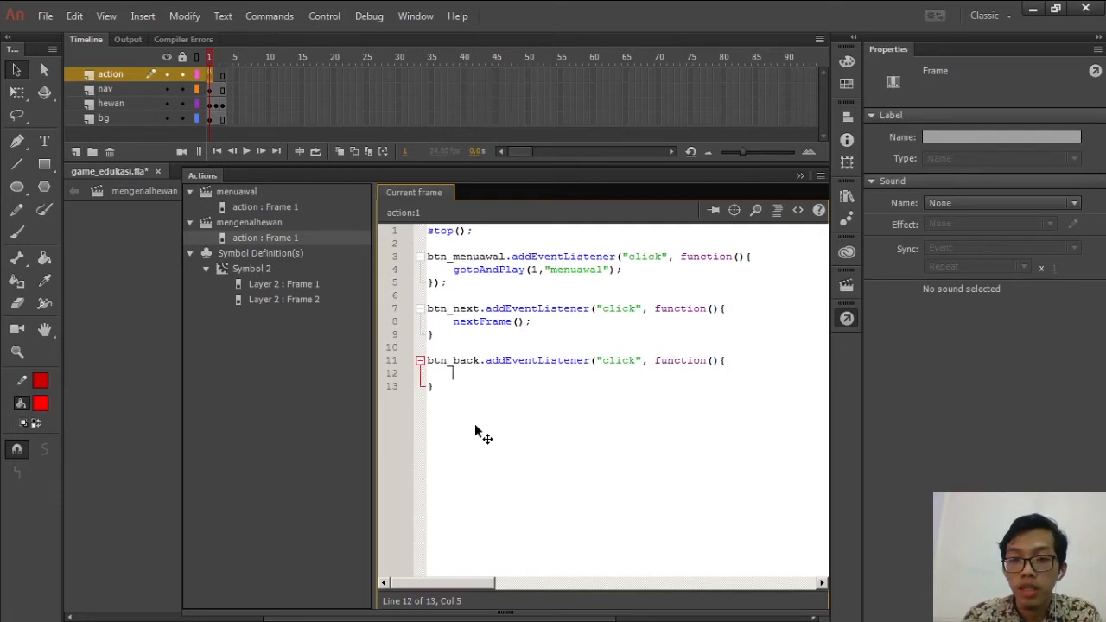
{"action": "type", "text": "prev"}
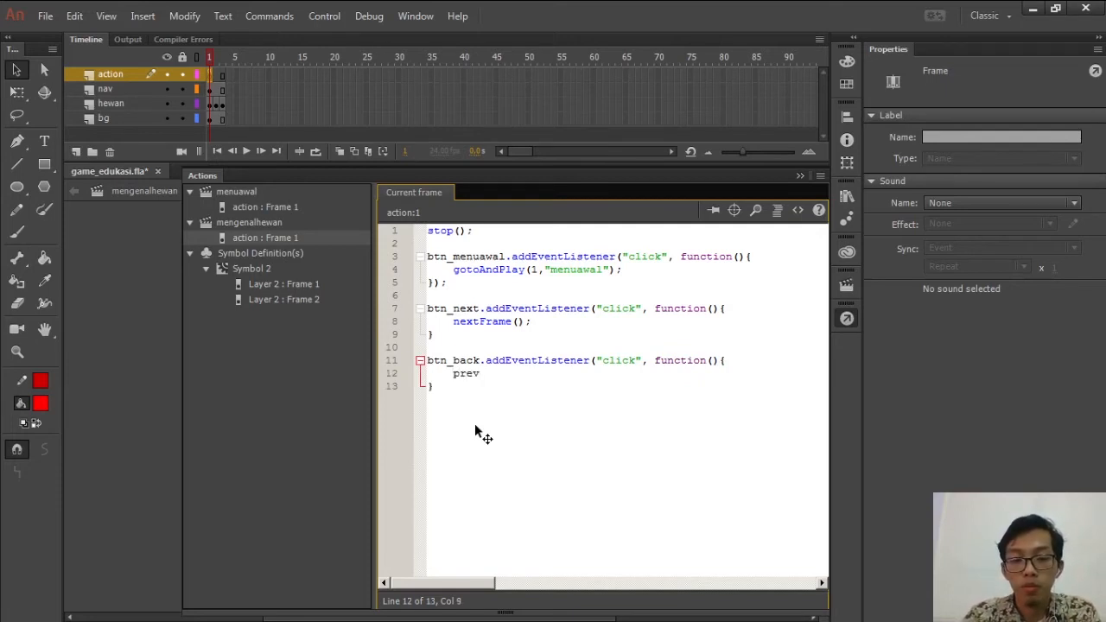
{"action": "type", "text": "Frame"}
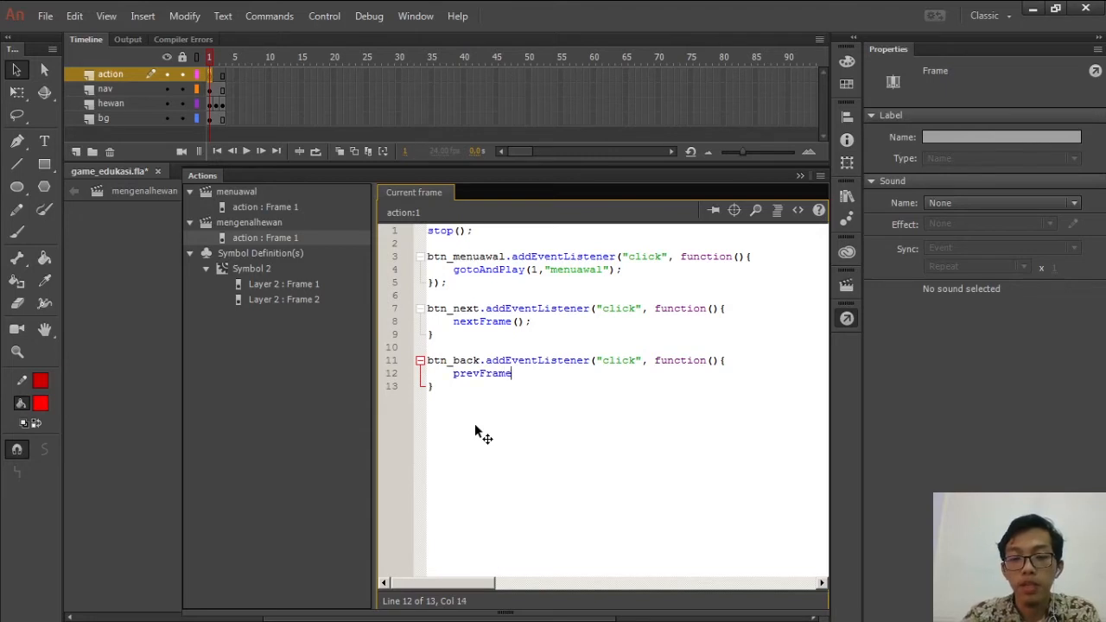
{"action": "type", "text": "();"}
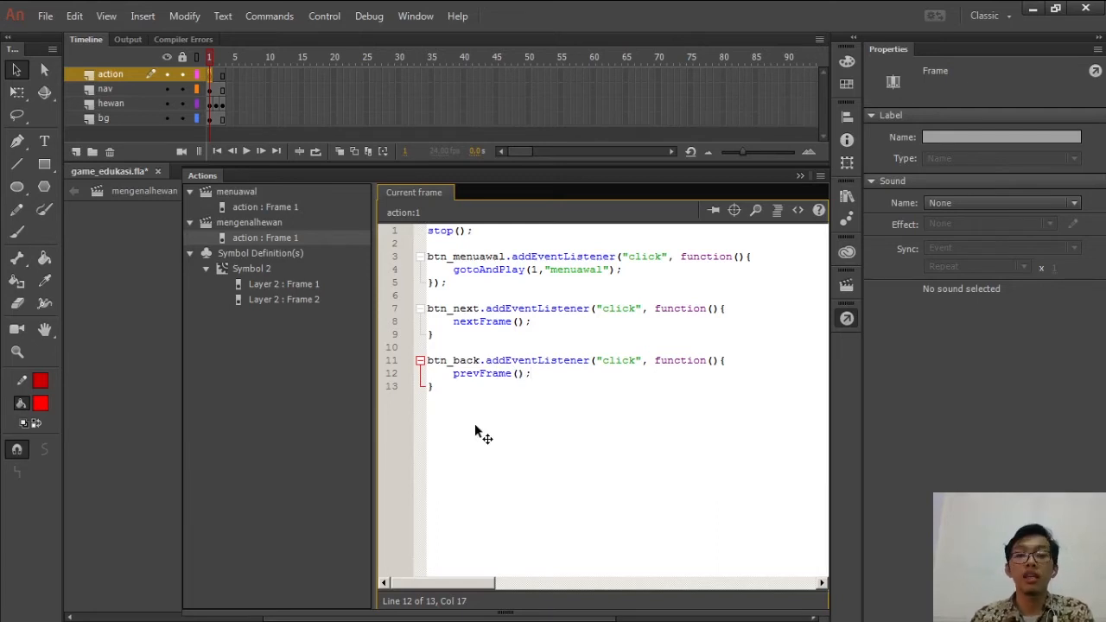
Collapse the script editor to test the movie, and go to the script line flagged by the compiler error
{"action": "left_click", "coordinate": [801, 176]}
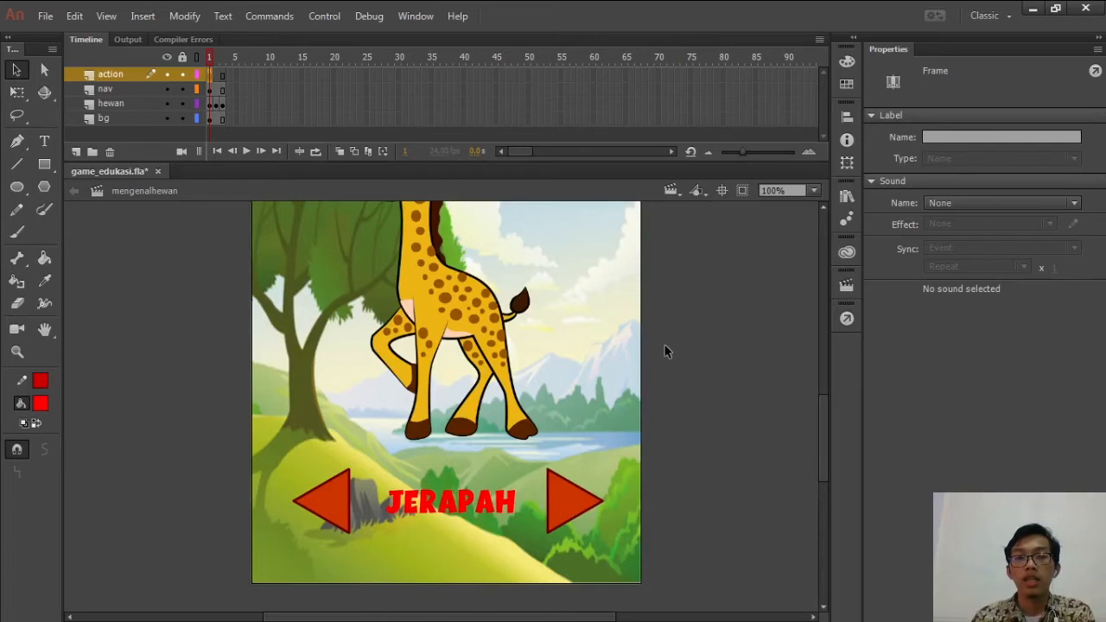
{"action": "key", "text": "ctrl+Return"}
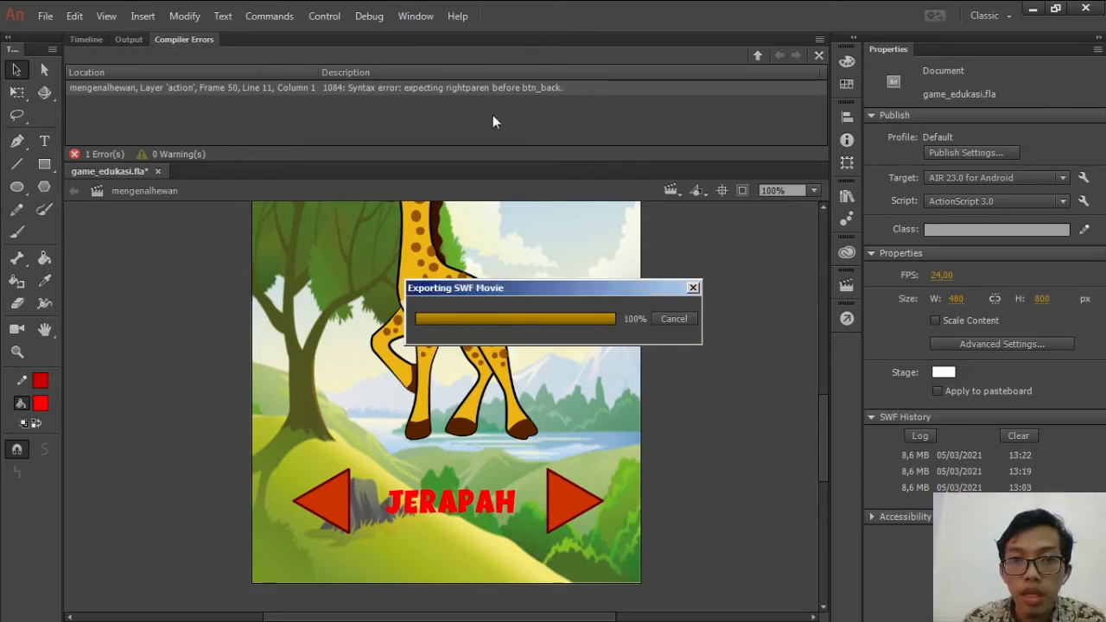
{"action": "double_click", "coordinate": [438, 88]}
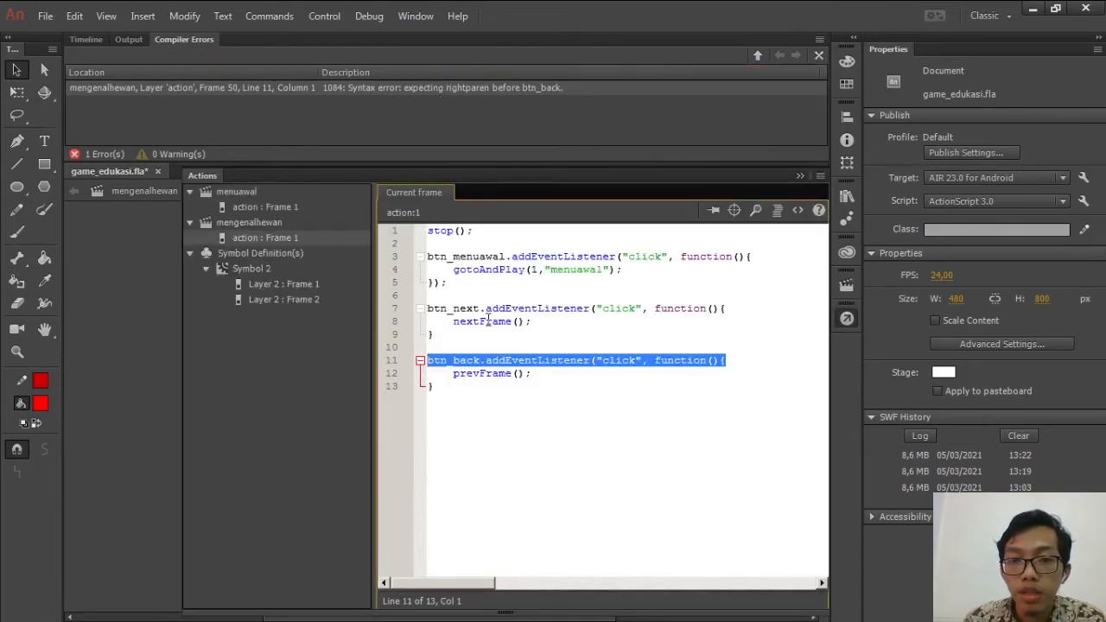
{"action": "left_click", "coordinate": [466, 362]}
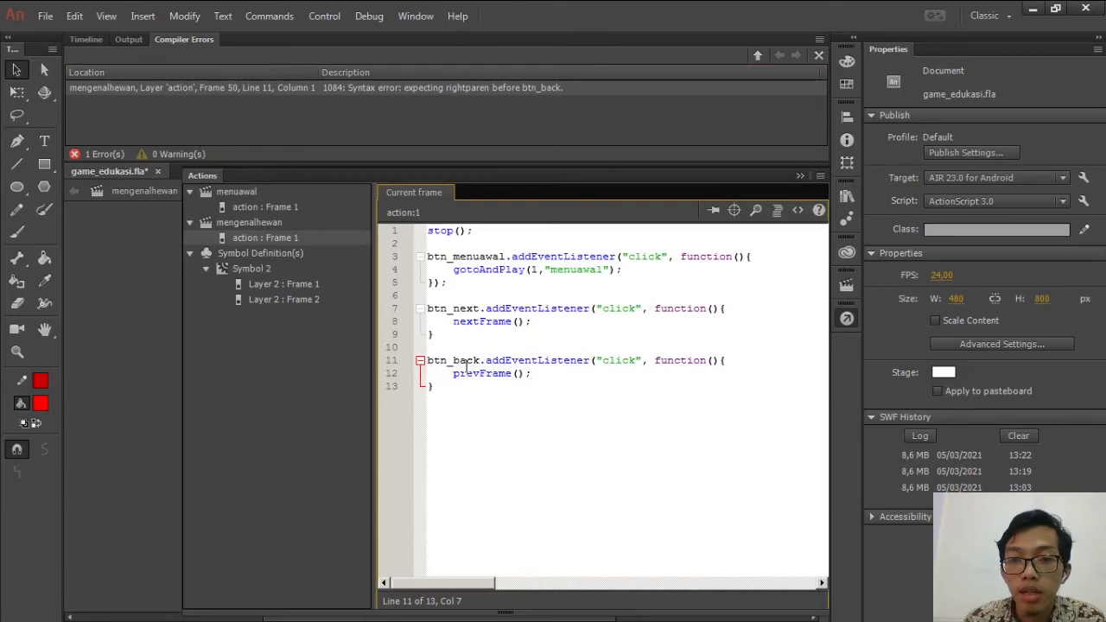
{"action": "left_click", "coordinate": [558, 375]}
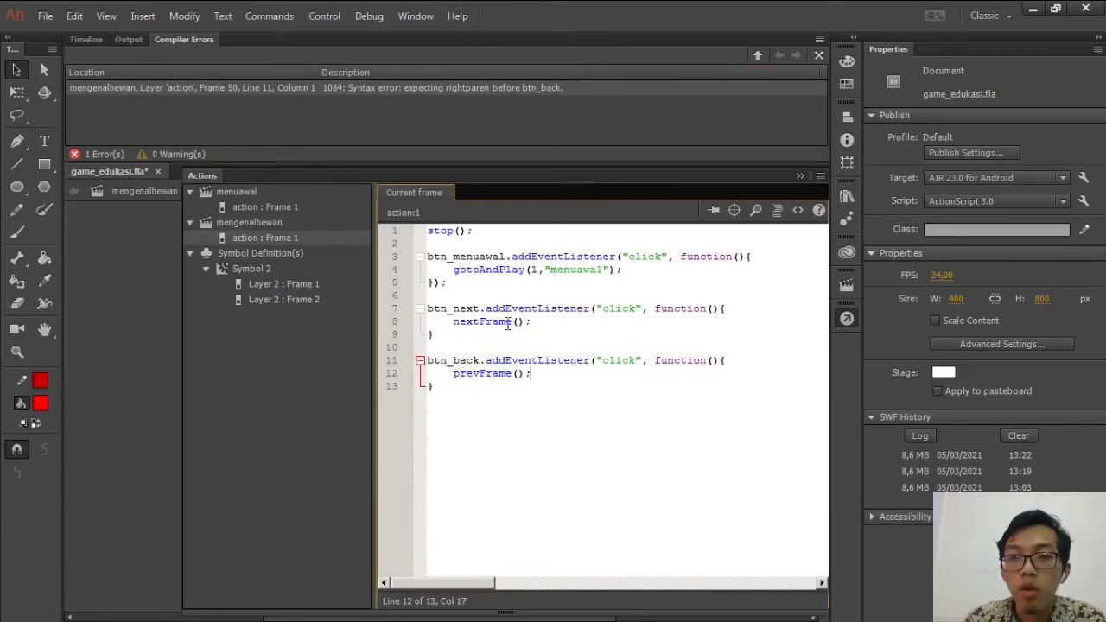
Add the missing ); after the closing braces of the btn_next and btn_back listeners, matching the btn_menuawal listener
{"action": "left_click_drag", "start_coordinate": [434, 283], "coordinate": [452, 284]}
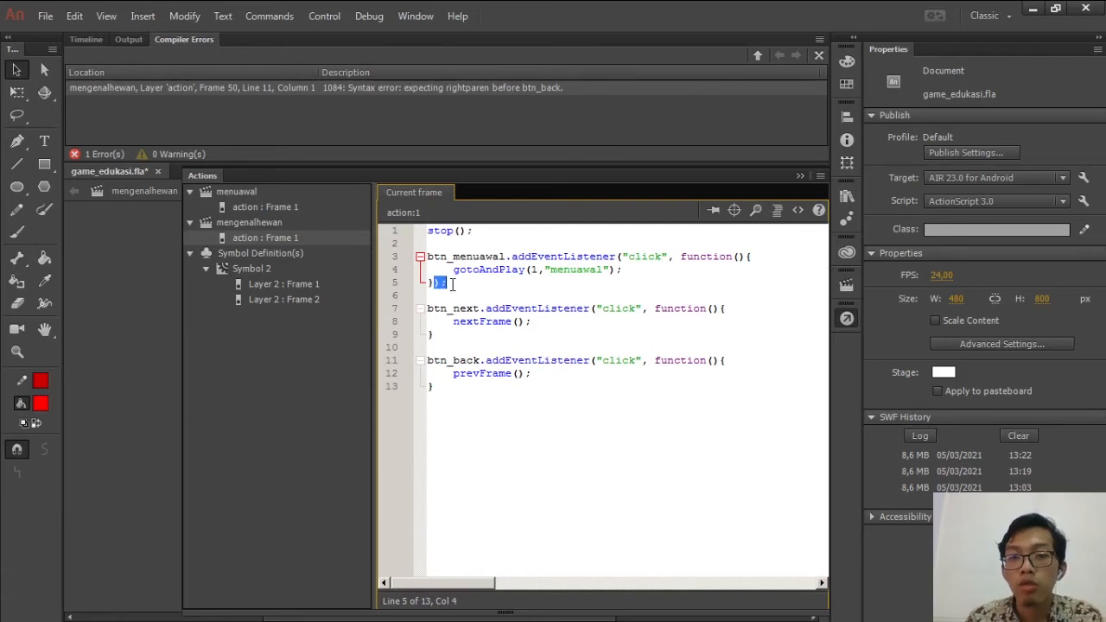
{"action": "left_click", "coordinate": [441, 334]}
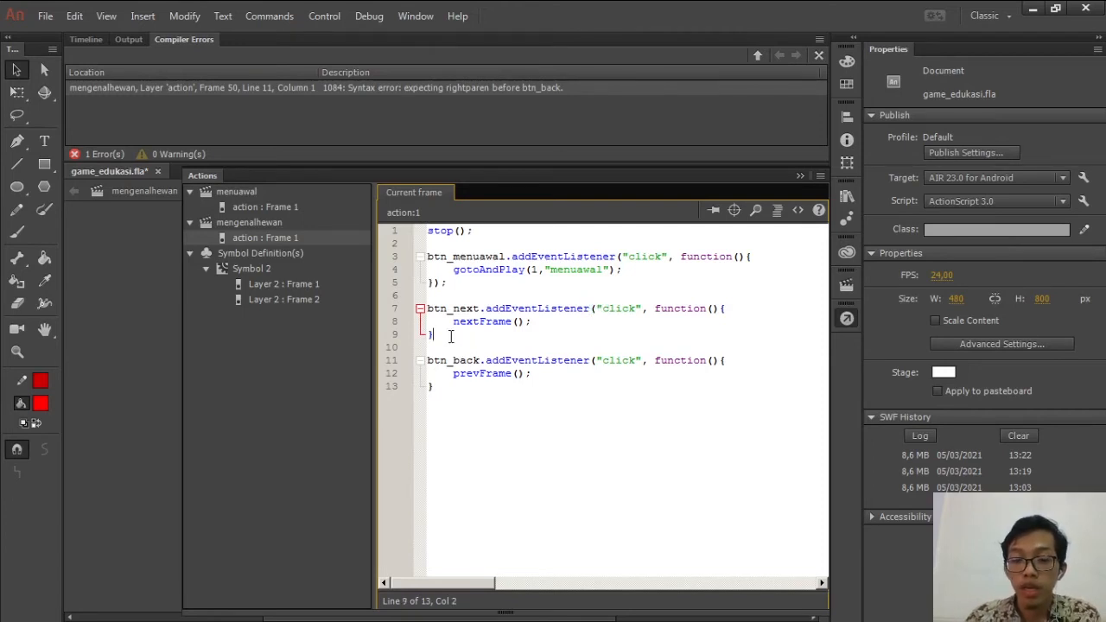
{"action": "type", "text": ")"}
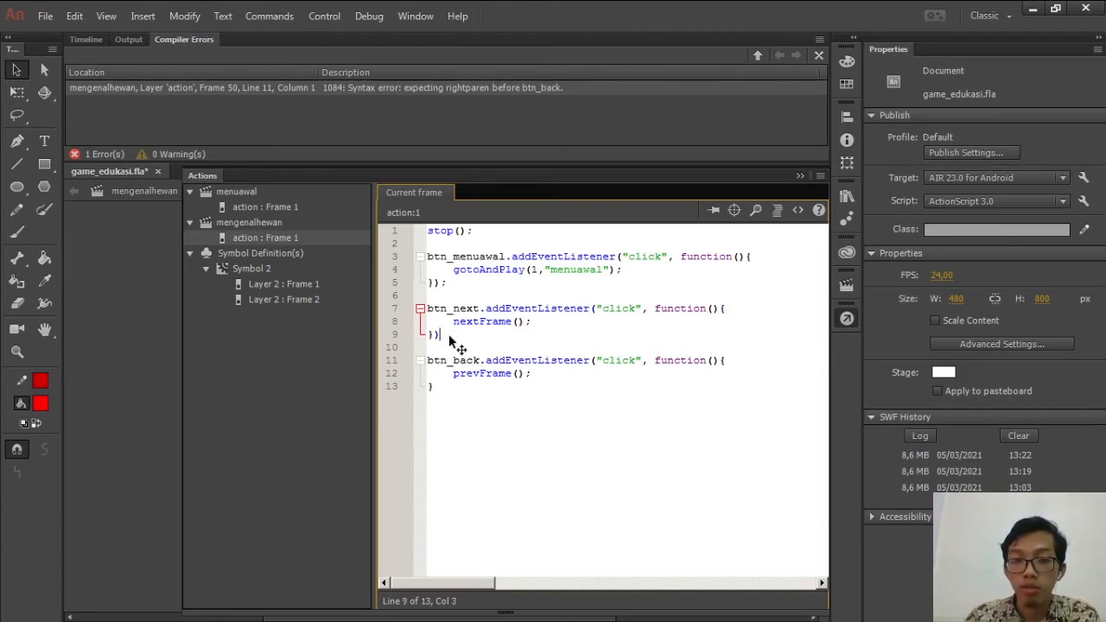
{"action": "type", "text": ";"}
{"action": "left_click", "coordinate": [450, 384]}
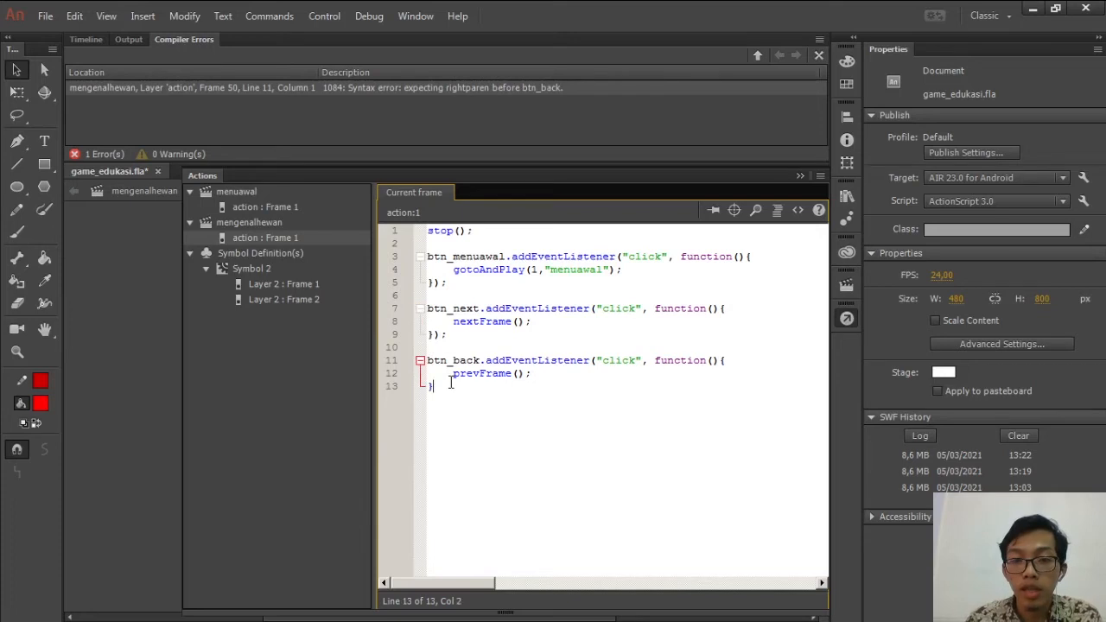
{"action": "type", "text": ");"}
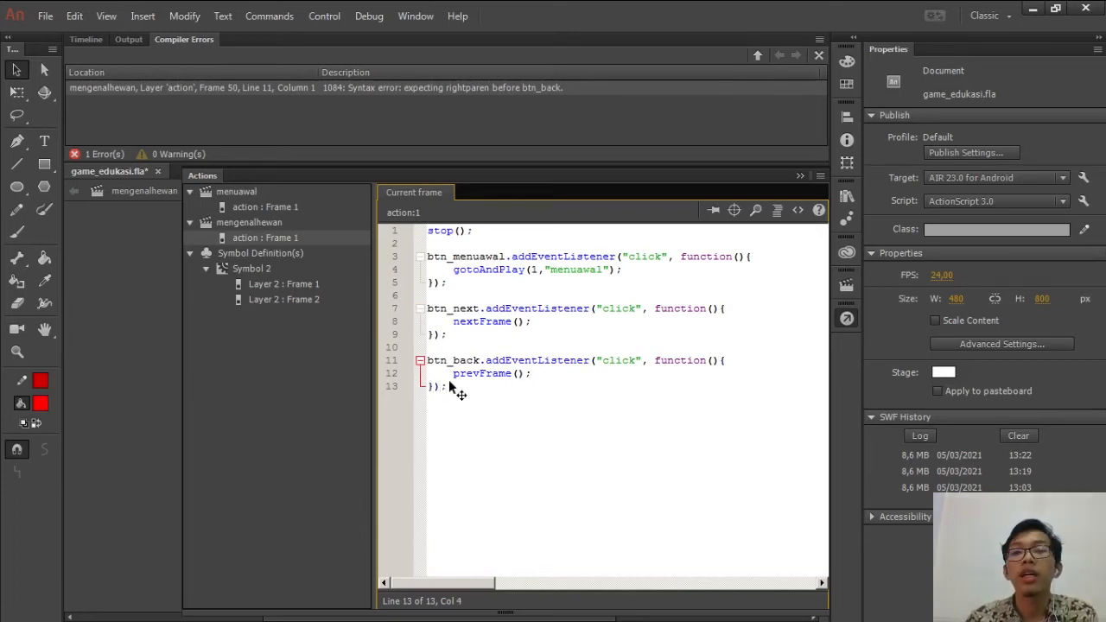
Leave the code view and test the movie, muting the sound and opening Mengenal Binatang
{"action": "left_click", "coordinate": [798, 177]}
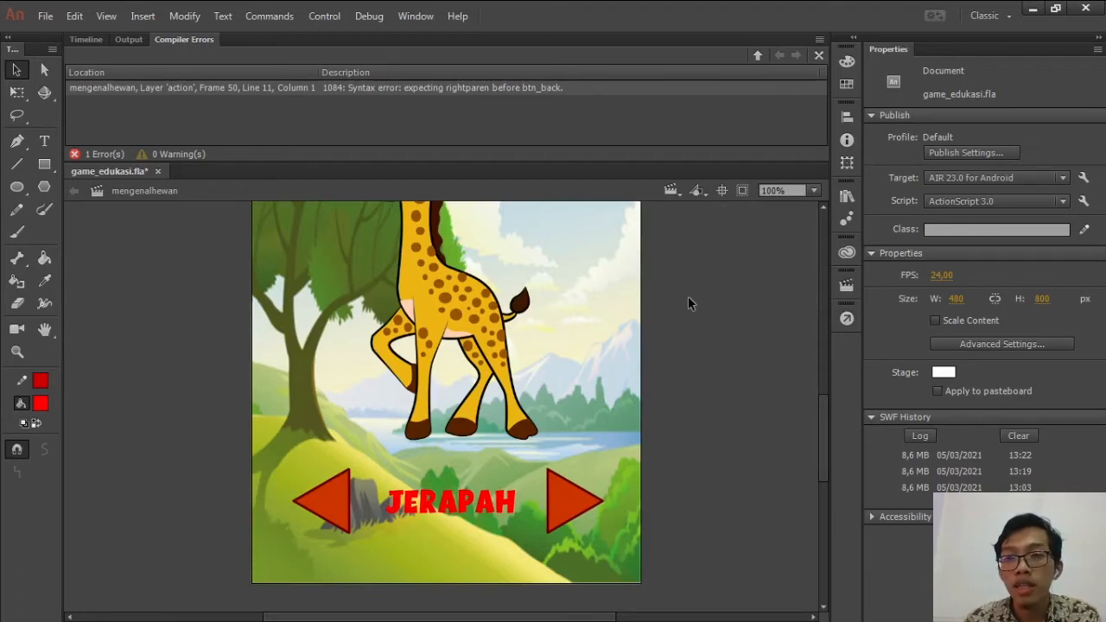
{"action": "key", "text": "ctrl+Return"}
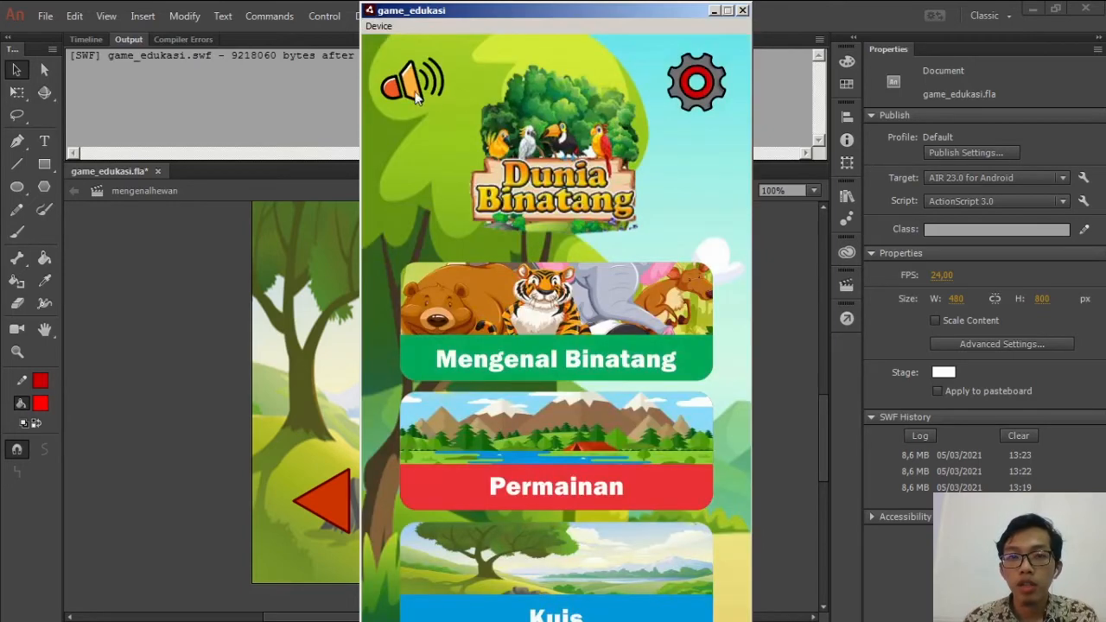
{"action": "left_click", "coordinate": [415, 94]}
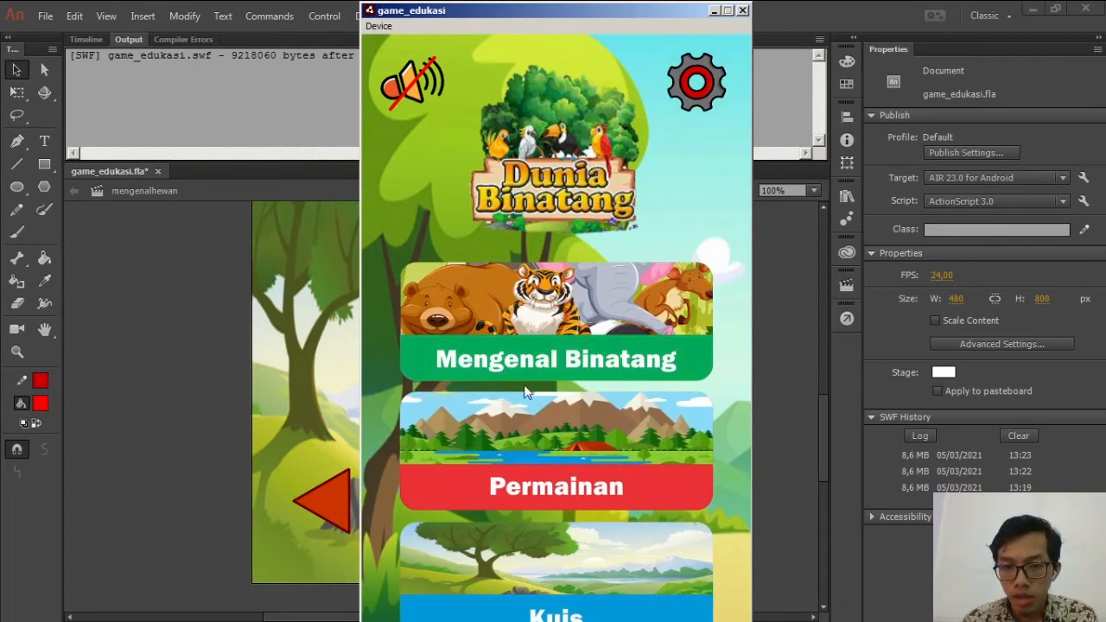
{"action": "left_click", "coordinate": [567, 342]}
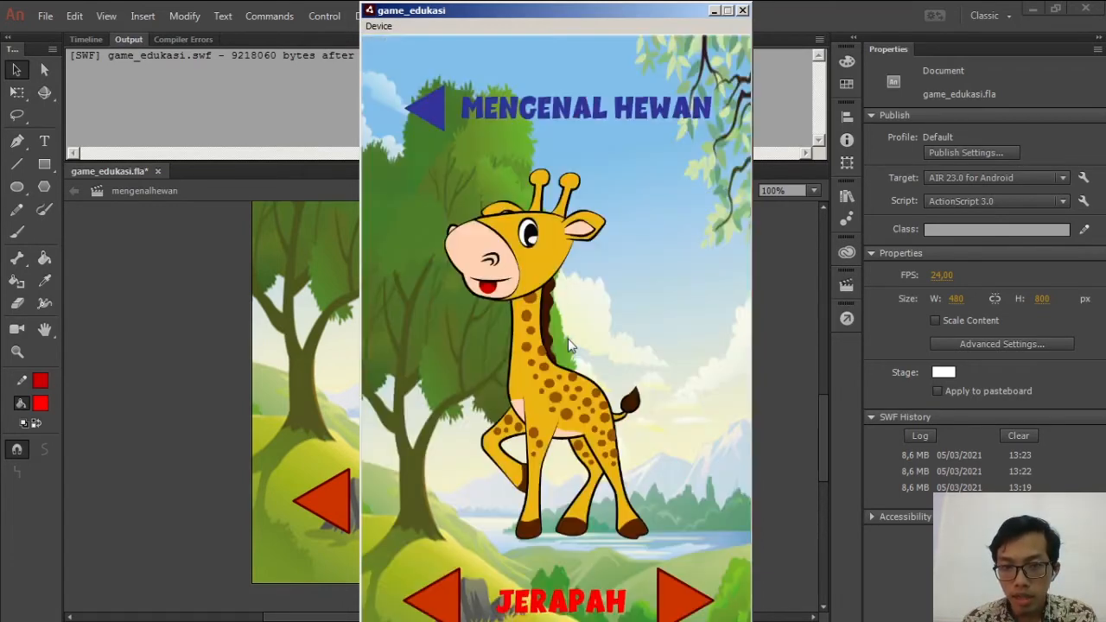
Test the animal navigation by paging forward to the elephant and back past the giraffe, and close the test movie
{"action": "left_click", "coordinate": [678, 598]}
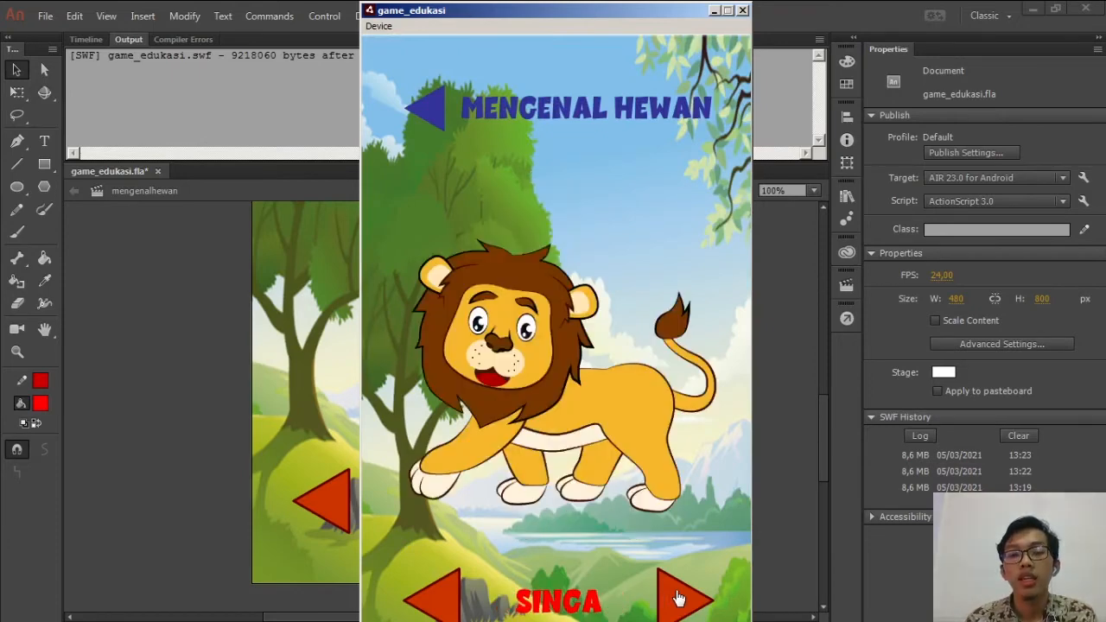
{"action": "left_click", "coordinate": [678, 598]}
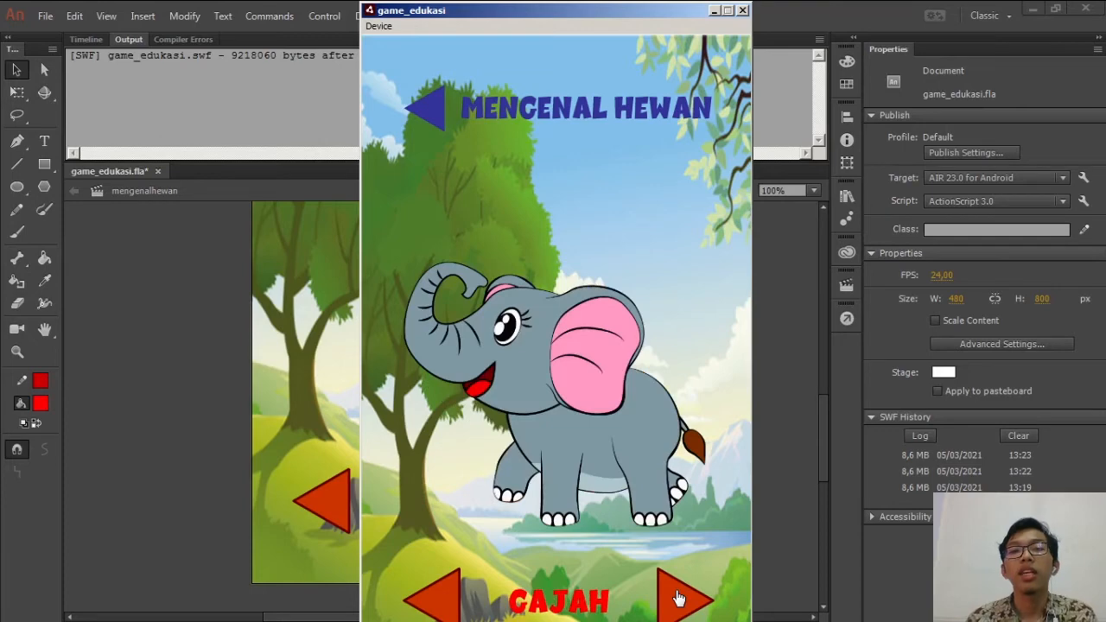
{"action": "left_click", "coordinate": [457, 596]}
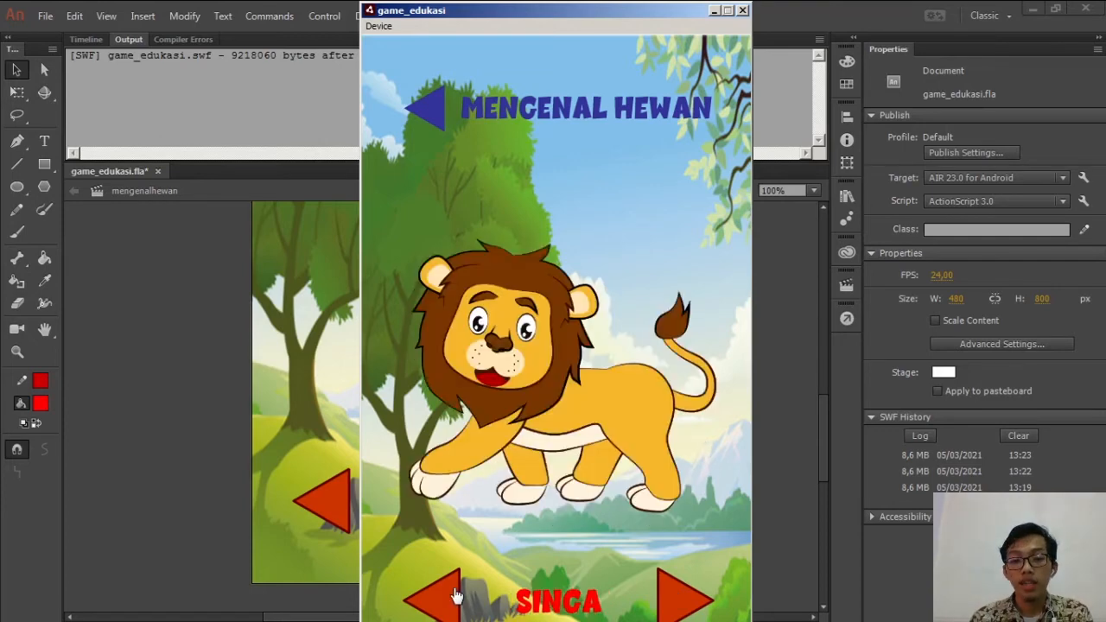
{"action": "left_click", "coordinate": [457, 596]}
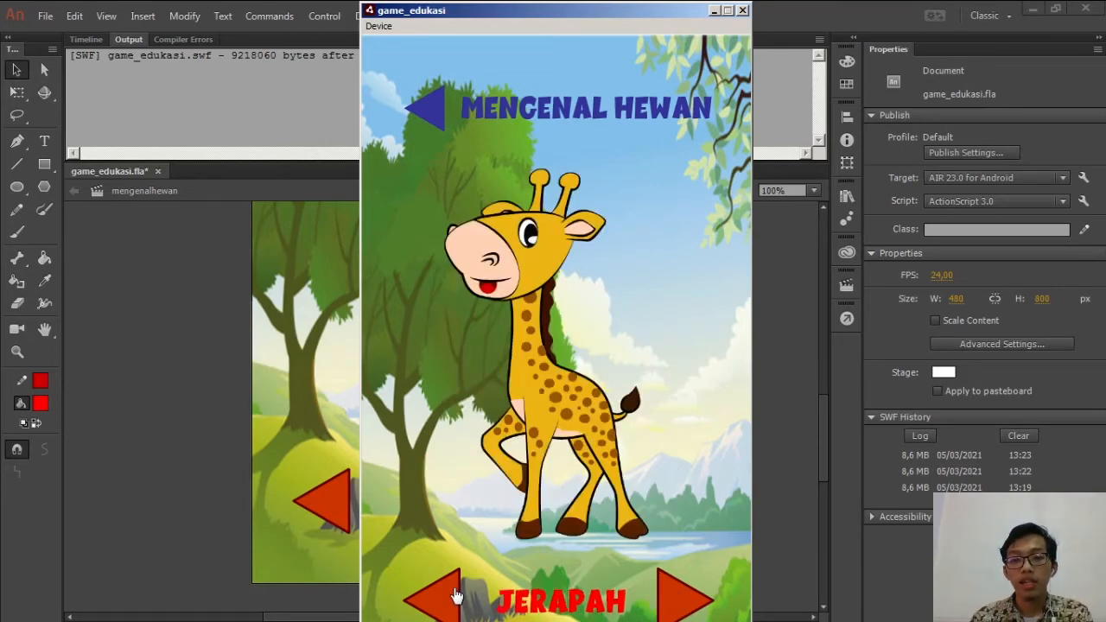
{"action": "left_click", "coordinate": [679, 607]}
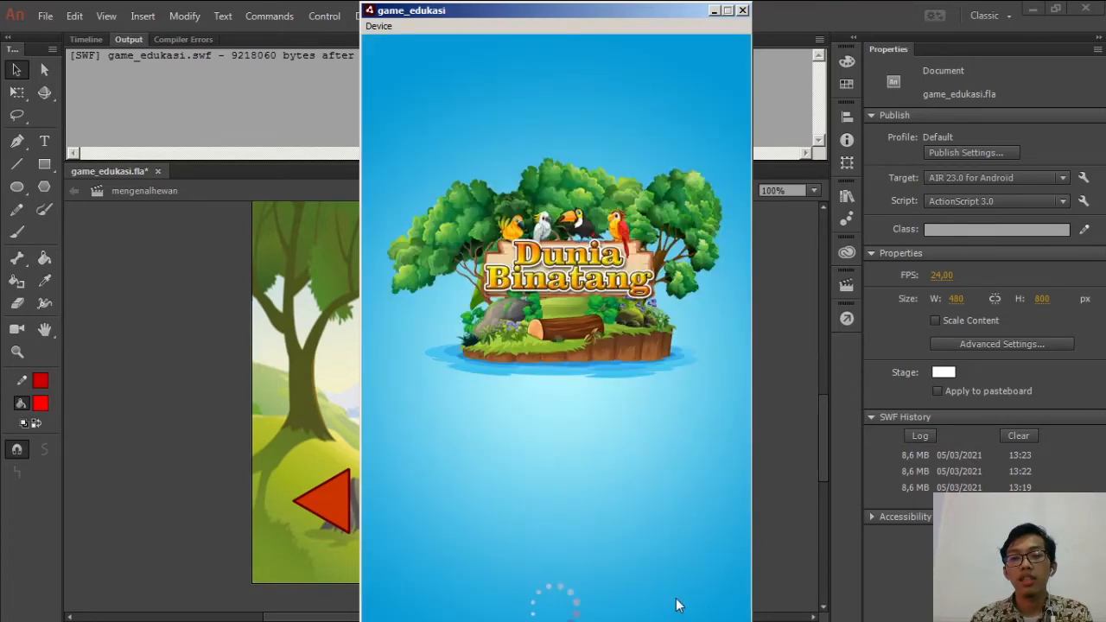
{"action": "left_click", "coordinate": [742, 10]}
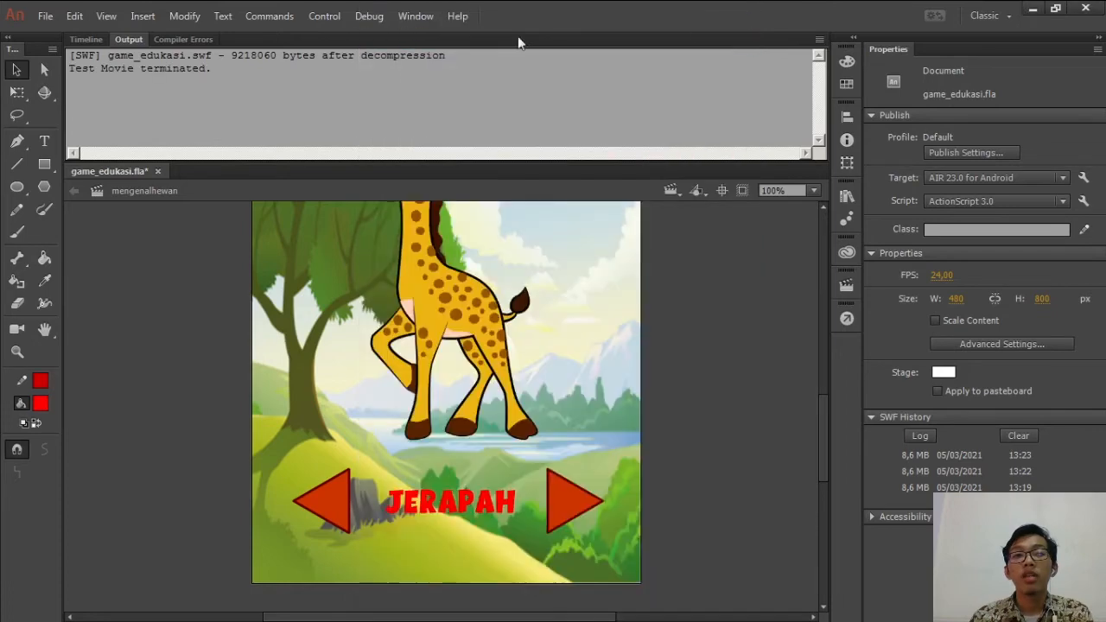
Try deleting the back arrow button from frame 1 of the nav layer
{"action": "left_click", "coordinate": [97, 40]}
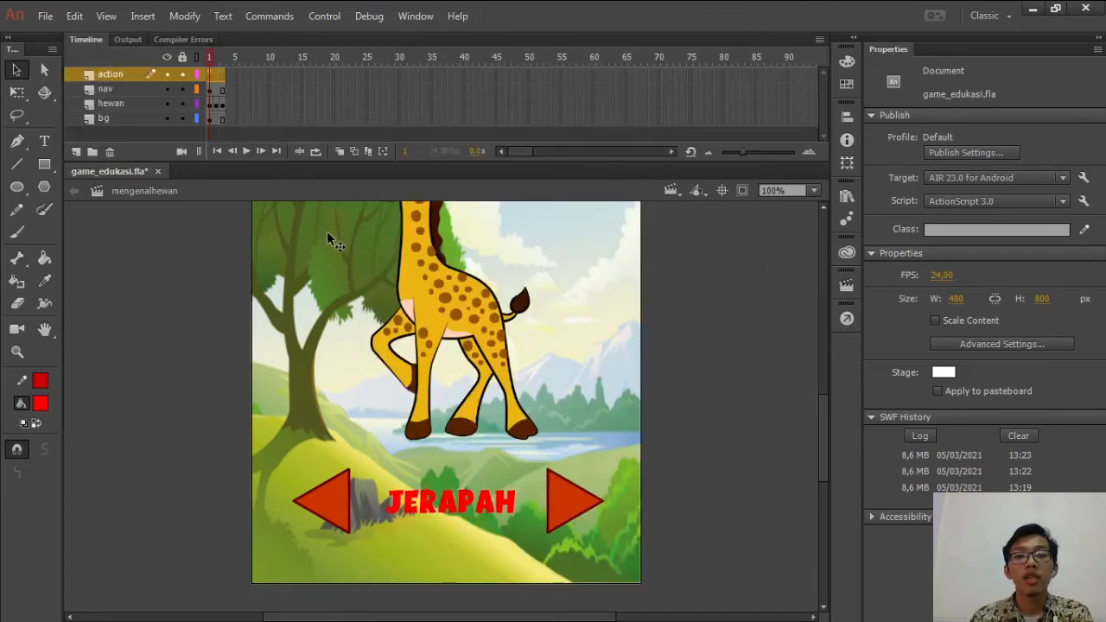
{"action": "left_click", "coordinate": [210, 57]}
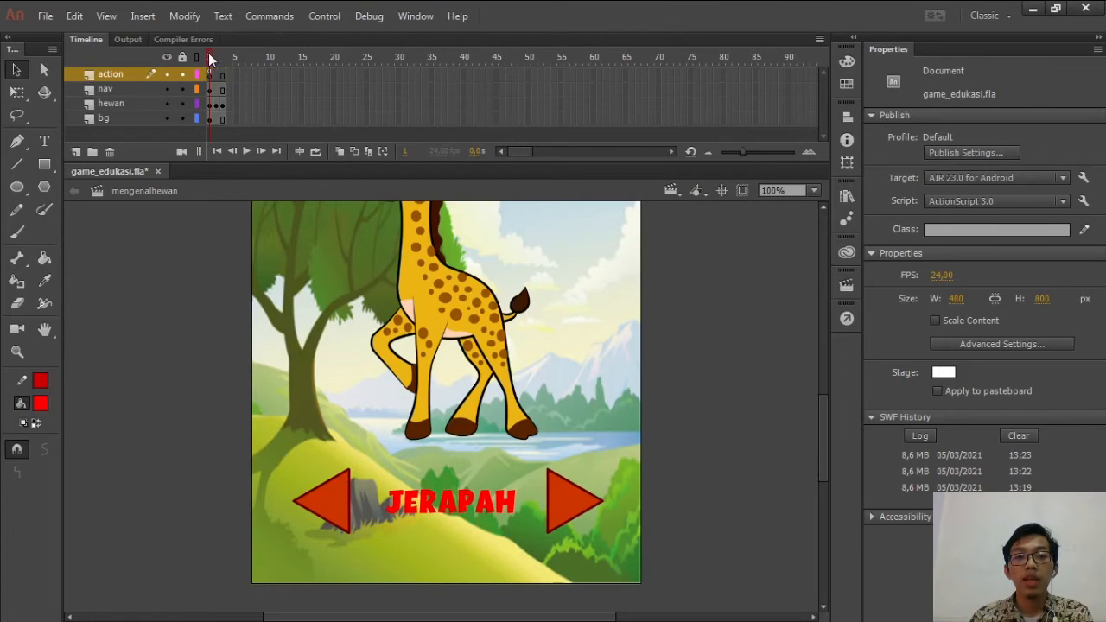
{"action": "left_click", "coordinate": [324, 493]}
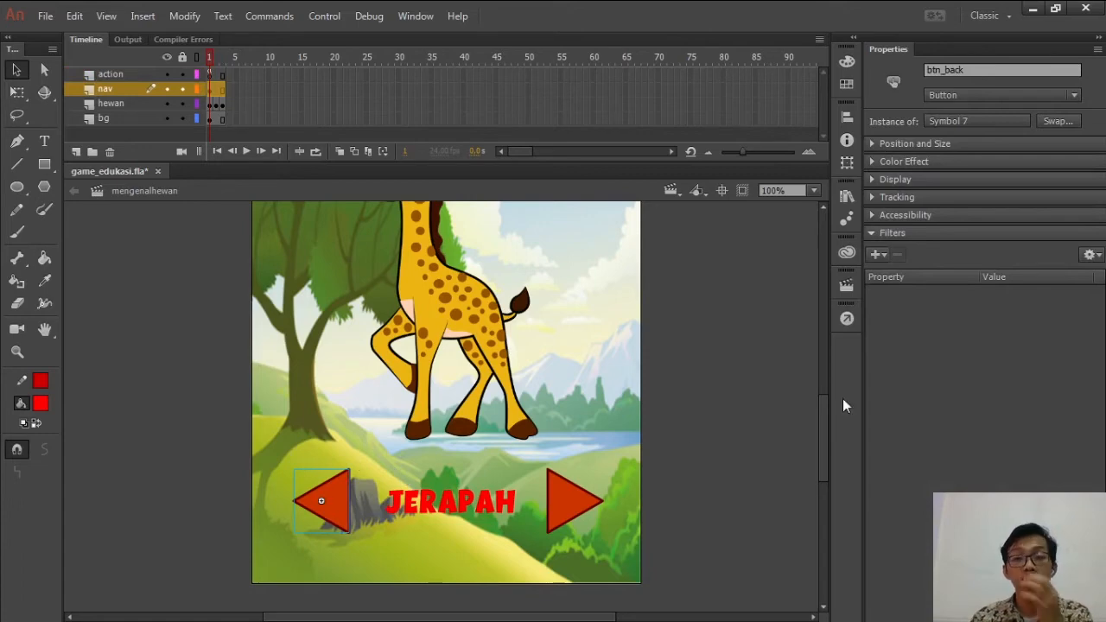
{"action": "left_click_drag", "start_coordinate": [824, 418], "coordinate": [808, 346]}
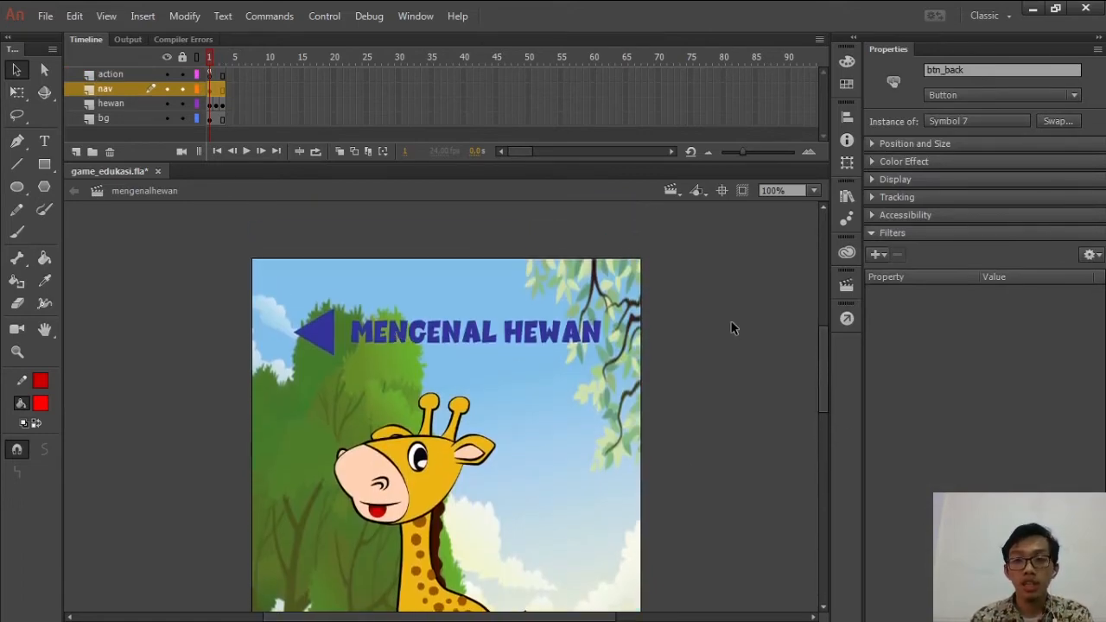
{"action": "scroll", "coordinate": [734, 324], "scroll_direction": "down", "scroll_amount": 5}
{"action": "key", "text": "Delete"}
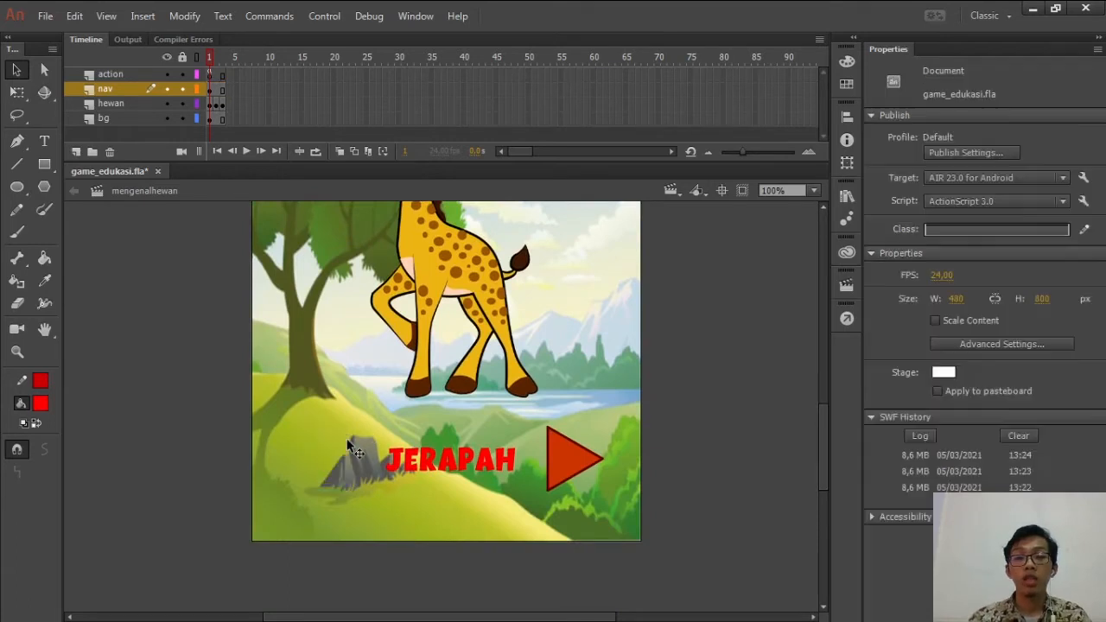
Check the nav buttons on the giraffe, lion and elephant frames and undo the back button's deletion
{"action": "left_click", "coordinate": [217, 59]}
{"action": "left_click", "coordinate": [223, 57]}
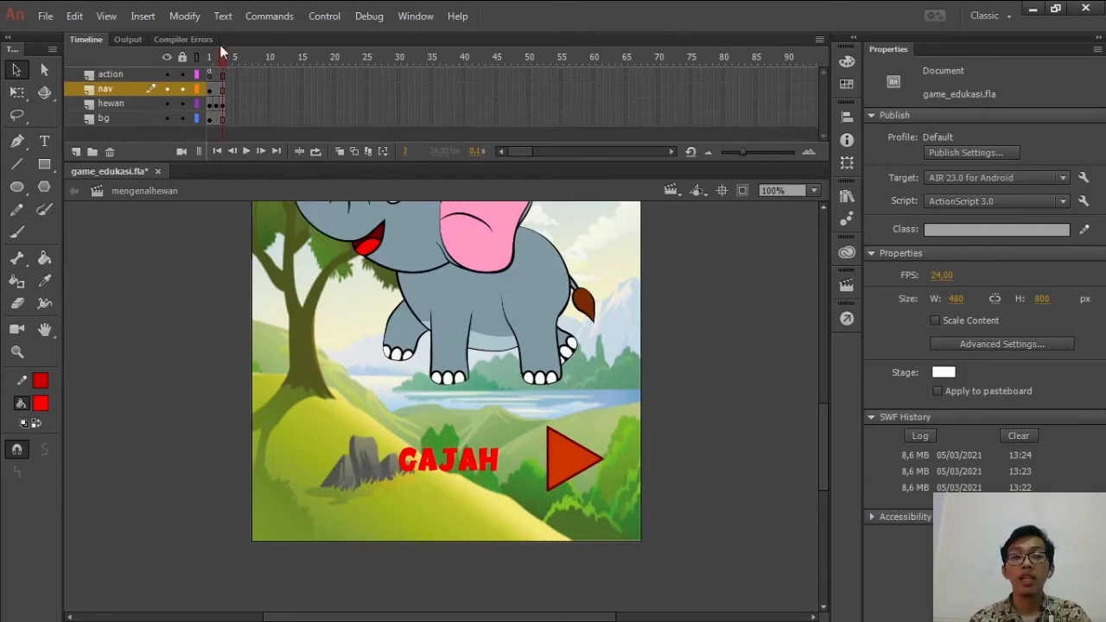
{"action": "left_click", "coordinate": [210, 59]}
{"action": "left_click", "coordinate": [216, 60]}
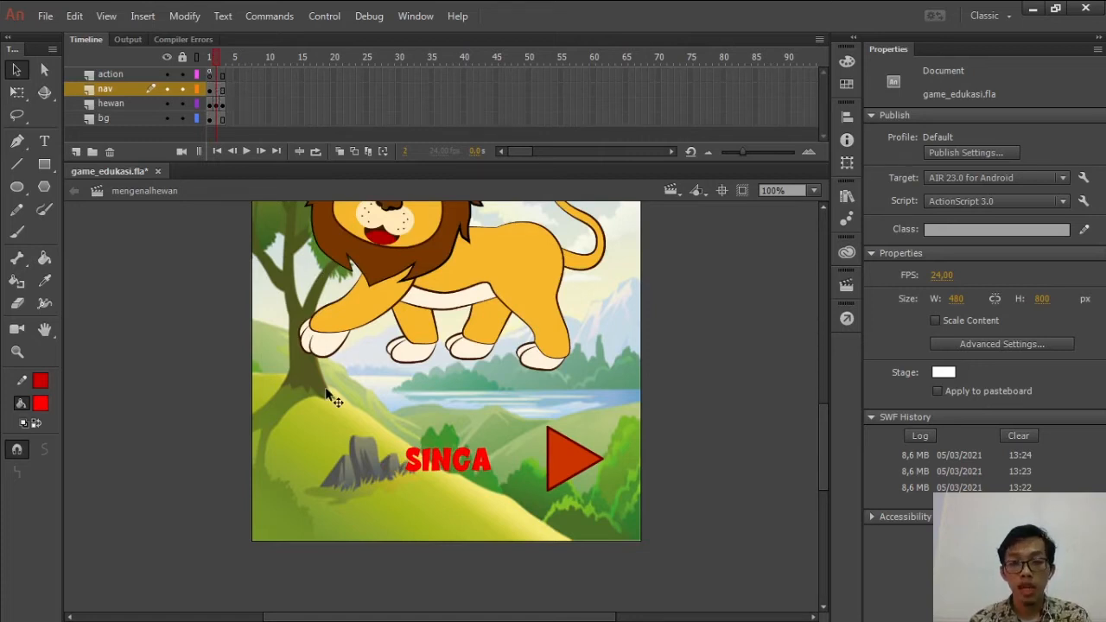
{"action": "key", "text": "comma"}
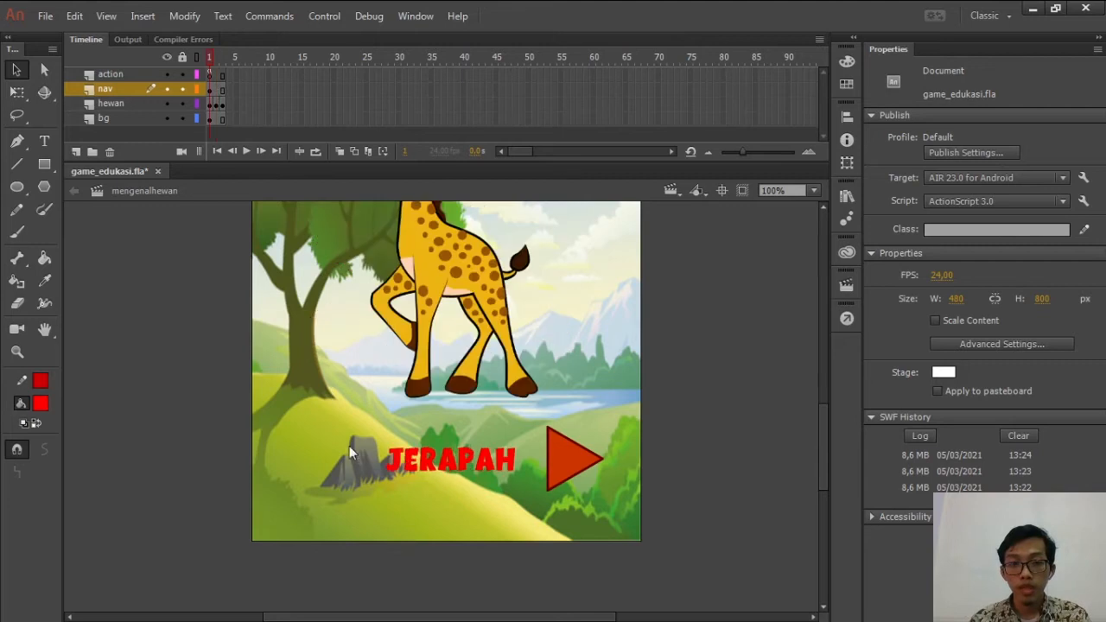
{"action": "key", "text": "comma"}
{"action": "key", "text": "comma"}
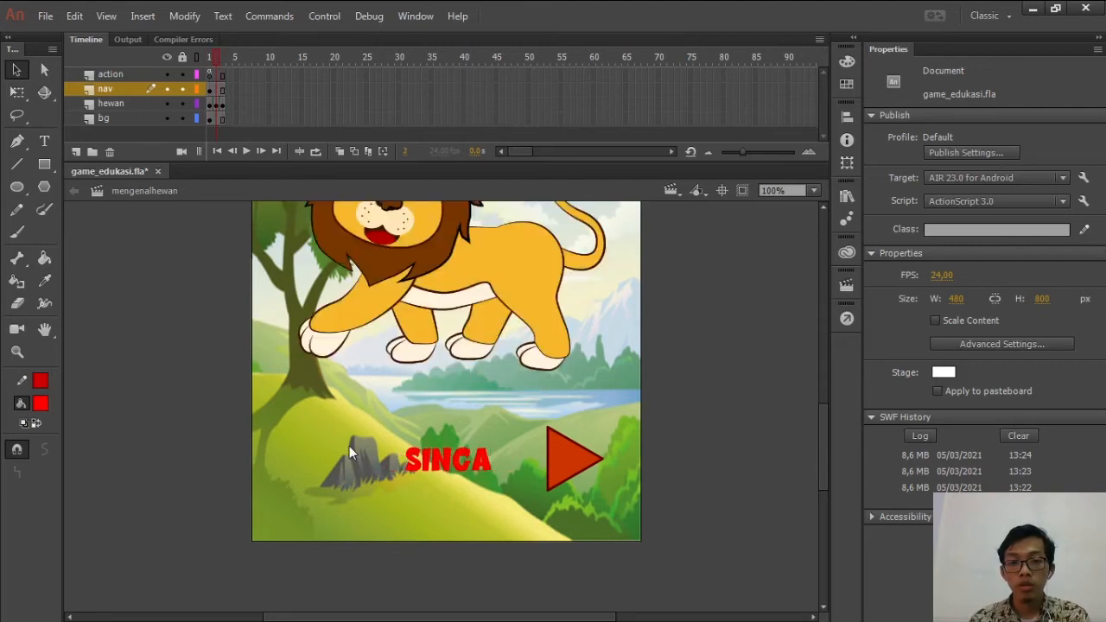
{"action": "key", "text": "comma"}
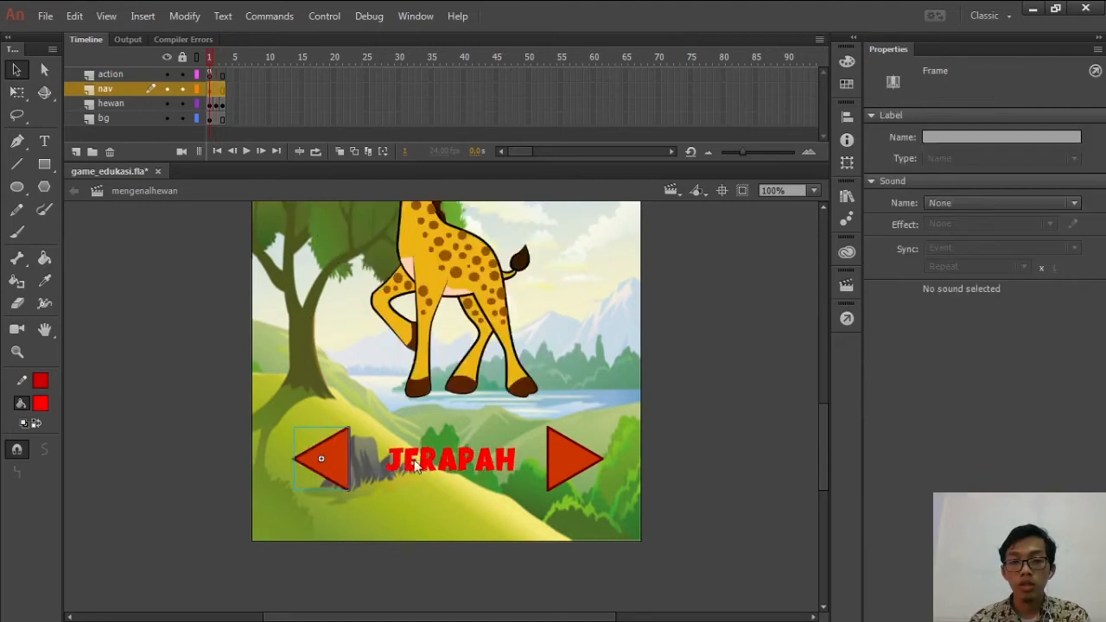
Insert a keyframe at frame 2 of the nav layer
{"action": "left_click", "coordinate": [215, 95]}
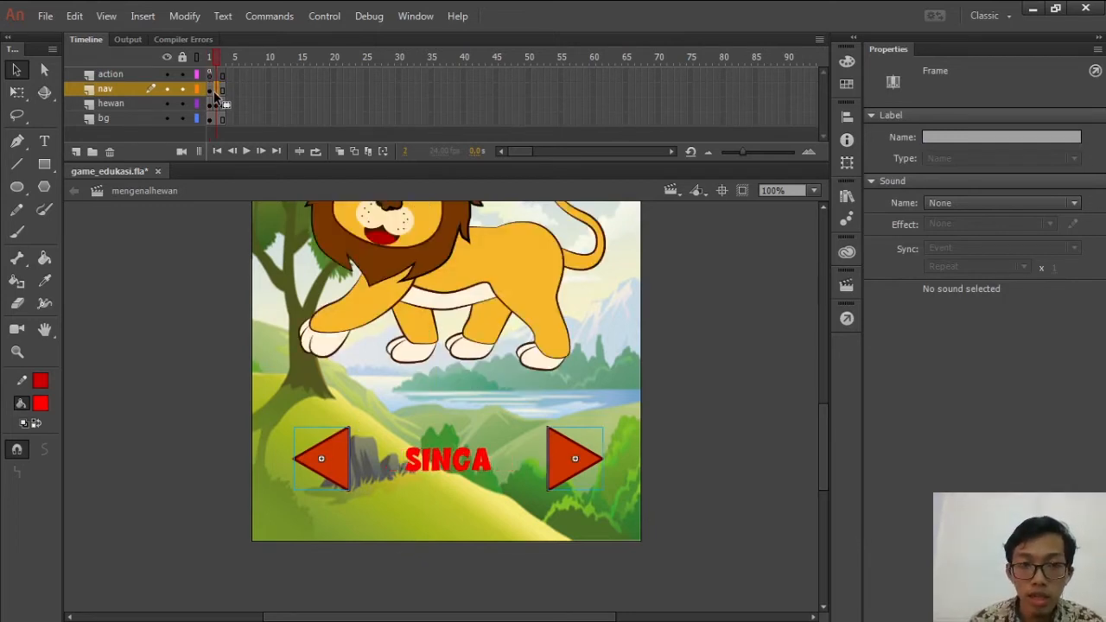
{"action": "right_click", "coordinate": [214, 94]}
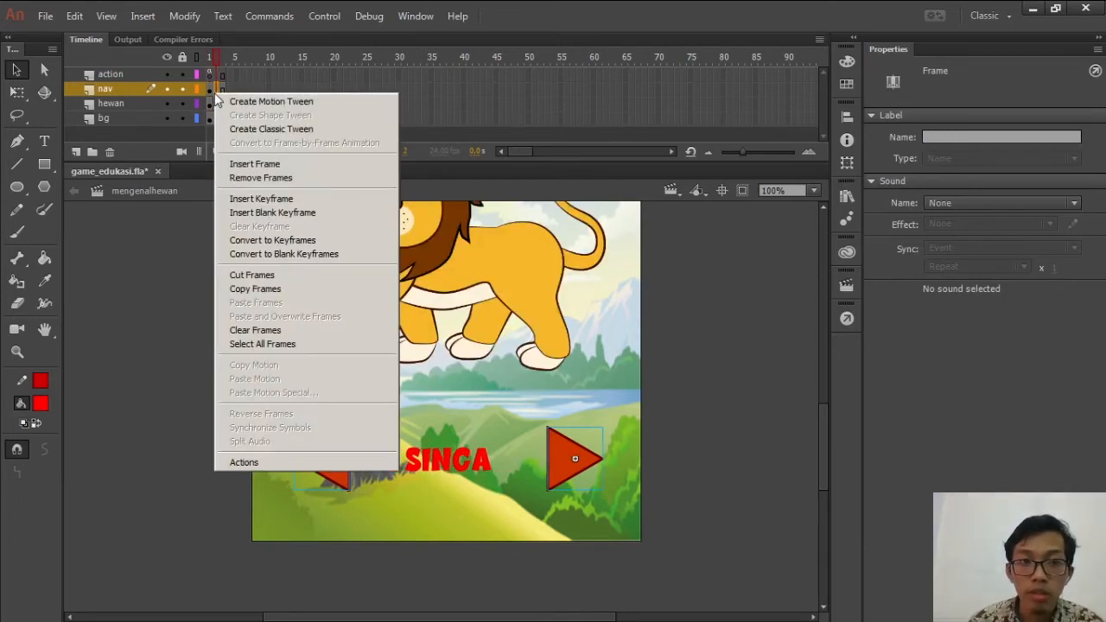
{"action": "left_click", "coordinate": [281, 199]}
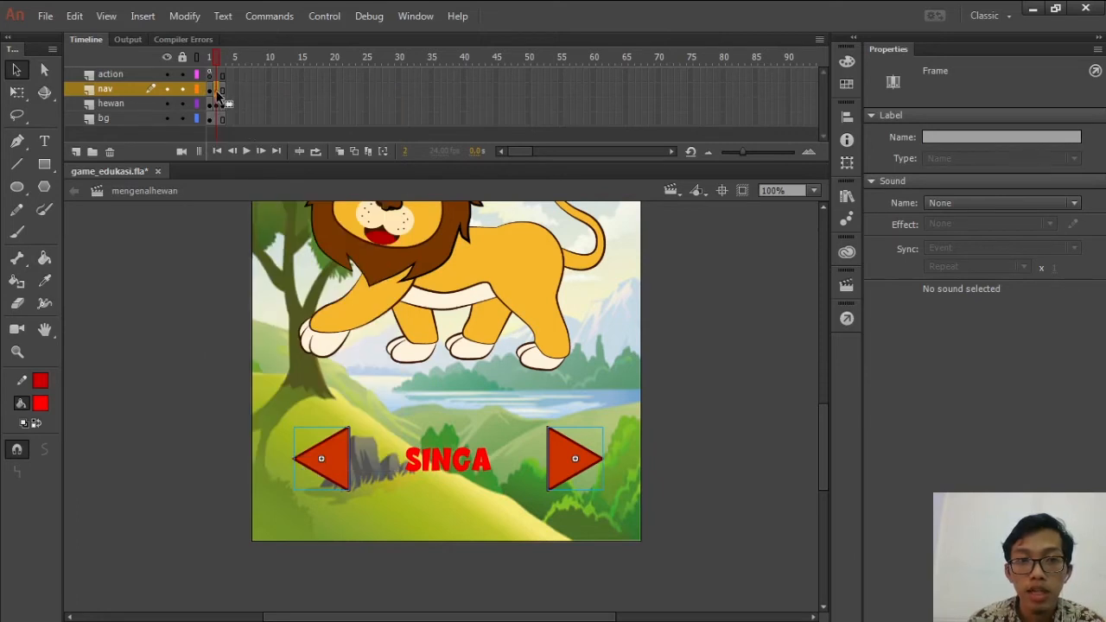
Delete the back arrow button from the giraffe screen on frame 1 of the nav layer
{"action": "left_click", "coordinate": [209, 92]}
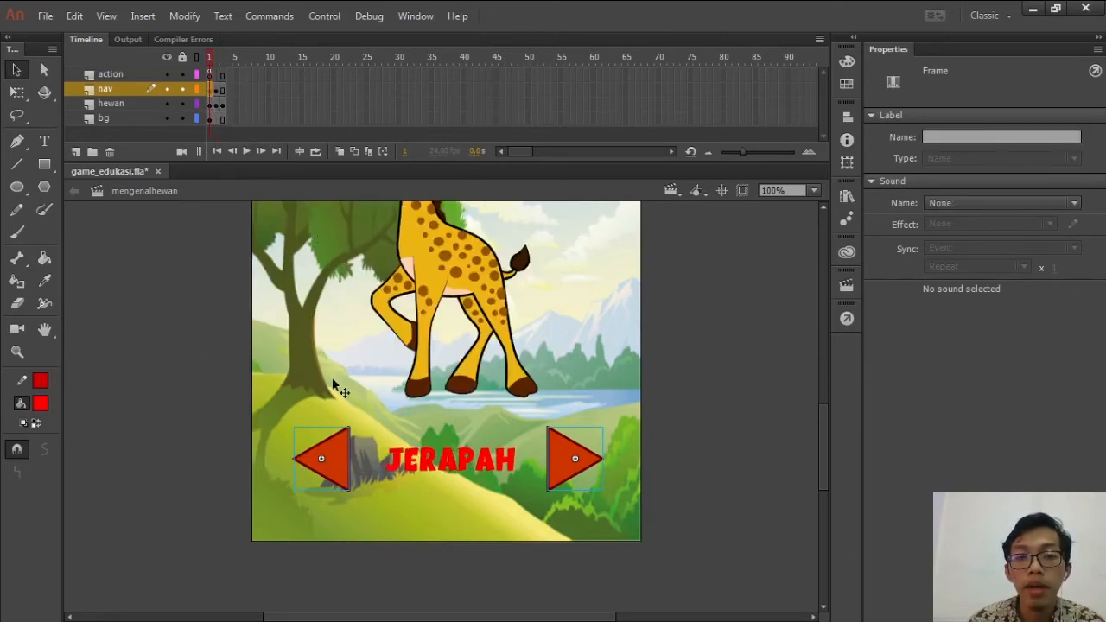
{"action": "left_click", "coordinate": [223, 445]}
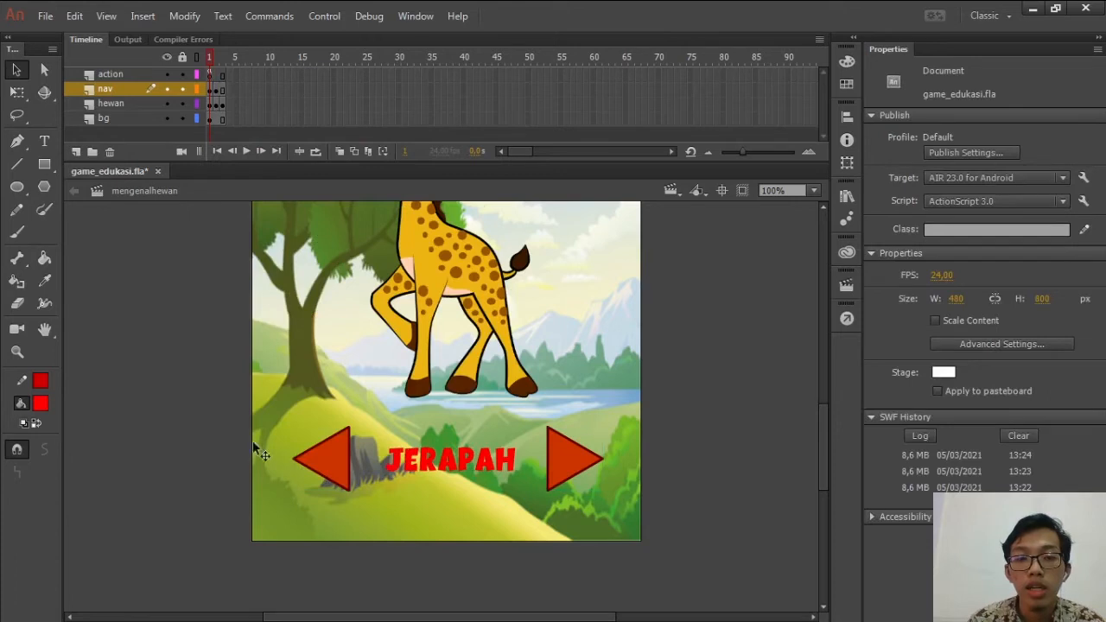
{"action": "left_click", "coordinate": [325, 454]}
{"action": "key", "text": "Delete"}
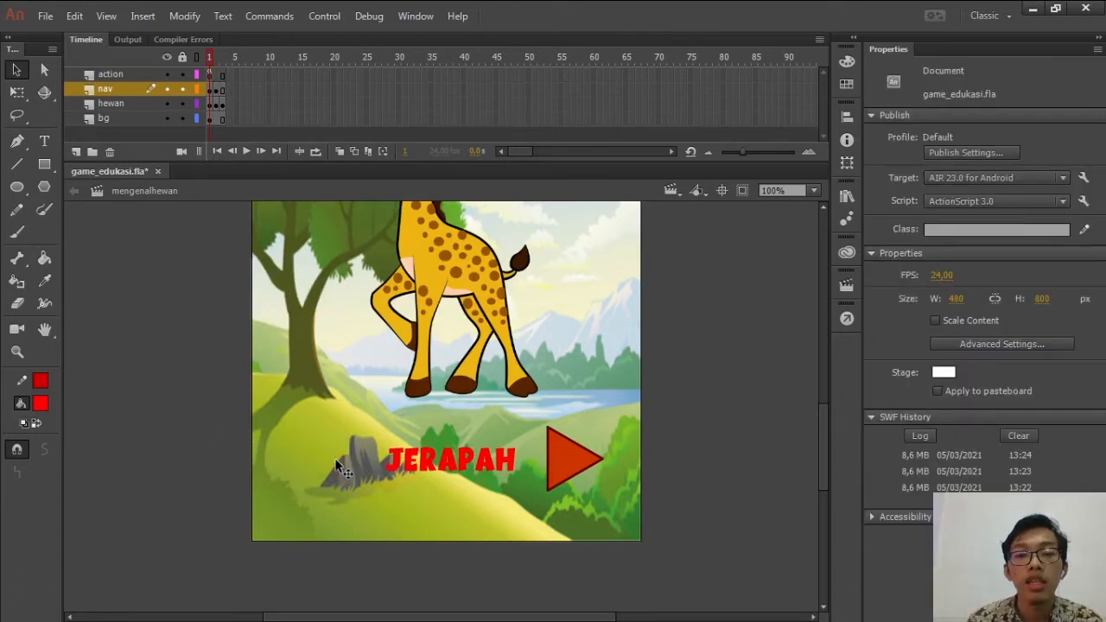
Check the navigation arrows on the lion and elephant screens at frames 2 and 3 of the nav layer
{"action": "left_click", "coordinate": [215, 89]}
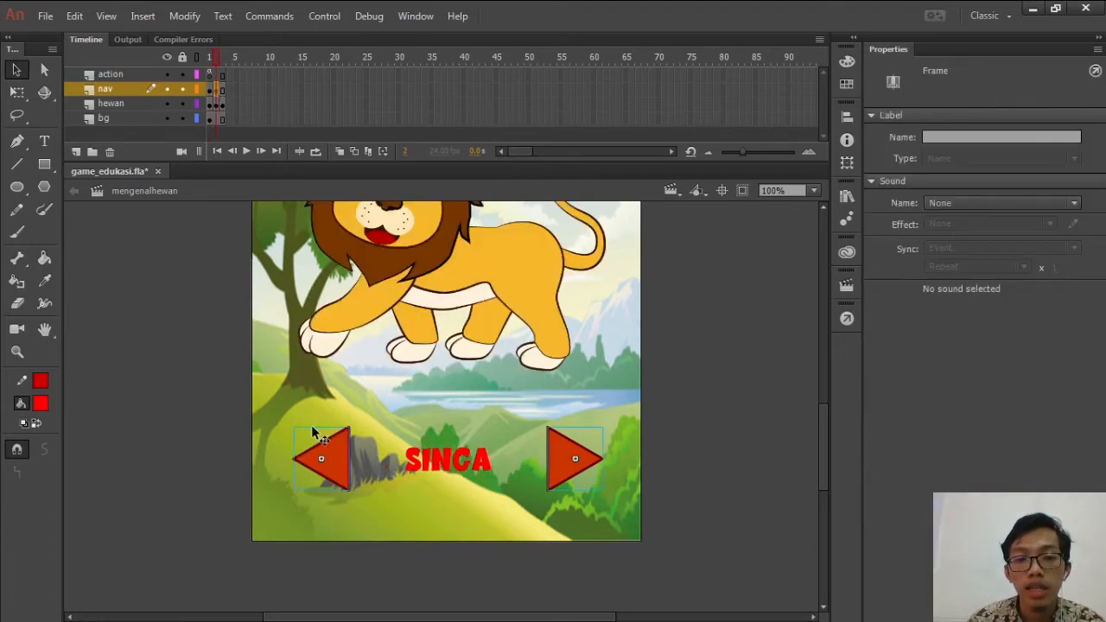
{"action": "left_click", "coordinate": [222, 89]}
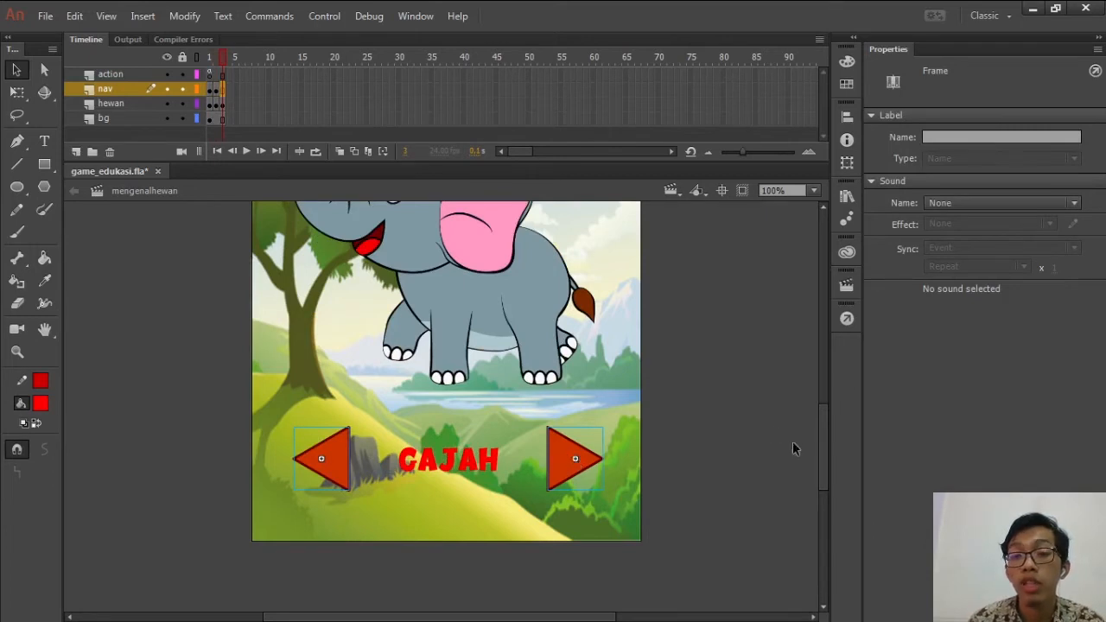
{"action": "left_click_drag", "start_coordinate": [826, 439], "coordinate": [822, 408]}
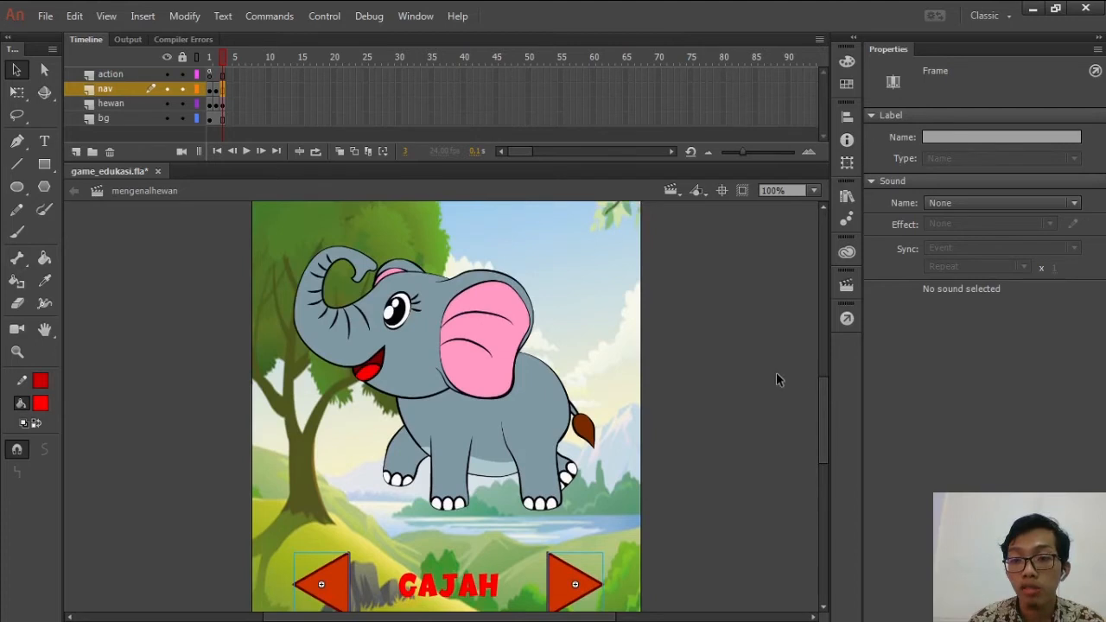
{"action": "mouse_move", "coordinate": [822, 395]}
{"action": "left_mouse_down"}
{"action": "mouse_move", "coordinate": [820, 380]}
{"action": "mouse_move", "coordinate": [822, 413]}
{"action": "left_mouse_up"}
{"action": "left_click", "coordinate": [701, 350]}
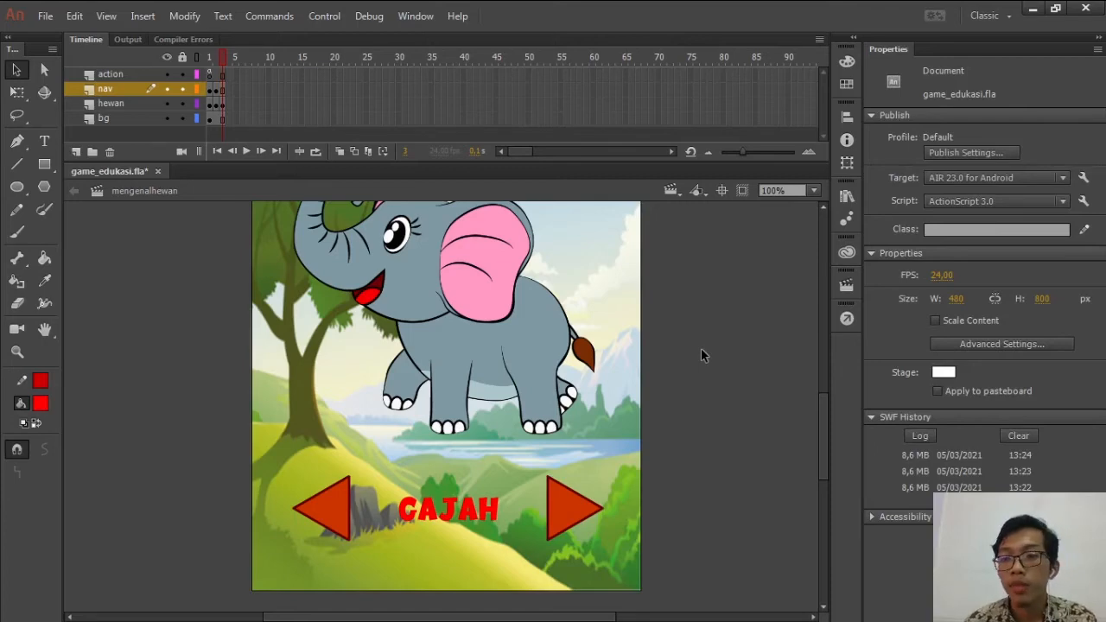
Test the movie with the sound muted, opening Mengenal Binatang and paging forward from the giraffe to the elephant
{"action": "key", "text": "ctrl+Return"}
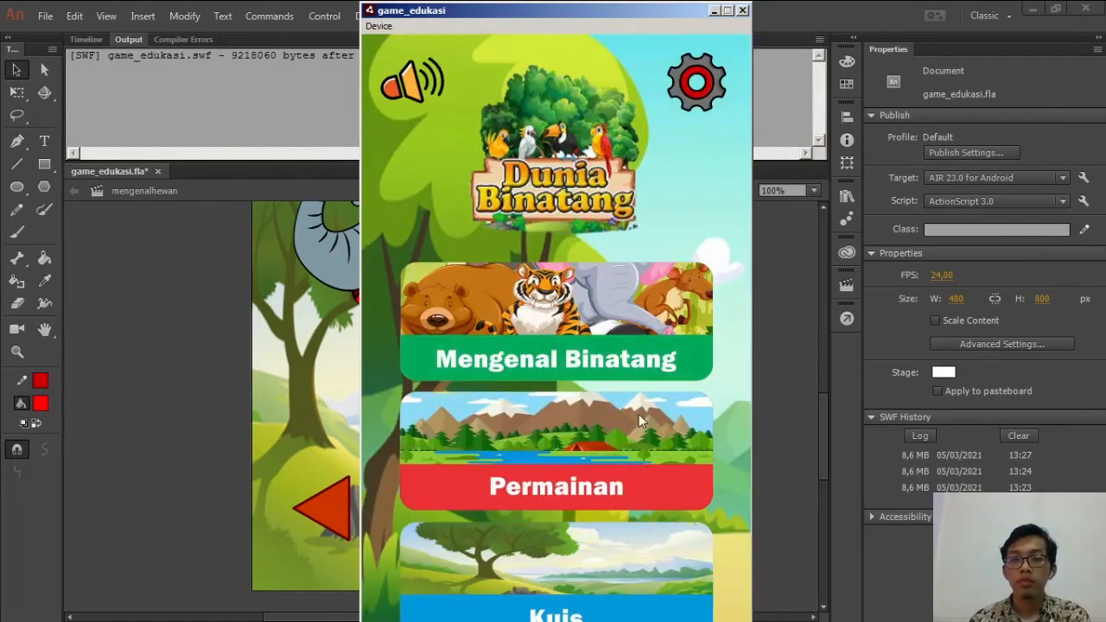
{"action": "left_click", "coordinate": [406, 80]}
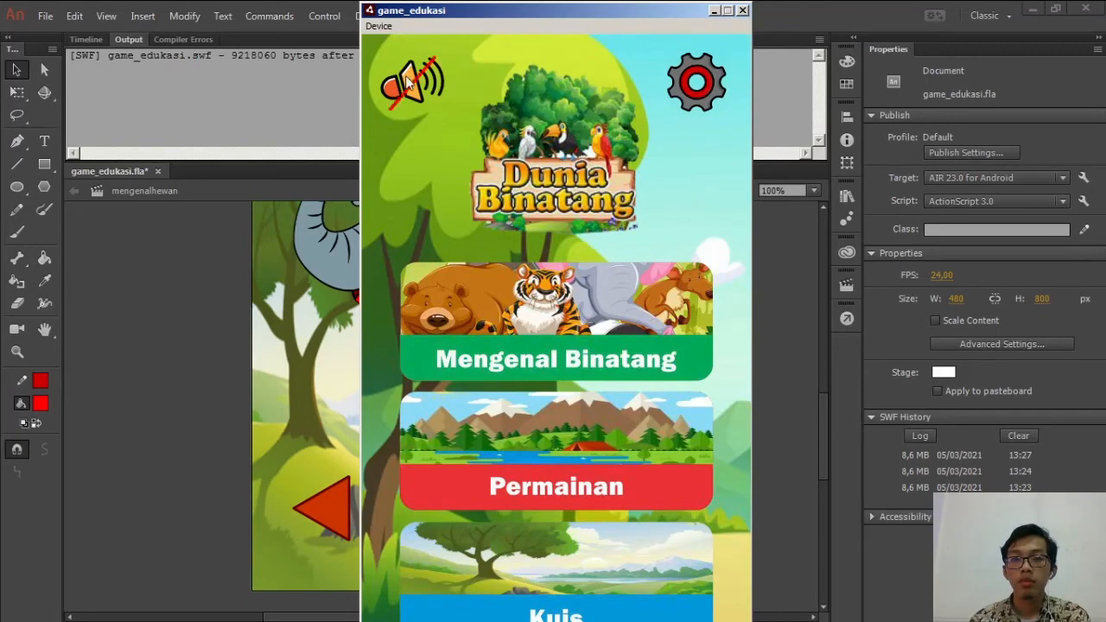
{"action": "left_click", "coordinate": [495, 297]}
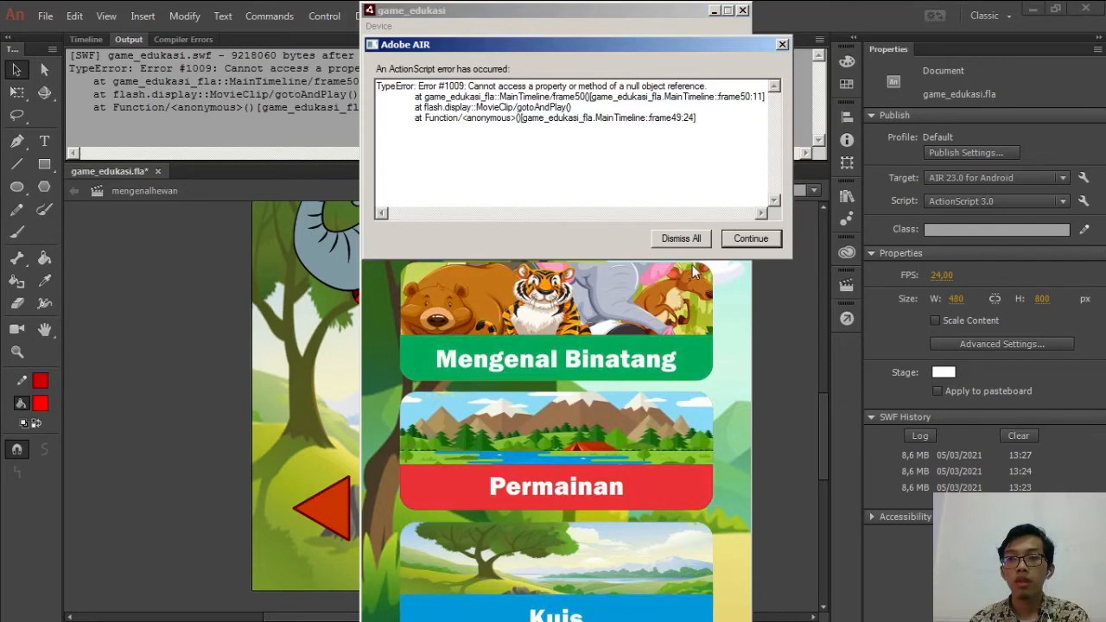
{"action": "left_click", "coordinate": [751, 239]}
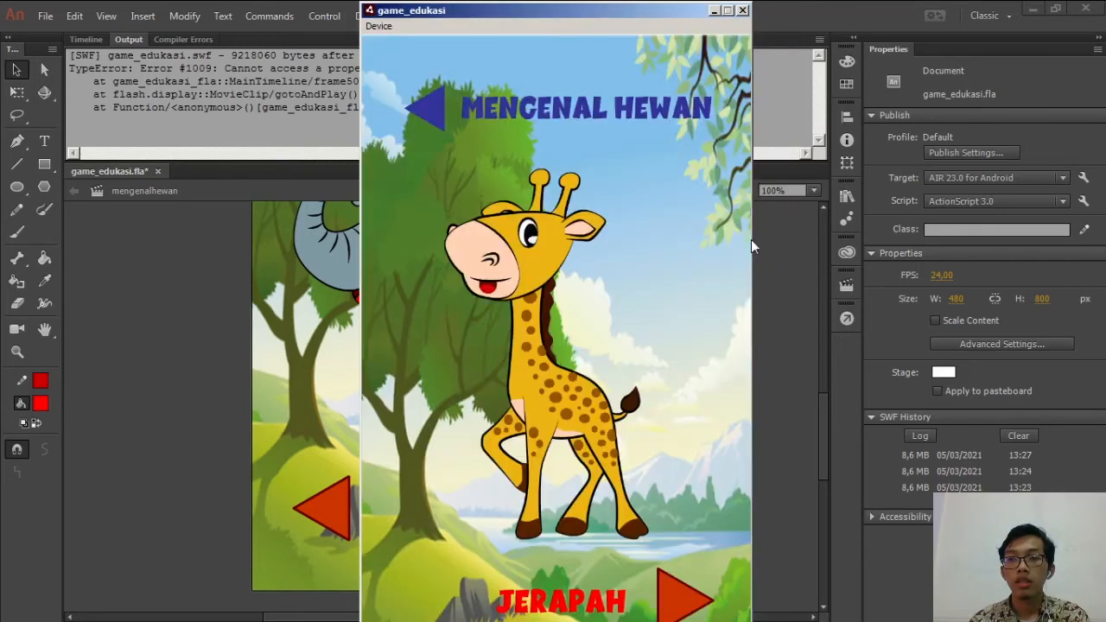
{"action": "left_click", "coordinate": [673, 593]}
{"action": "left_click", "coordinate": [673, 593]}
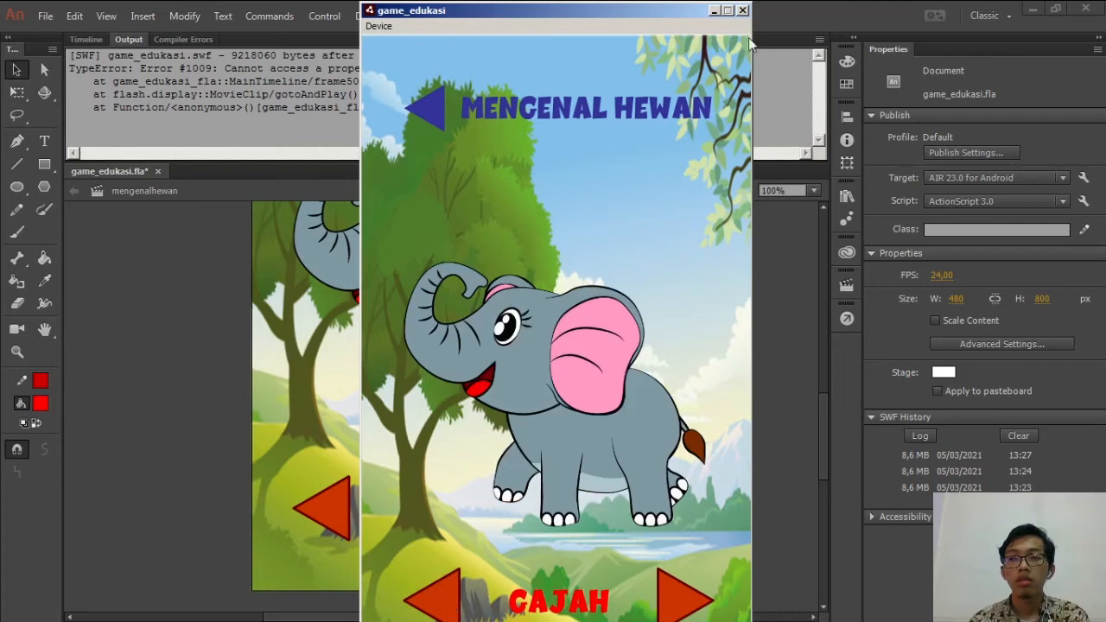
Close the test movie and examine the btn_back listener in the action layer's frame 1 script against the arrows on frames 1 and 2
{"action": "left_click", "coordinate": [742, 10]}
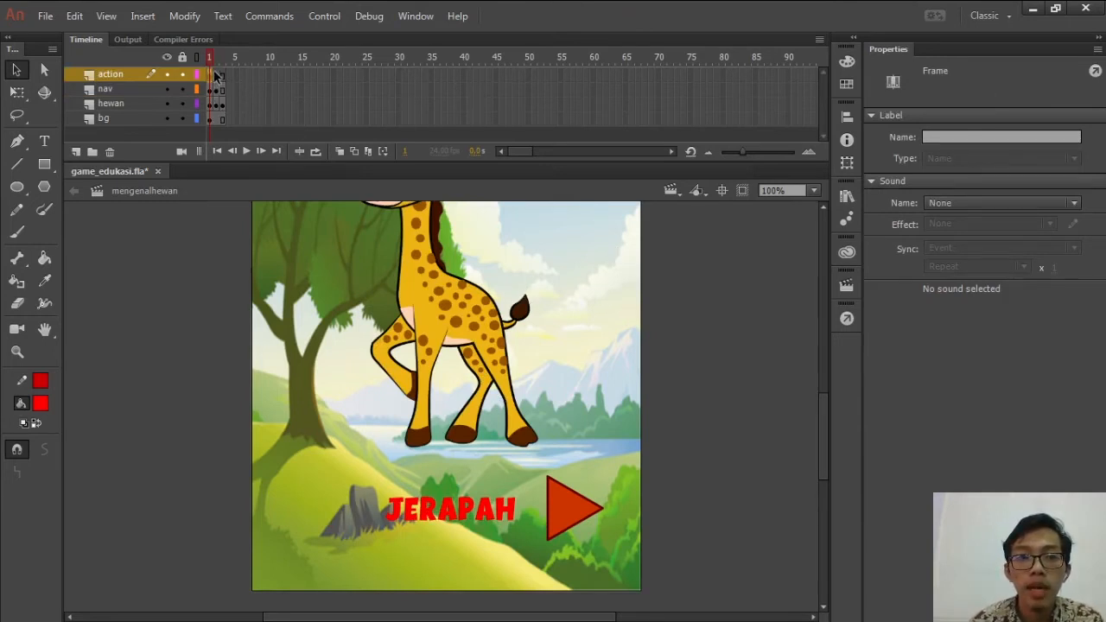
{"action": "left_click", "coordinate": [851, 324]}
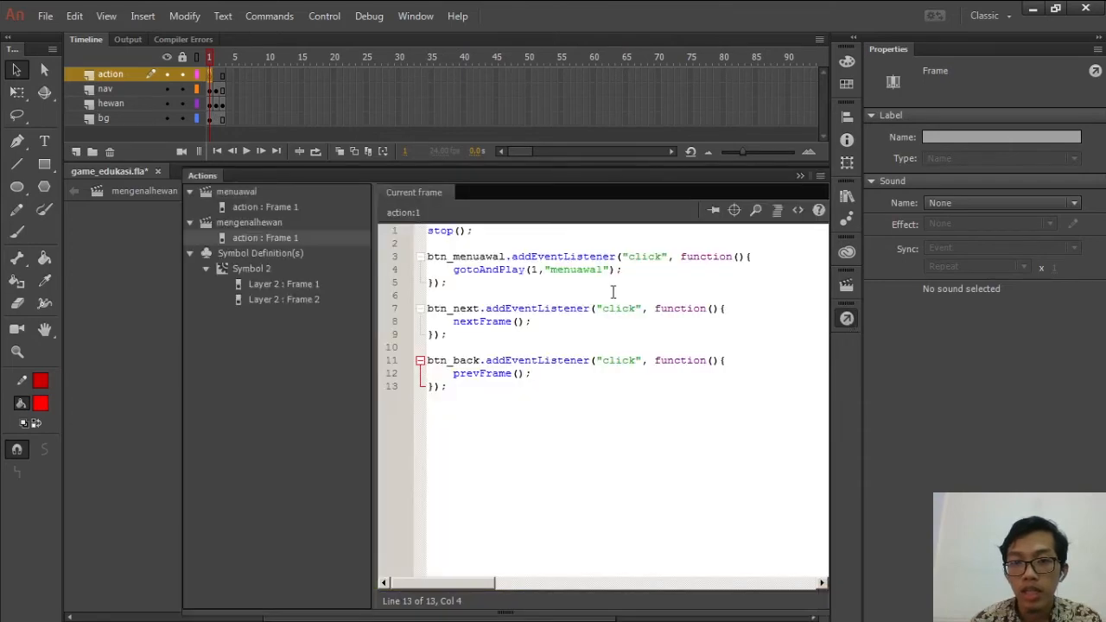
{"action": "left_click_drag", "start_coordinate": [484, 360], "coordinate": [427, 361]}
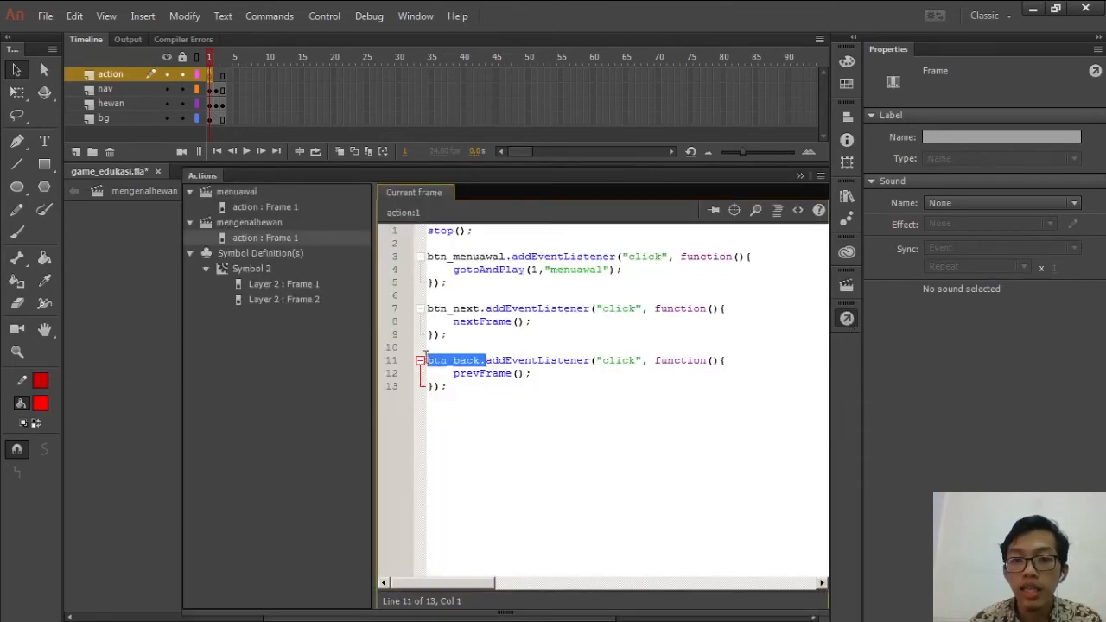
{"action": "left_click", "coordinate": [797, 178]}
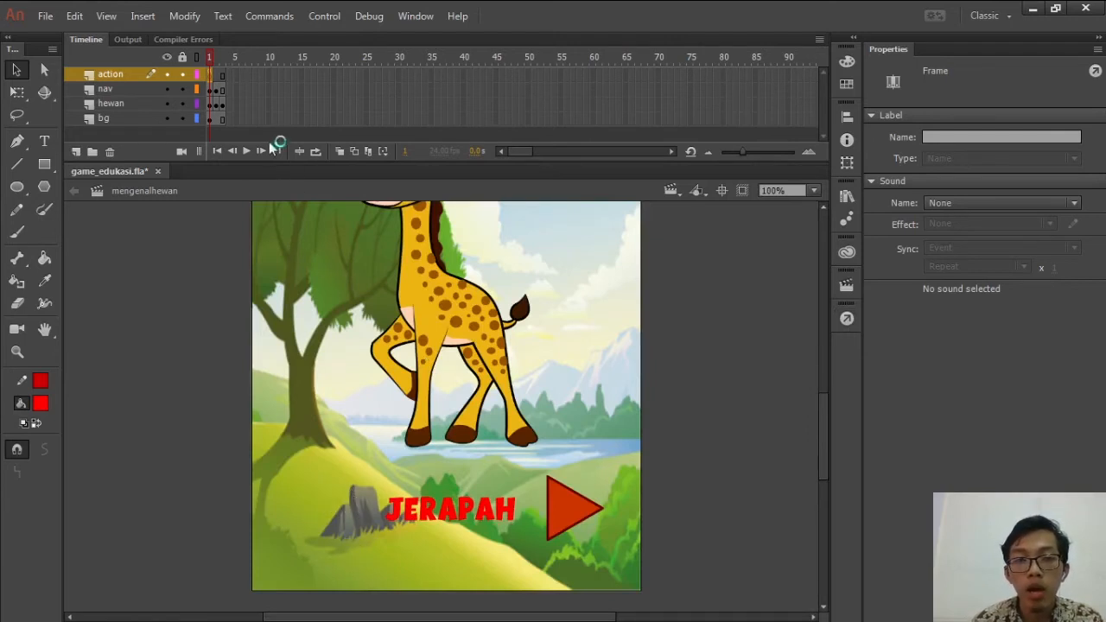
{"action": "left_click", "coordinate": [217, 62]}
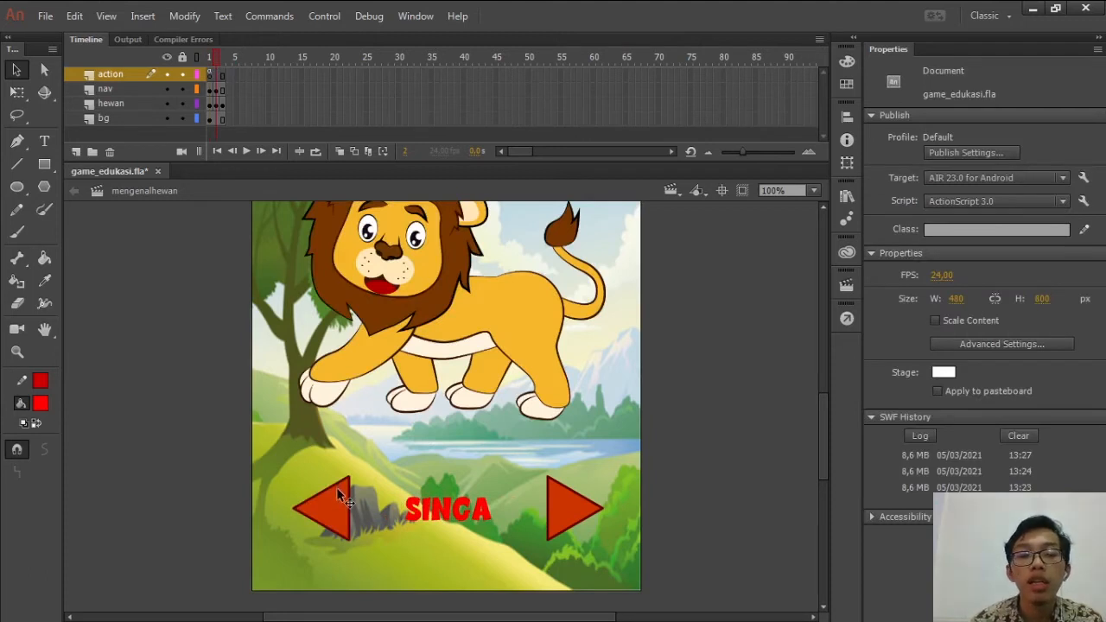
{"action": "left_click", "coordinate": [209, 55]}
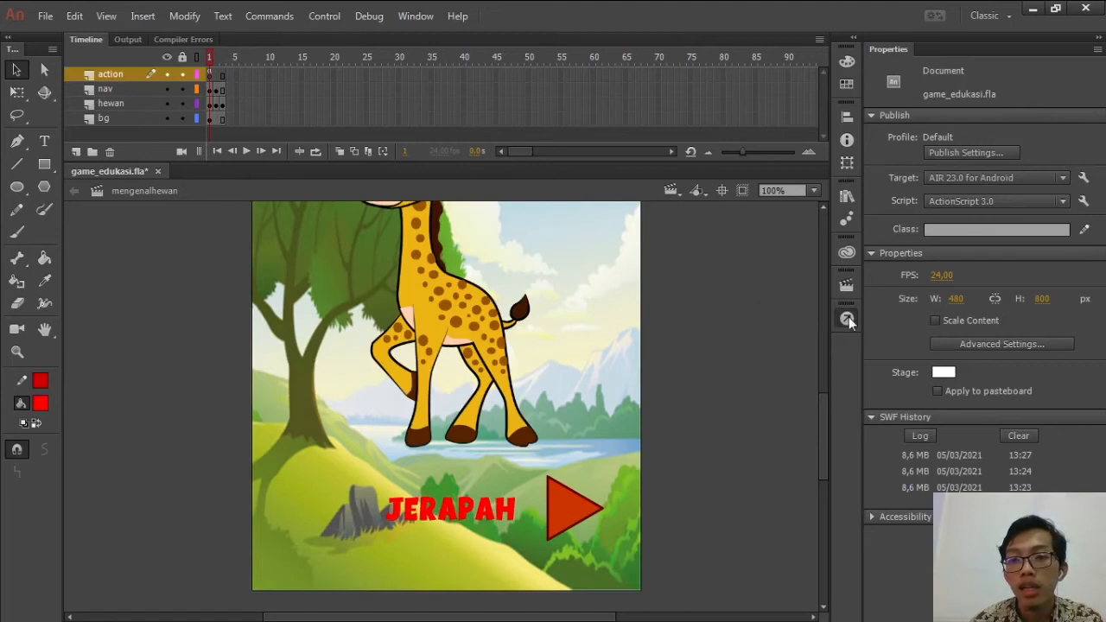
{"action": "left_click", "coordinate": [847, 319]}
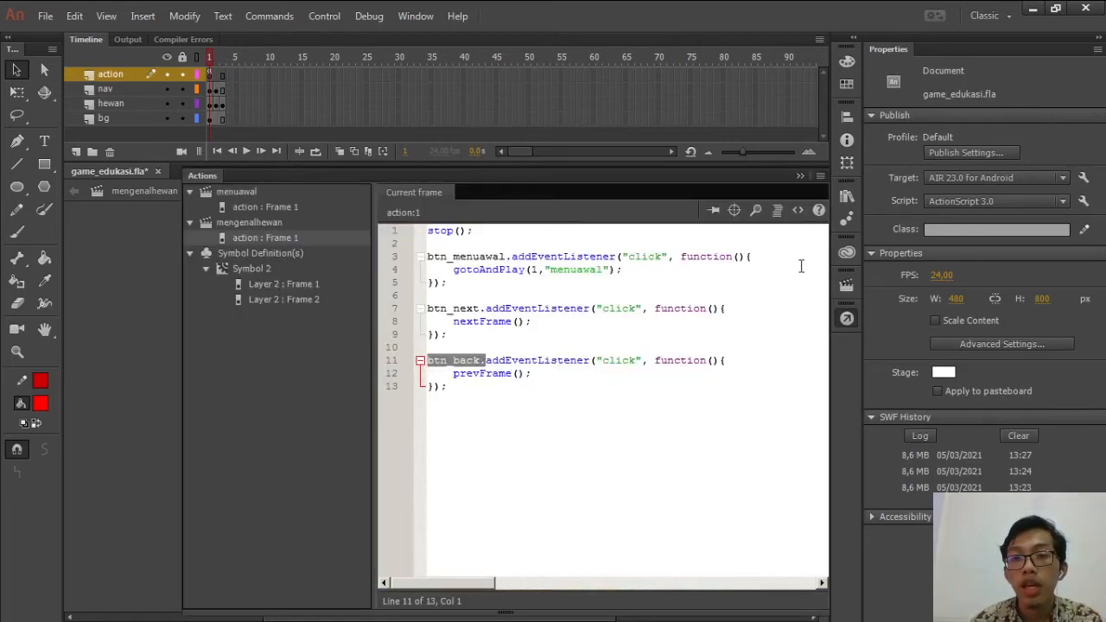
{"action": "left_click", "coordinate": [799, 176]}
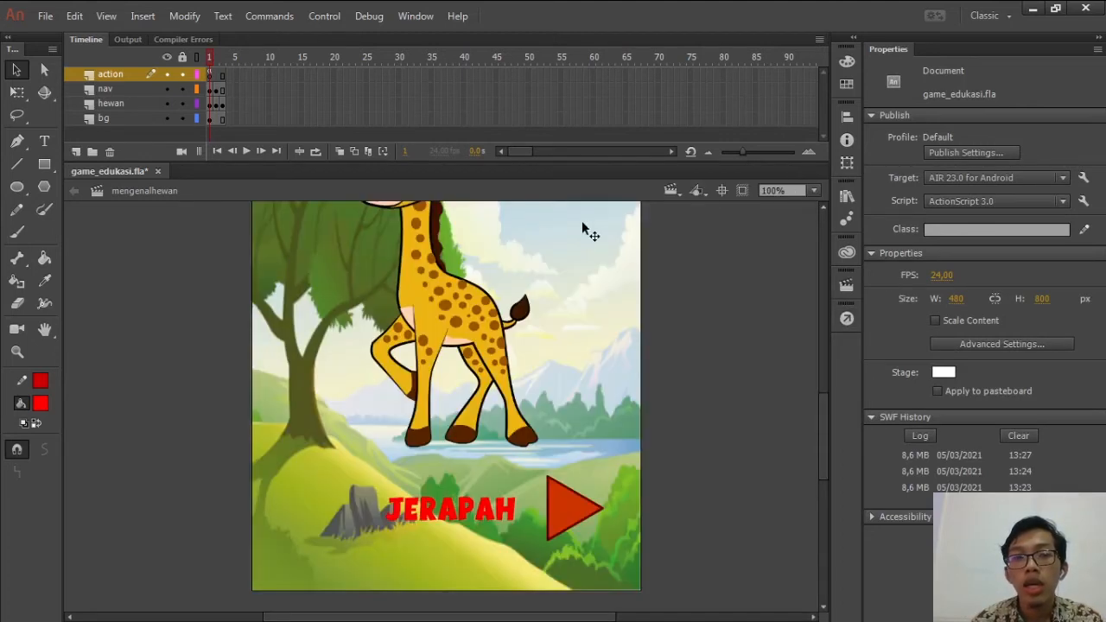
{"action": "left_click", "coordinate": [210, 75]}
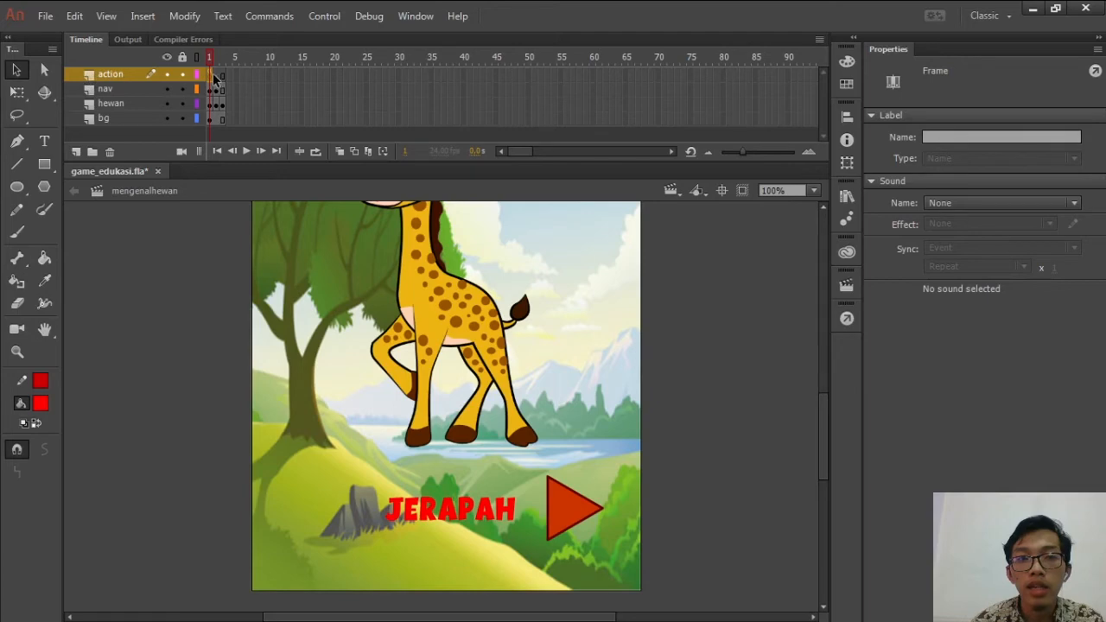
{"action": "left_click", "coordinate": [847, 319]}
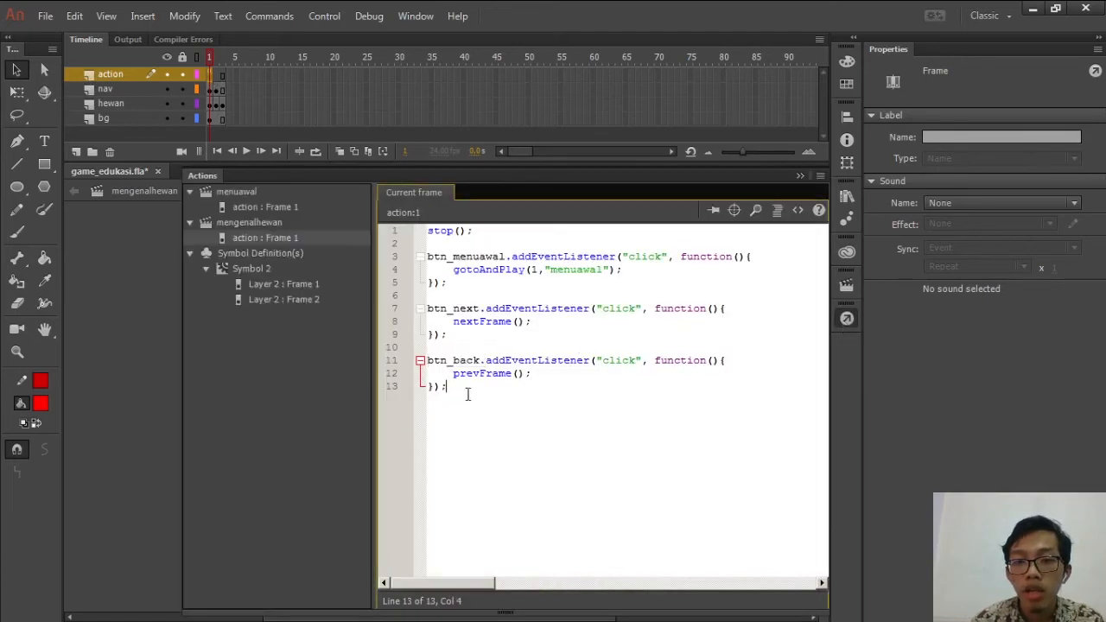
{"action": "left_click_drag", "start_coordinate": [454, 388], "coordinate": [427, 362]}
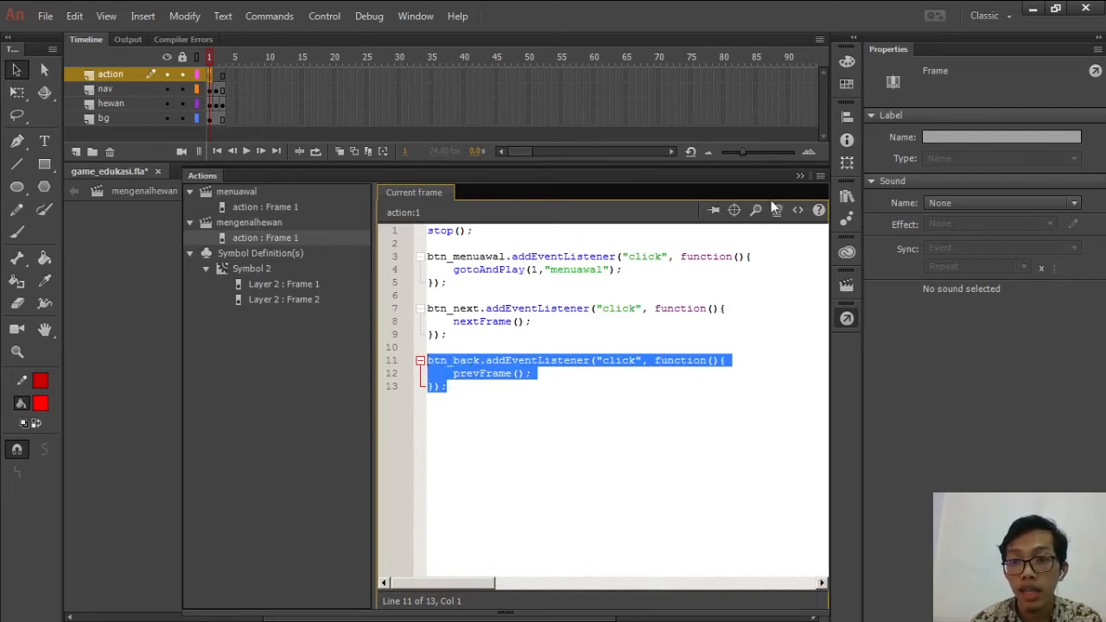
{"action": "left_click", "coordinate": [796, 176]}
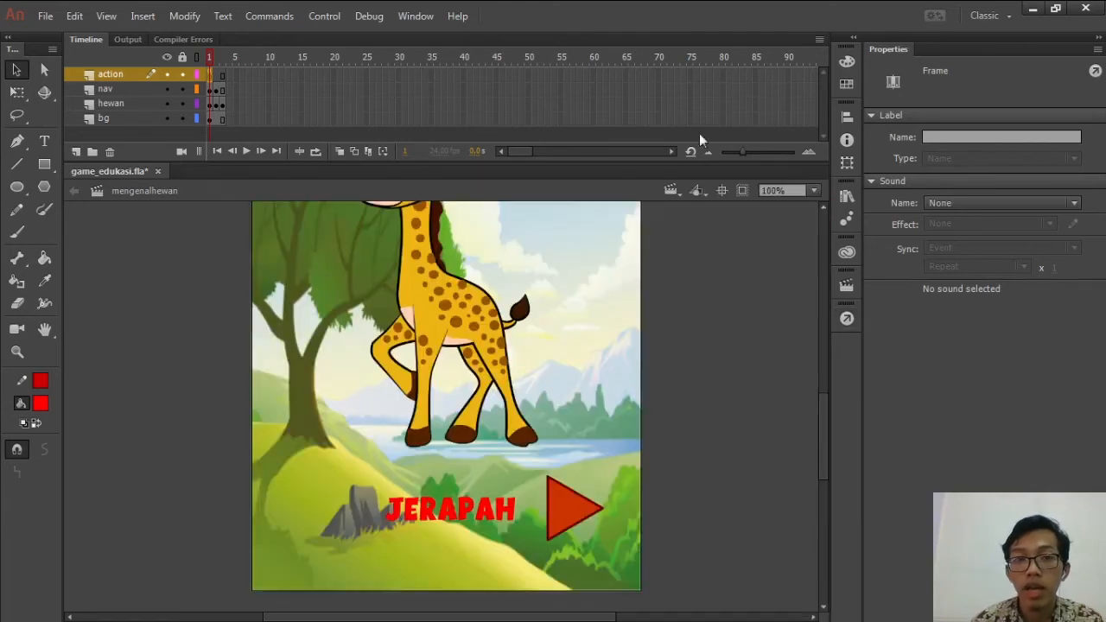
Insert a keyframe at frame 2 of the action layer
{"action": "left_click", "coordinate": [217, 76]}
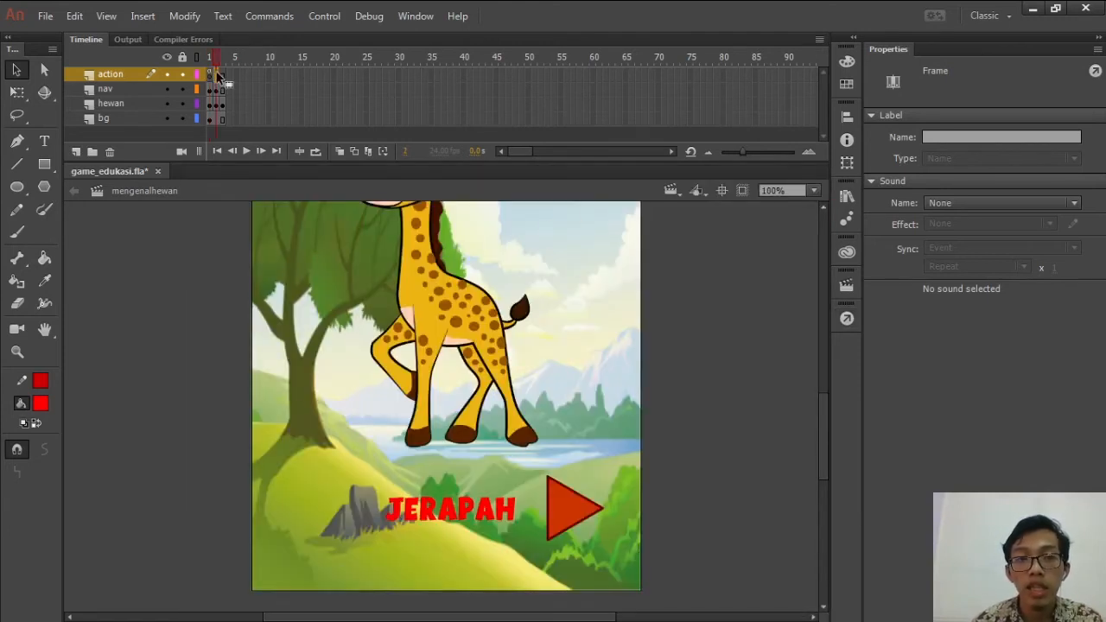
{"action": "right_click", "coordinate": [217, 76]}
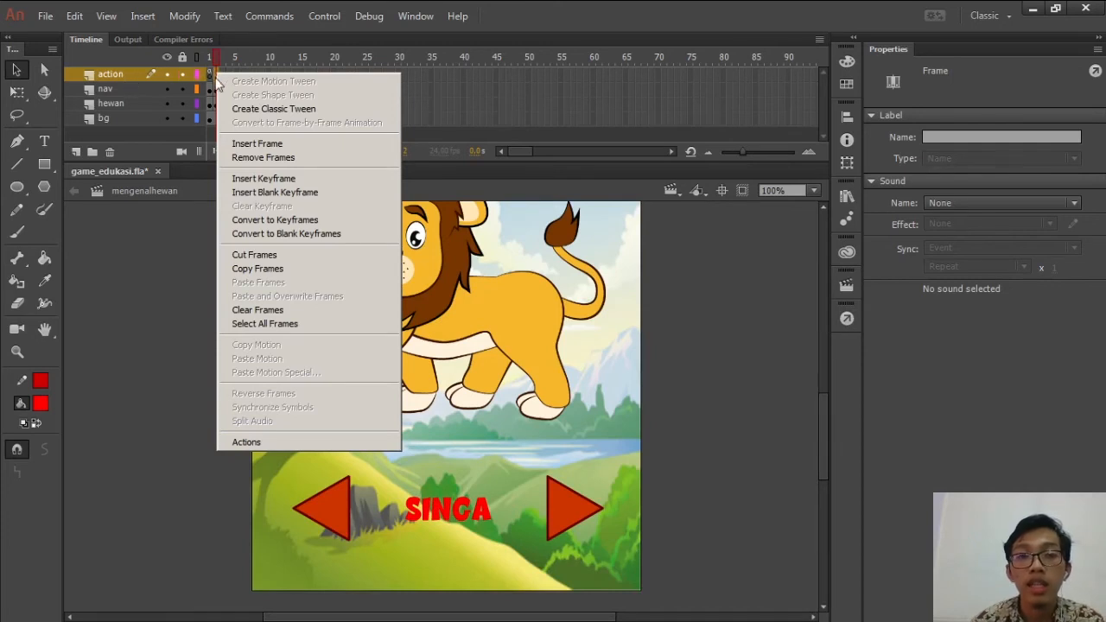
{"action": "left_click", "coordinate": [274, 181]}
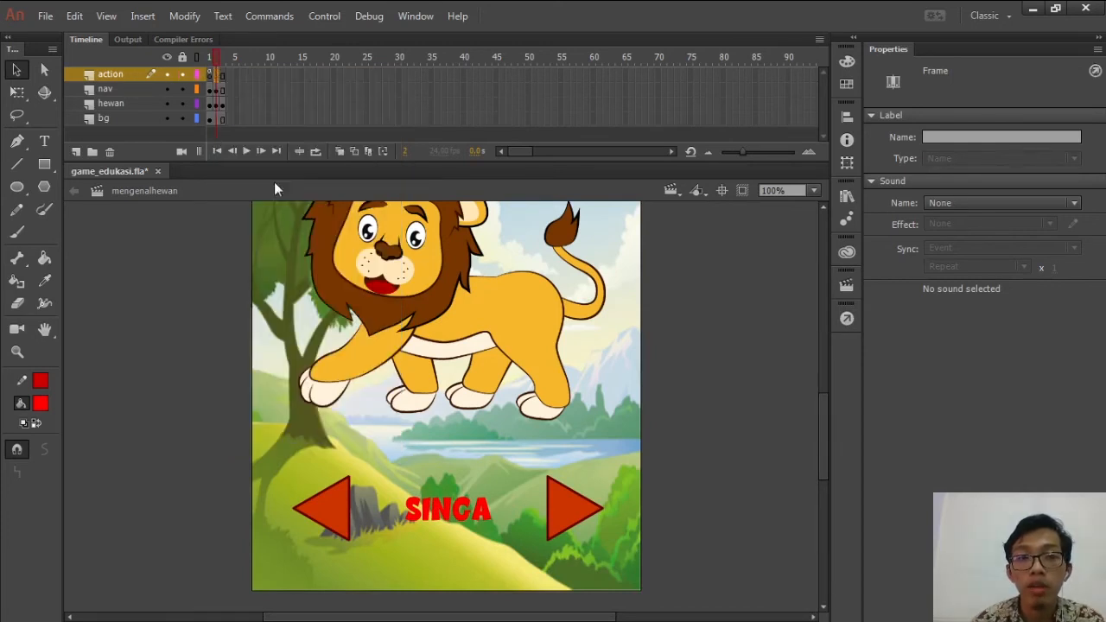
Copy the entire frame 1 script of the action layer into the script of frame 2
{"action": "left_click", "coordinate": [212, 77]}
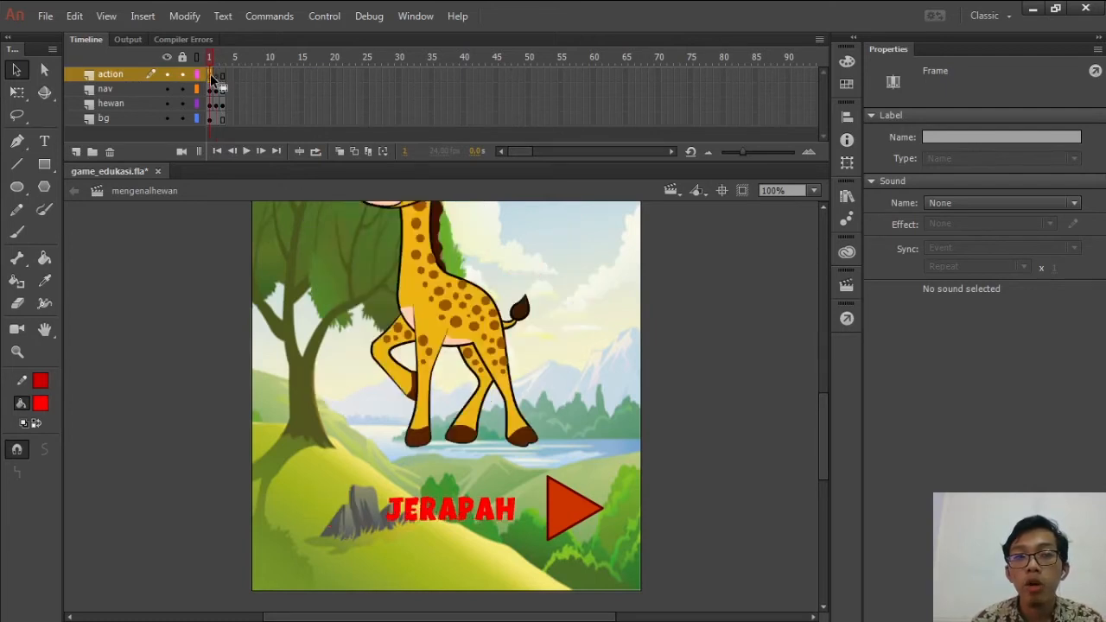
{"action": "left_click", "coordinate": [847, 319]}
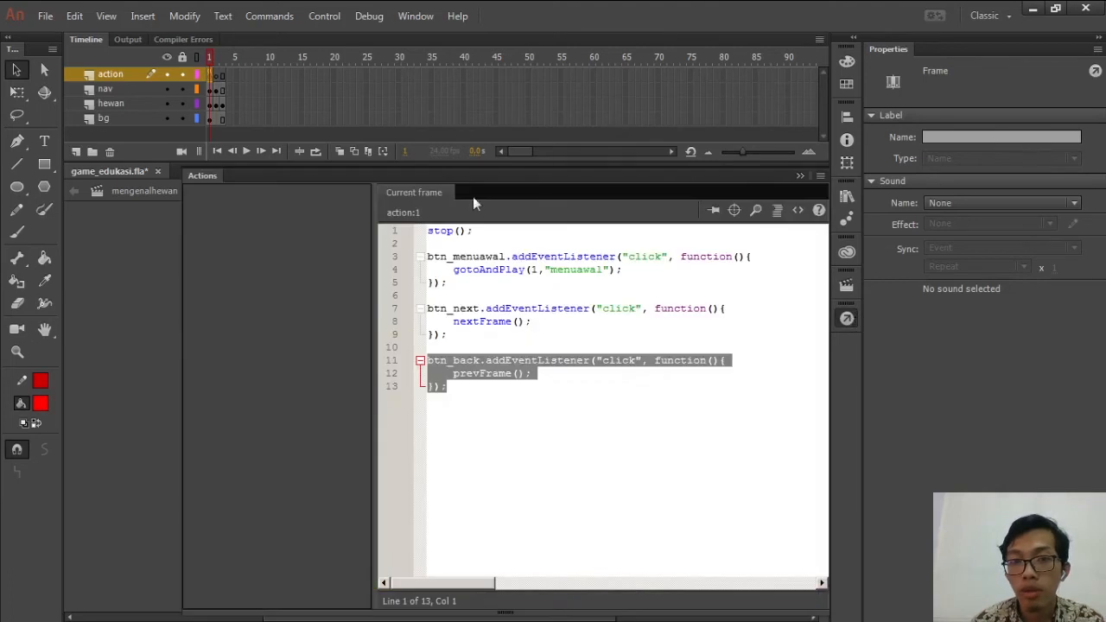
{"action": "left_click", "coordinate": [473, 403]}
{"action": "key", "text": "ctrl+a"}
{"action": "key", "text": "ctrl+c"}
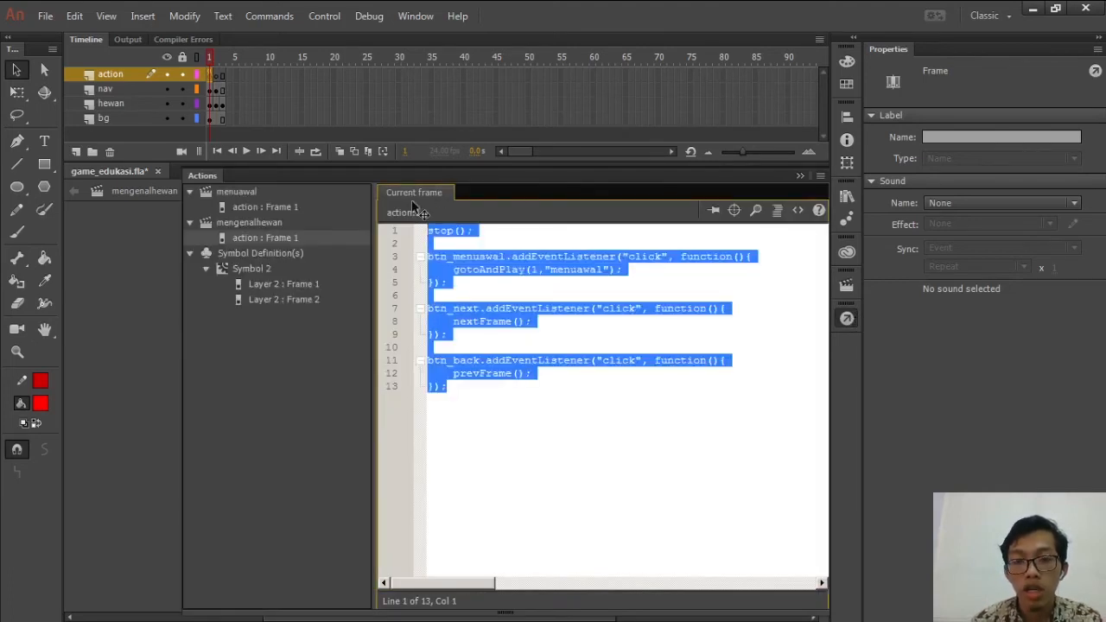
{"action": "left_click", "coordinate": [799, 175]}
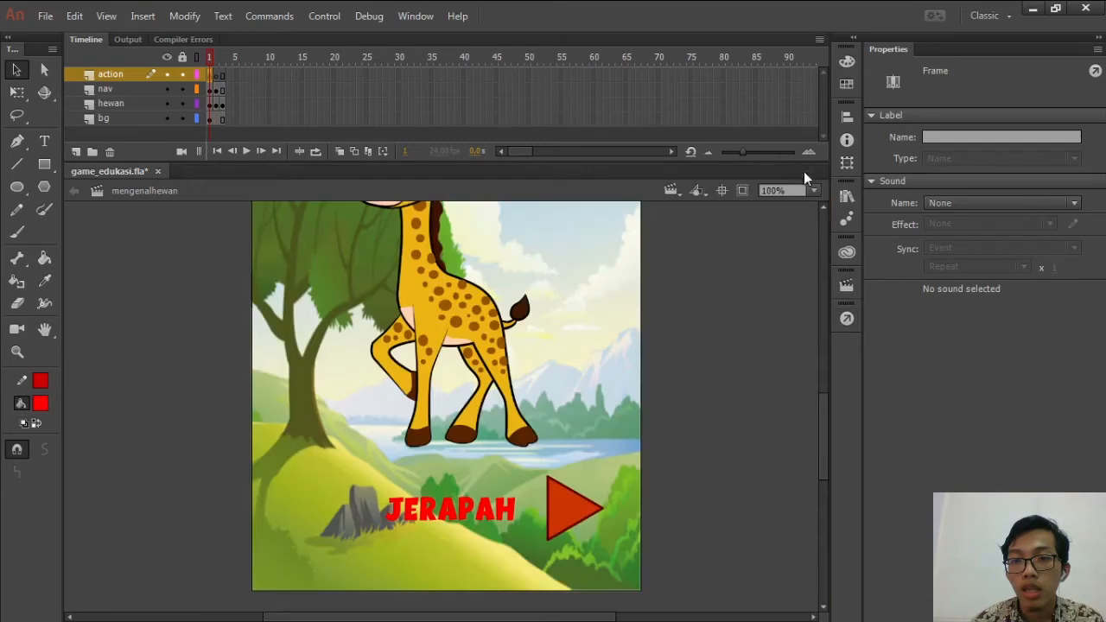
{"action": "left_click", "coordinate": [216, 74]}
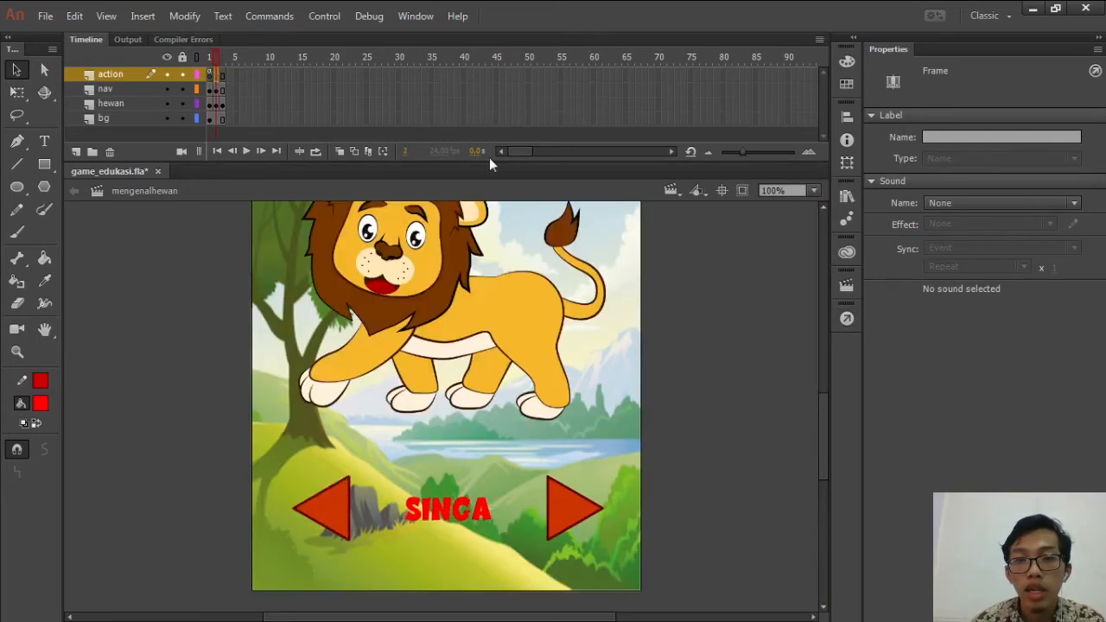
{"action": "left_click", "coordinate": [846, 318]}
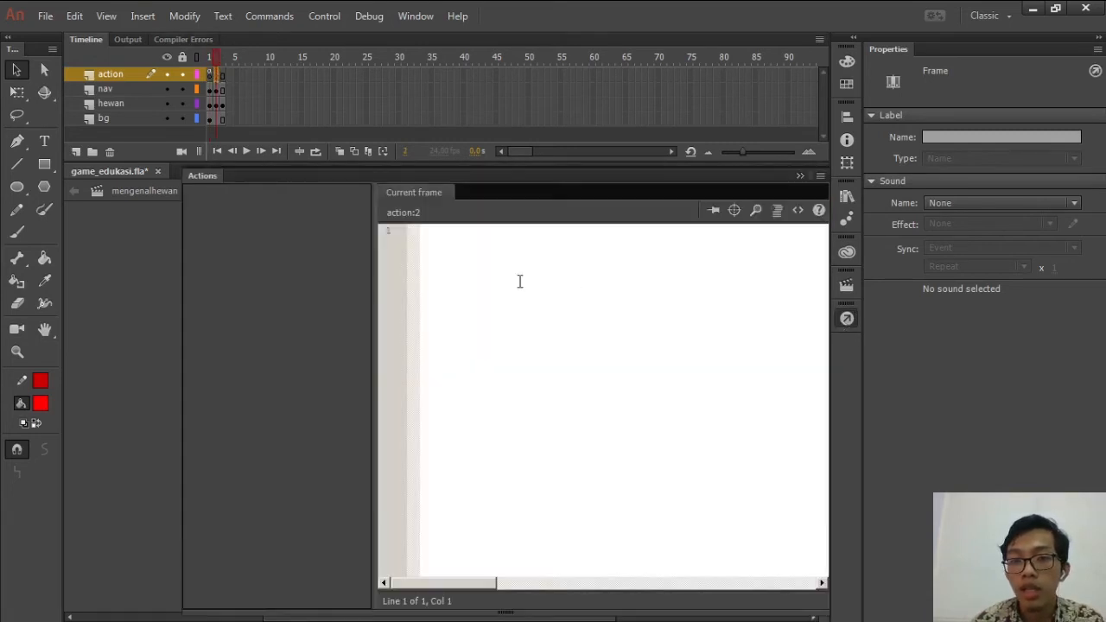
{"action": "key", "text": "ctrl+v"}
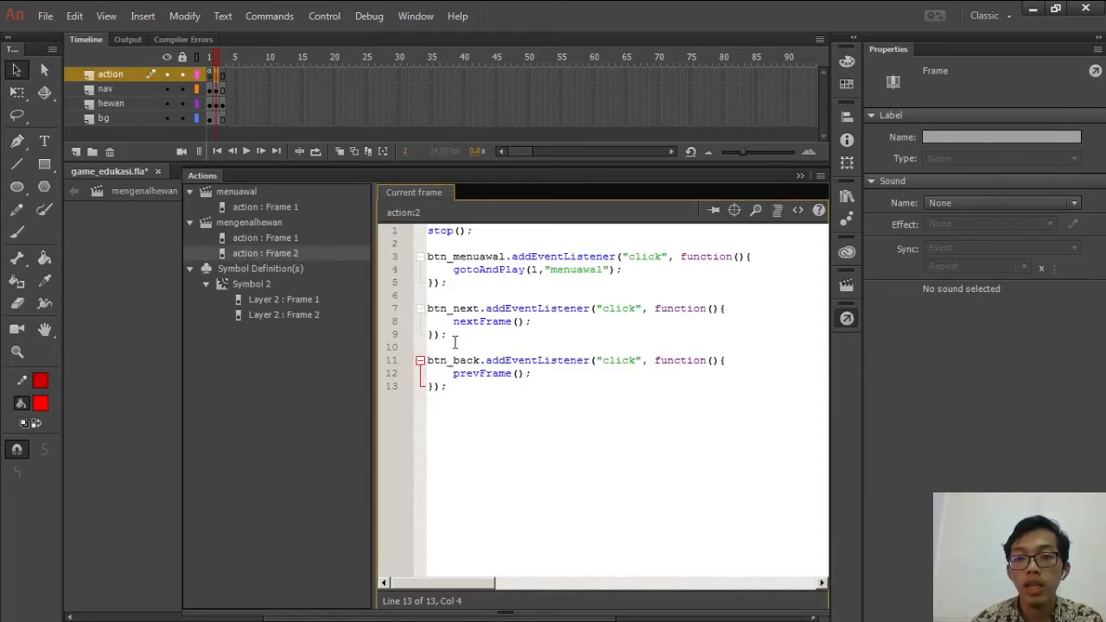
{"action": "left_click_drag", "start_coordinate": [481, 363], "coordinate": [427, 360]}
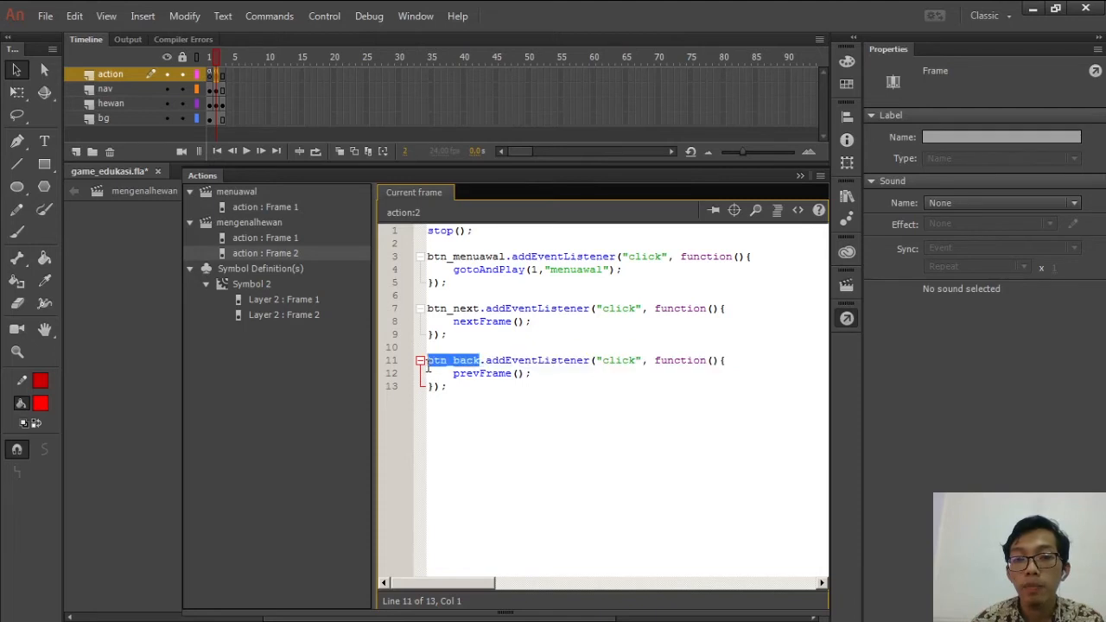
{"action": "left_click", "coordinate": [797, 176]}
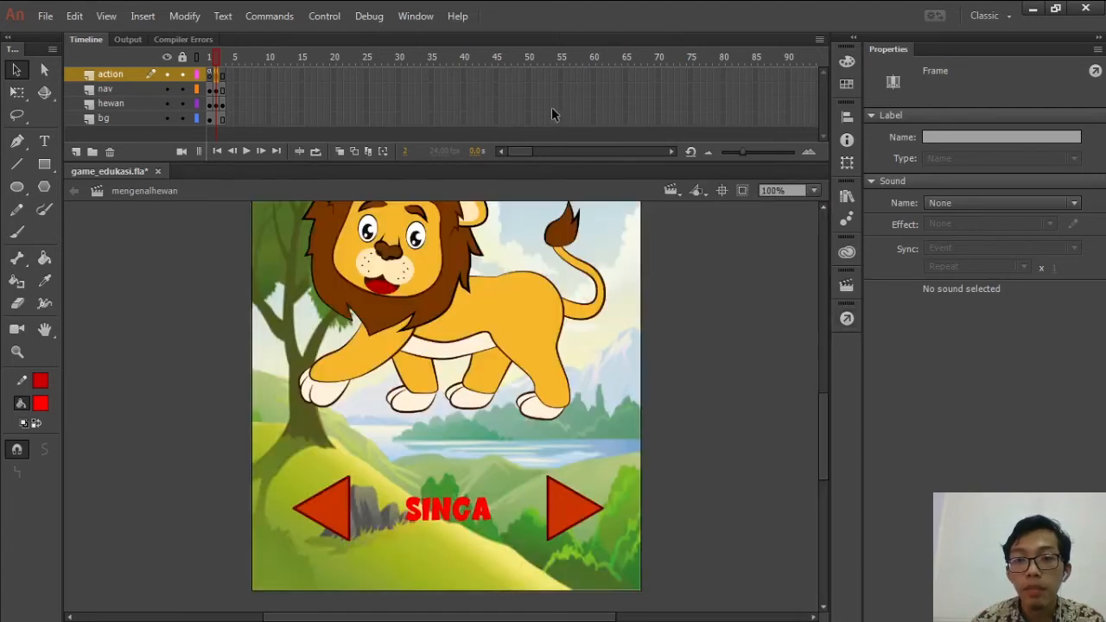
Delete the btn_back click listener with its prevFrame() call from the frame 1 script of the action layer
{"action": "left_click", "coordinate": [210, 76]}
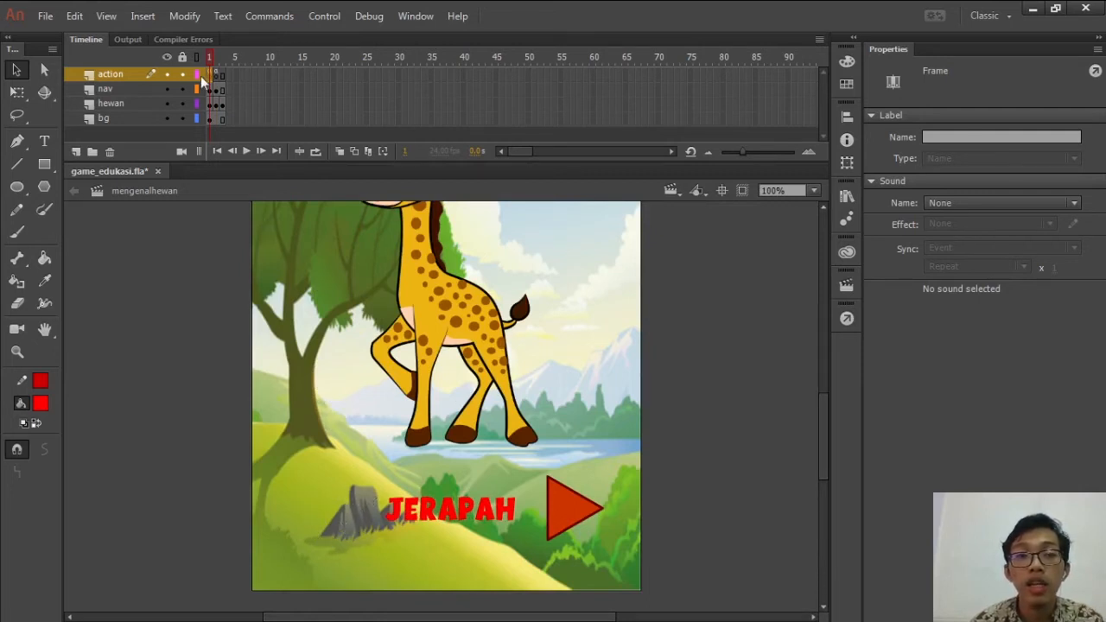
{"action": "left_click", "coordinate": [847, 318]}
{"action": "left_click", "coordinate": [563, 361]}
{"action": "left_click_drag", "start_coordinate": [447, 386], "coordinate": [422, 362]}
{"action": "key", "text": "BackSpace"}
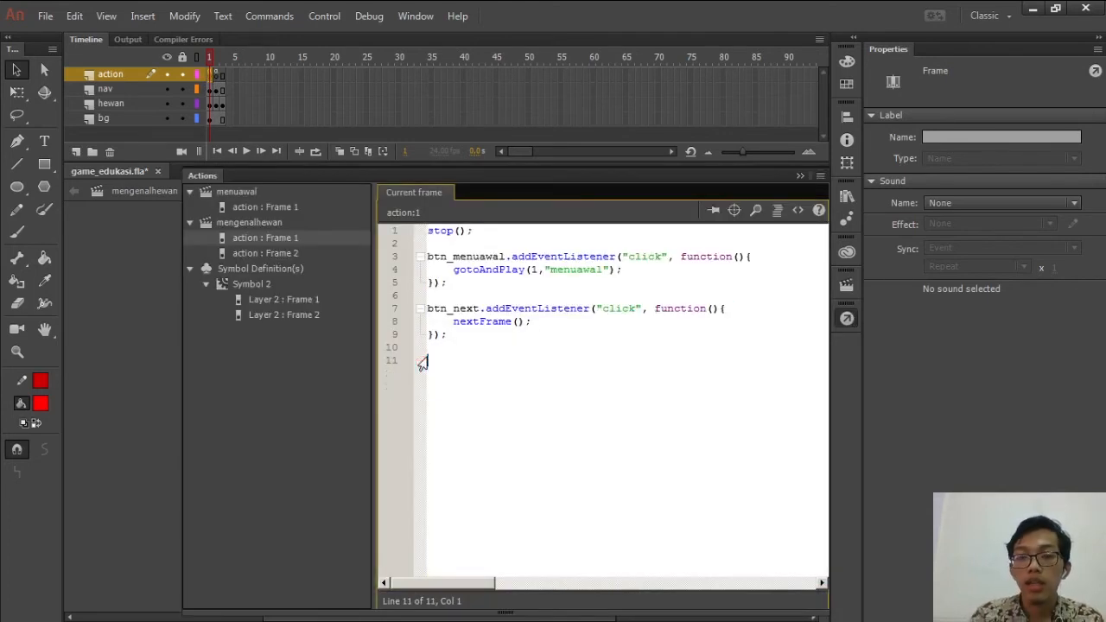
{"action": "left_click", "coordinate": [799, 176]}
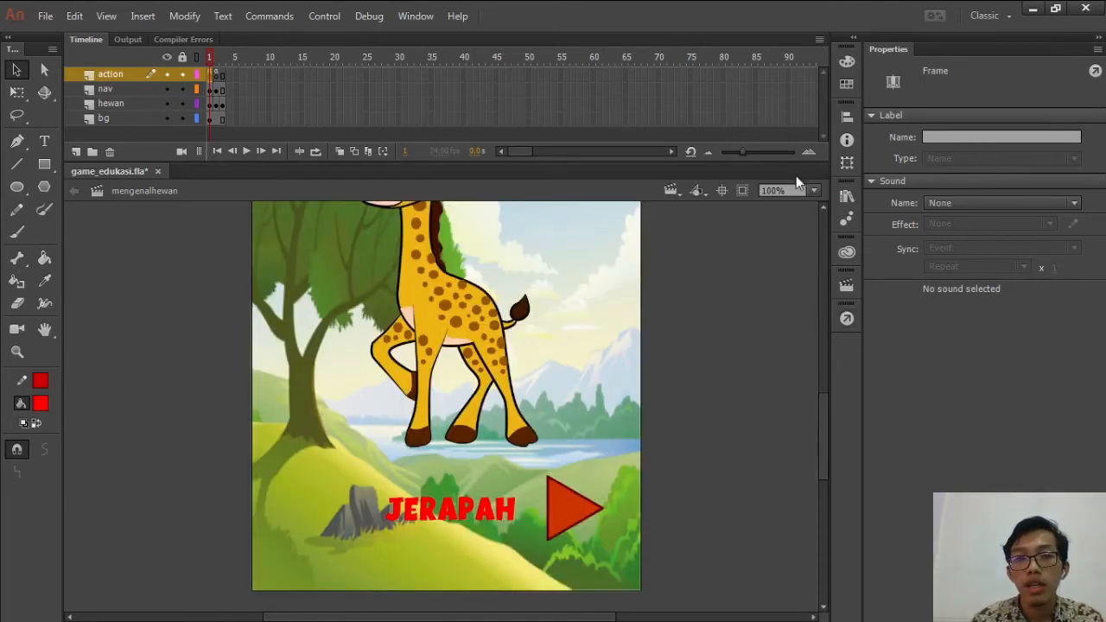
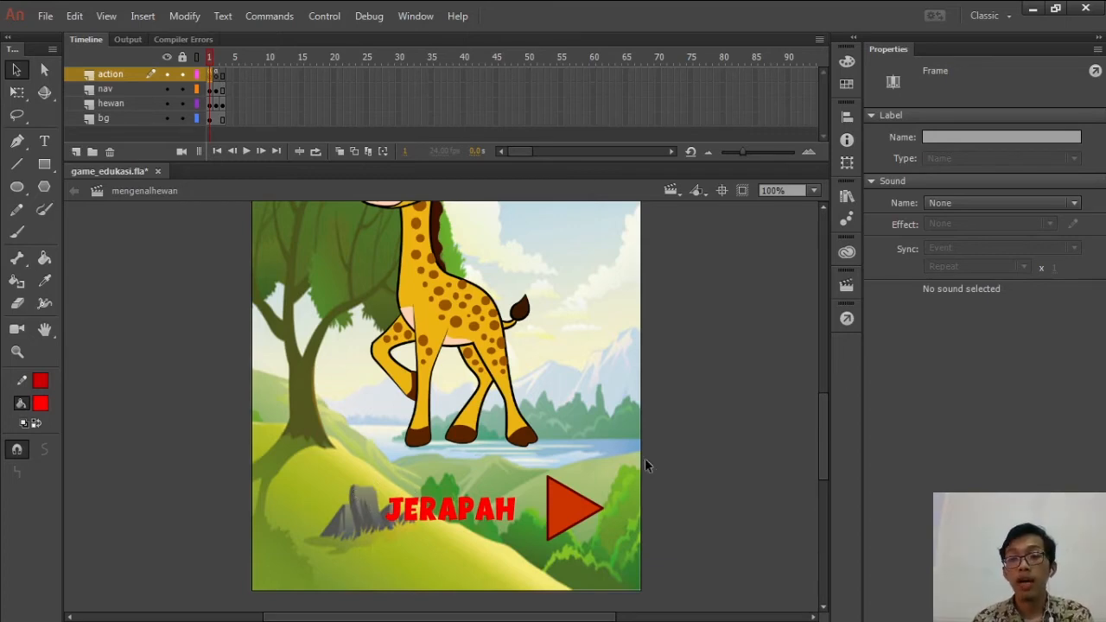
Test the movie with the sound muted, opening Mengenal Binatang and paging forward to the lion and back to the giraffe
{"action": "left_click_drag", "start_coordinate": [825, 429], "coordinate": [821, 375]}
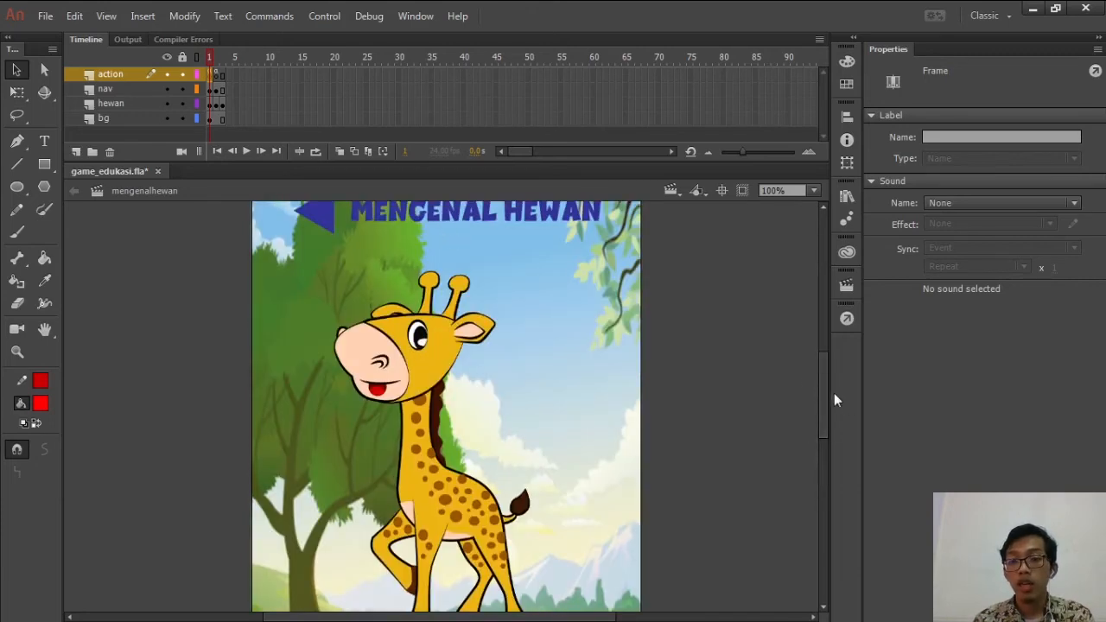
{"action": "left_click_drag", "start_coordinate": [823, 386], "coordinate": [832, 425]}
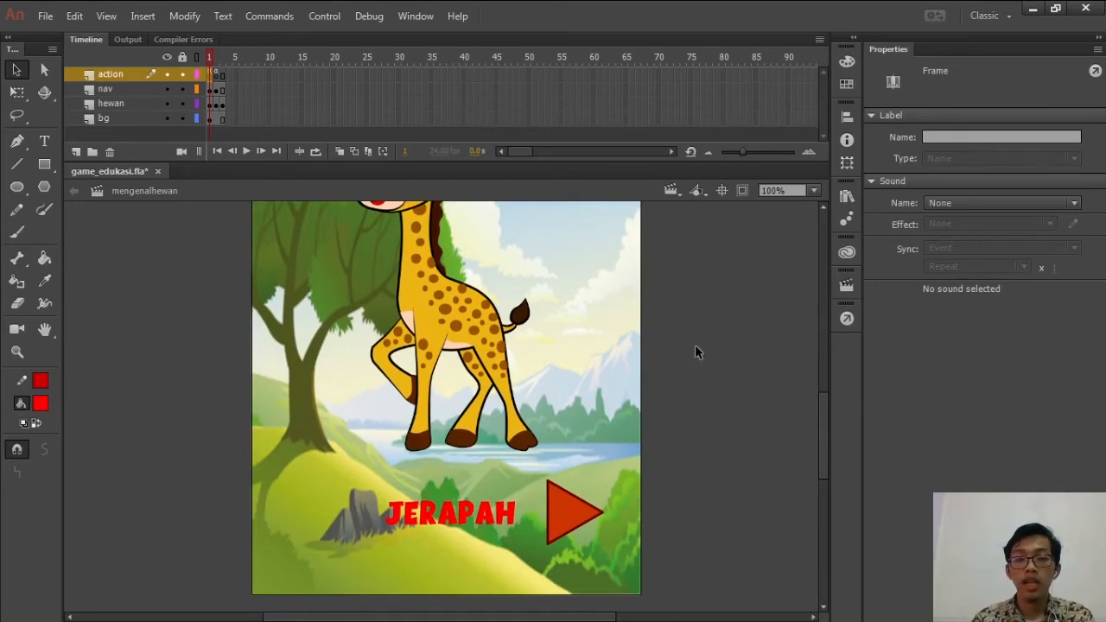
{"action": "key", "text": "ctrl+Return"}
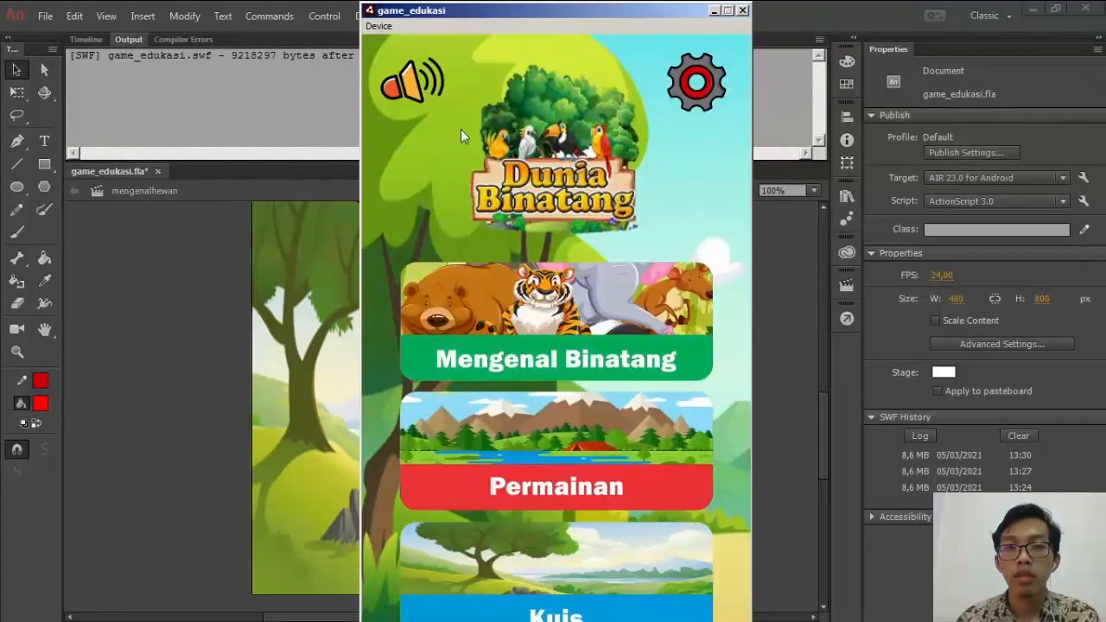
{"action": "left_click", "coordinate": [416, 93]}
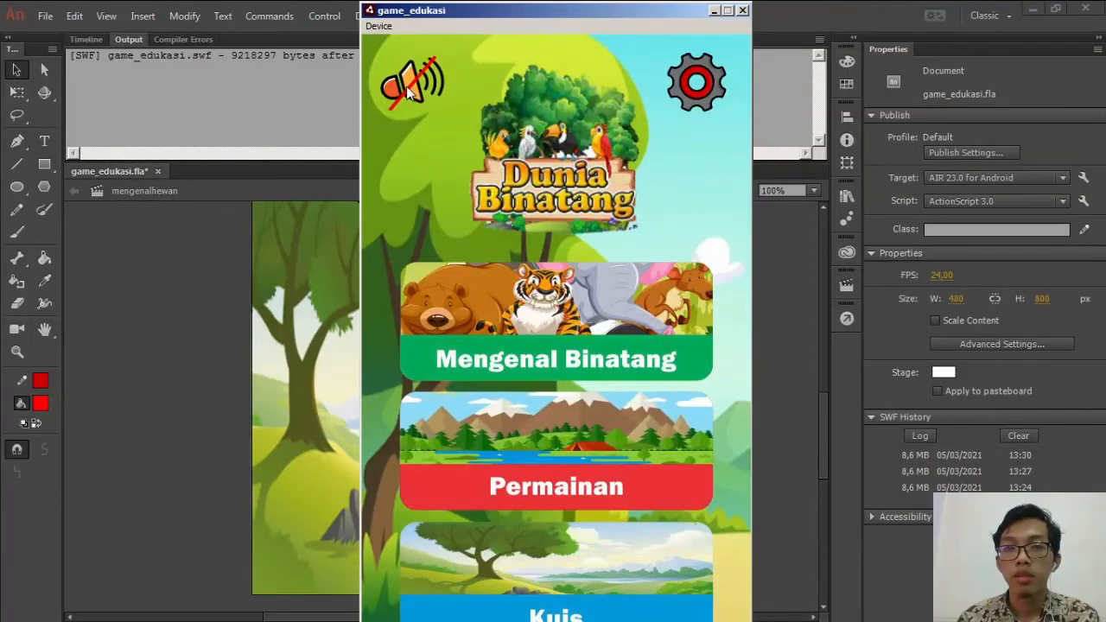
{"action": "left_click", "coordinate": [489, 315]}
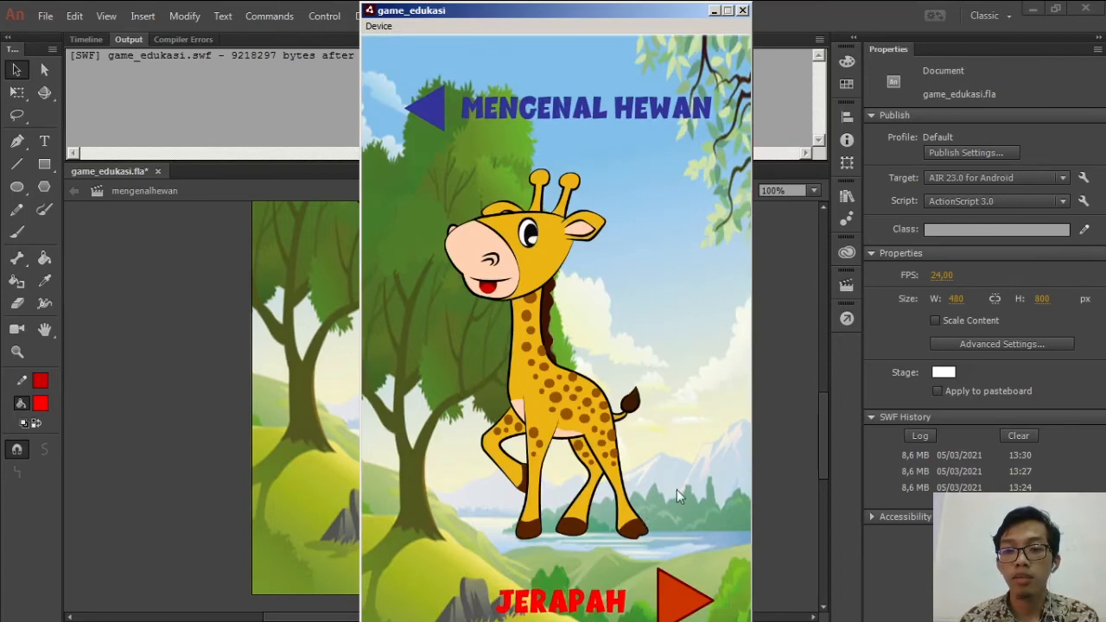
{"action": "left_click", "coordinate": [672, 598]}
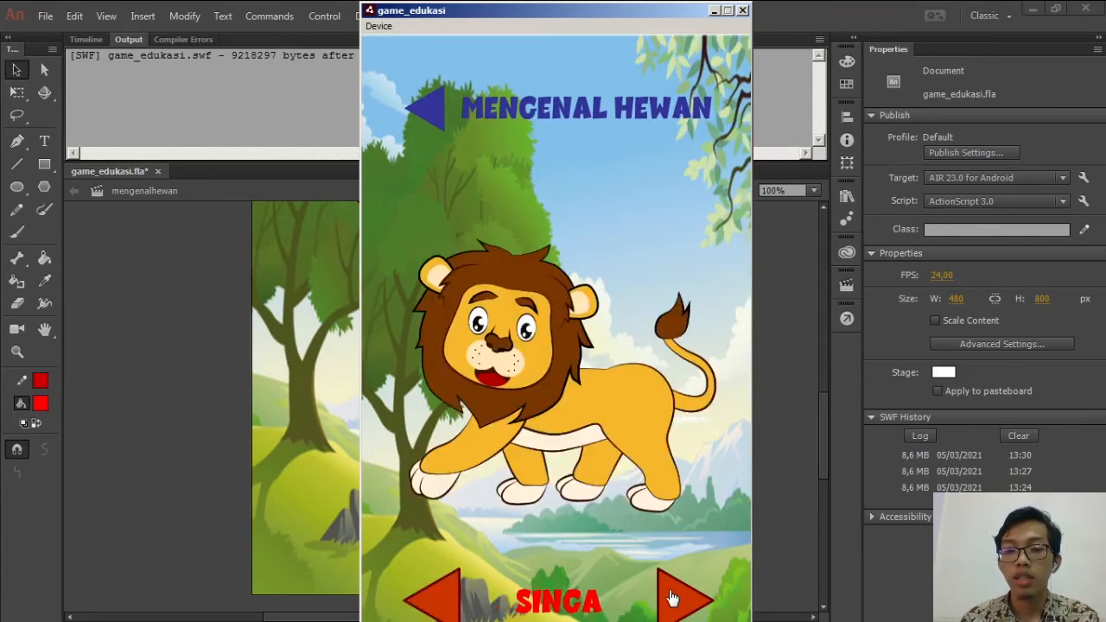
{"action": "left_click", "coordinate": [437, 597]}
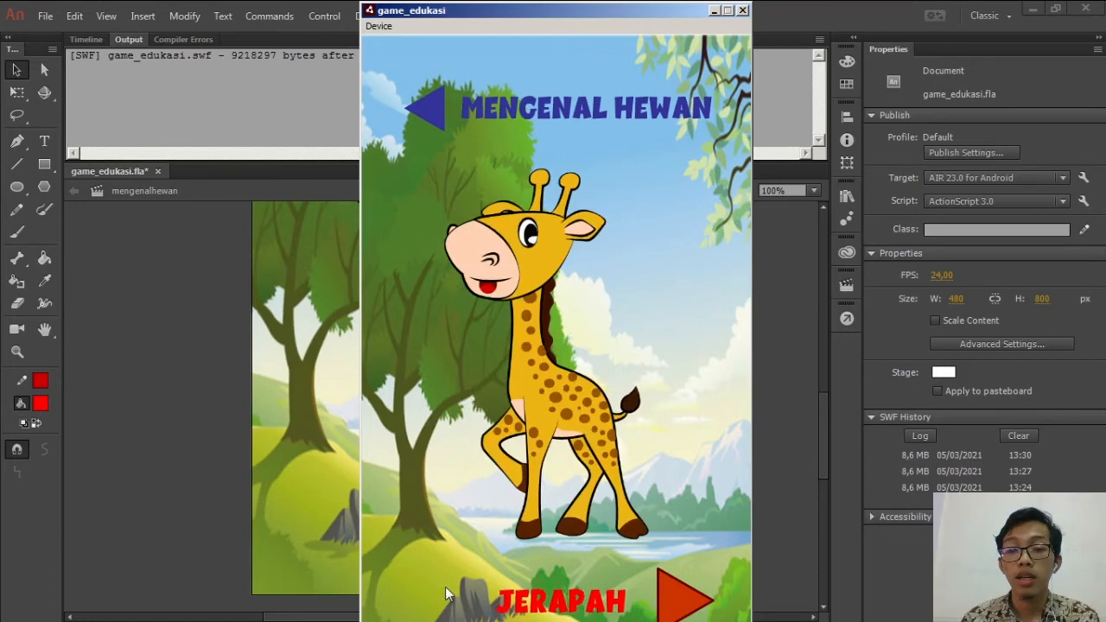
Finish the movie test by paging forward to the elephant and returning to the main menu through the Mengenal Hewan button
{"action": "left_click", "coordinate": [672, 600]}
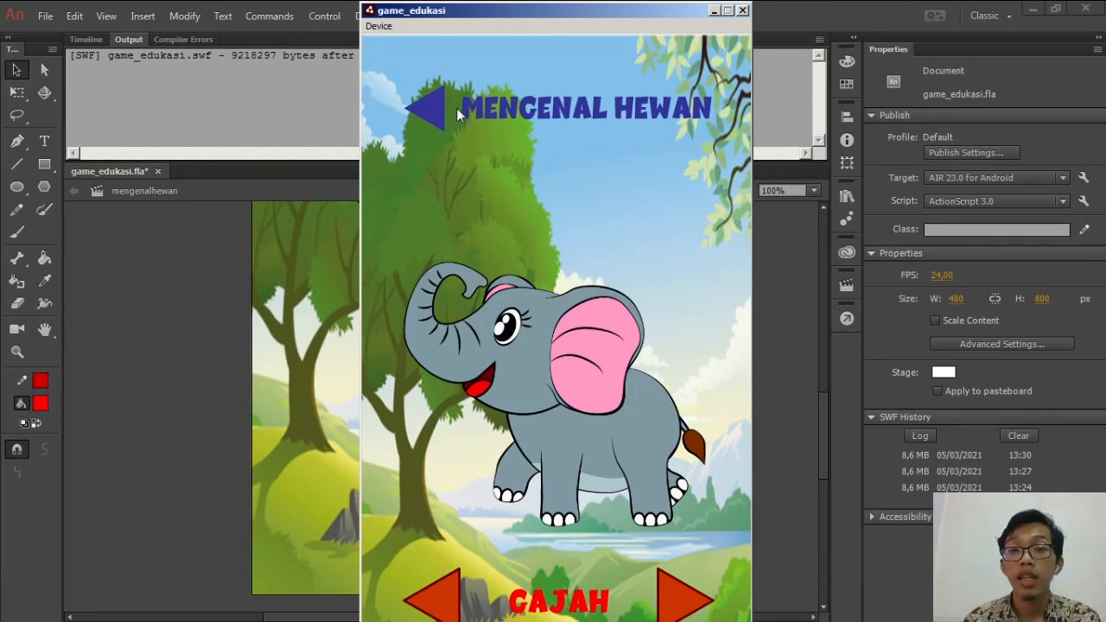
{"action": "left_click", "coordinate": [436, 120]}
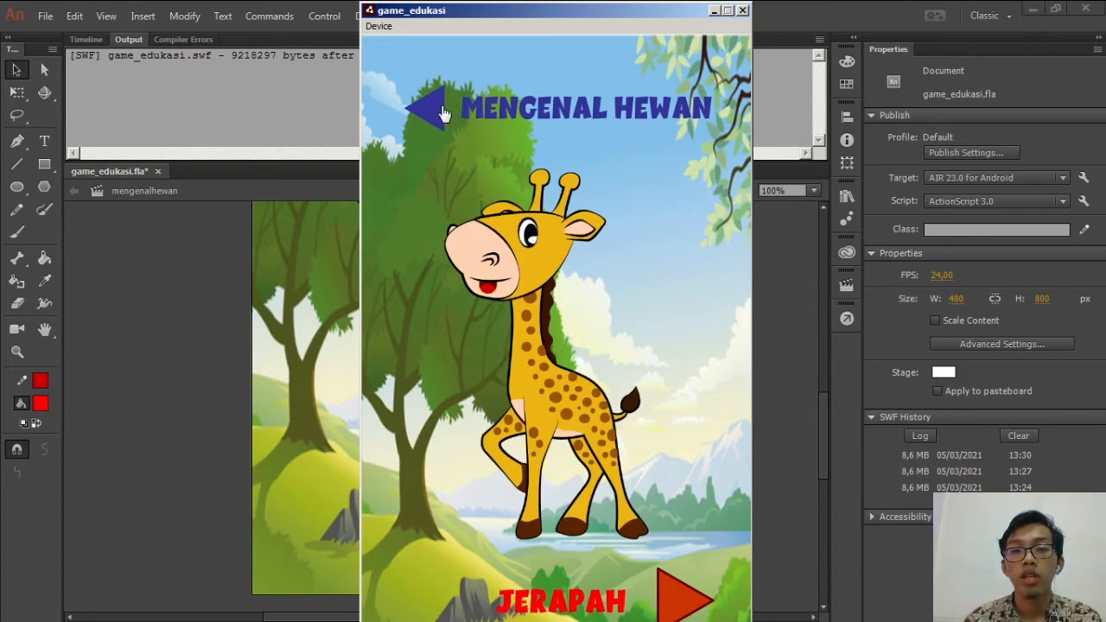
{"action": "left_click", "coordinate": [442, 113]}
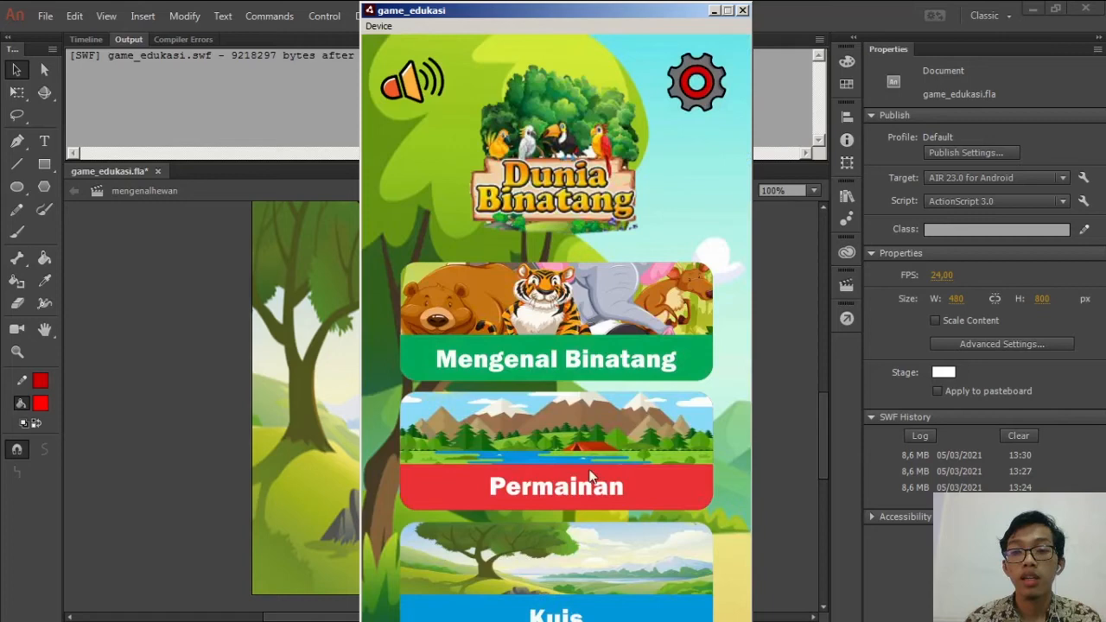
{"action": "left_click", "coordinate": [743, 10]}
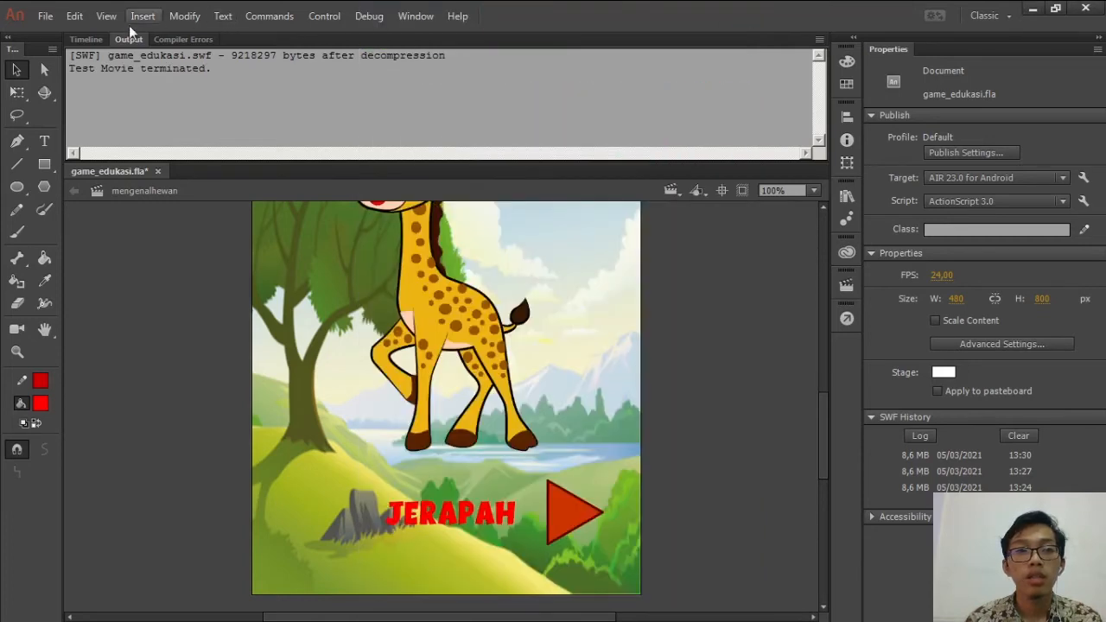
Examine the instance name of the Mengenal Hewan heading button and its click listener in the frame 1 script of the action layer
{"action": "left_click", "coordinate": [87, 39]}
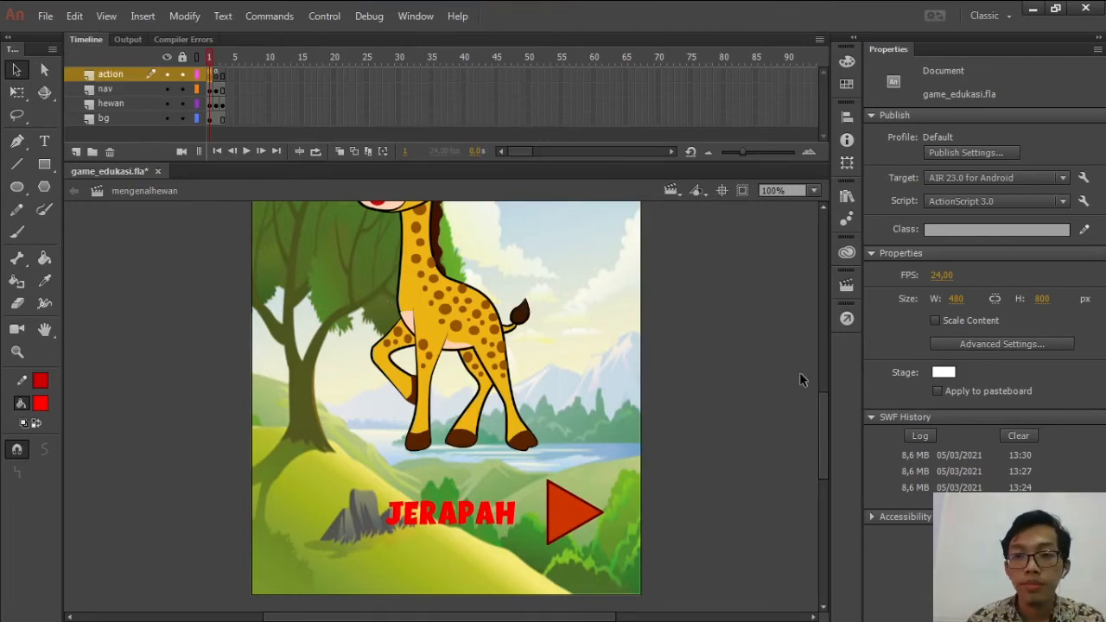
{"action": "left_click_drag", "start_coordinate": [823, 400], "coordinate": [830, 333]}
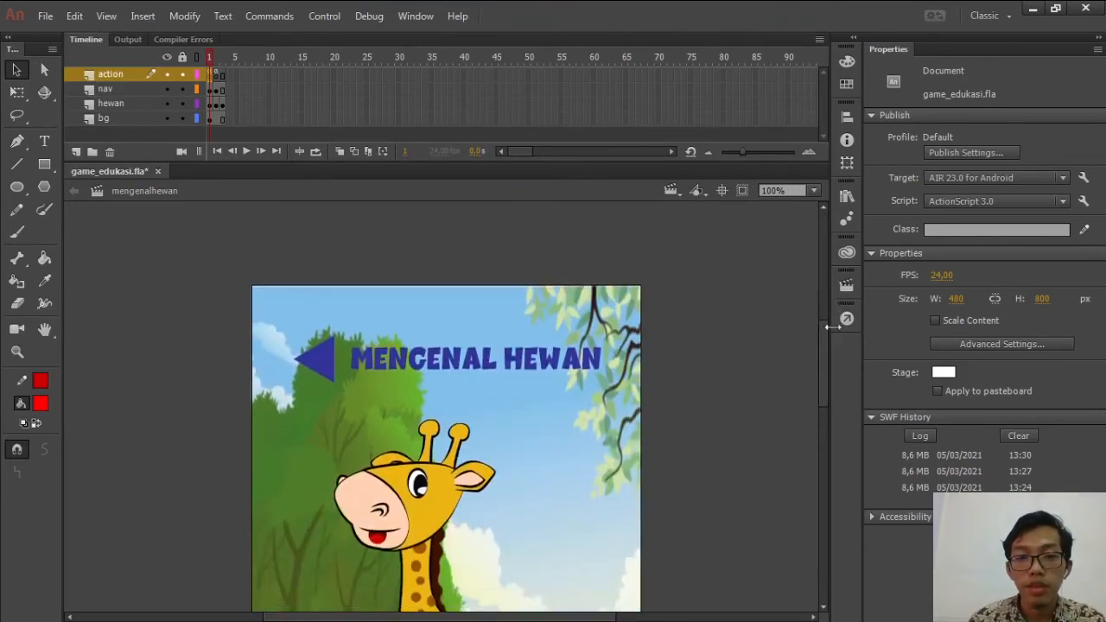
{"action": "left_click", "coordinate": [368, 358]}
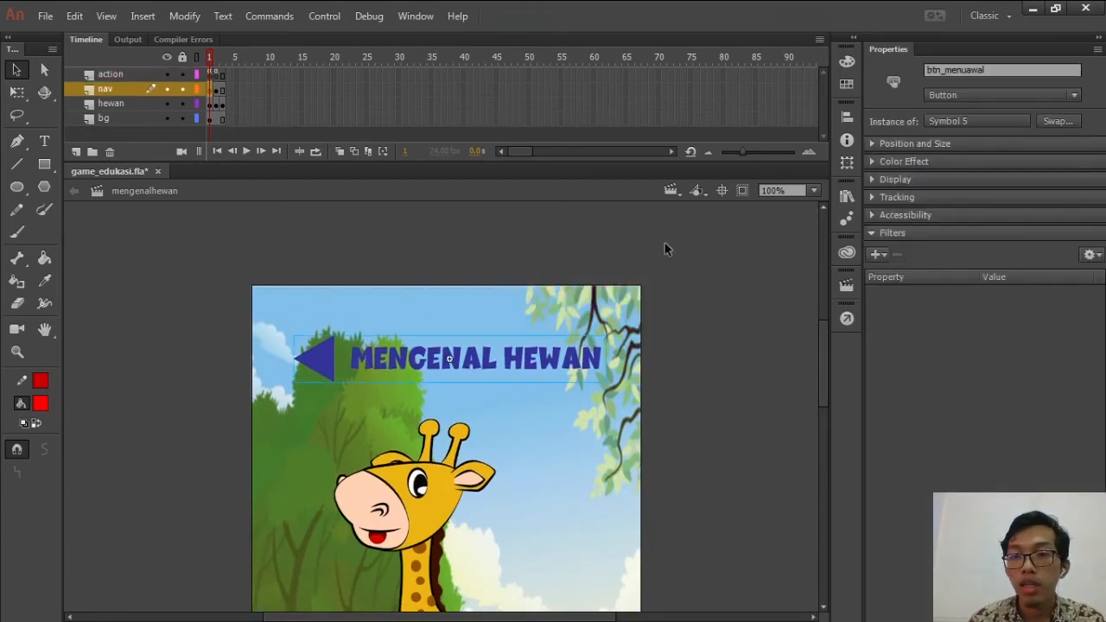
{"action": "left_click", "coordinate": [677, 192]}
{"action": "left_click", "coordinate": [677, 192]}
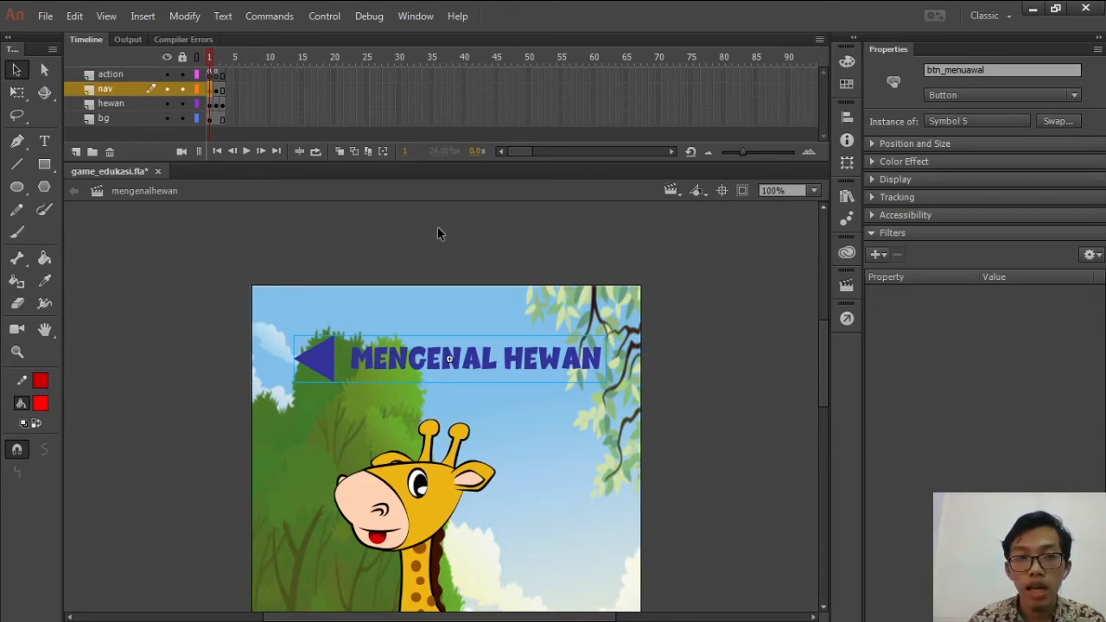
{"action": "key", "text": "Return"}
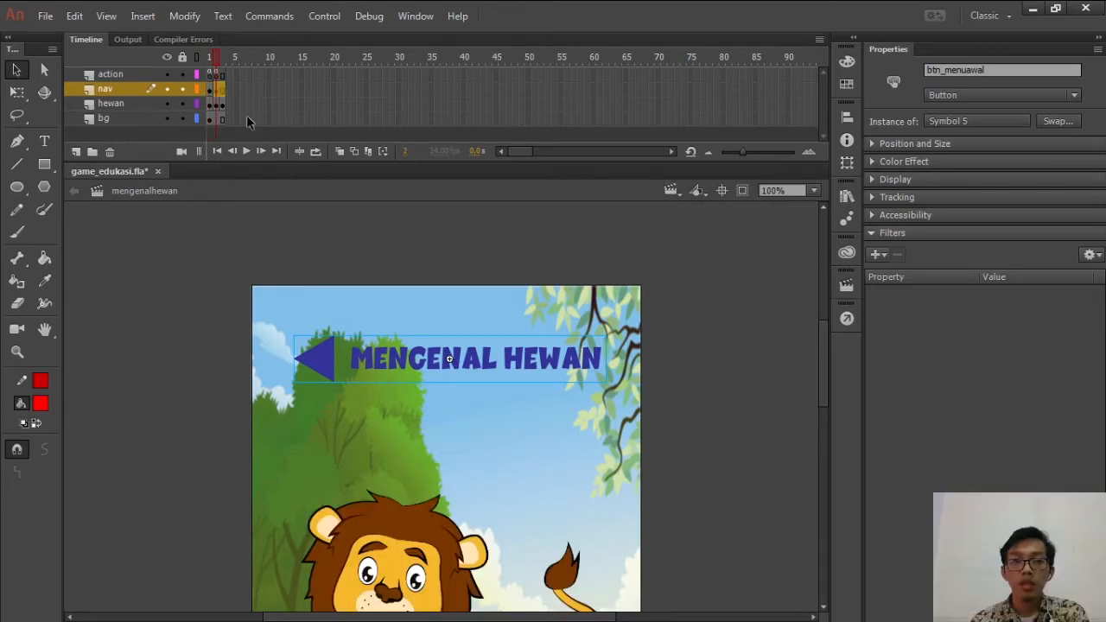
{"action": "left_click", "coordinate": [214, 76]}
{"action": "left_click", "coordinate": [847, 320]}
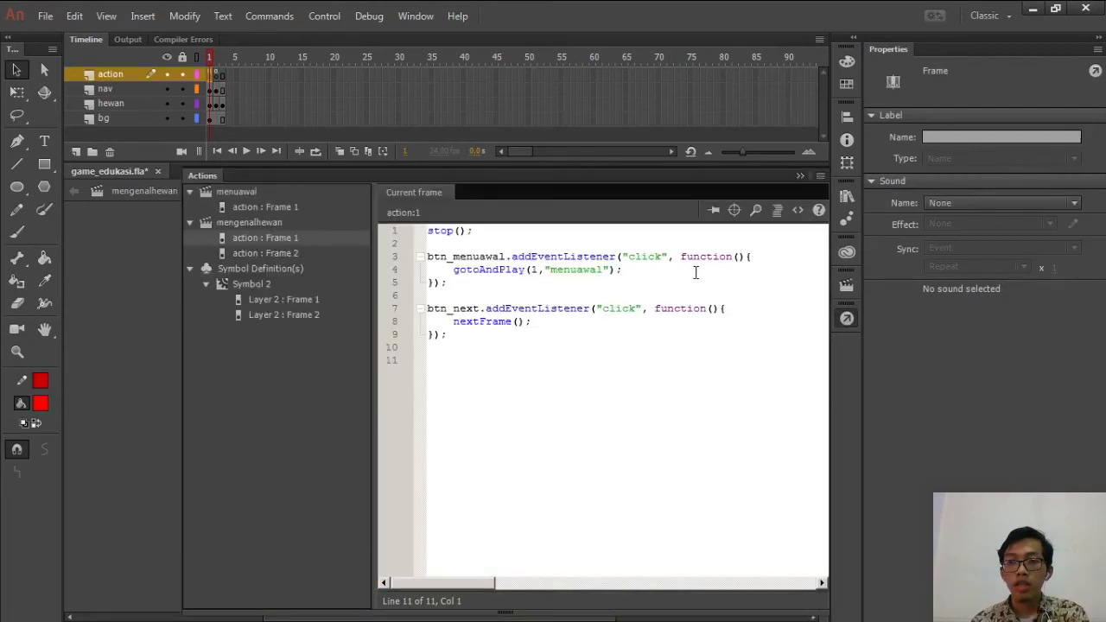
{"action": "left_click", "coordinate": [642, 271]}
{"action": "left_click", "coordinate": [675, 332]}
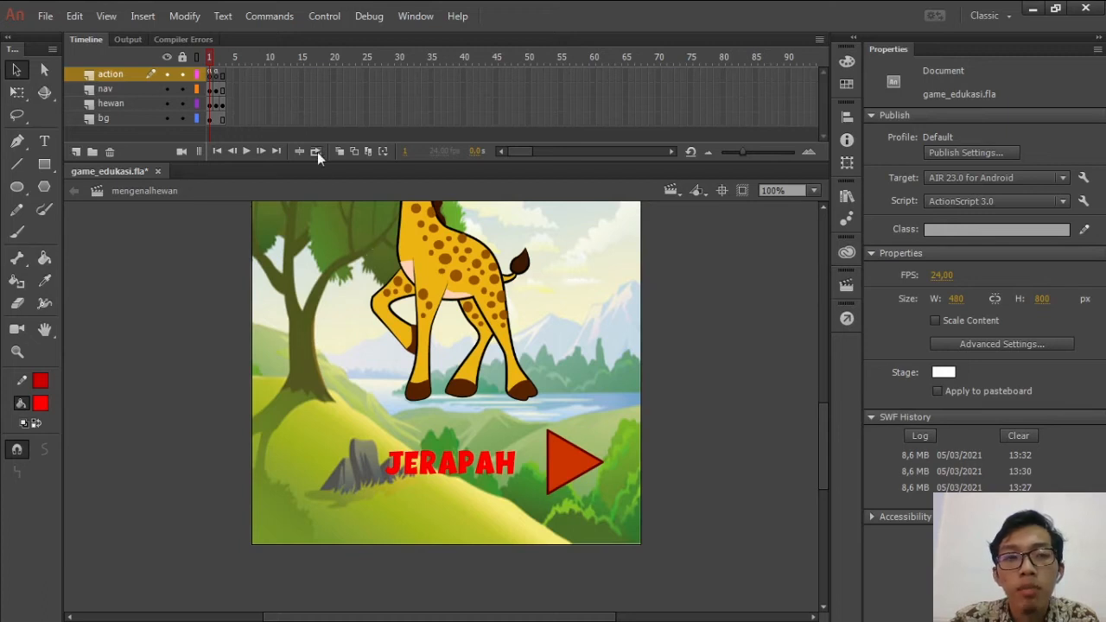
Replace the nextFrame() call in the btn_next listener of the action layer's frame 1 script with gotoAndPlay(2);
{"action": "left_click", "coordinate": [211, 89]}
{"action": "left_click", "coordinate": [211, 75]}
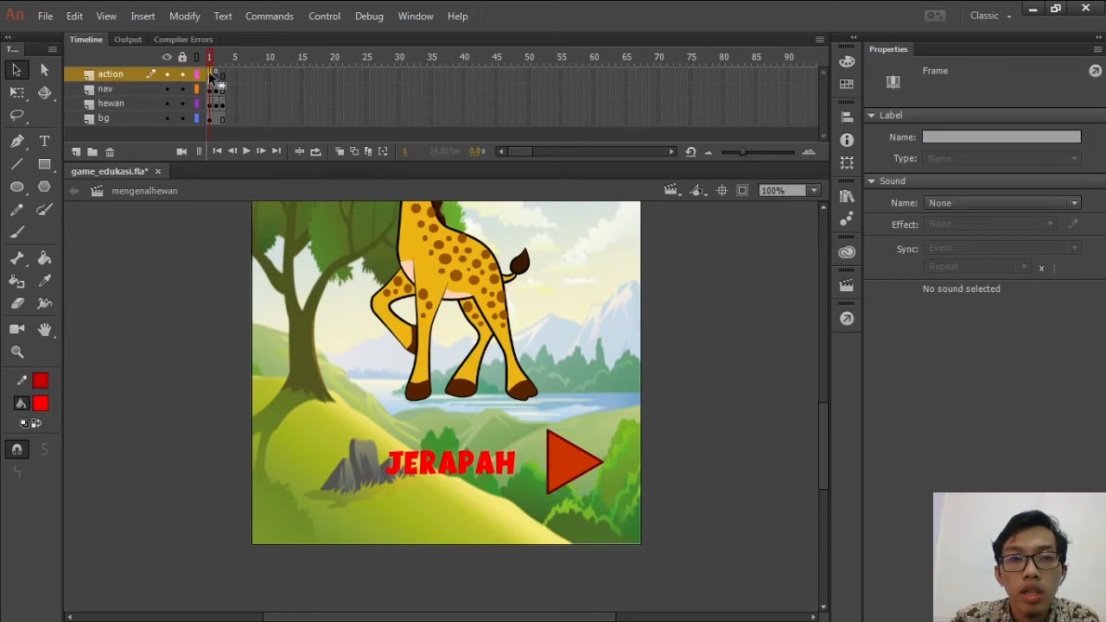
{"action": "left_click", "coordinate": [847, 318]}
{"action": "left_click_drag", "start_coordinate": [544, 327], "coordinate": [451, 324]}
{"action": "type", "text": "go"}
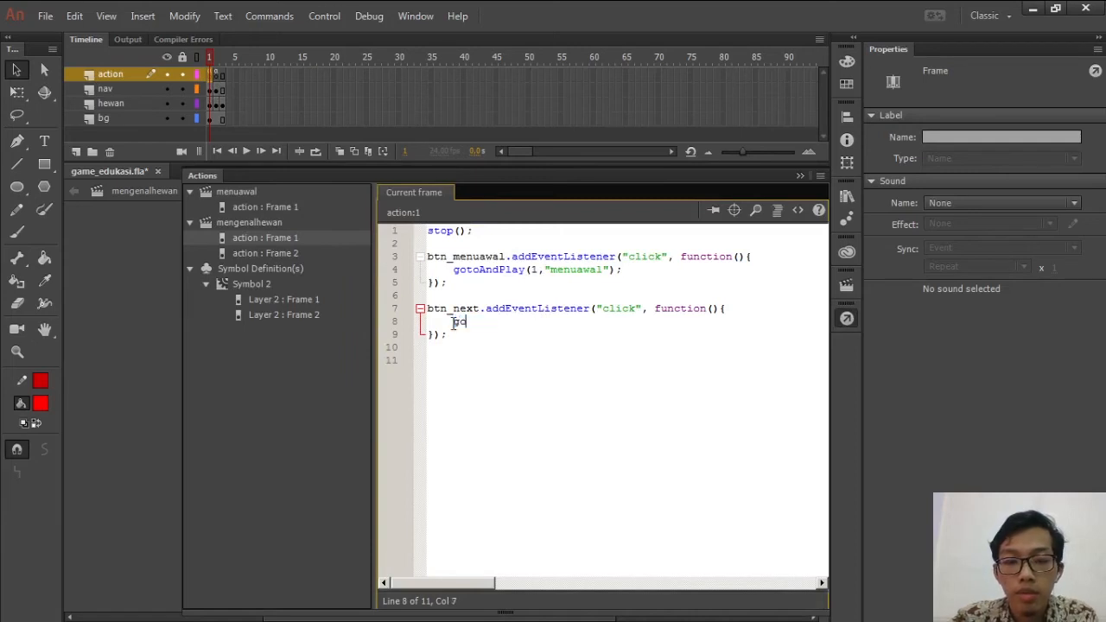
{"action": "type", "text": "toAnd"}
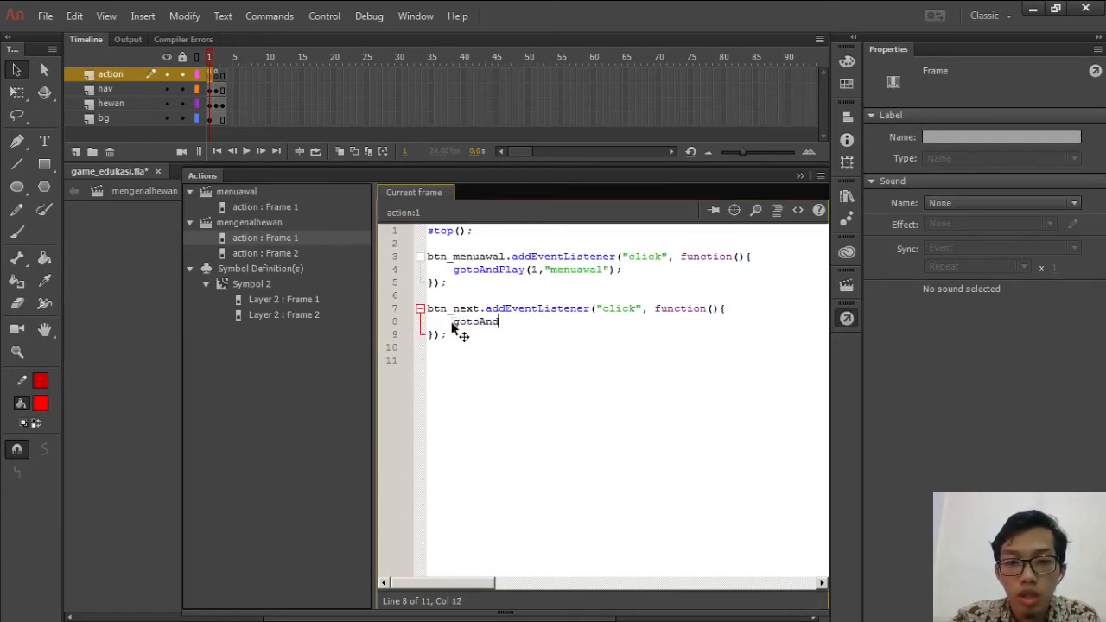
{"action": "type", "text": "Play"}
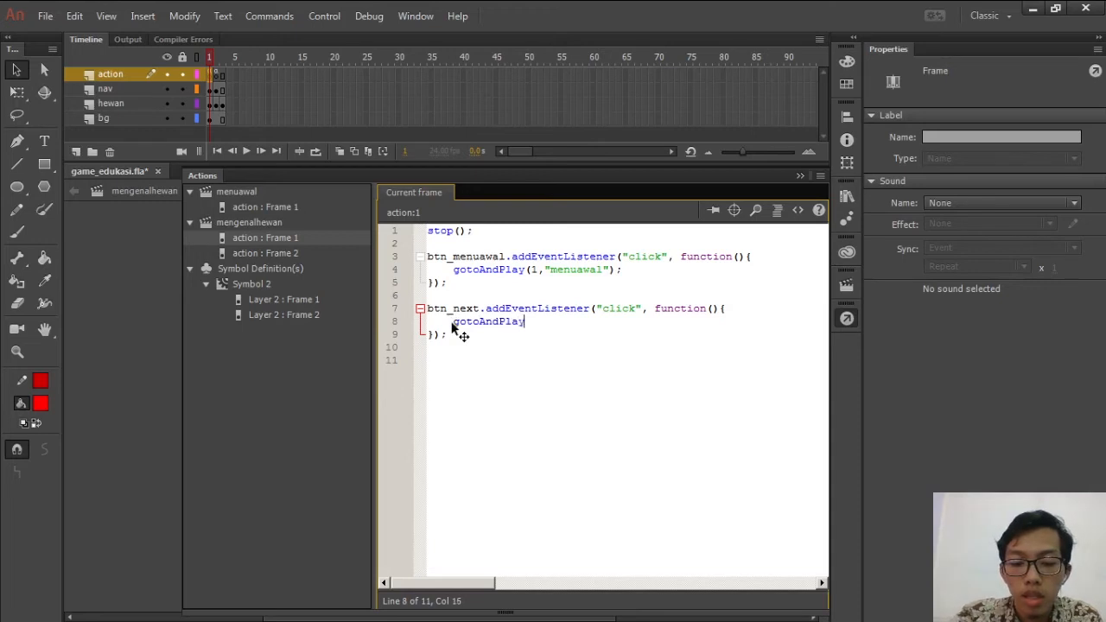
{"action": "type", "text": "("}
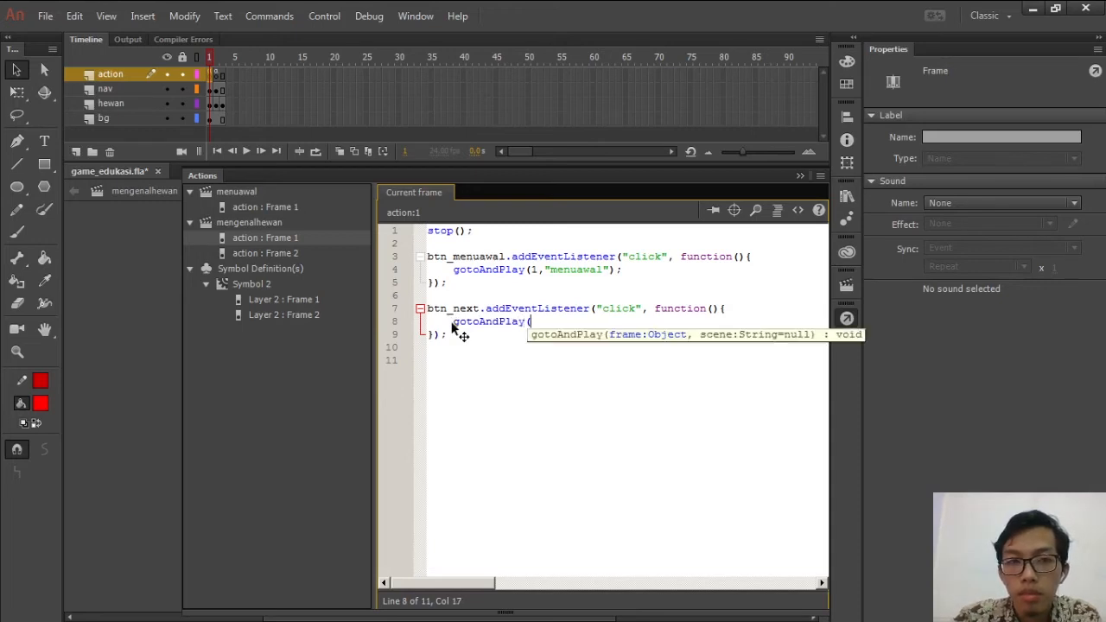
{"action": "type", "text": "2);"}
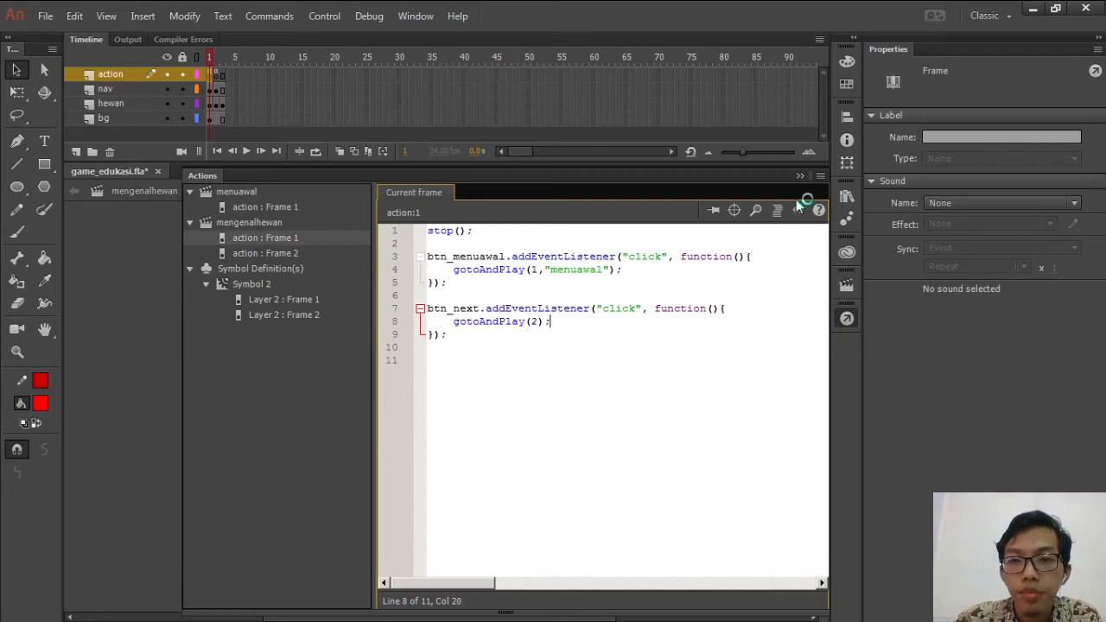
{"action": "left_click", "coordinate": [800, 176]}
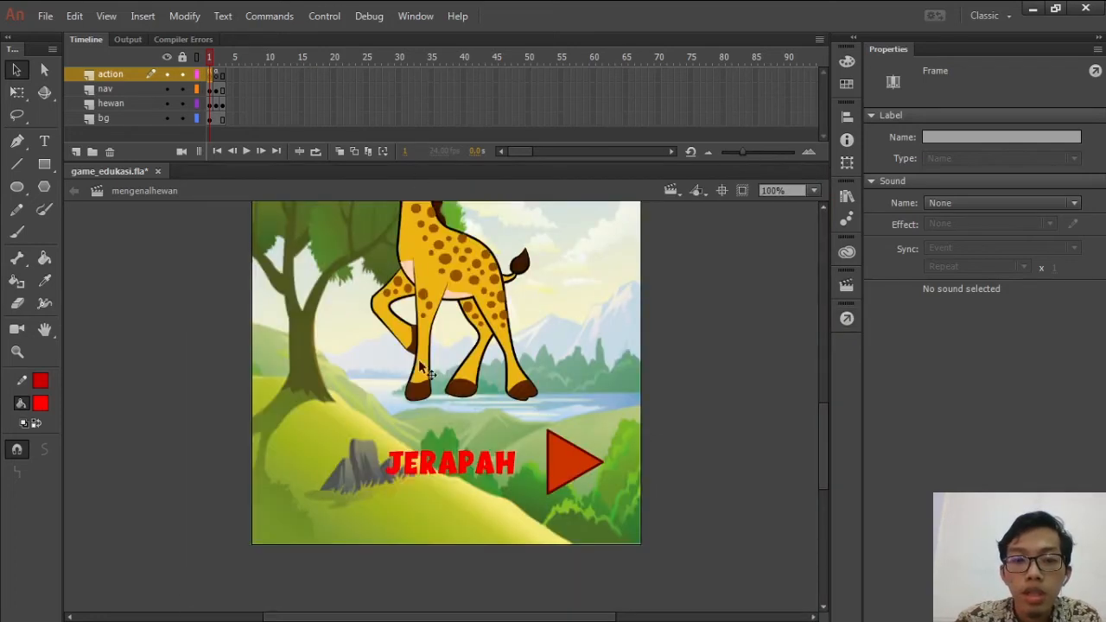
Replace the nextFrame() call in the btn_next listener of the action layer's frame 2 script with gotoAndPlay(3);
{"action": "left_click", "coordinate": [219, 77]}
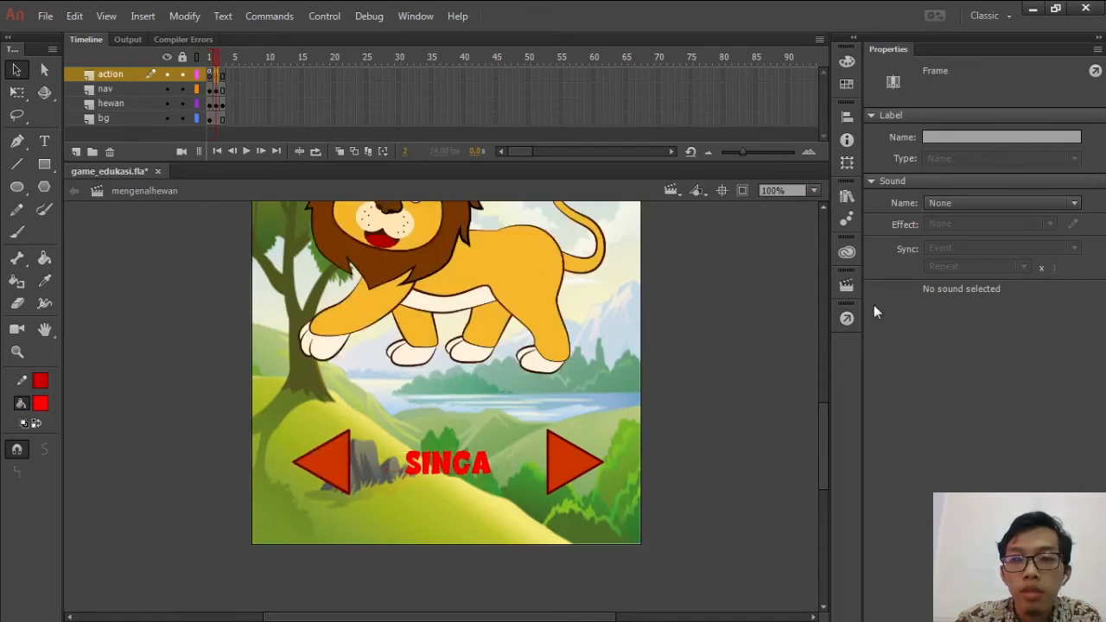
{"action": "left_click", "coordinate": [851, 318]}
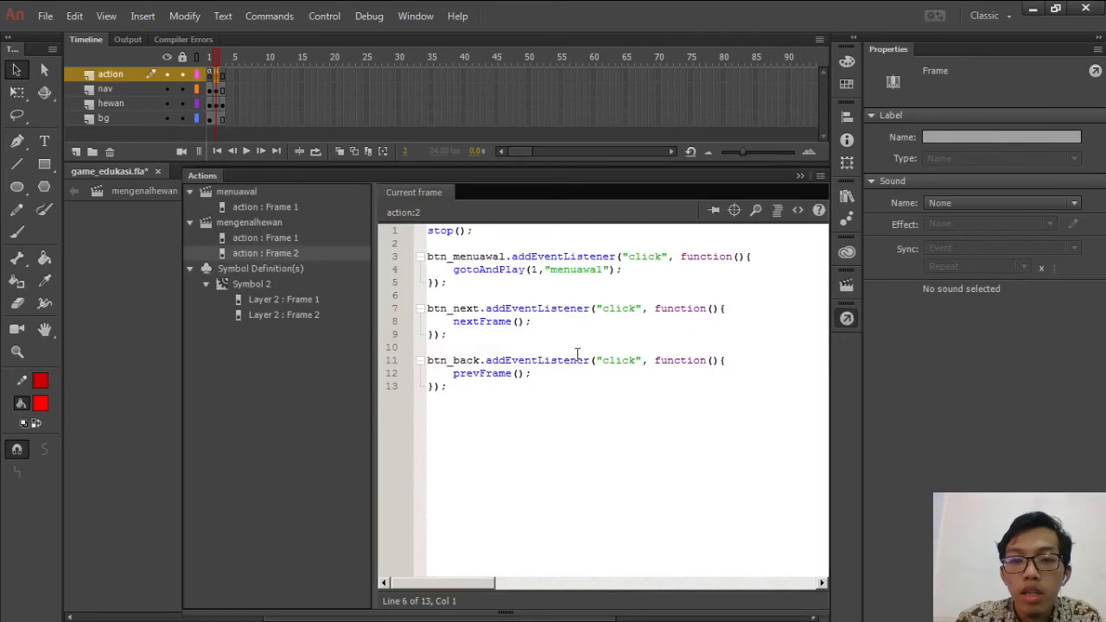
{"action": "left_click_drag", "start_coordinate": [534, 321], "coordinate": [450, 323]}
{"action": "type", "text": "goto"}
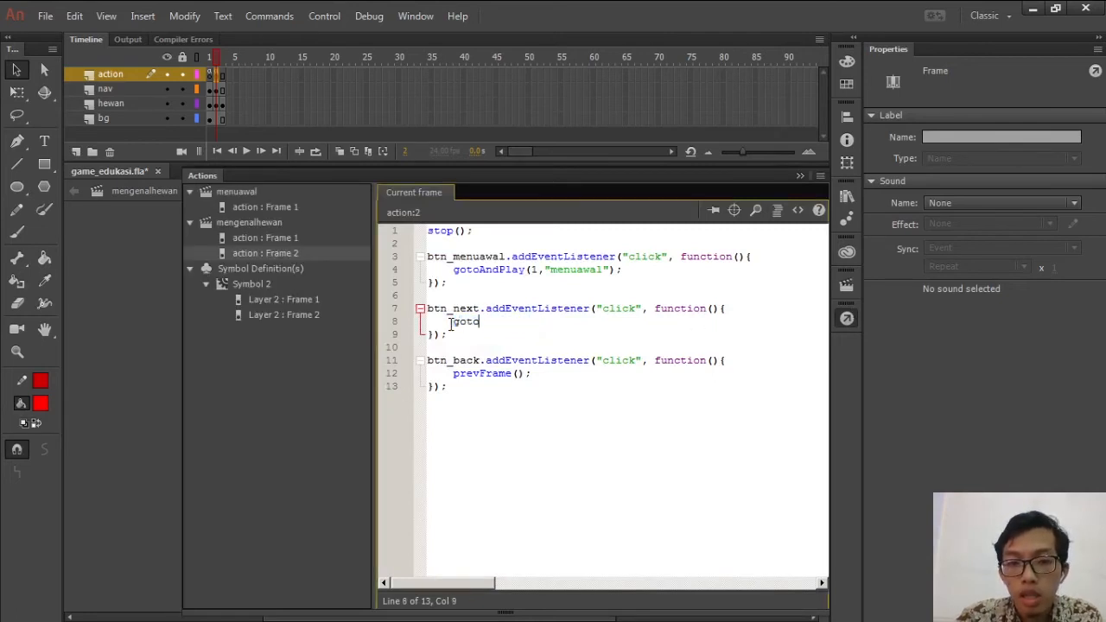
{"action": "type", "text": "AndPlay("}
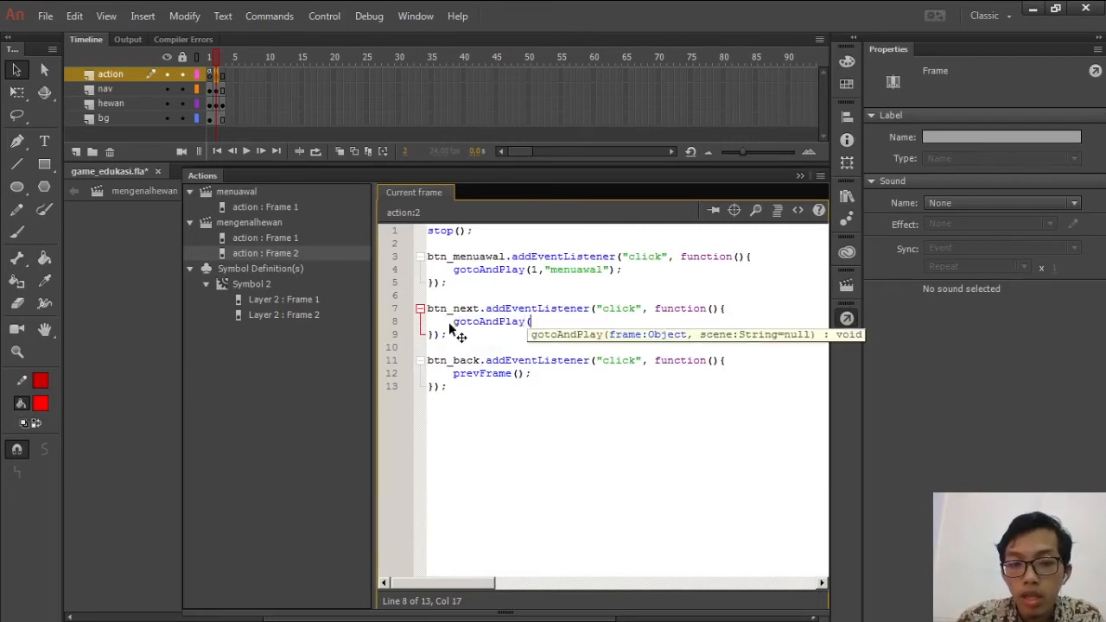
{"action": "type", "text": "3);"}
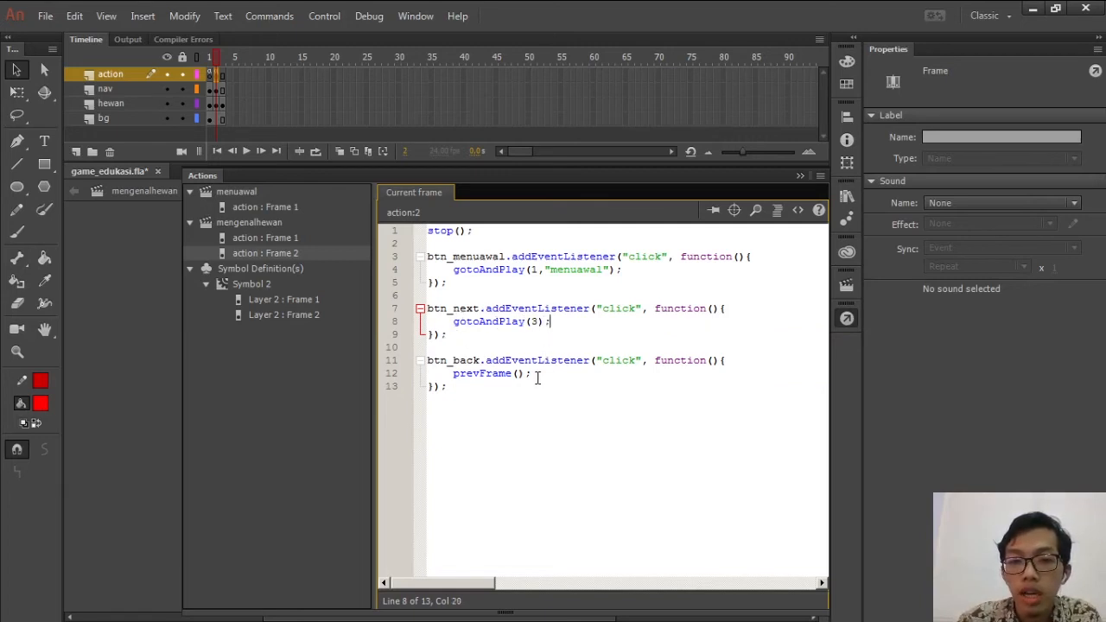
Replace the prevFrame() call in the btn_back listener of the frame 2 script with gotoAndPlay(1);
{"action": "left_click_drag", "start_coordinate": [536, 376], "coordinate": [452, 373]}
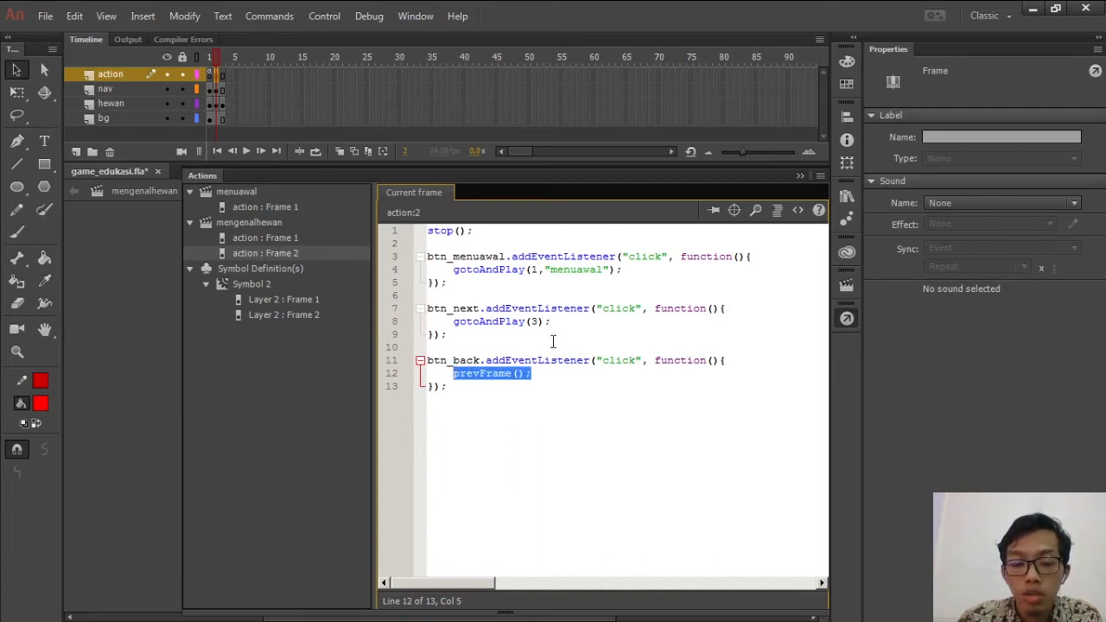
{"action": "type", "text": "gotoAn"}
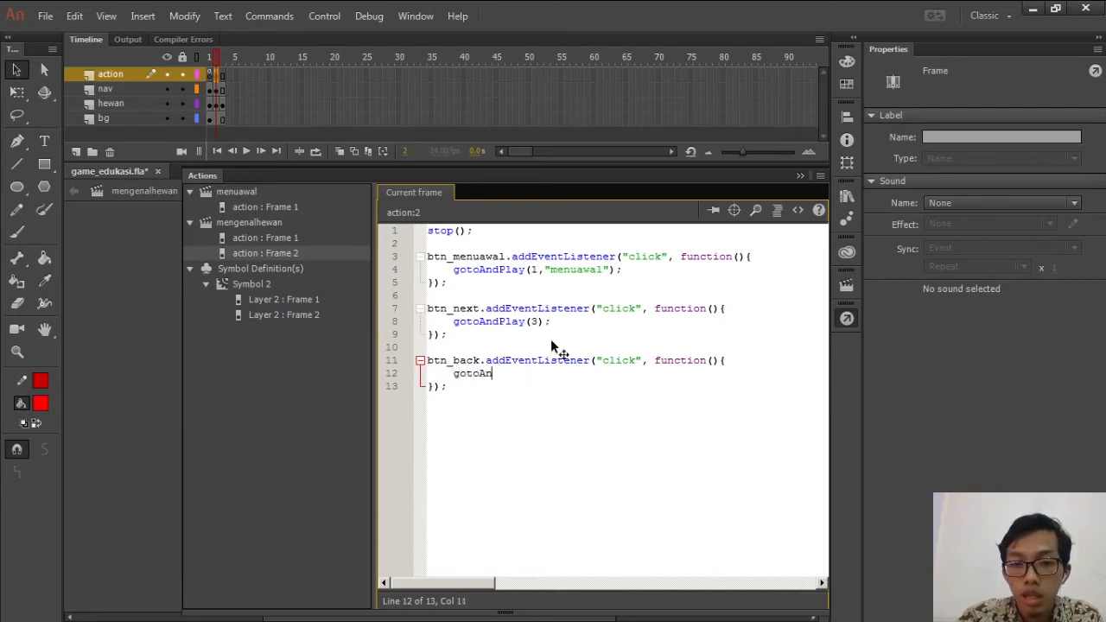
{"action": "type", "text": "dPlay("}
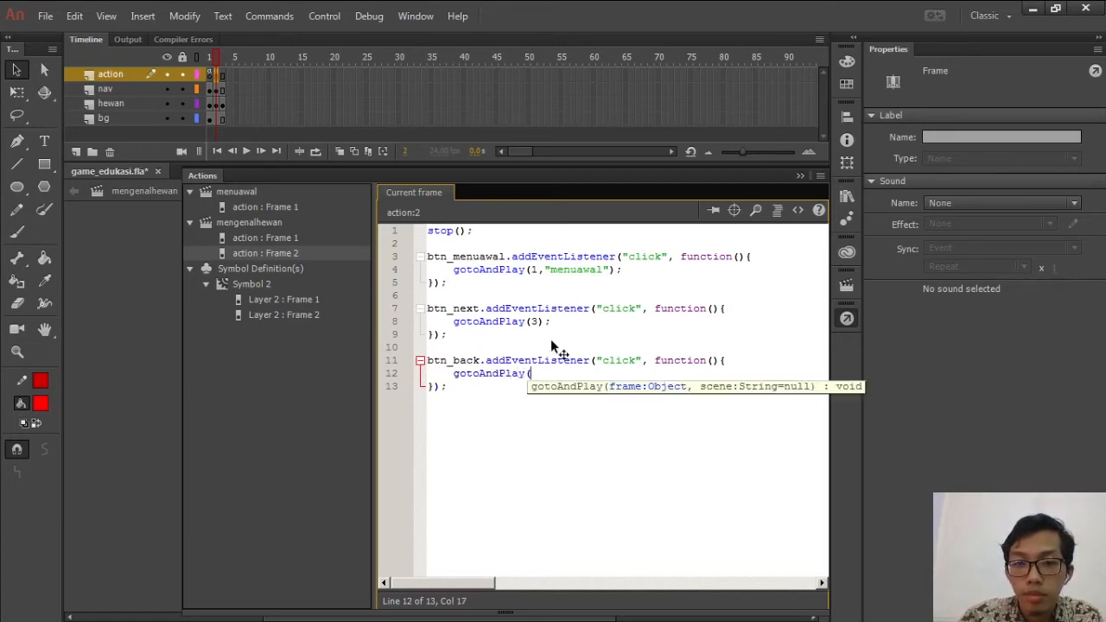
{"action": "type", "text": "1);"}
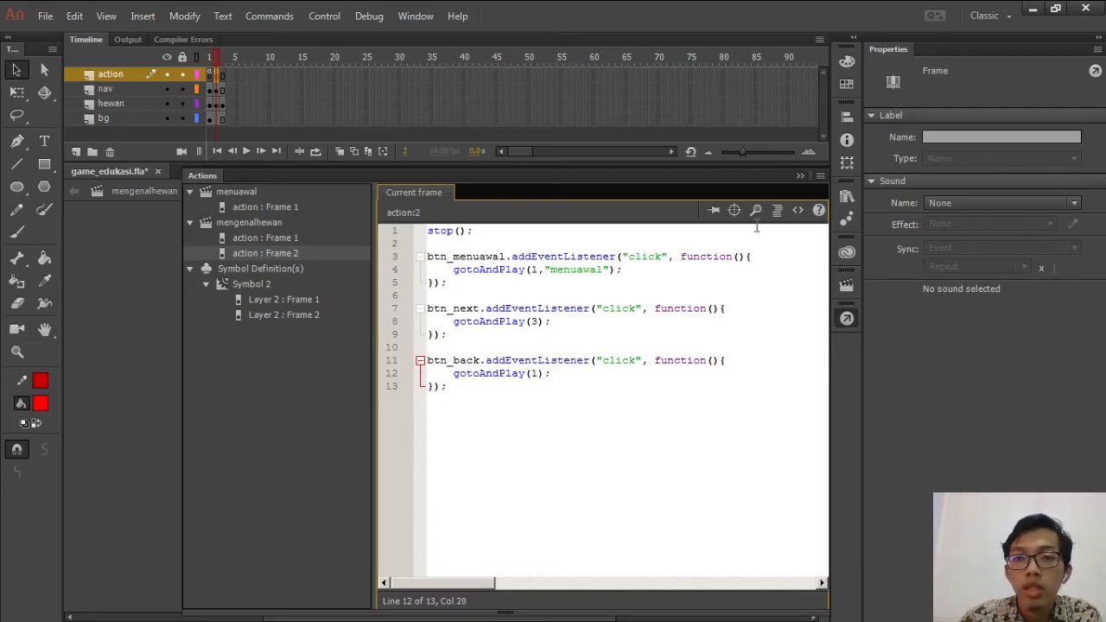
Copy the entire frame 2 script of the action layer
{"action": "left_click_drag", "start_coordinate": [463, 403], "coordinate": [434, 231]}
{"action": "left_click", "coordinate": [454, 386]}
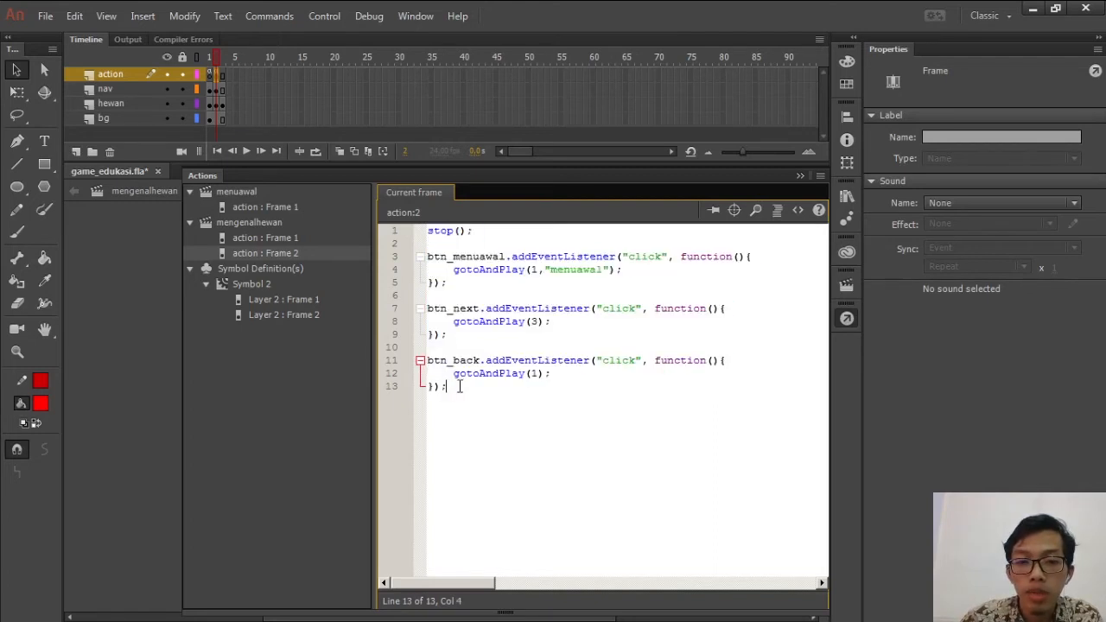
{"action": "left_click_drag", "start_coordinate": [455, 387], "coordinate": [386, 228]}
{"action": "key", "text": "ctrl+c"}
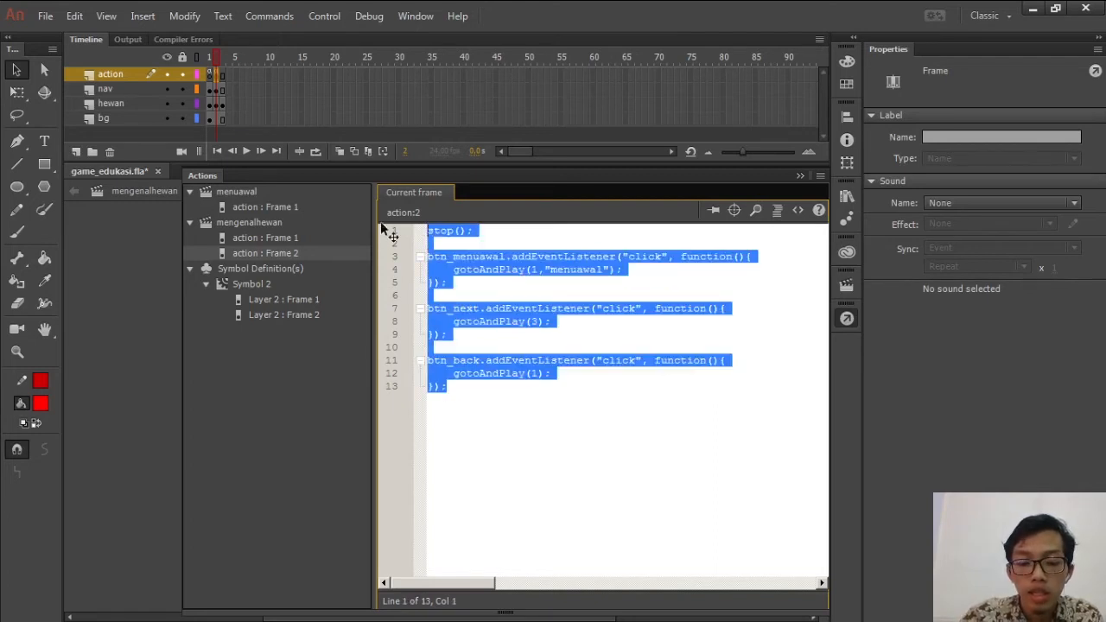
{"action": "left_click", "coordinate": [801, 176]}
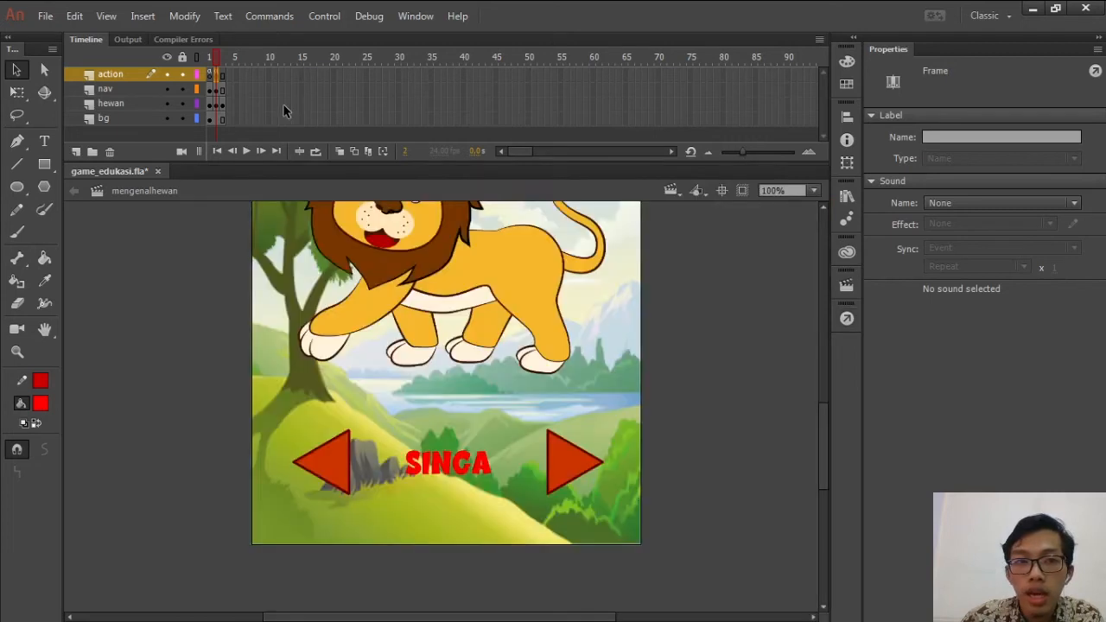
Insert a keyframe at frame 3 of the action layer and paste the copied frame 2 script into it
{"action": "left_click", "coordinate": [223, 73]}
{"action": "right_click", "coordinate": [223, 73]}
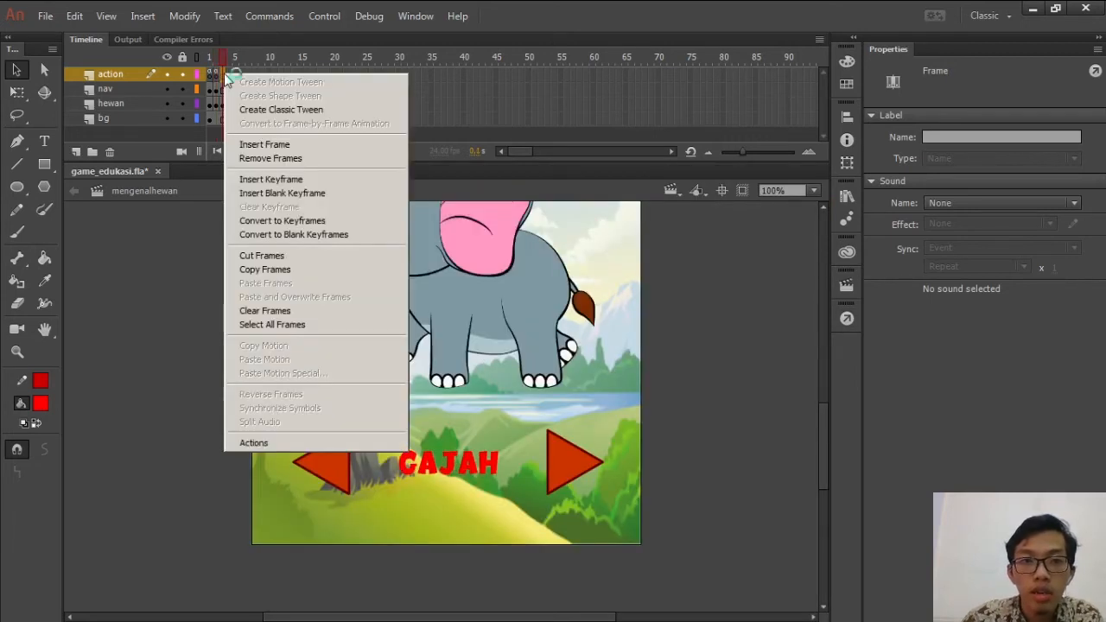
{"action": "left_click", "coordinate": [268, 177]}
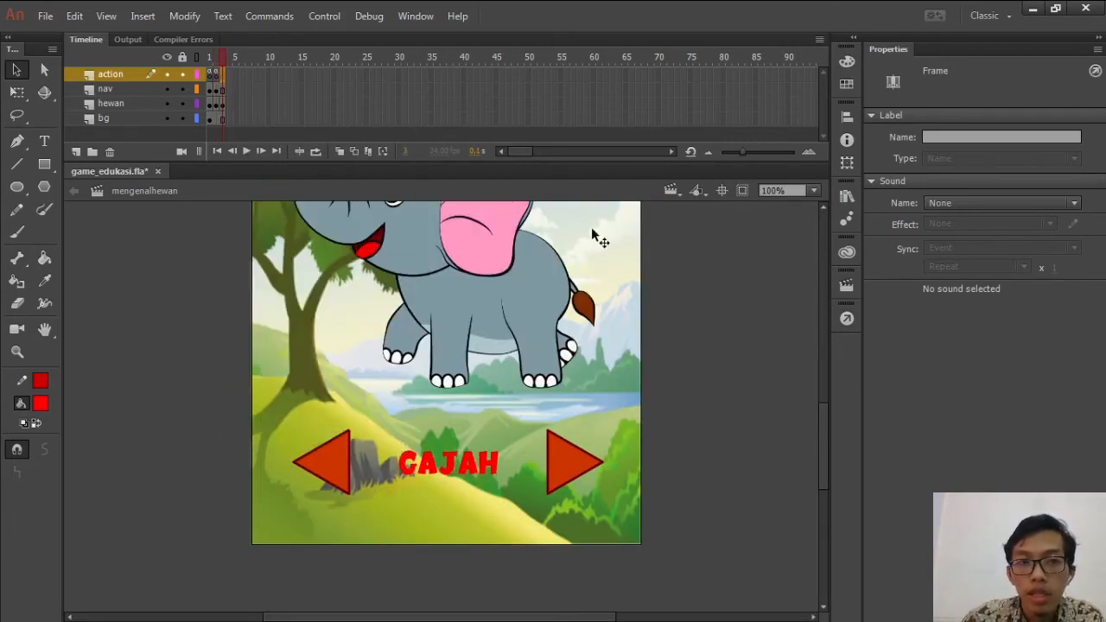
{"action": "left_click", "coordinate": [847, 318]}
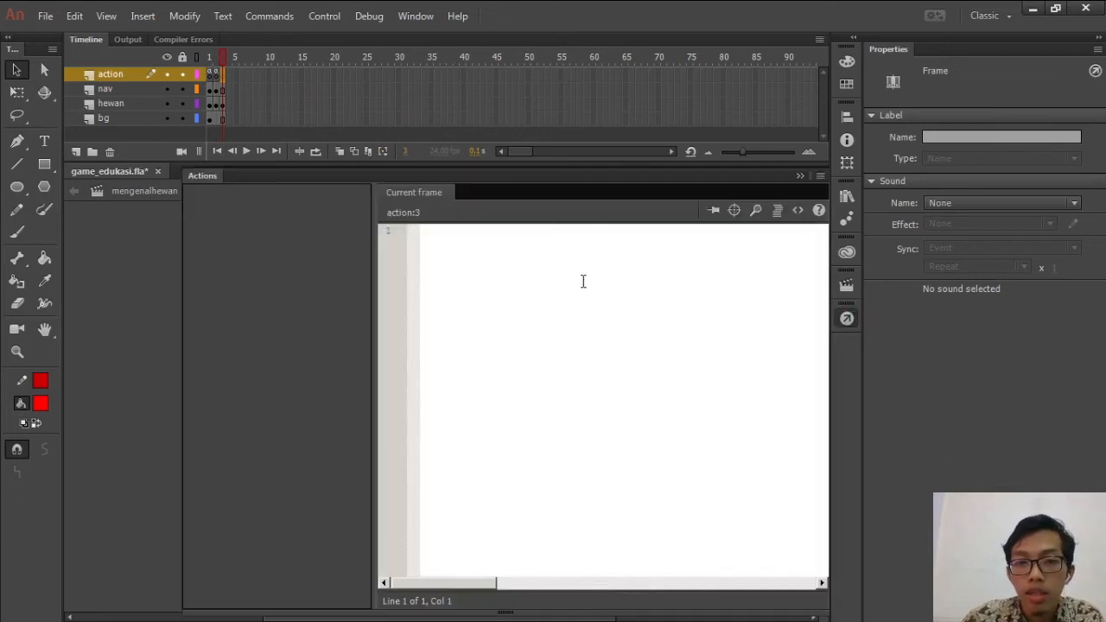
{"action": "key", "text": "ctrl+v"}
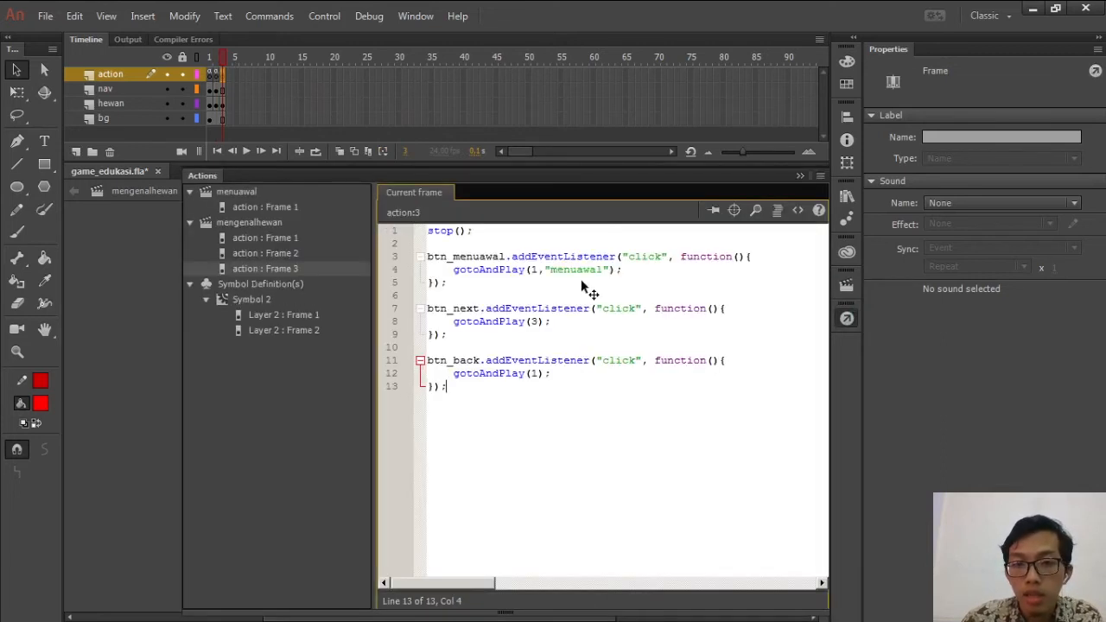
Delete the whole btn_next listener from the action layer's frame 3 script
{"action": "left_click", "coordinate": [538, 322]}
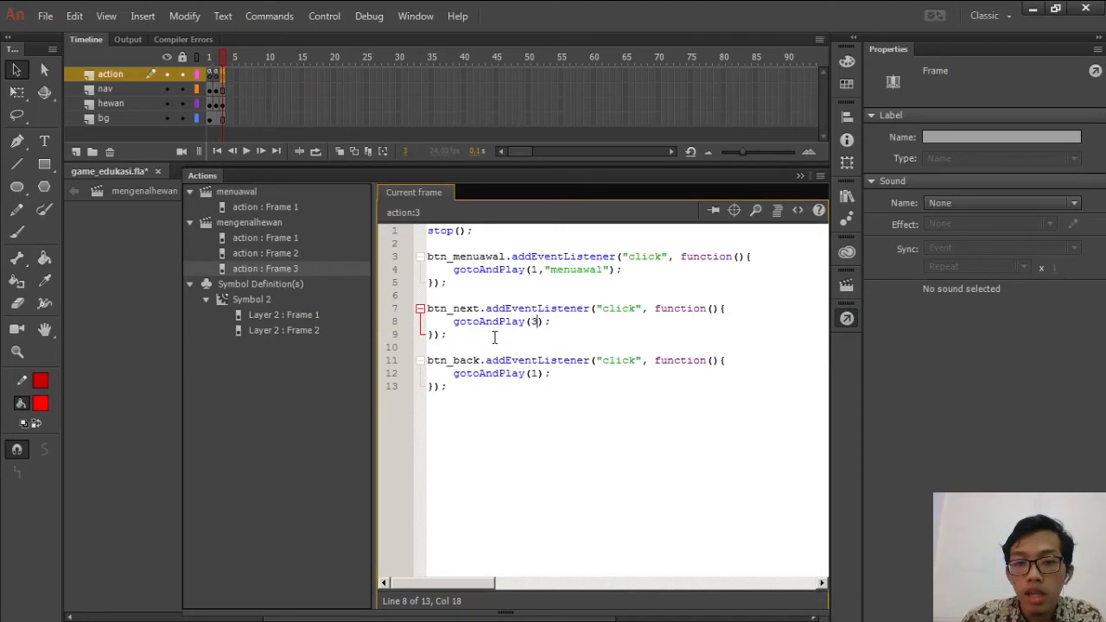
{"action": "left_click", "coordinate": [466, 337]}
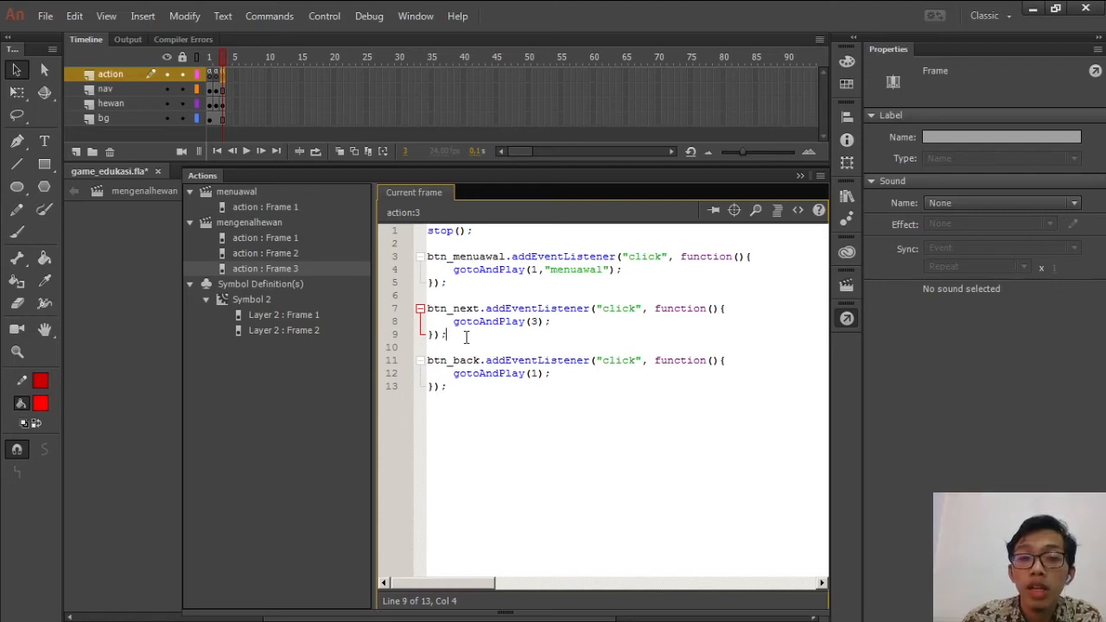
{"action": "left_click_drag", "start_coordinate": [466, 337], "coordinate": [432, 302]}
{"action": "key", "text": "BackSpace"}
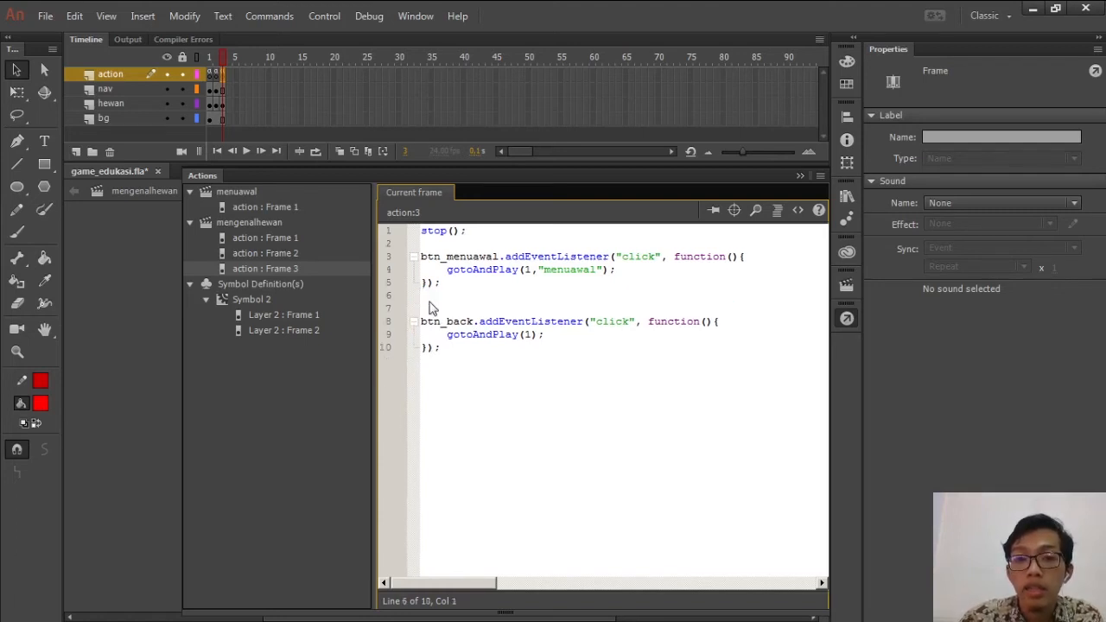
Change the gotoAndPlay call in the frame 3 btn_back listener to gotoAndPlay(2); and close the script editor
{"action": "left_click", "coordinate": [531, 335]}
{"action": "double_click", "coordinate": [531, 334]}
{"action": "type", "text": "2"}
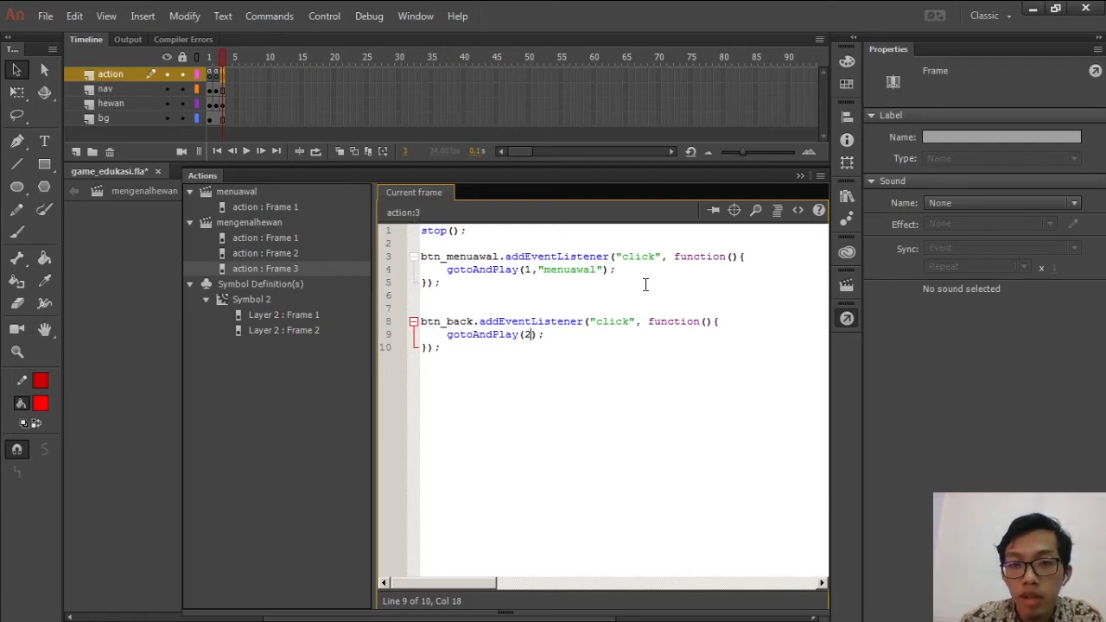
{"action": "left_click", "coordinate": [800, 177]}
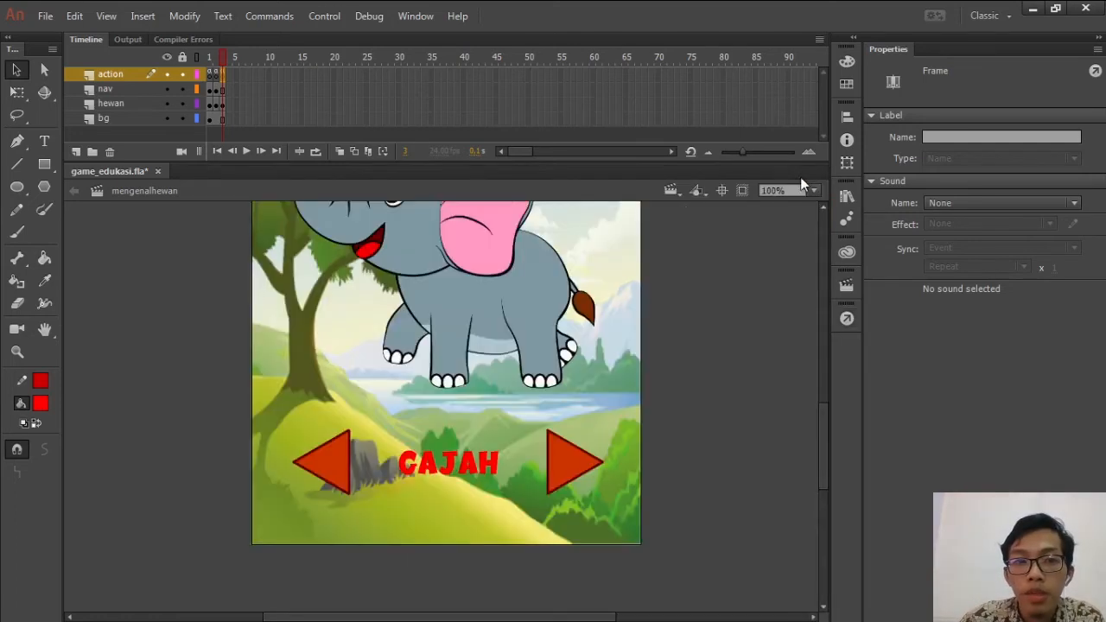
Insert a keyframe at frame 3 of the nav layer and delete the btn_next button from the elephant screen
{"action": "left_click", "coordinate": [568, 455]}
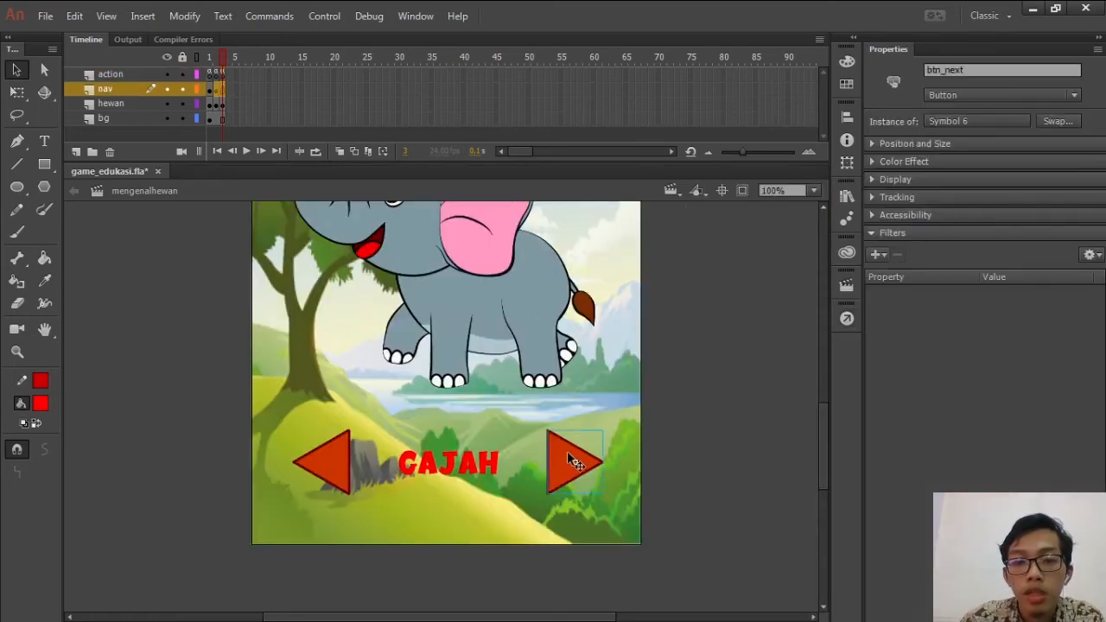
{"action": "left_click", "coordinate": [224, 91]}
{"action": "right_click", "coordinate": [224, 91]}
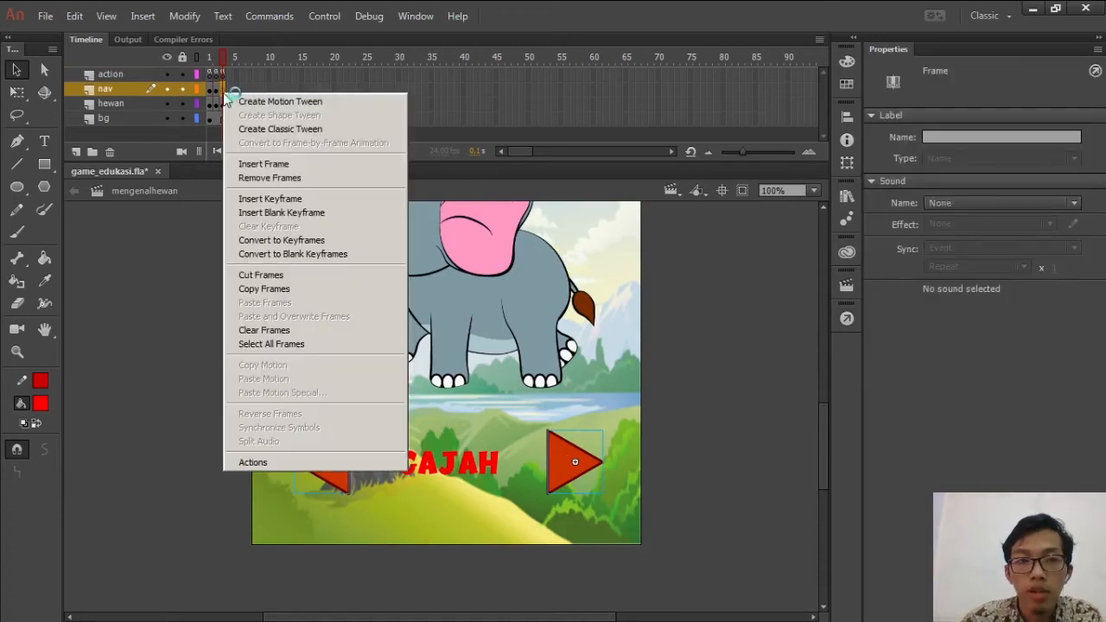
{"action": "left_click", "coordinate": [283, 200]}
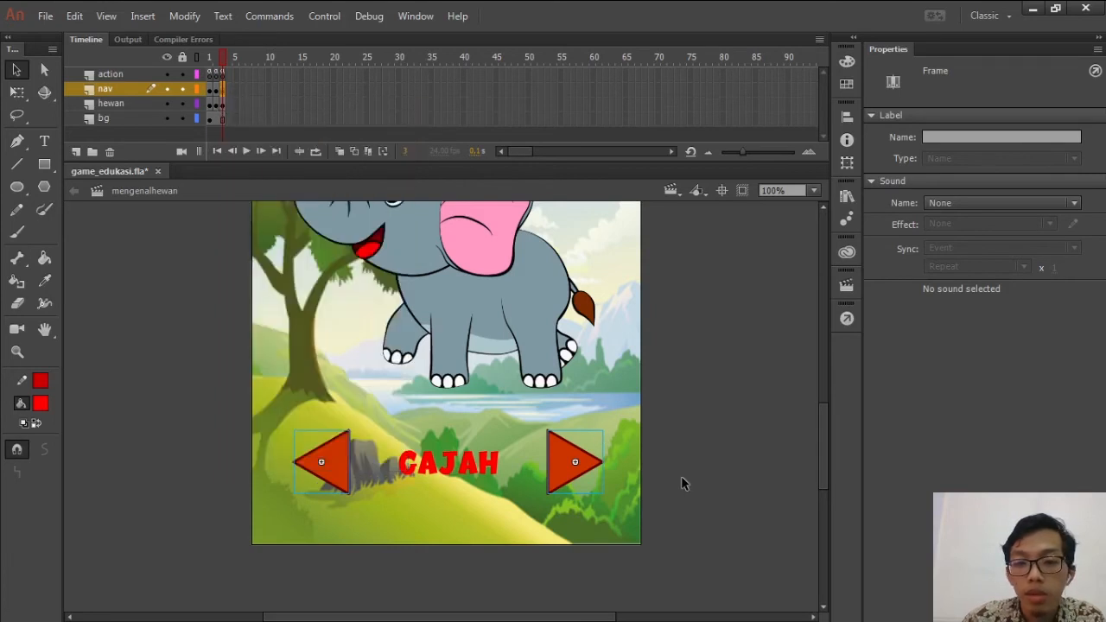
{"action": "left_click", "coordinate": [681, 481]}
{"action": "left_click", "coordinate": [579, 465]}
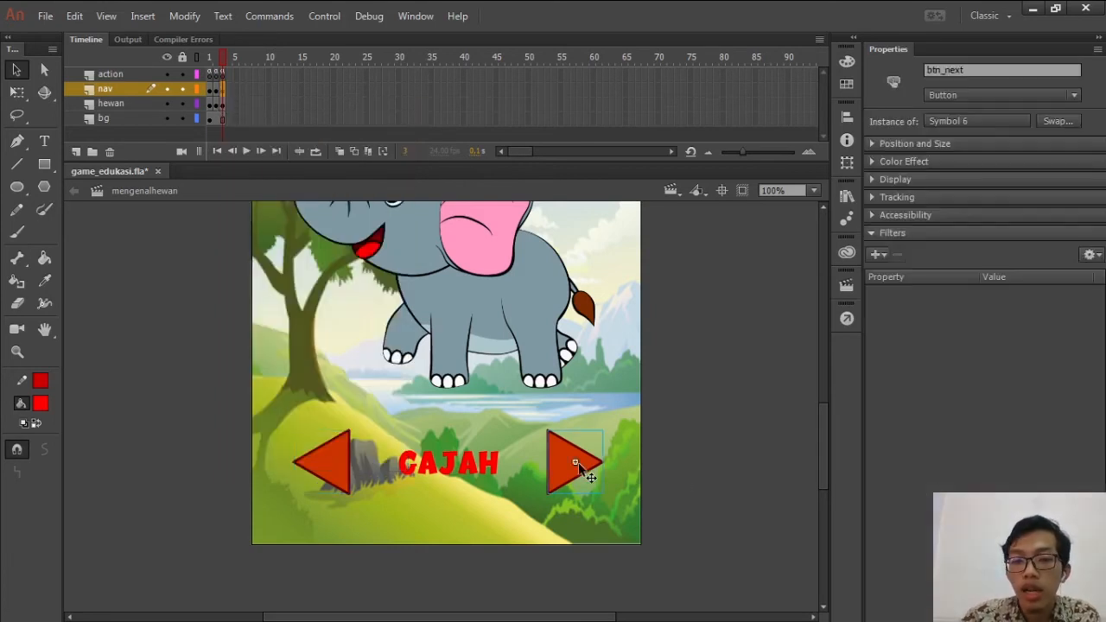
{"action": "key", "text": "Delete"}
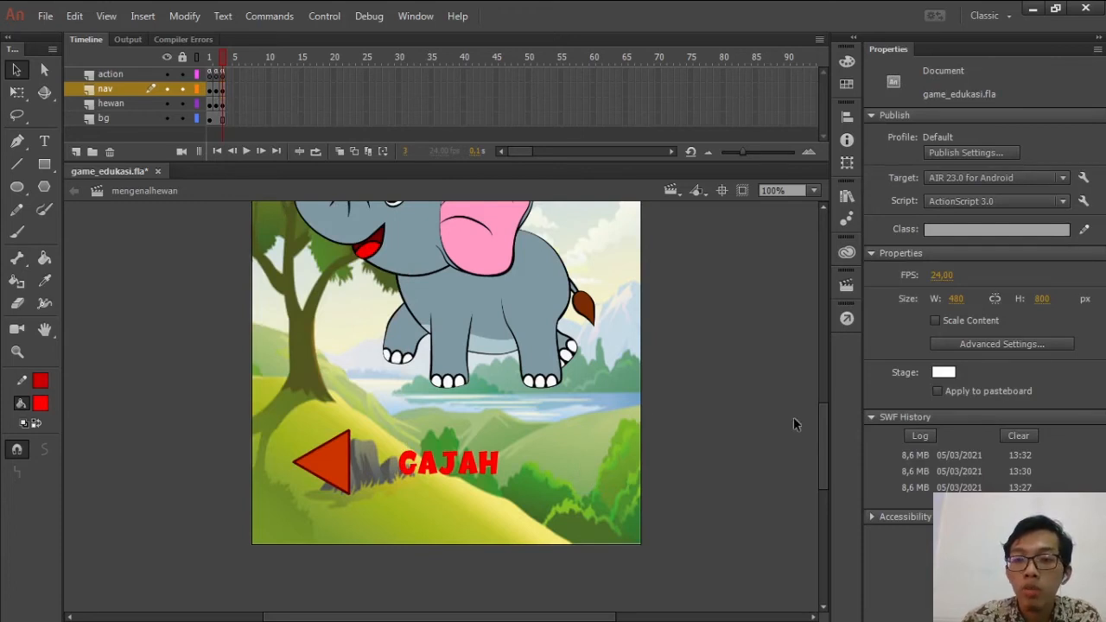
Test the movie, open Mengenal Binatang, and page forward to the elephant and back to the giraffe
{"action": "left_click_drag", "start_coordinate": [827, 443], "coordinate": [821, 378]}
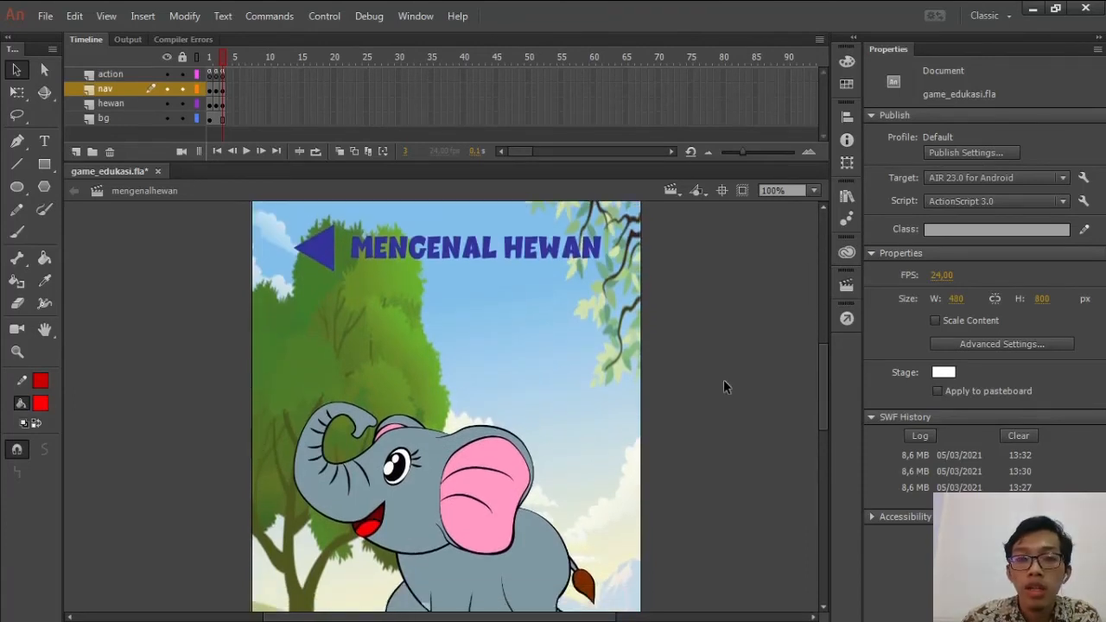
{"action": "key", "text": "ctrl+Return"}
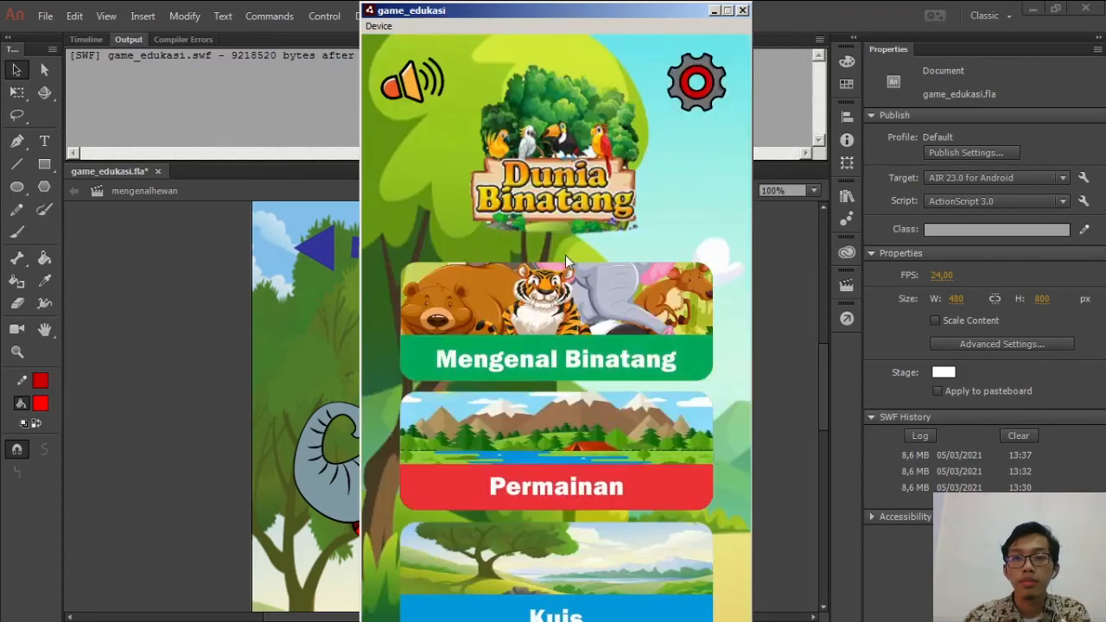
{"action": "left_click", "coordinate": [519, 307]}
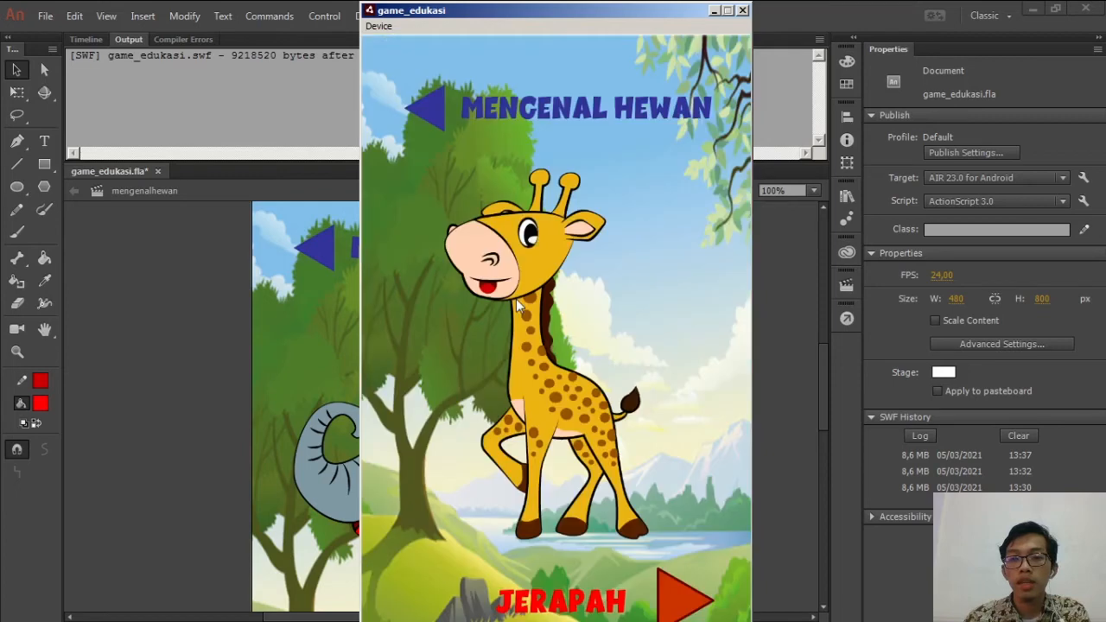
{"action": "left_click", "coordinate": [673, 590]}
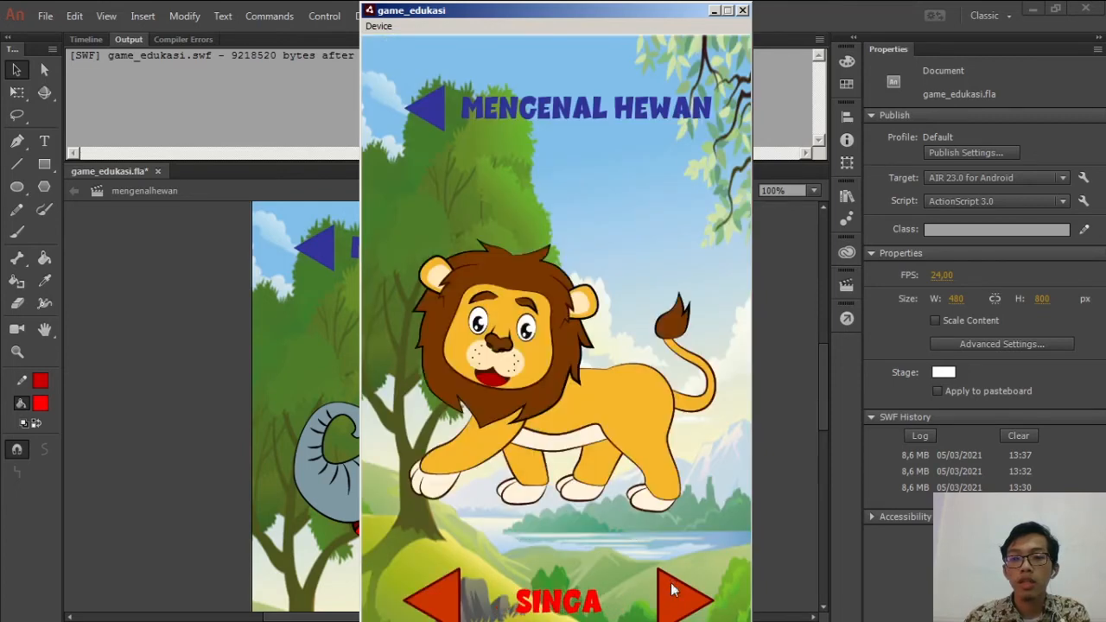
{"action": "left_click", "coordinate": [673, 591]}
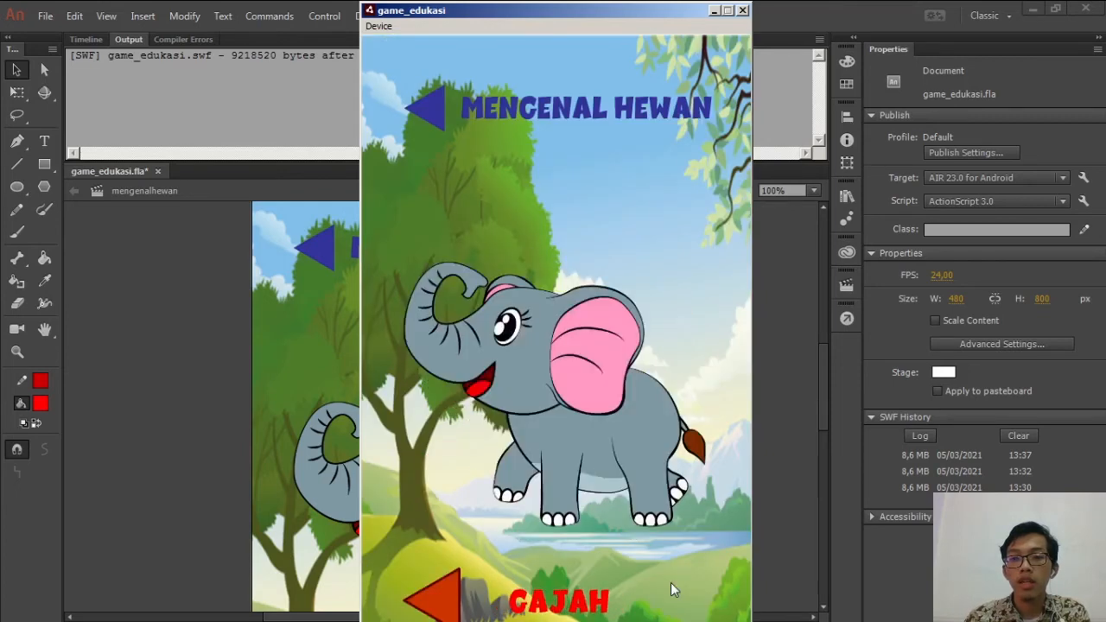
{"action": "left_click", "coordinate": [450, 589]}
{"action": "left_click", "coordinate": [448, 590]}
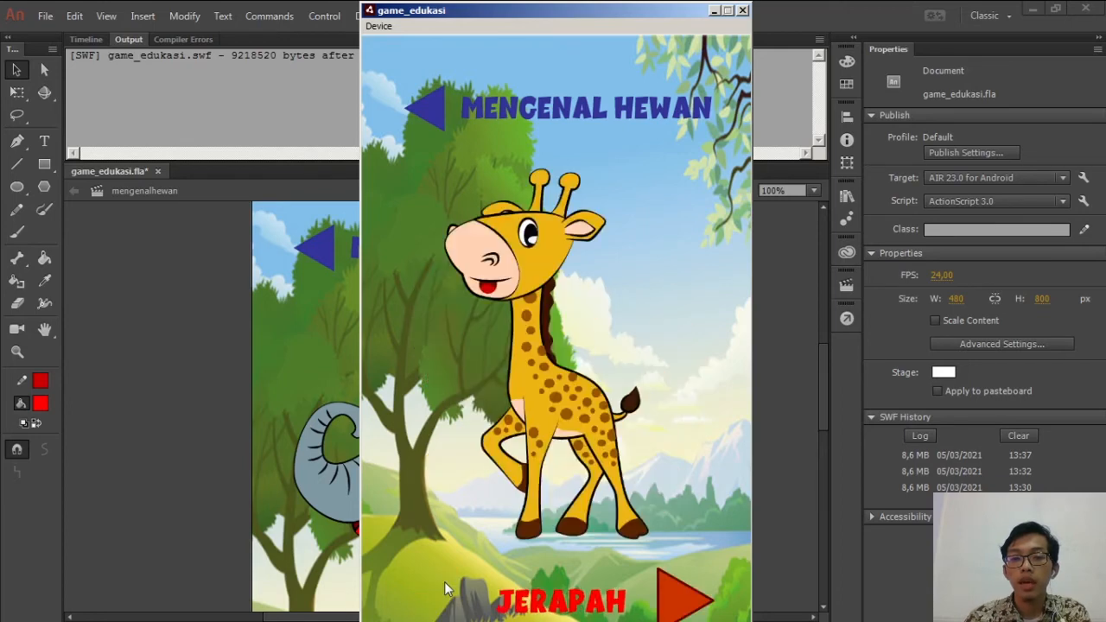
Page forward to the elephant again, test the Mengenal Hewan back button to the main menu, and close the test window
{"action": "left_click", "coordinate": [695, 600]}
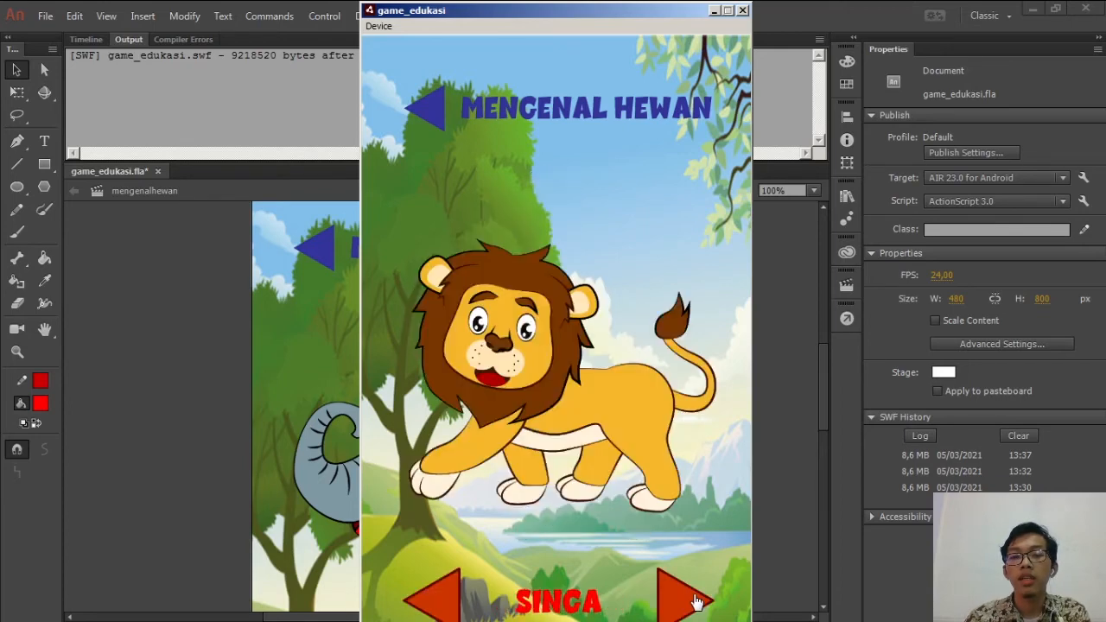
{"action": "left_click", "coordinate": [696, 601]}
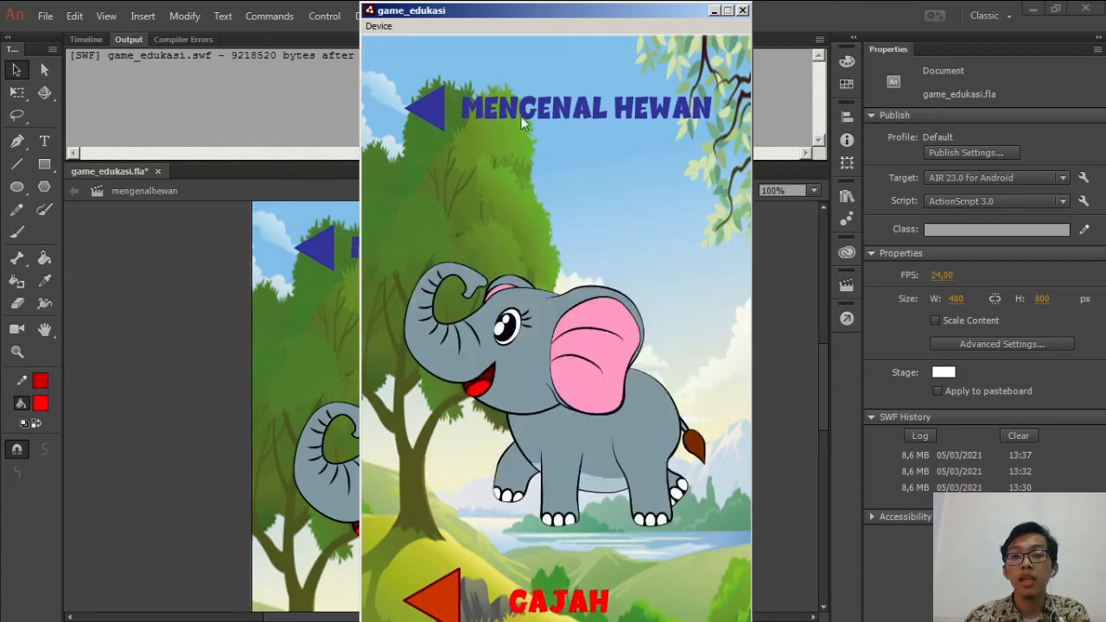
{"action": "left_click", "coordinate": [439, 117]}
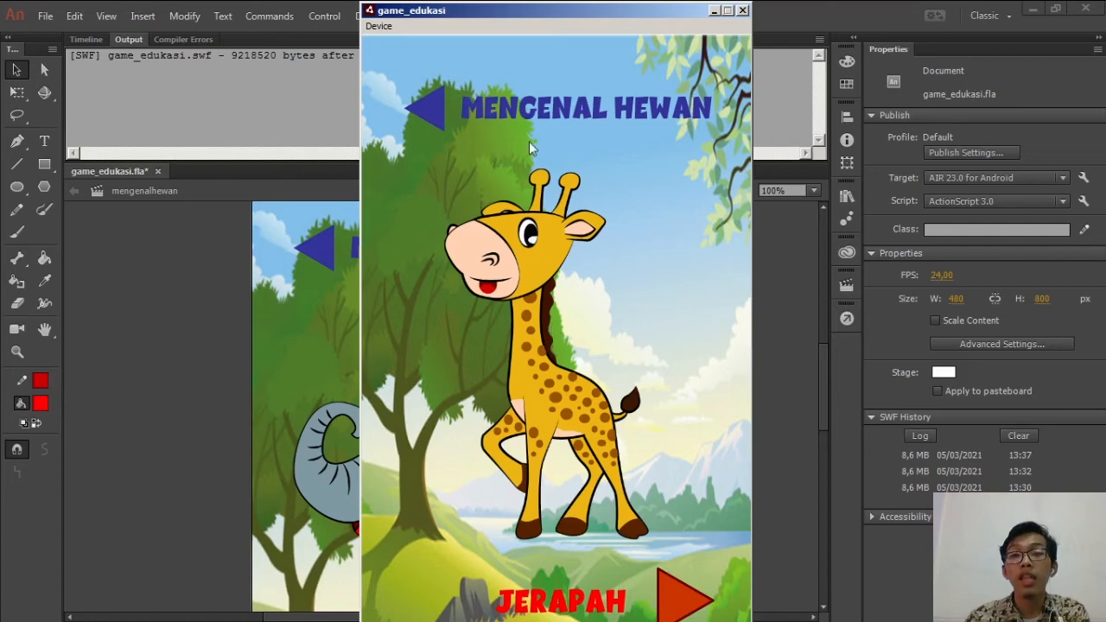
{"action": "left_click", "coordinate": [434, 115]}
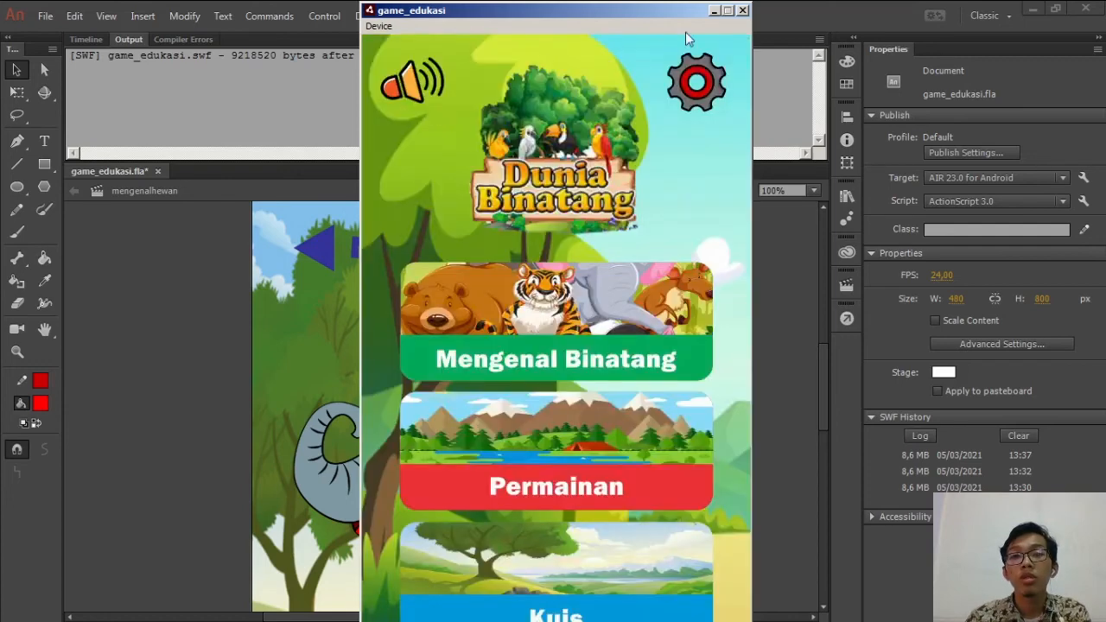
{"action": "left_click", "coordinate": [742, 11]}
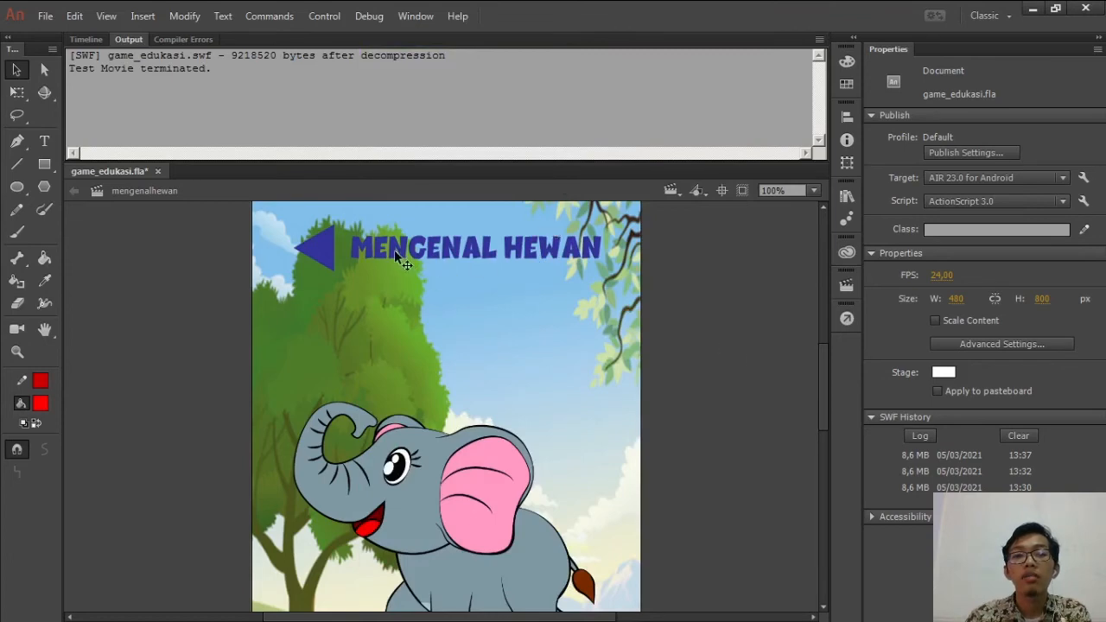
Step through frames 1 to 3 of the action layer to review the three animal screens
{"action": "left_click", "coordinate": [82, 39]}
{"action": "left_click", "coordinate": [213, 76]}
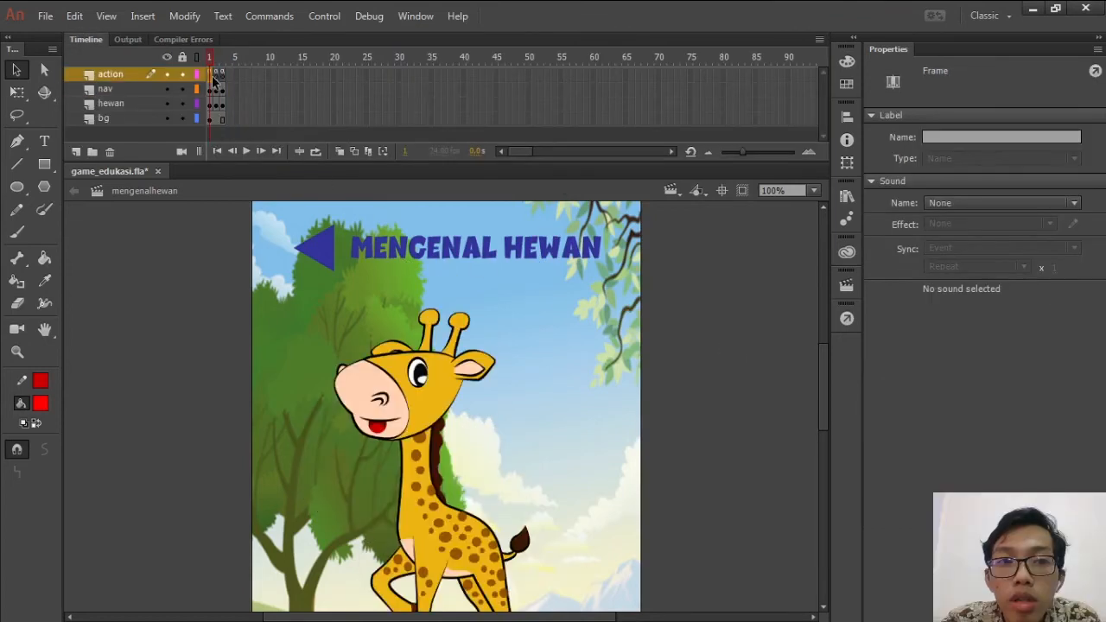
{"action": "left_click", "coordinate": [216, 78]}
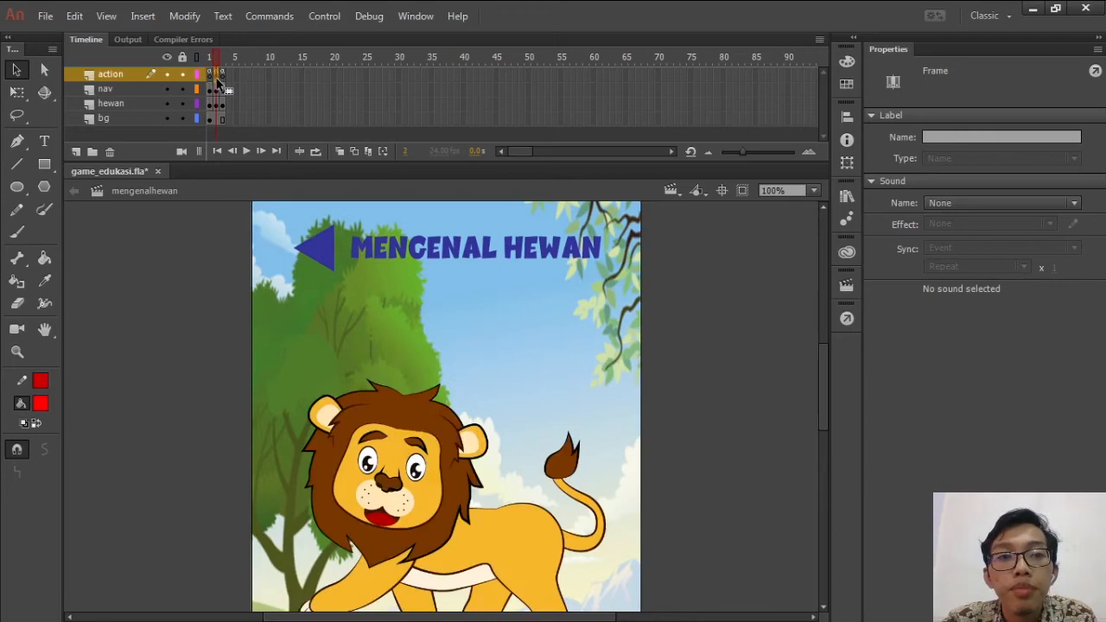
{"action": "left_click", "coordinate": [221, 78]}
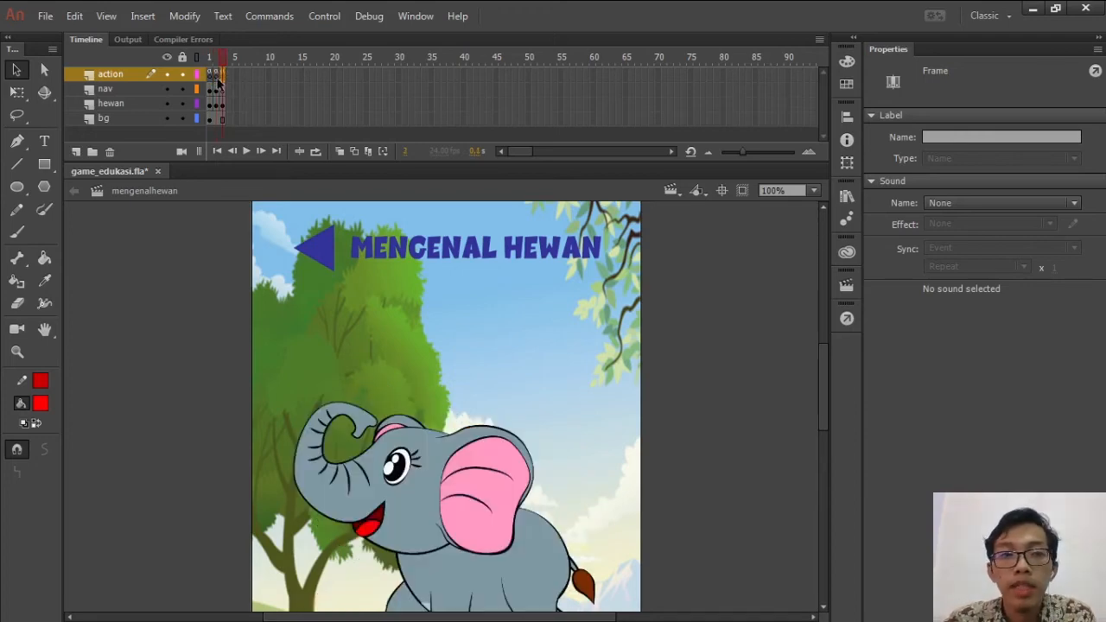
{"action": "left_click", "coordinate": [213, 76]}
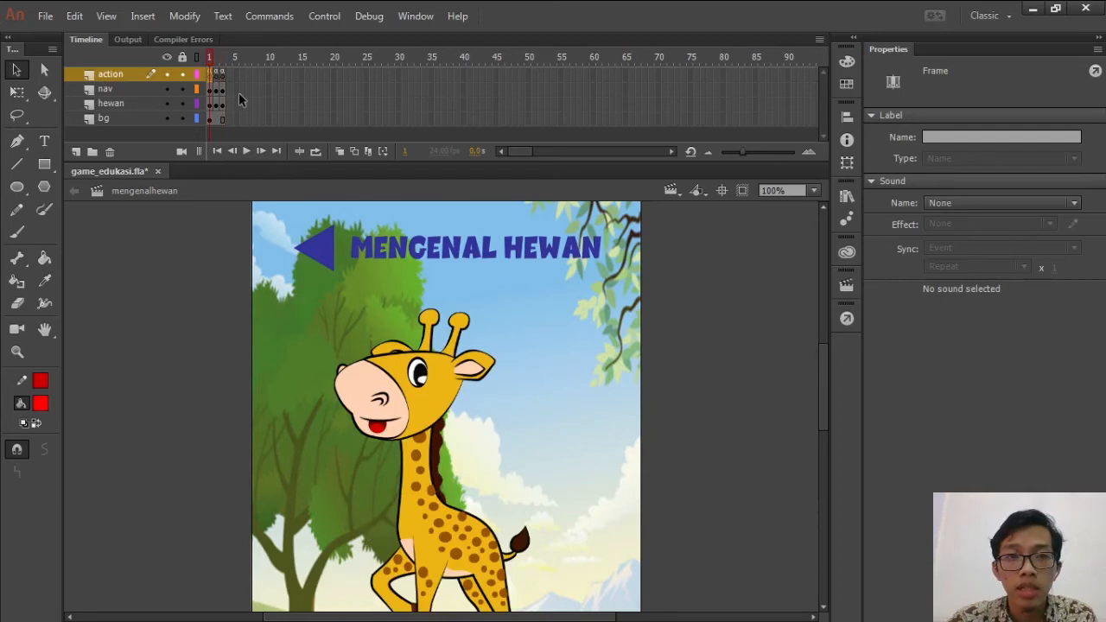
Check the giraffe screen's buttons and remove the btn_menuawal button from frame 1 of the nav layer
{"action": "left_click", "coordinate": [328, 245]}
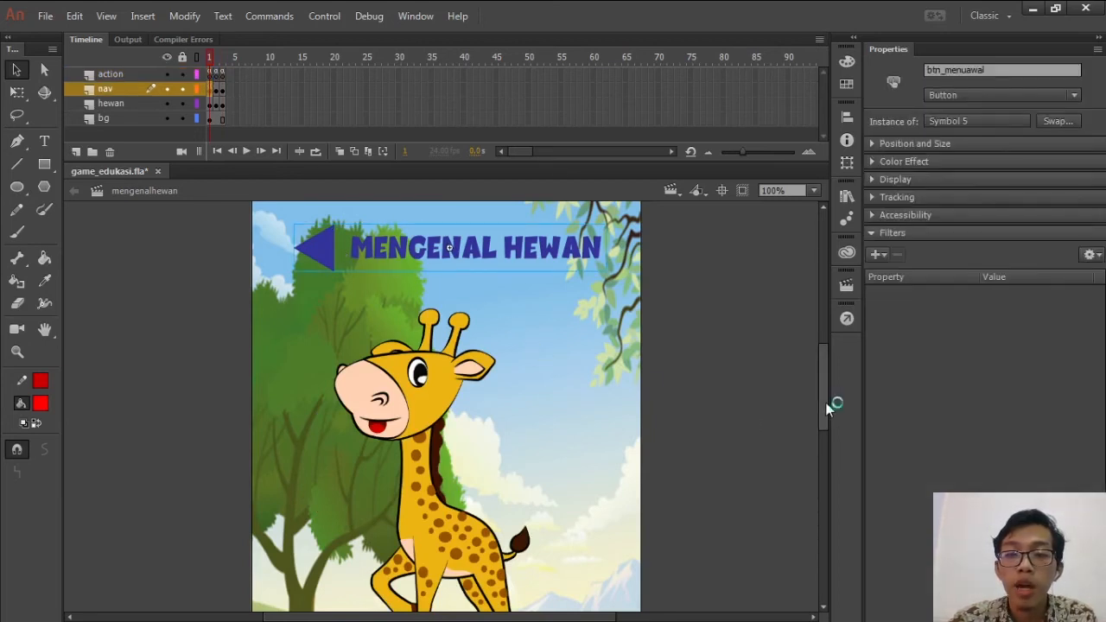
{"action": "left_click_drag", "start_coordinate": [825, 406], "coordinate": [822, 391]}
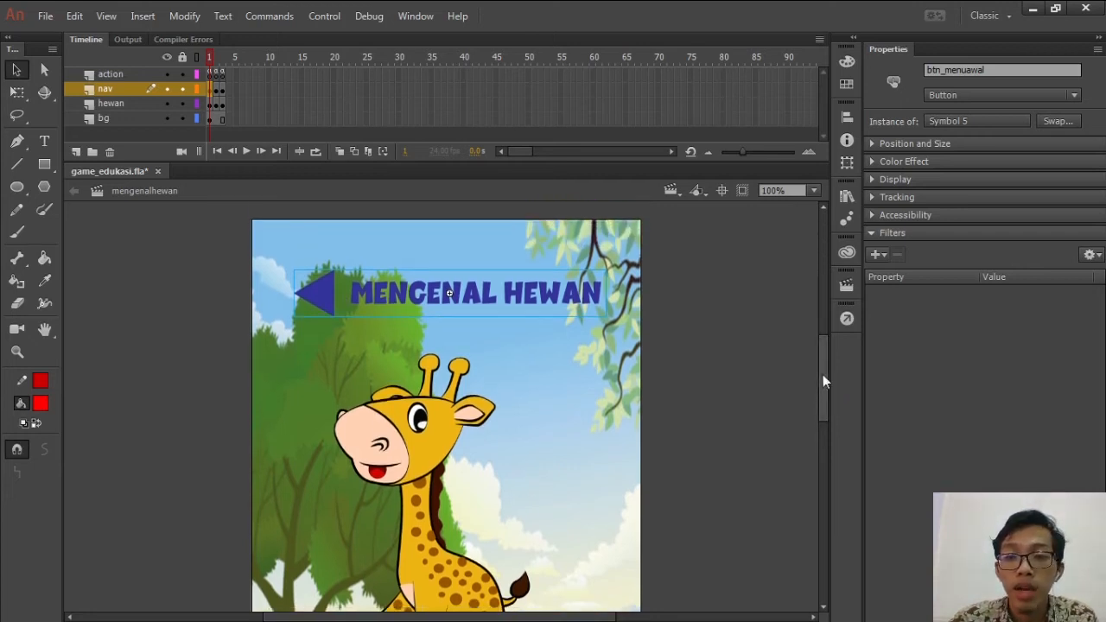
{"action": "left_click_drag", "start_coordinate": [823, 374], "coordinate": [823, 377]}
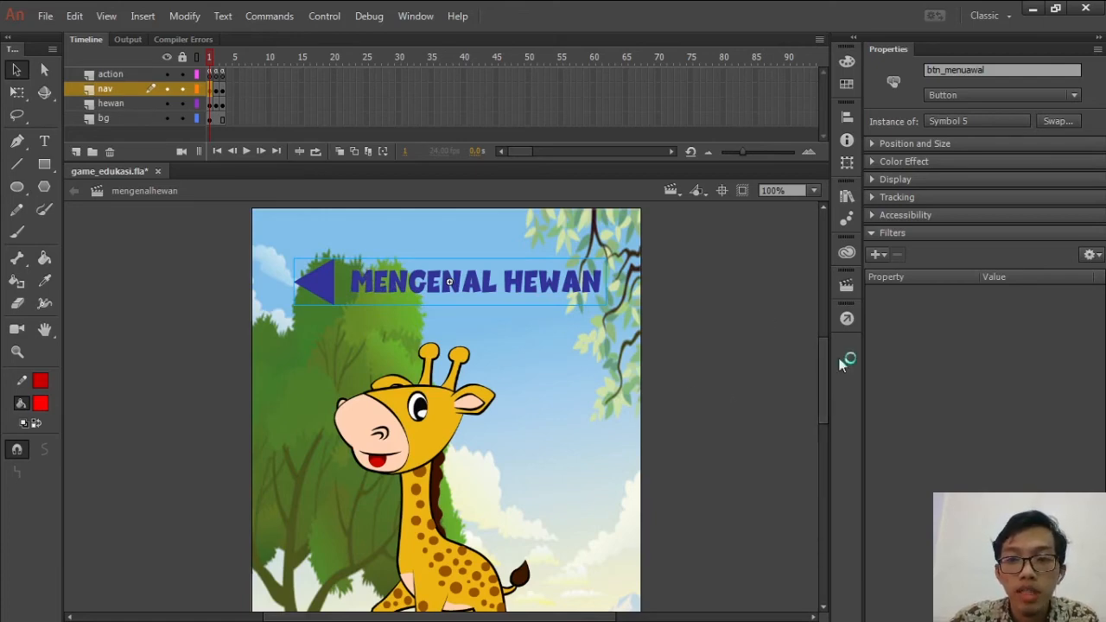
{"action": "left_click_drag", "start_coordinate": [828, 362], "coordinate": [828, 429]}
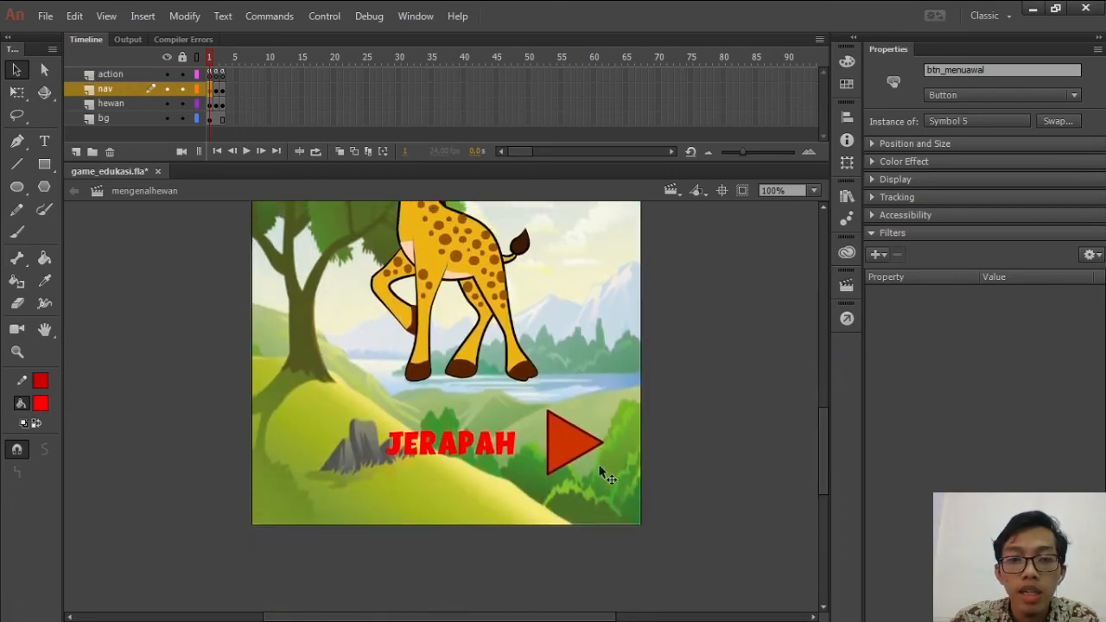
{"action": "left_click", "coordinate": [558, 423]}
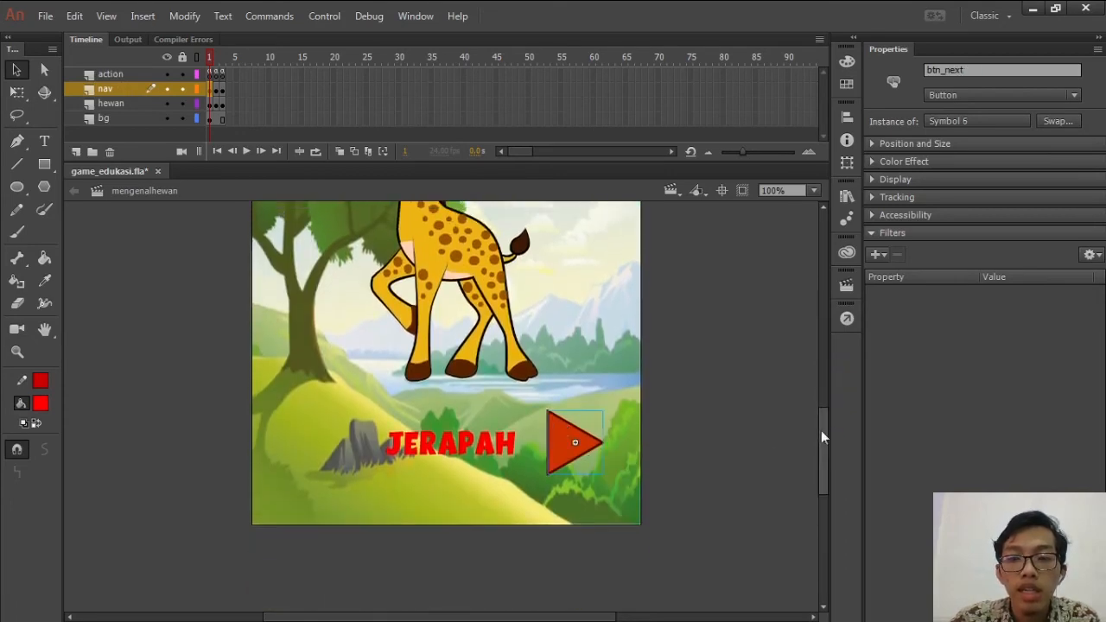
{"action": "left_click_drag", "start_coordinate": [823, 432], "coordinate": [826, 331]}
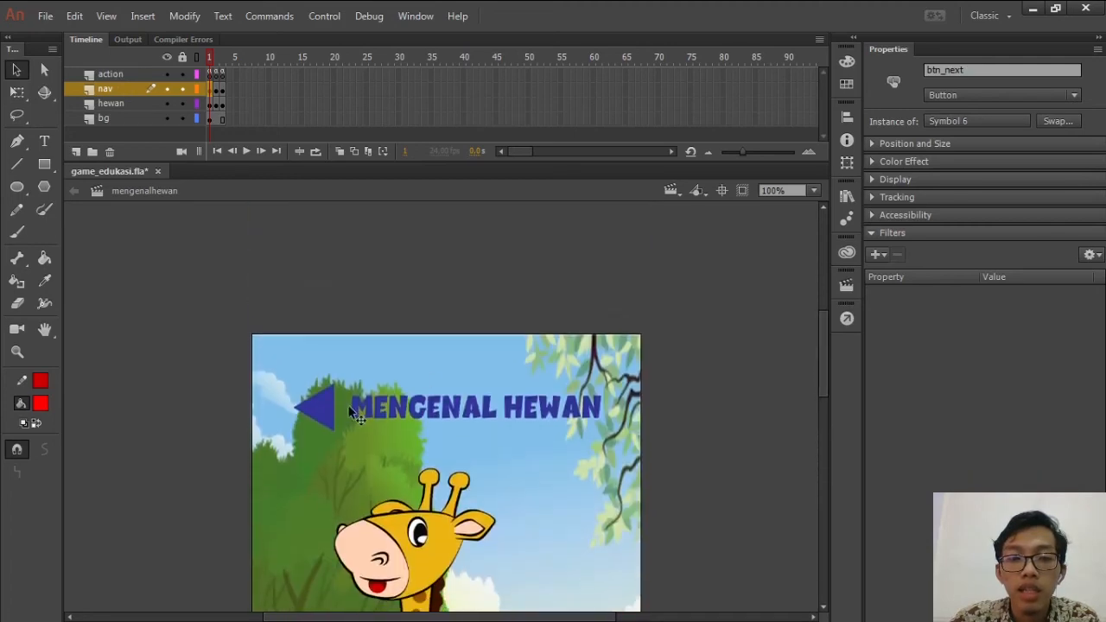
{"action": "left_click", "coordinate": [325, 401]}
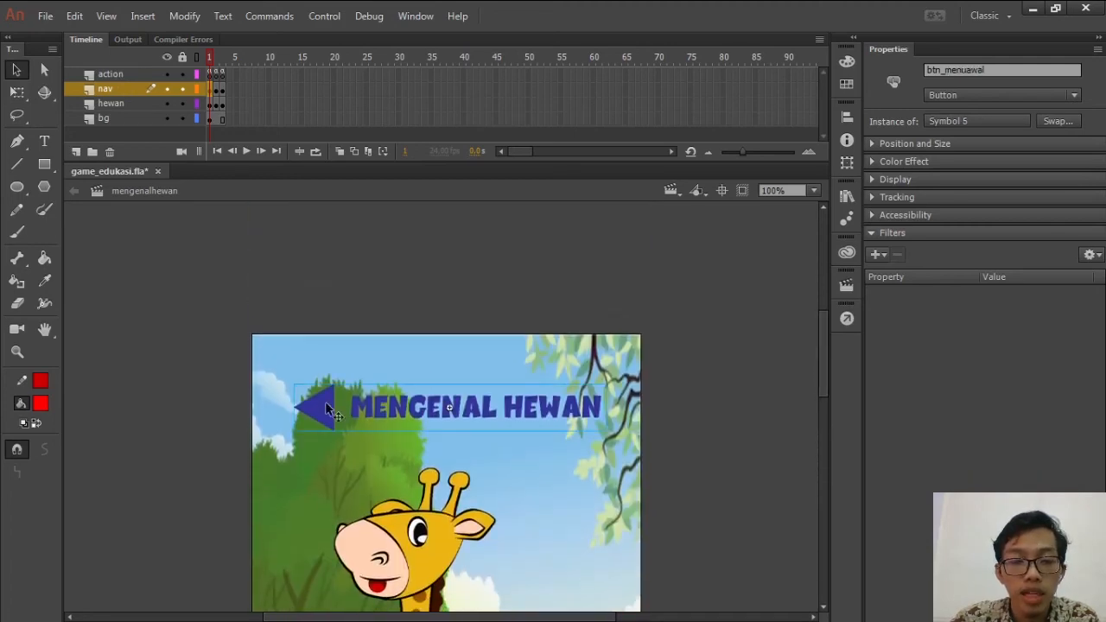
{"action": "key", "text": "Delete"}
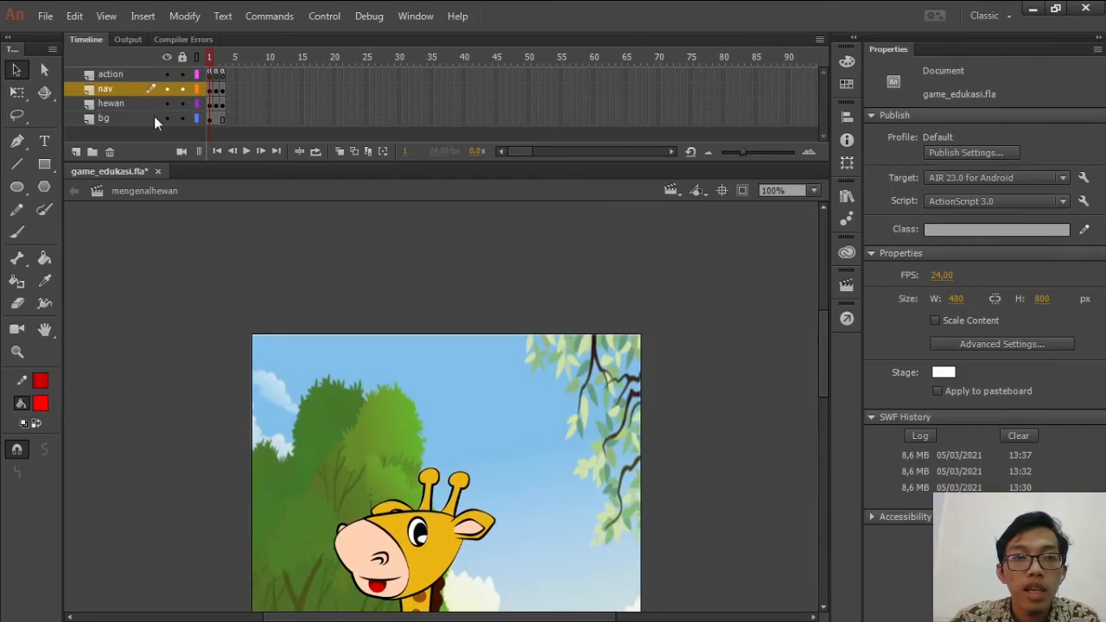
Add a new layer above the nav layer and name it btn_awal
{"action": "left_click", "coordinate": [81, 151]}
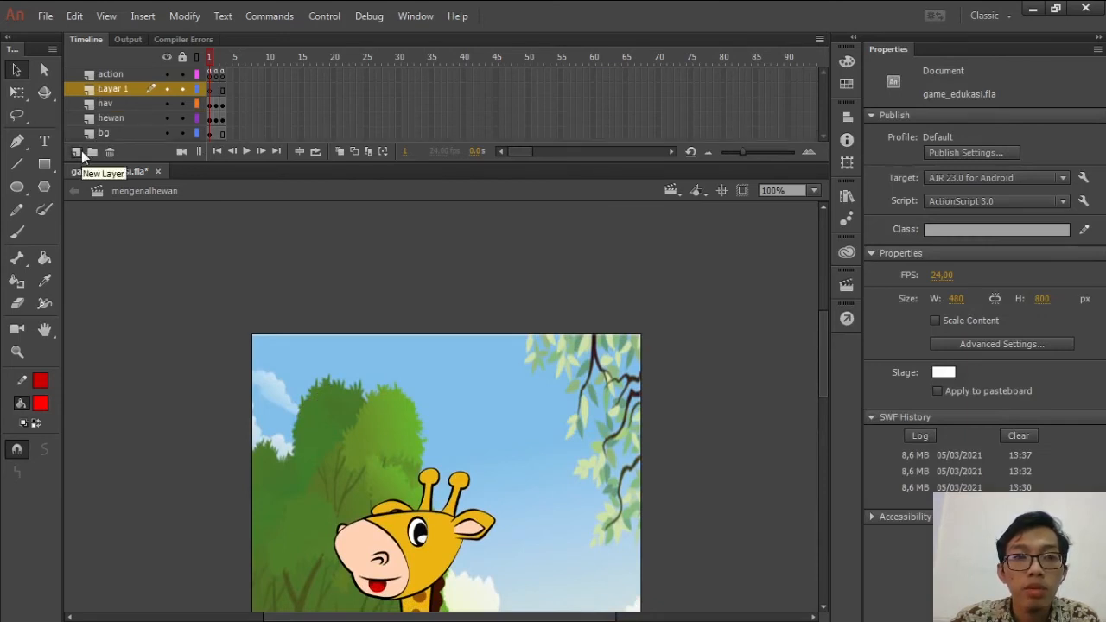
{"action": "left_click", "coordinate": [118, 89]}
{"action": "type", "text": "btn"}
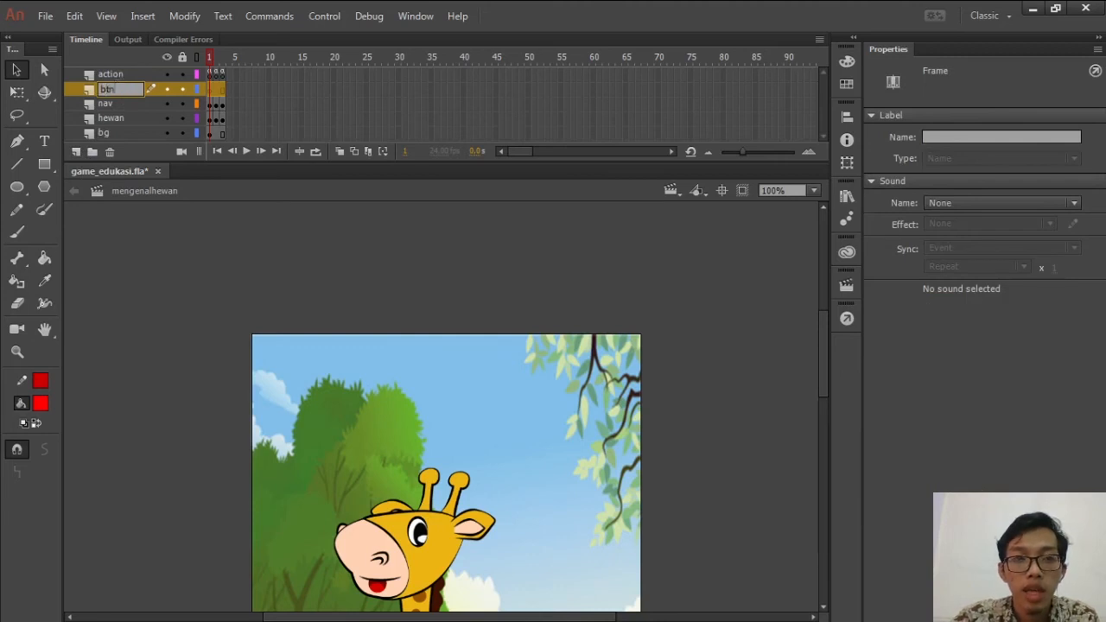
{"action": "type", "text": "_awal"}
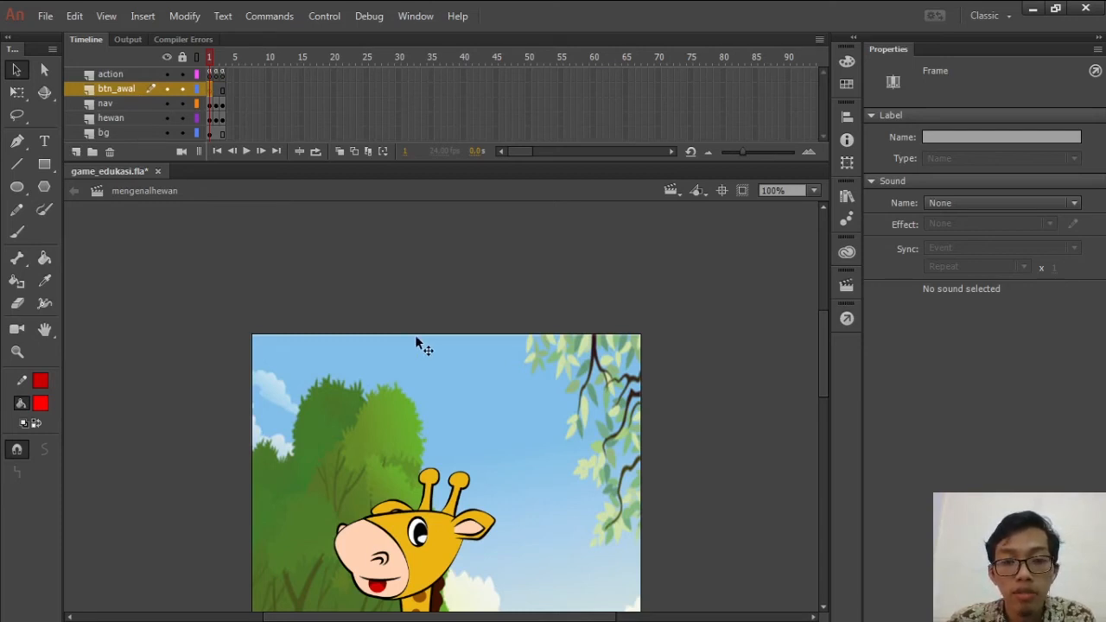
Paste the btn_menuawal button onto the btn_awal layer over the giraffe screen and select it to check its instance name
{"action": "key", "text": "ctrl+v"}
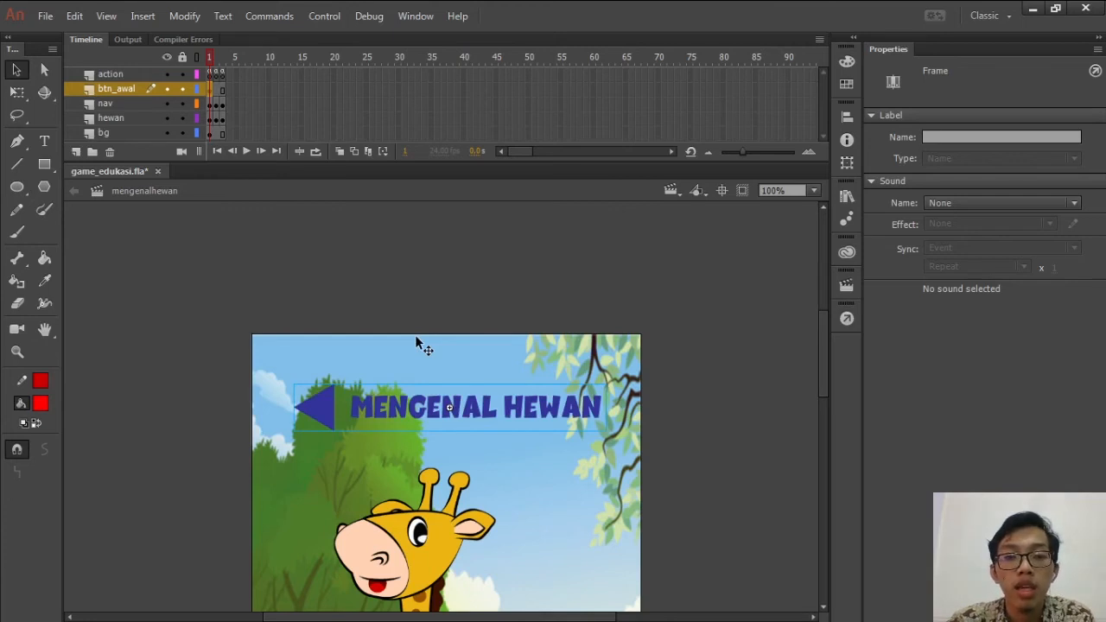
{"action": "left_click", "coordinate": [457, 278]}
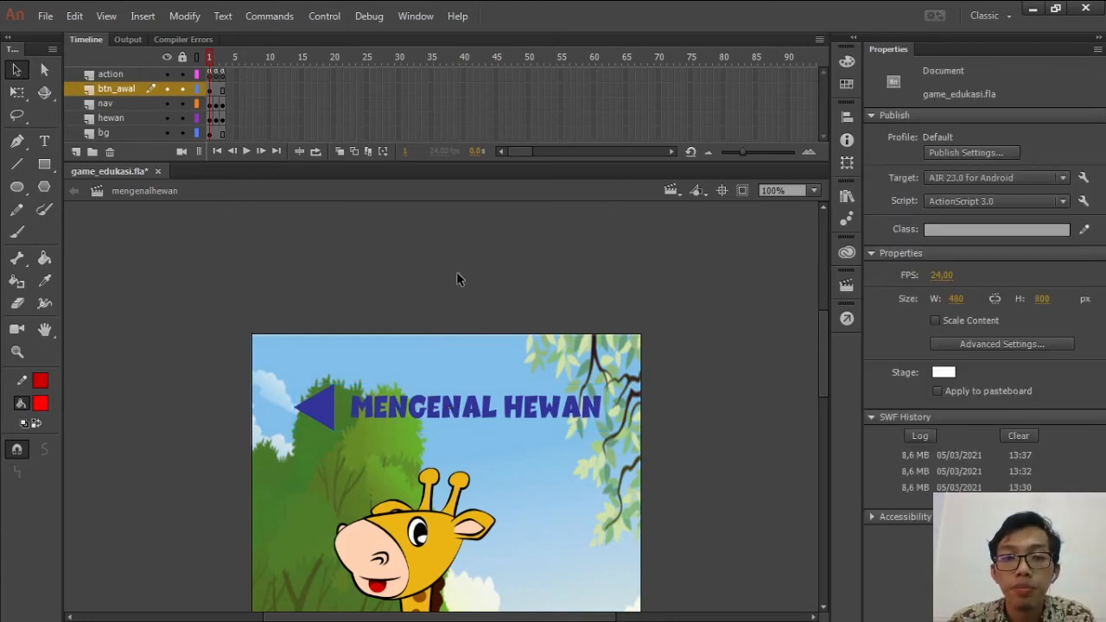
{"action": "left_click", "coordinate": [392, 406]}
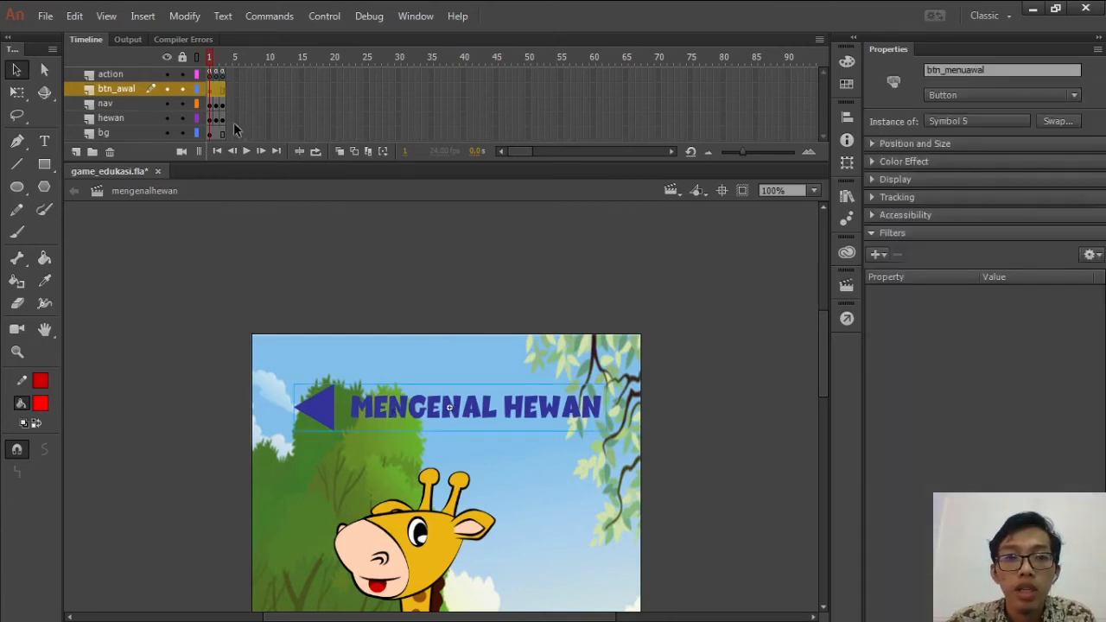
On the lion screen in frame 2, move the btn_awal layer's Mengenal Hewan button slightly up, clear of the nav layer's copy
{"action": "left_click", "coordinate": [208, 102]}
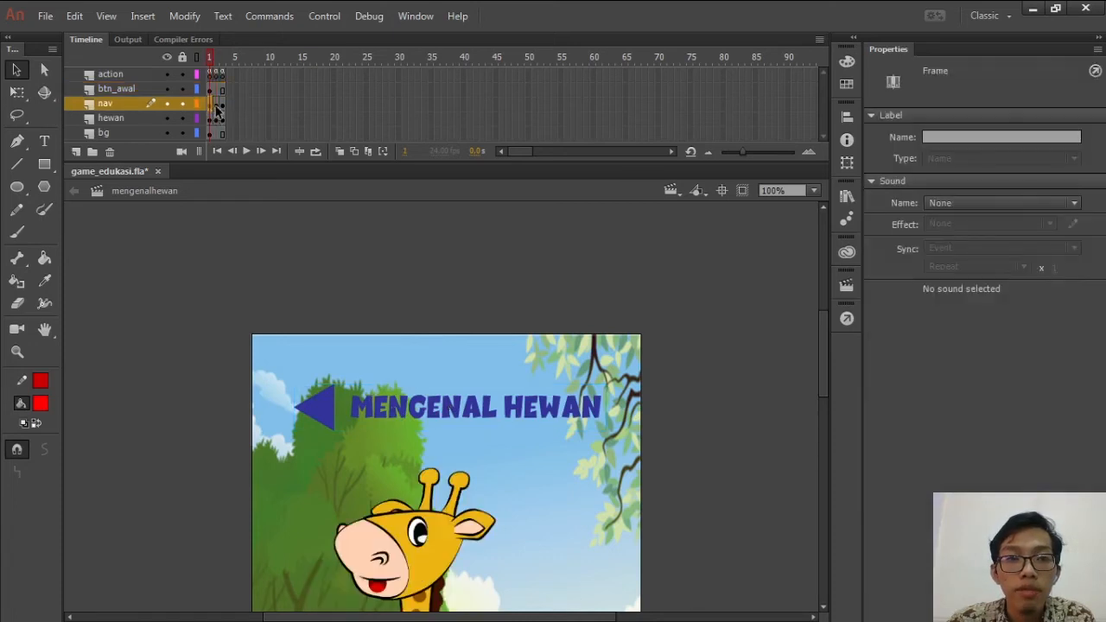
{"action": "left_click", "coordinate": [219, 108]}
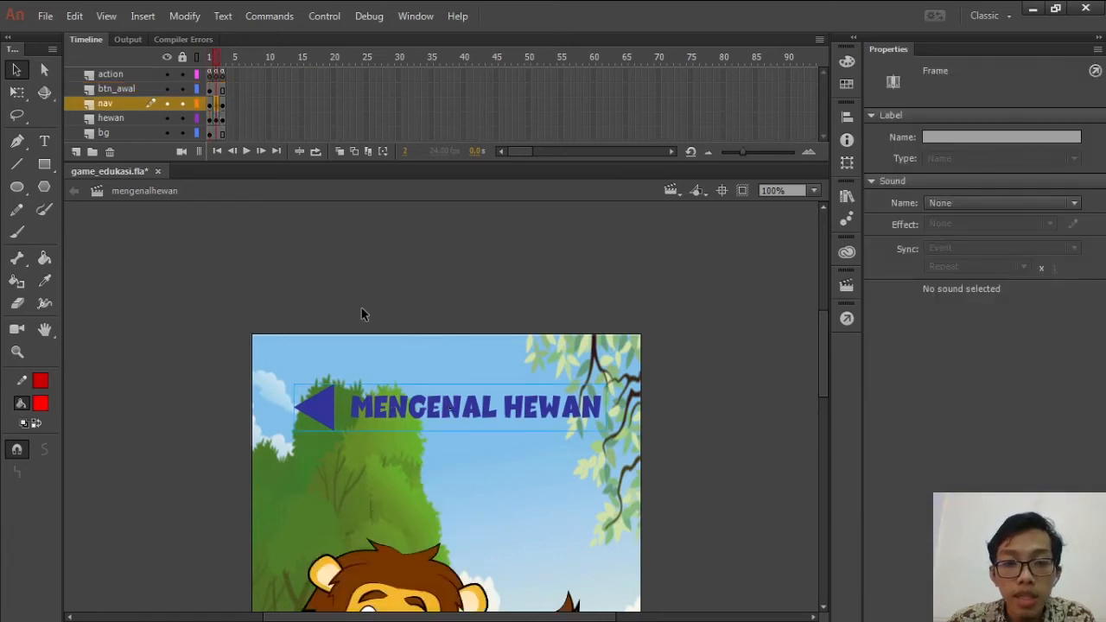
{"action": "left_click_drag", "start_coordinate": [390, 406], "coordinate": [397, 389]}
{"action": "left_click", "coordinate": [393, 386]}
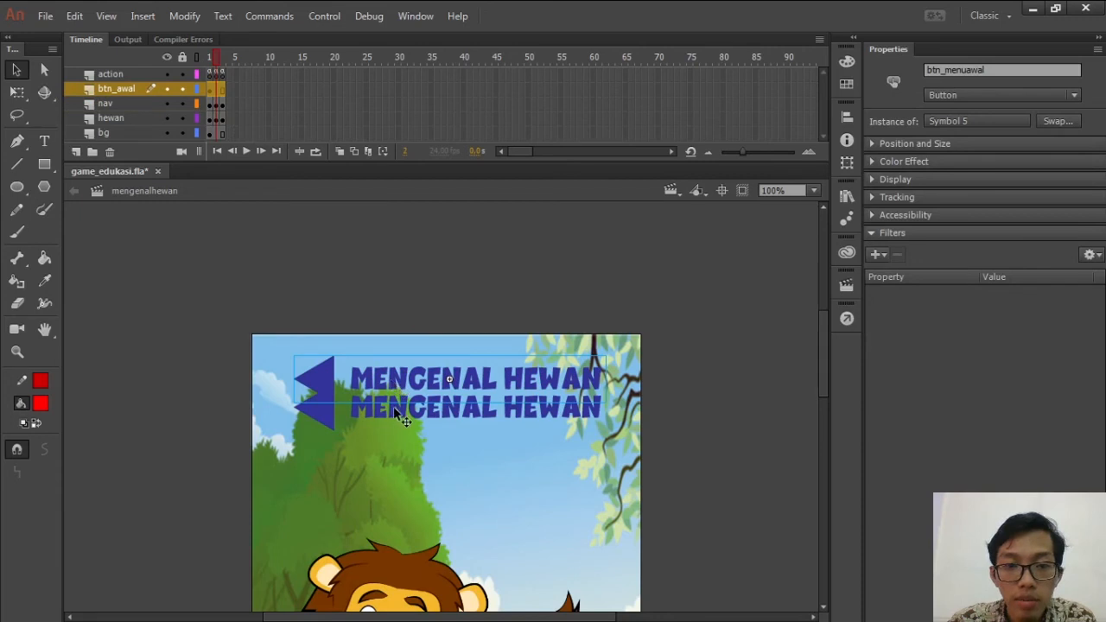
Delete the duplicate Mengenal Hewan button from frame 2 of the nav layer
{"action": "left_click", "coordinate": [394, 408]}
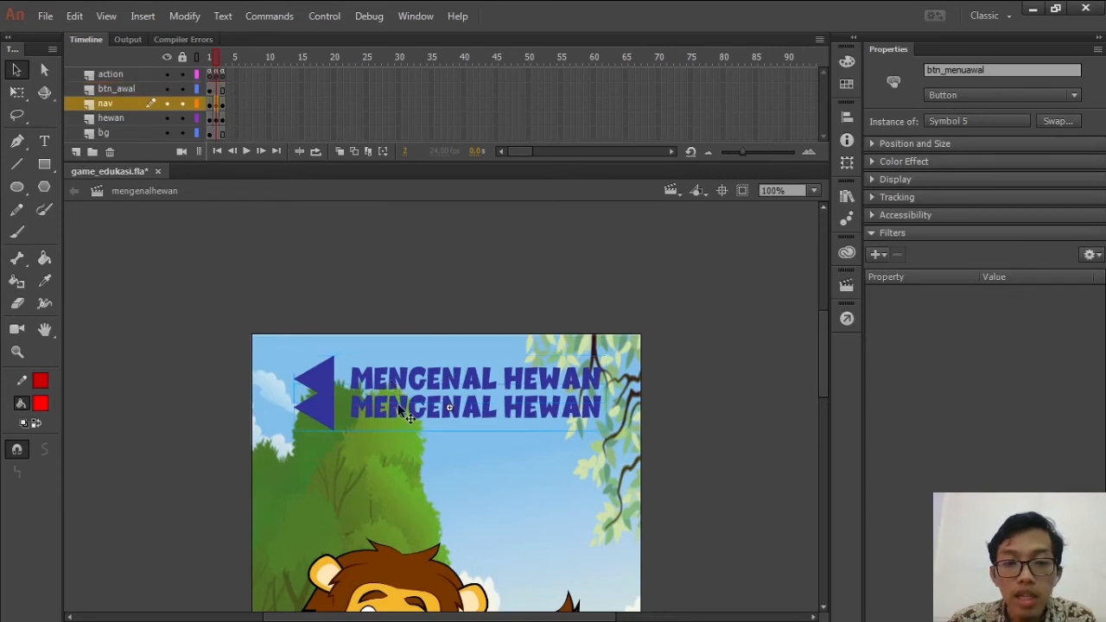
{"action": "left_click", "coordinate": [352, 318]}
{"action": "left_click", "coordinate": [324, 418]}
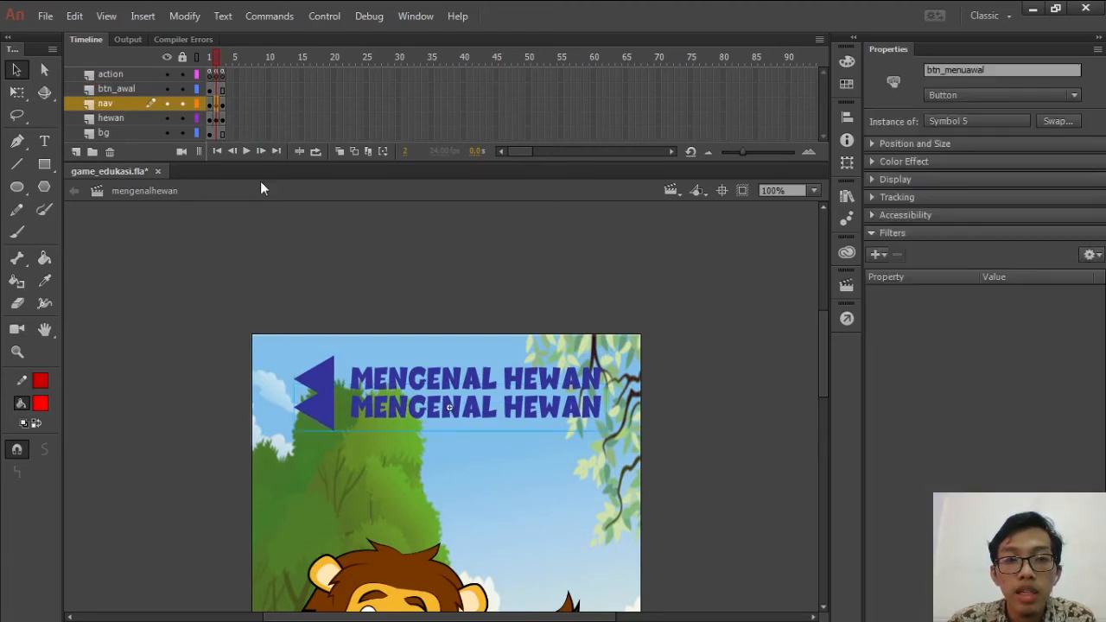
{"action": "left_click", "coordinate": [342, 289]}
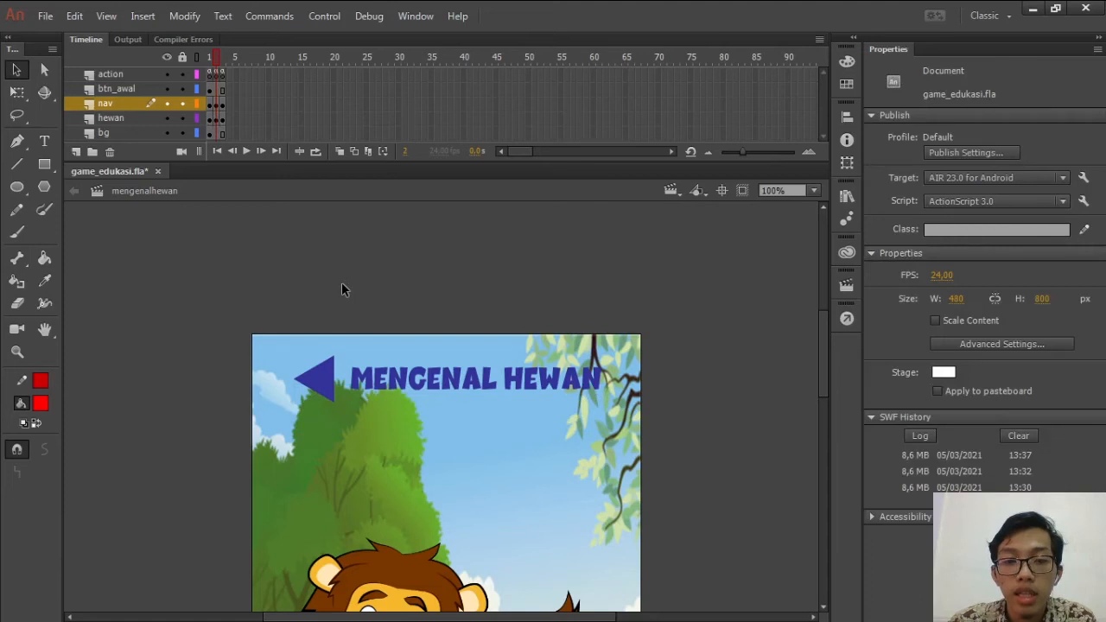
Delete the duplicate Mengenal Hewan button from frame 3 of the nav layer on the elephant screen
{"action": "left_click", "coordinate": [223, 104]}
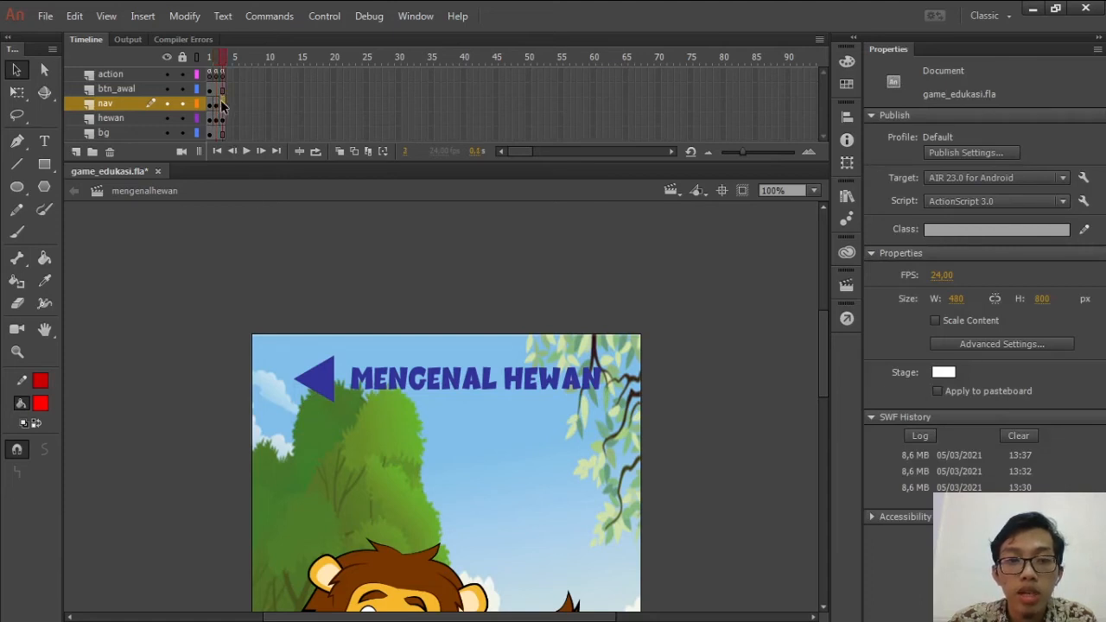
{"action": "left_click", "coordinate": [262, 215]}
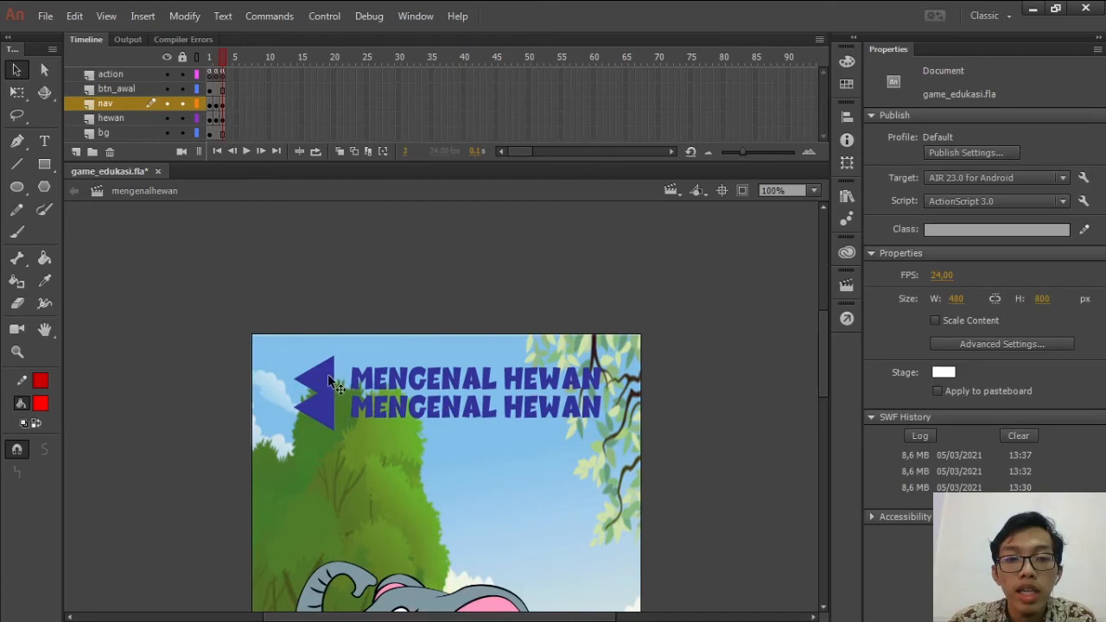
{"action": "left_click", "coordinate": [329, 380]}
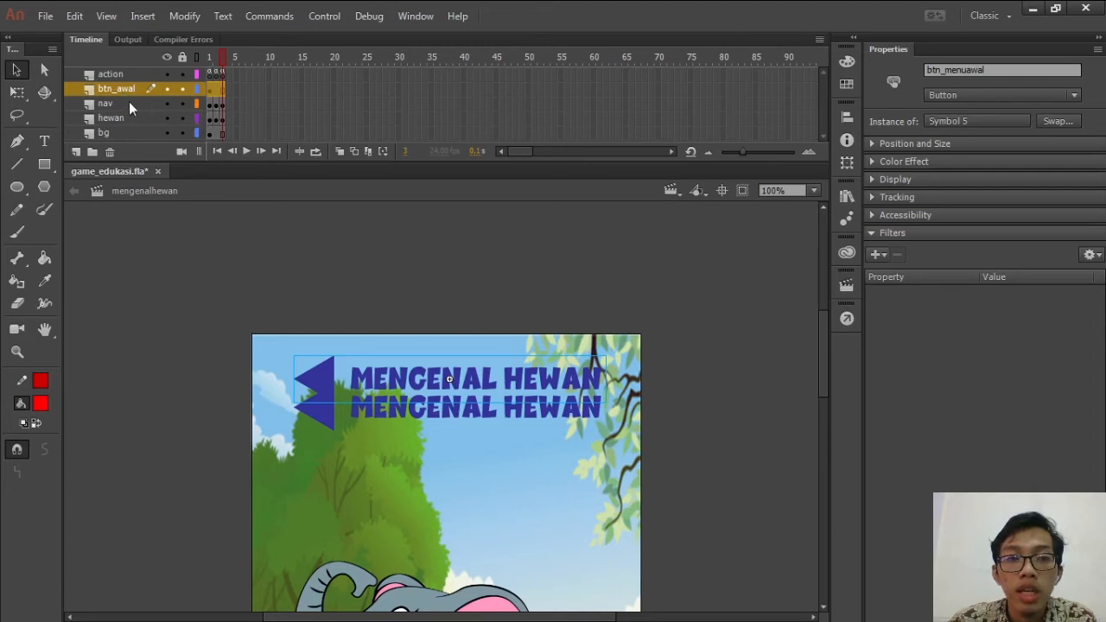
{"action": "left_click", "coordinate": [222, 103]}
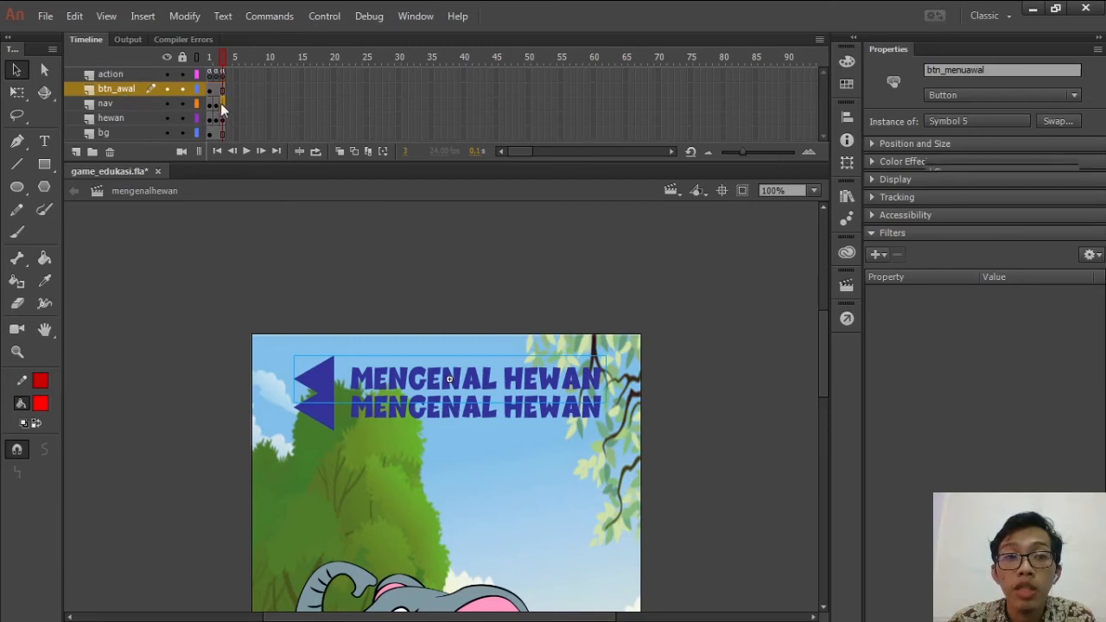
{"action": "left_click", "coordinate": [456, 272]}
{"action": "left_click", "coordinate": [327, 416]}
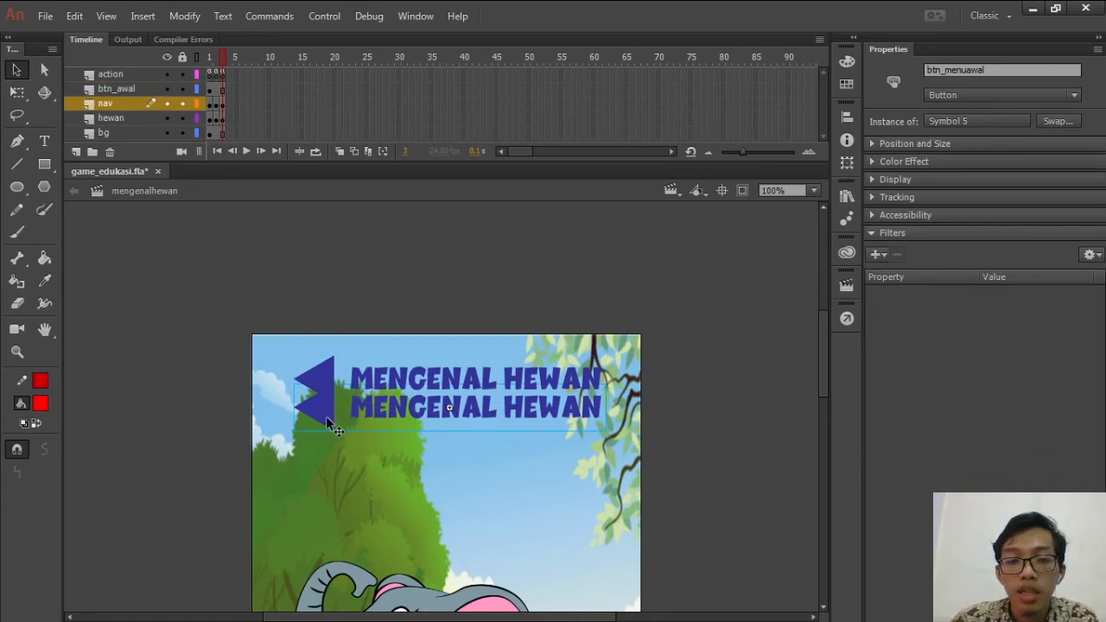
{"action": "key", "text": "Delete"}
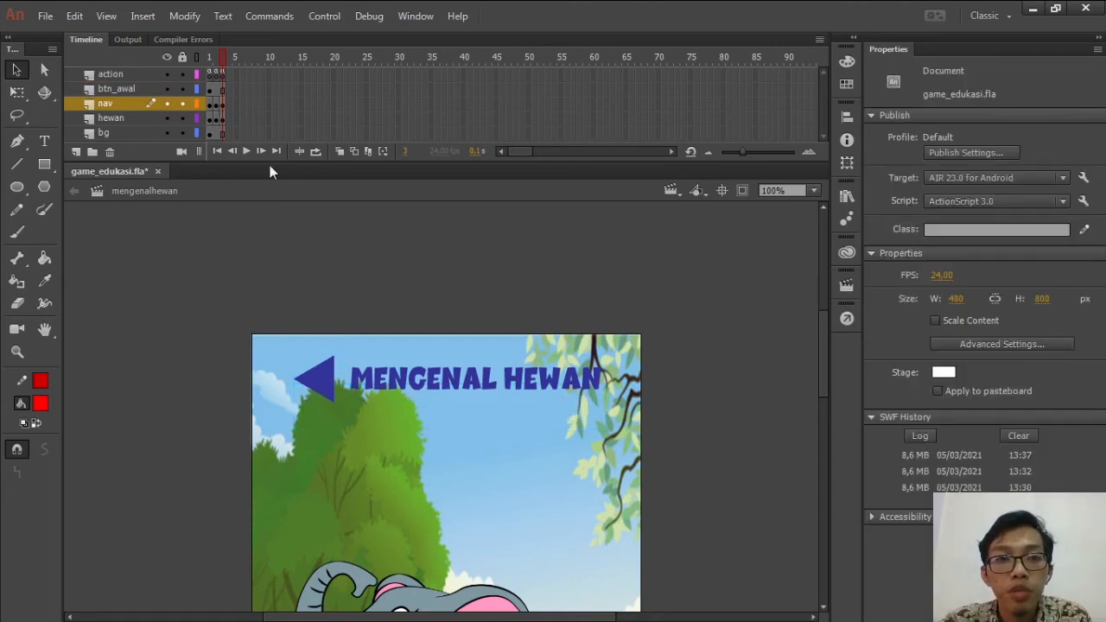
Step back through frames 3 to 1 of the nav layer to check the Mengenal Hewan button on each animal screen
{"action": "left_click", "coordinate": [222, 106]}
{"action": "left_click", "coordinate": [216, 105]}
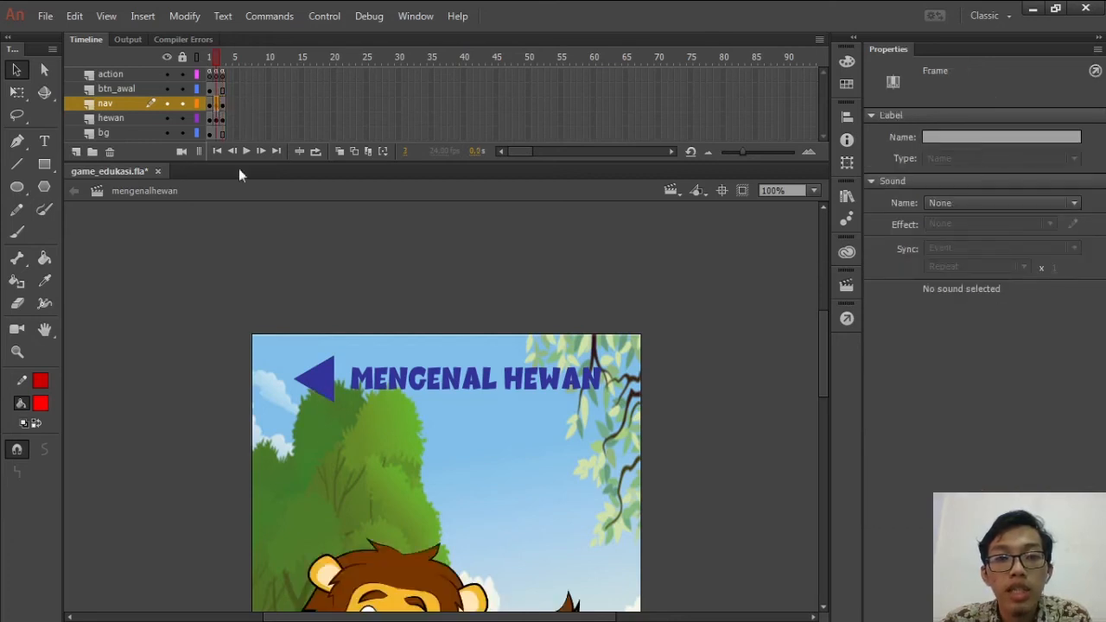
{"action": "left_click", "coordinate": [210, 104]}
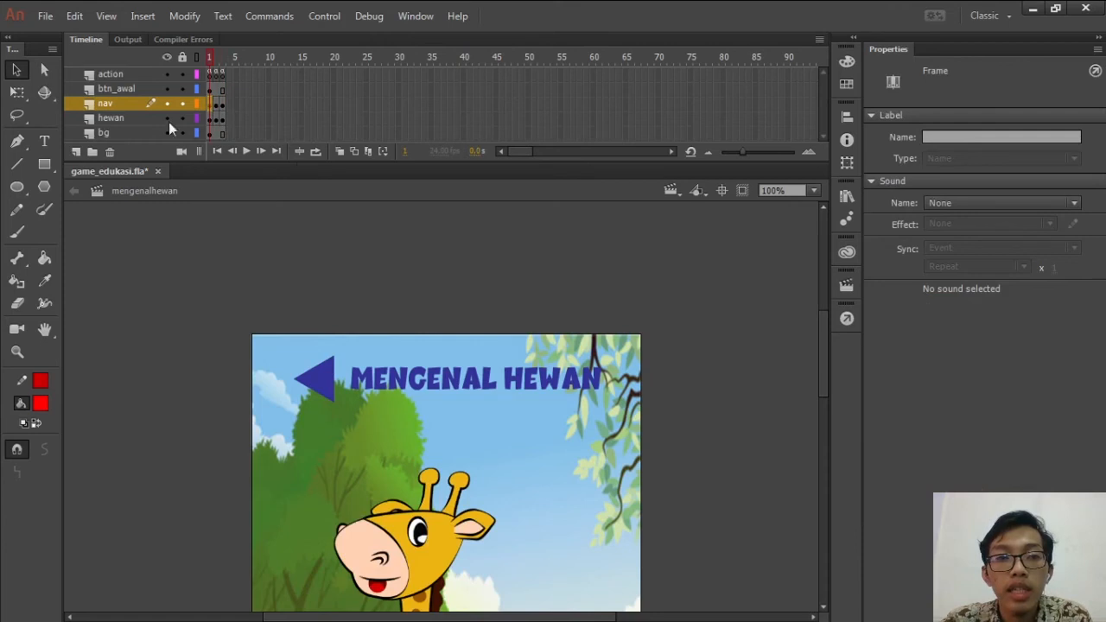
{"action": "left_click", "coordinate": [366, 274]}
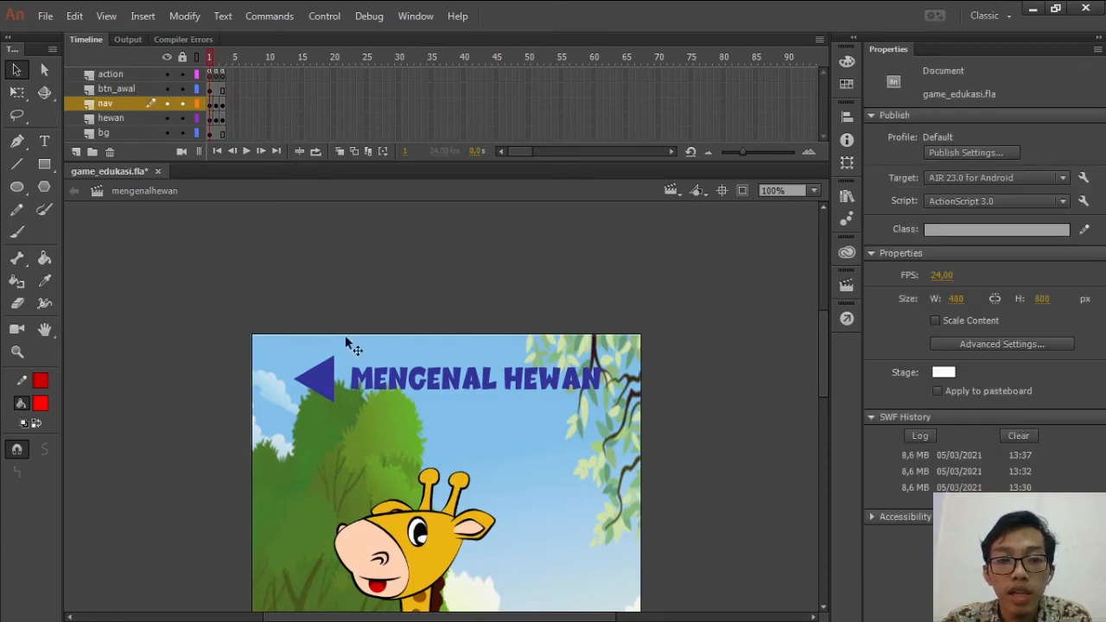
Move the Mengenal Hewan button on the btn_awal layer slightly down on the giraffe screen
{"action": "left_click", "coordinate": [329, 373]}
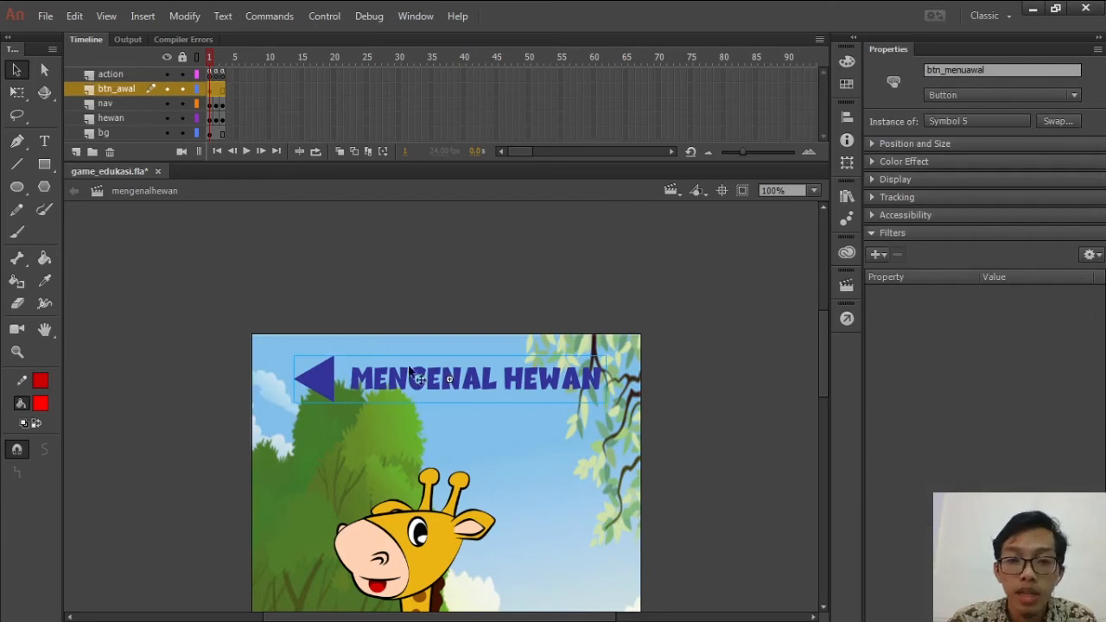
{"action": "left_click_drag", "start_coordinate": [404, 385], "coordinate": [402, 401]}
{"action": "left_click", "coordinate": [429, 299]}
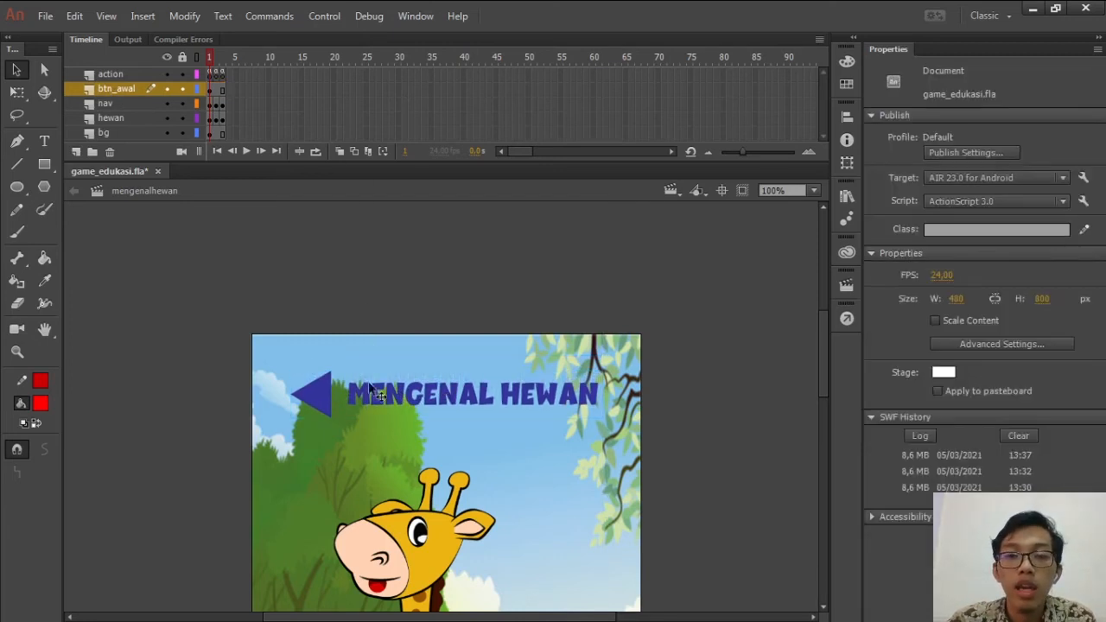
{"action": "left_click", "coordinate": [327, 393]}
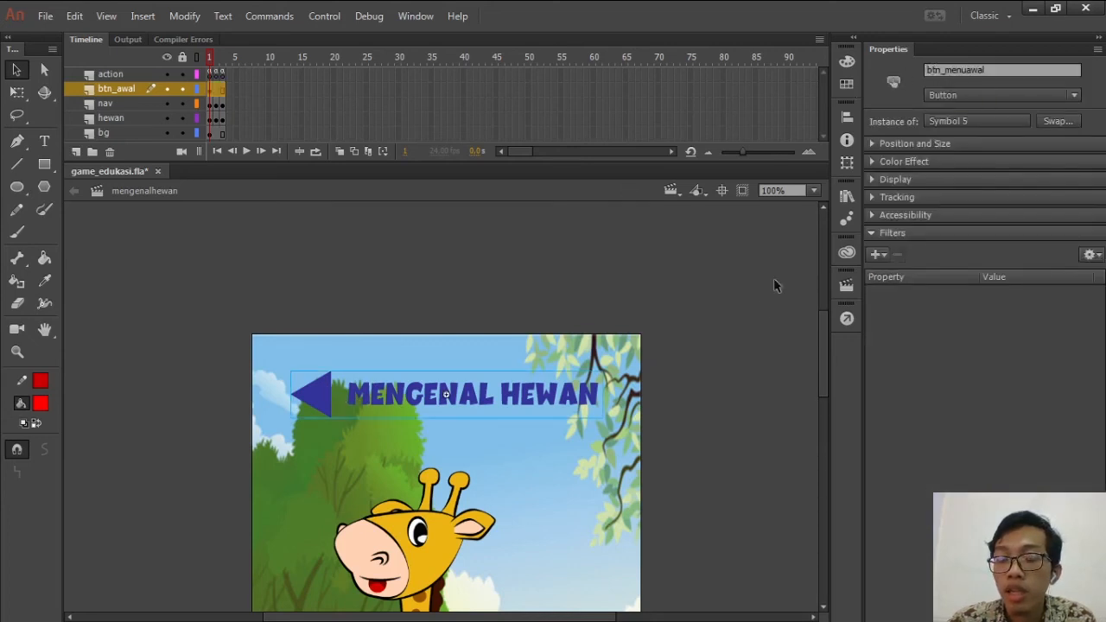
{"action": "left_click", "coordinate": [679, 285]}
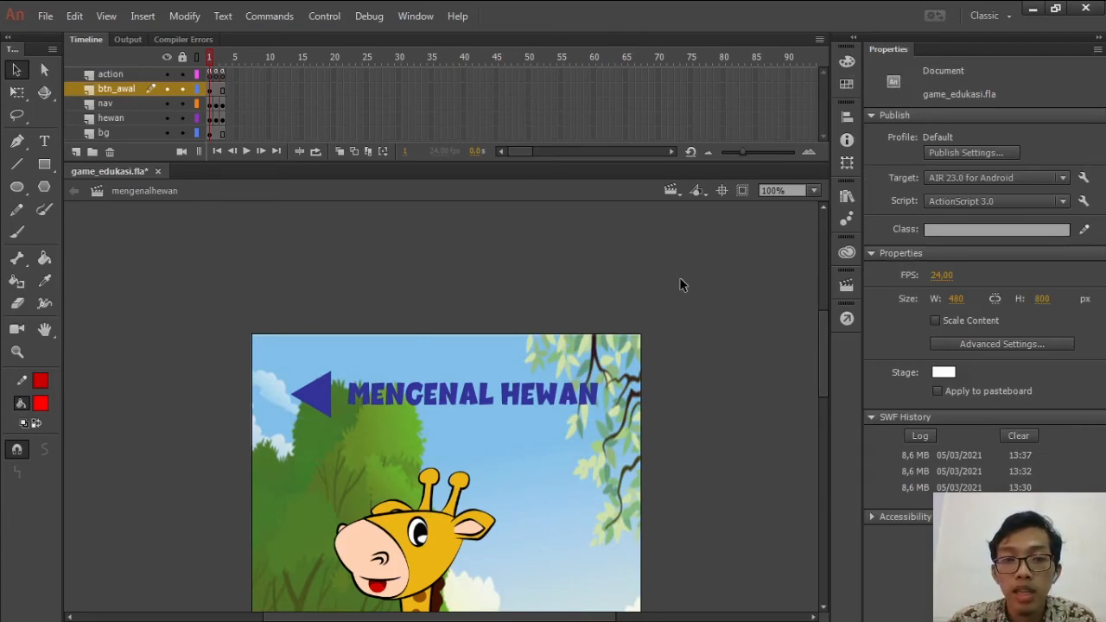
Test the movie, mute the sound, and open Mengenal Binatang
{"action": "key", "text": "ctrl+Return"}
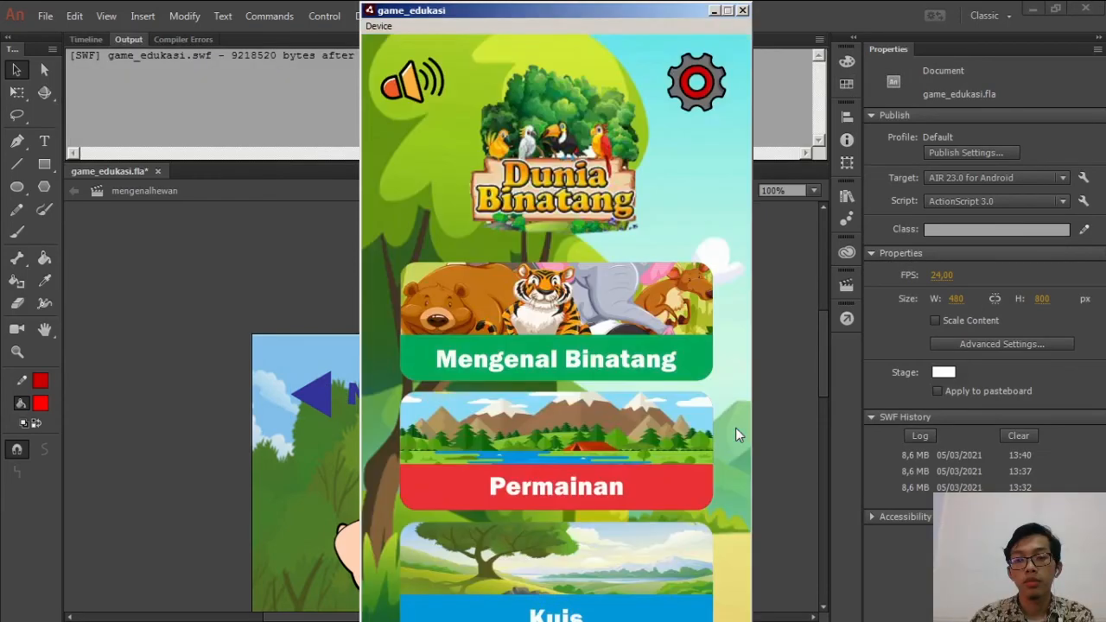
{"action": "left_click", "coordinate": [419, 85]}
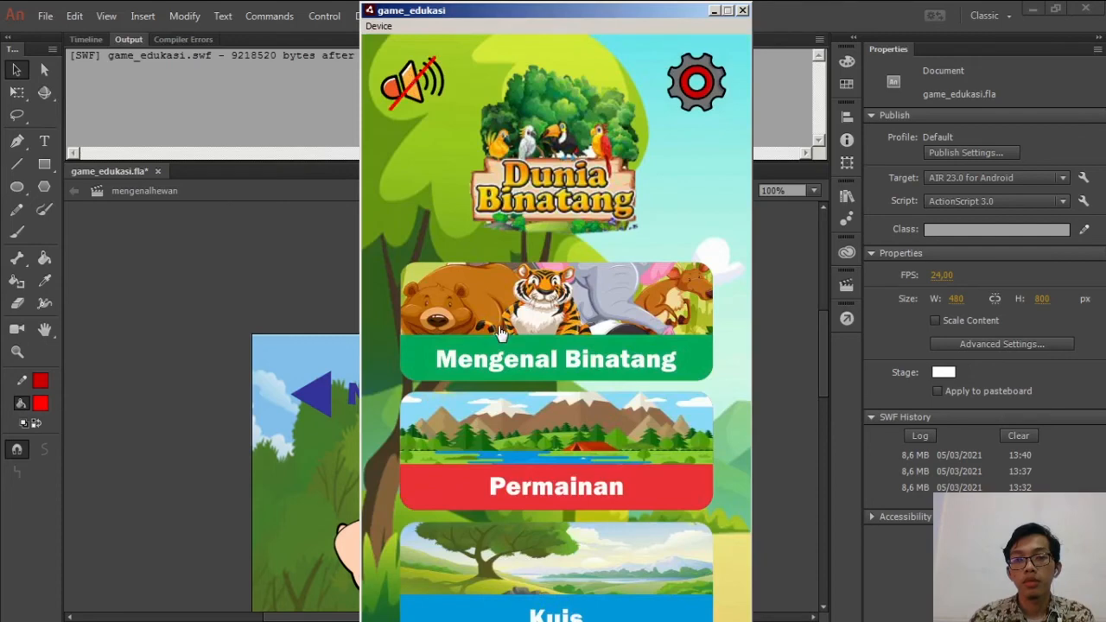
{"action": "left_click", "coordinate": [503, 336]}
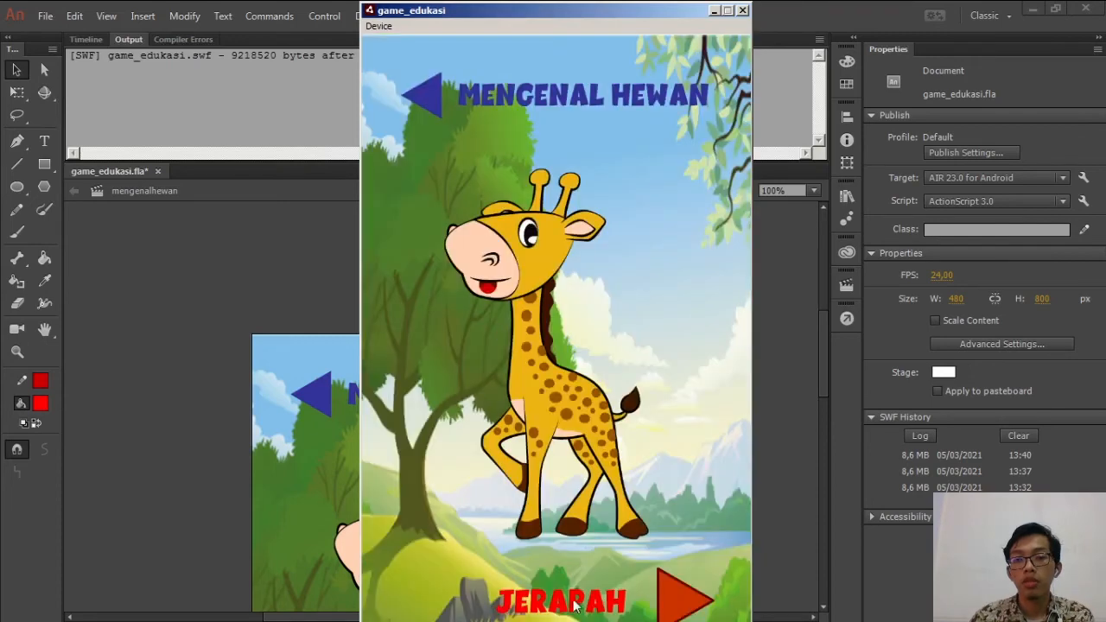
Page forward and back between the giraffe, lion and elephant, and try the Mengenal Hewan back button from the elephant screen
{"action": "left_click", "coordinate": [674, 591]}
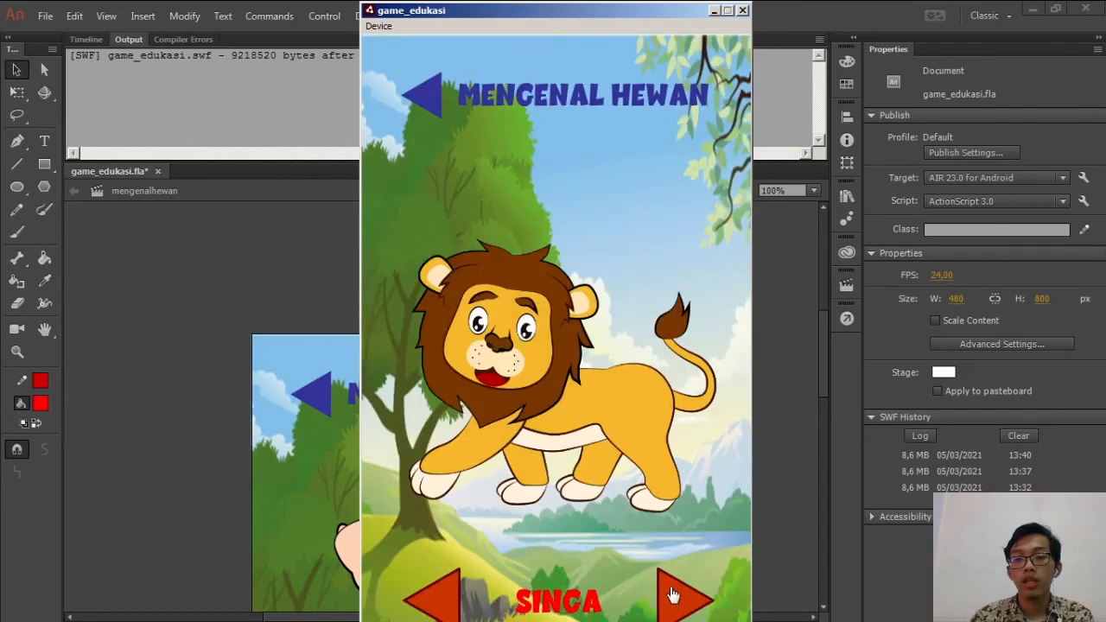
{"action": "left_click", "coordinate": [671, 588]}
{"action": "left_click", "coordinate": [442, 595]}
{"action": "left_click", "coordinate": [442, 595]}
{"action": "left_click", "coordinate": [683, 594]}
{"action": "left_click", "coordinate": [683, 593]}
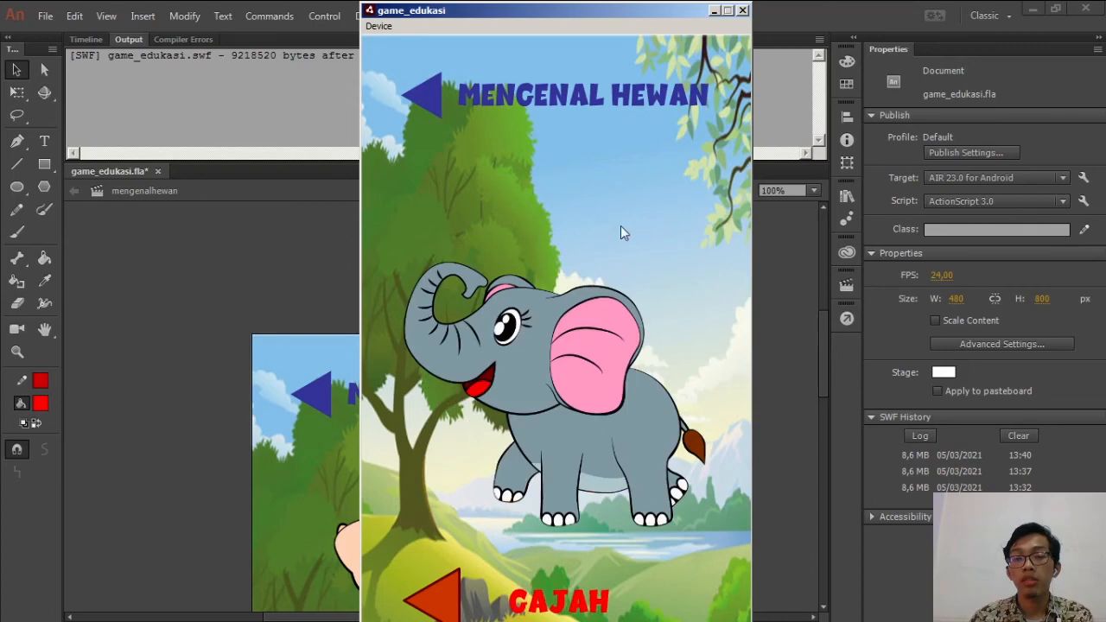
{"action": "left_click", "coordinate": [524, 103]}
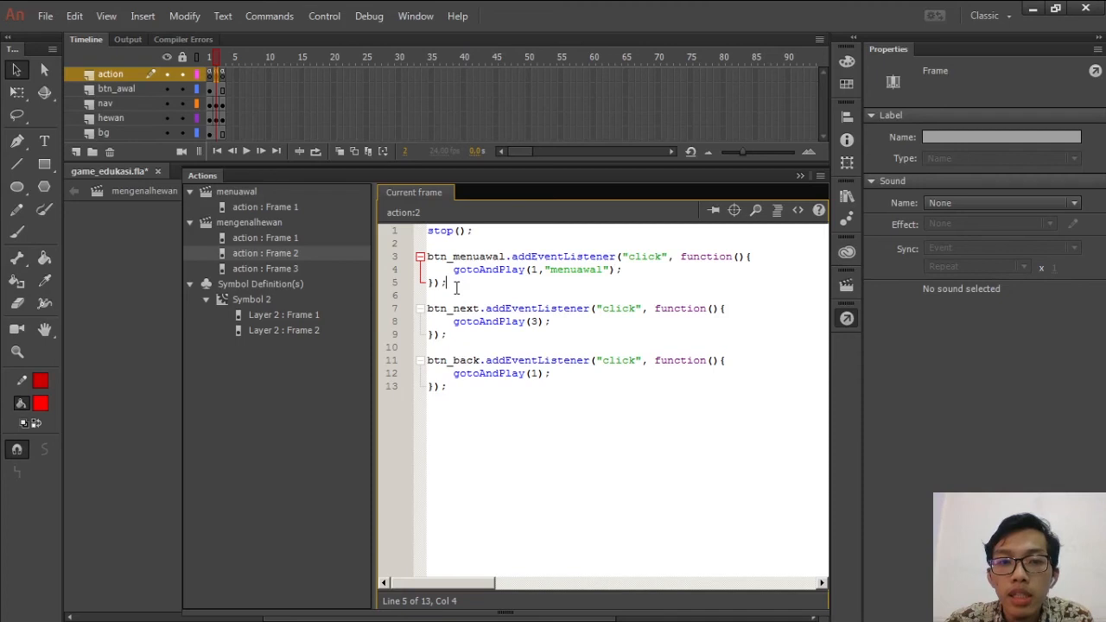
Delete the btn_menuawal click listener from the frame 2 script of mengenalhewan, and open the frame 1 script
{"action": "left_click_drag", "start_coordinate": [455, 288], "coordinate": [423, 259]}
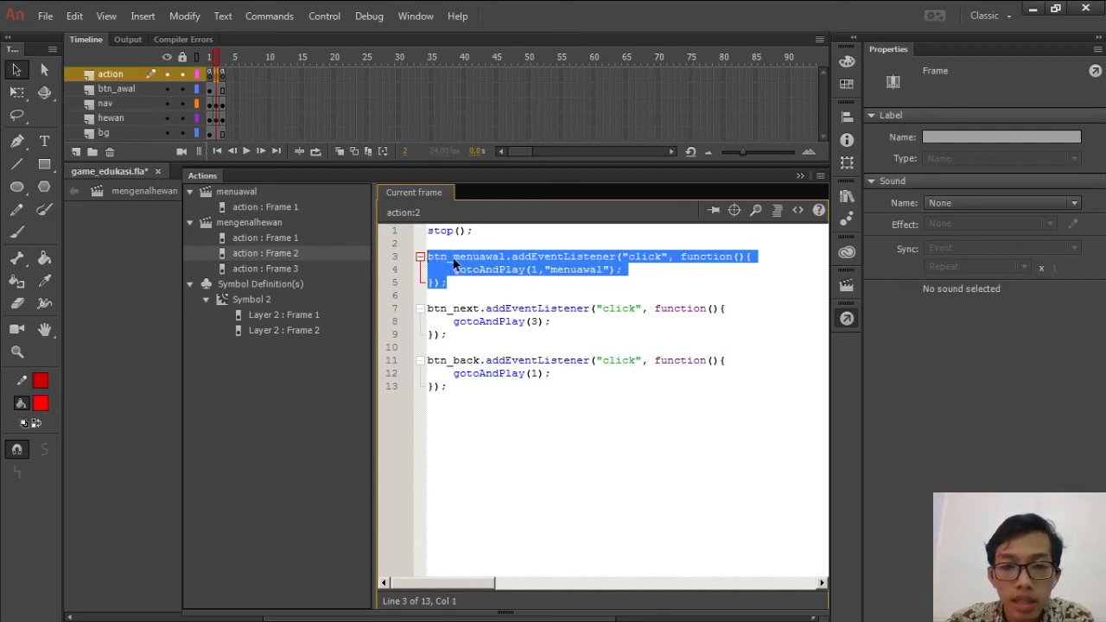
{"action": "key", "text": "Delete"}
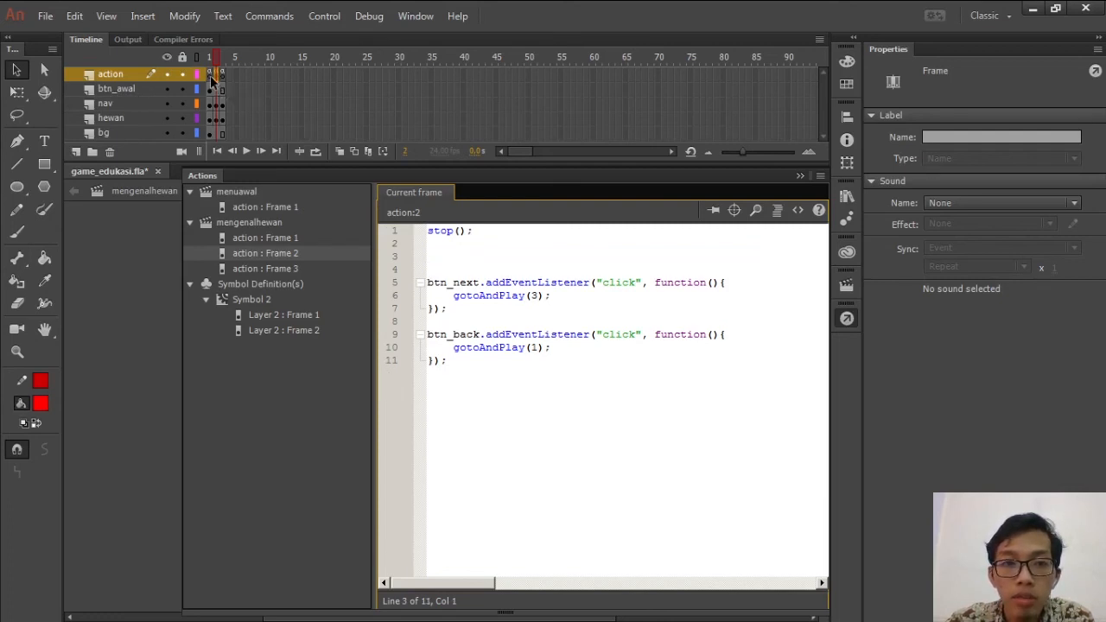
{"action": "key", "text": "F9"}
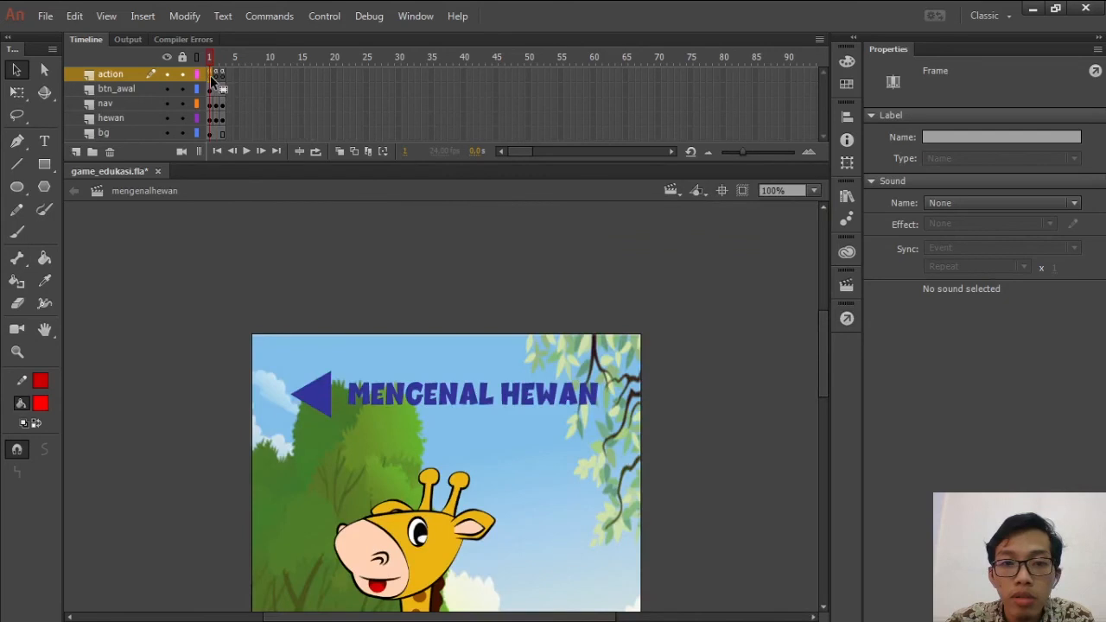
{"action": "left_click", "coordinate": [847, 318]}
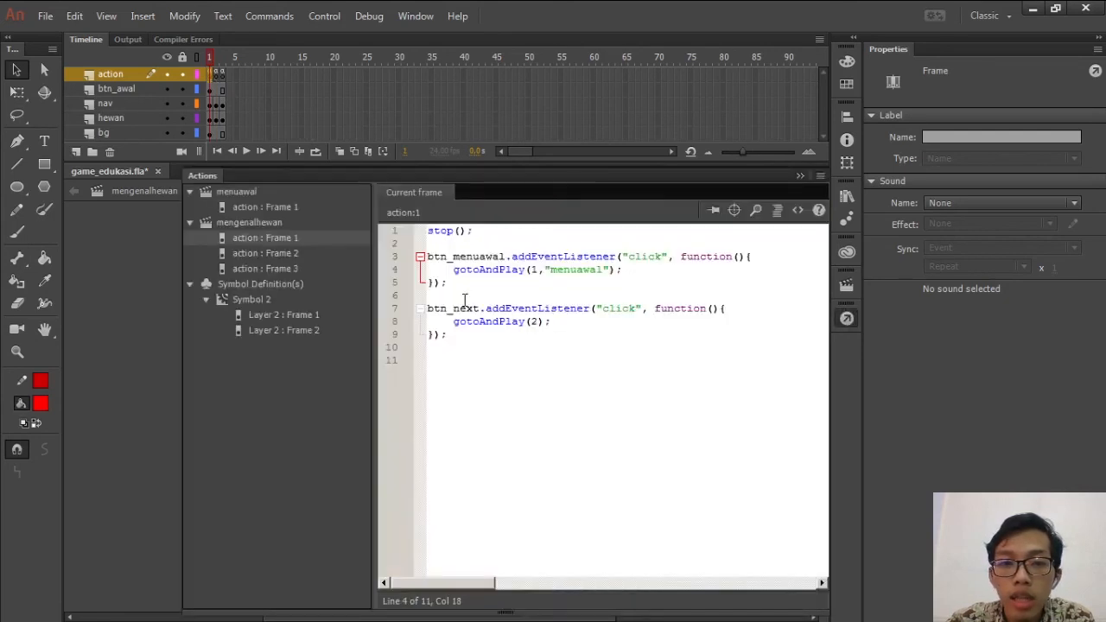
Delete the btn_menuawal click listener and its leftover blank line from the frame 1 action script of mengenalhewan
{"action": "left_click_drag", "start_coordinate": [460, 294], "coordinate": [413, 256]}
{"action": "key", "text": "BackSpace"}
{"action": "key", "text": "BackSpace"}
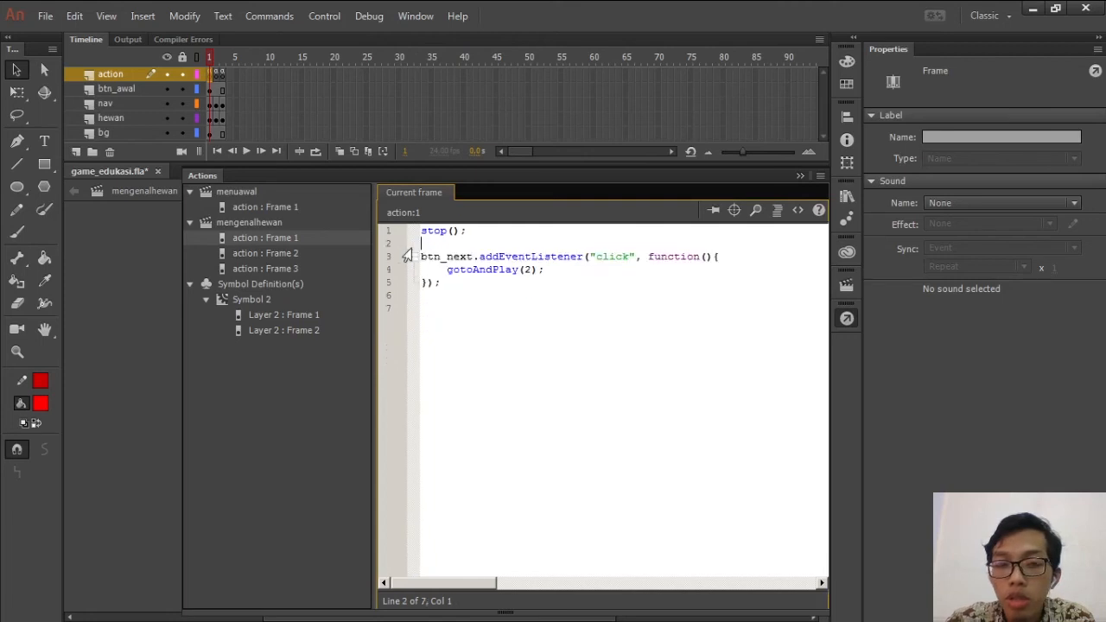
Copy the btn_menuawal click listener from the frame 3 action script and delete it there
{"action": "left_click", "coordinate": [222, 76]}
{"action": "key", "text": "F9"}
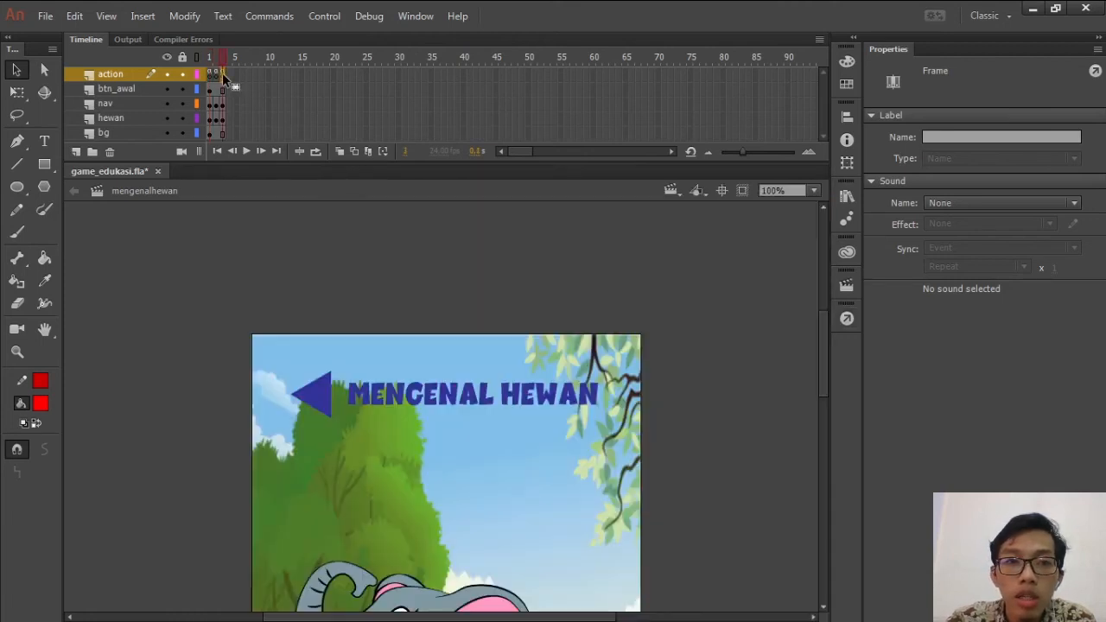
{"action": "left_click", "coordinate": [847, 318]}
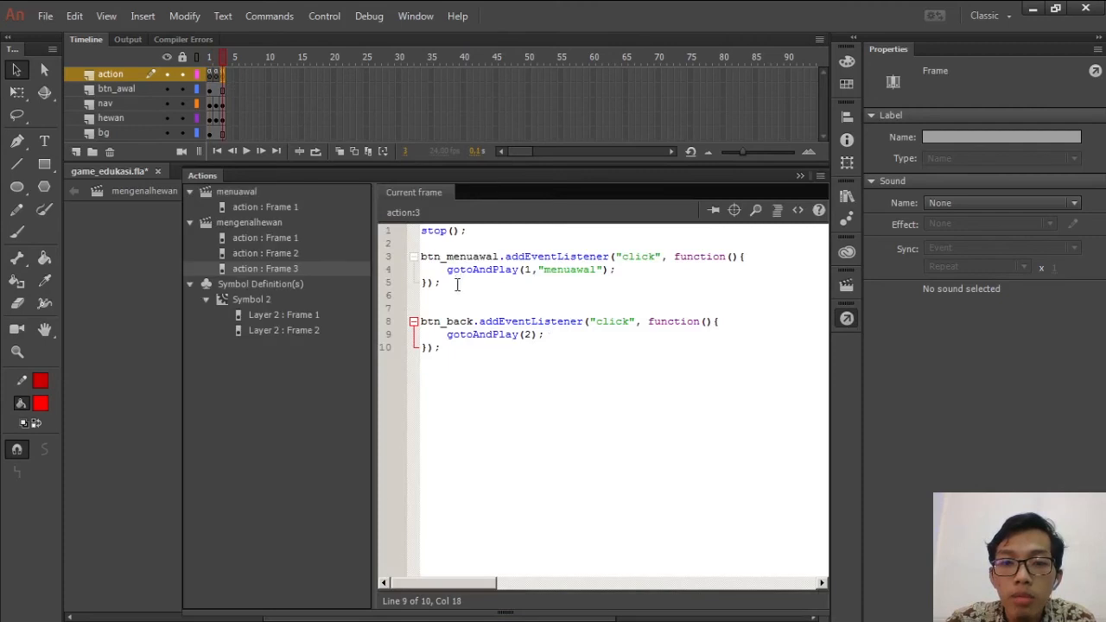
{"action": "left_click_drag", "start_coordinate": [452, 299], "coordinate": [416, 245]}
{"action": "key", "text": "ctrl+c"}
{"action": "key", "text": "Delete"}
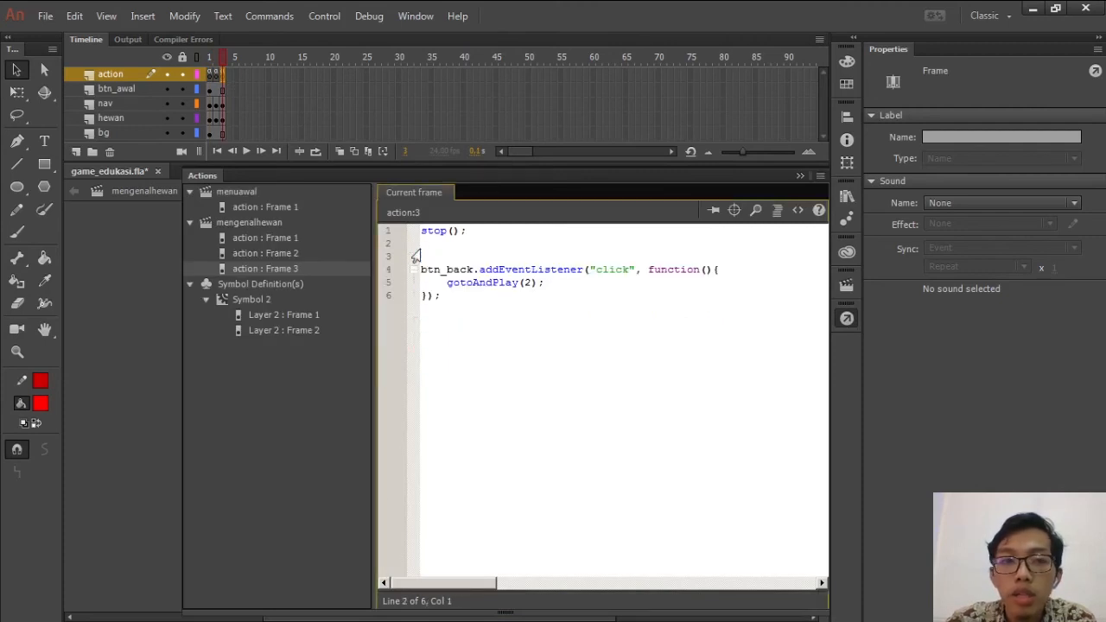
Paste the copied btn_menuawal click listener into the script of frame 1 on the btn_awal layer
{"action": "left_click", "coordinate": [208, 90]}
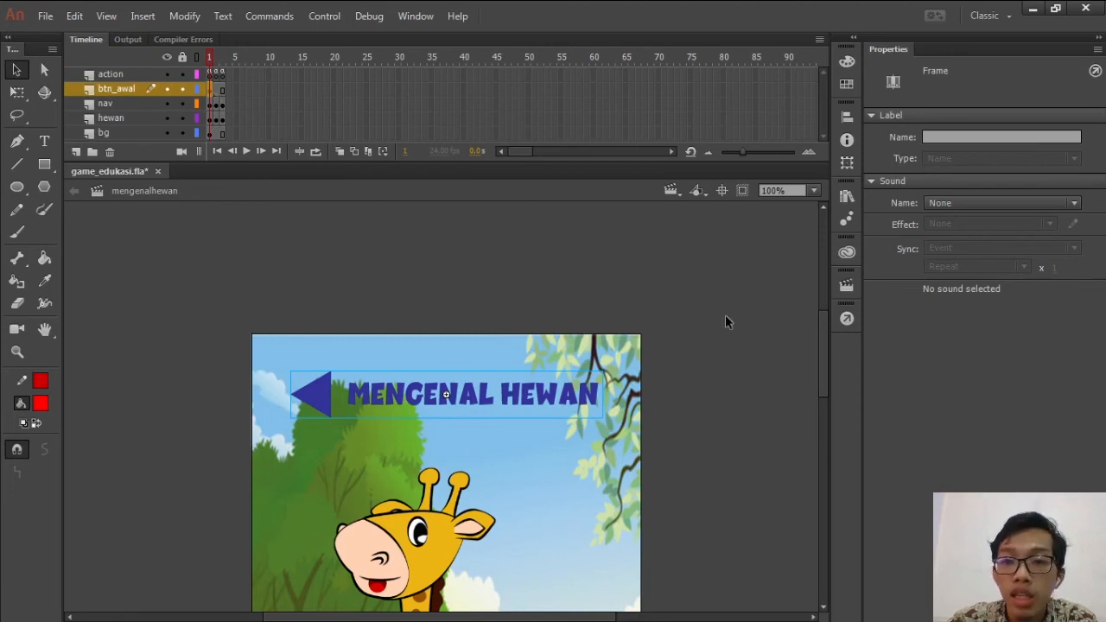
{"action": "left_click", "coordinate": [843, 322]}
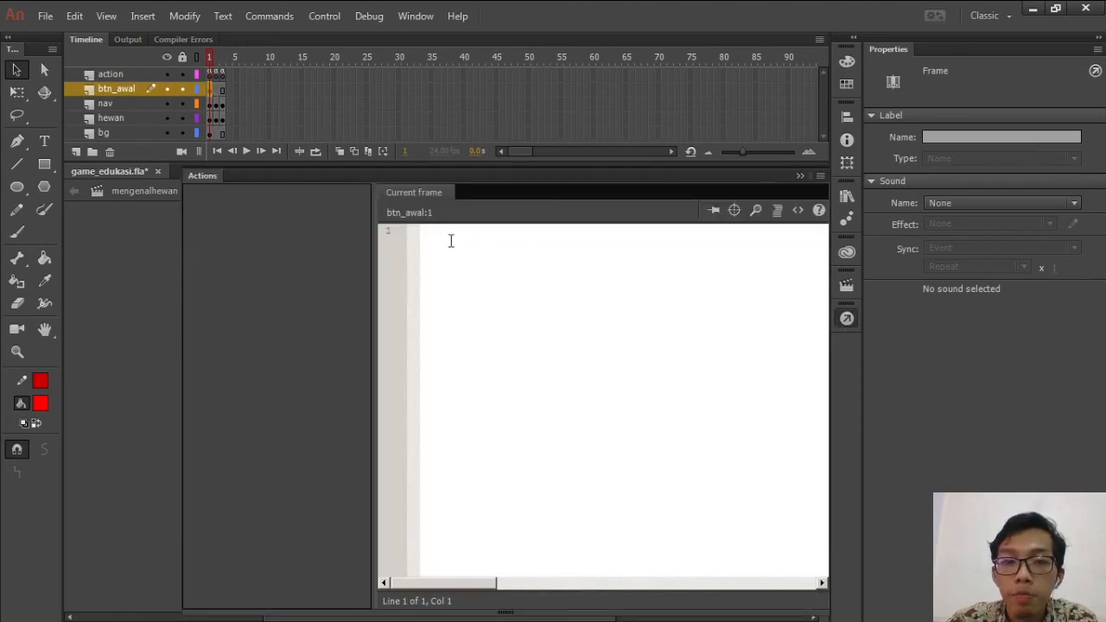
{"action": "left_click", "coordinate": [476, 246]}
{"action": "key", "text": "ctrl+v"}
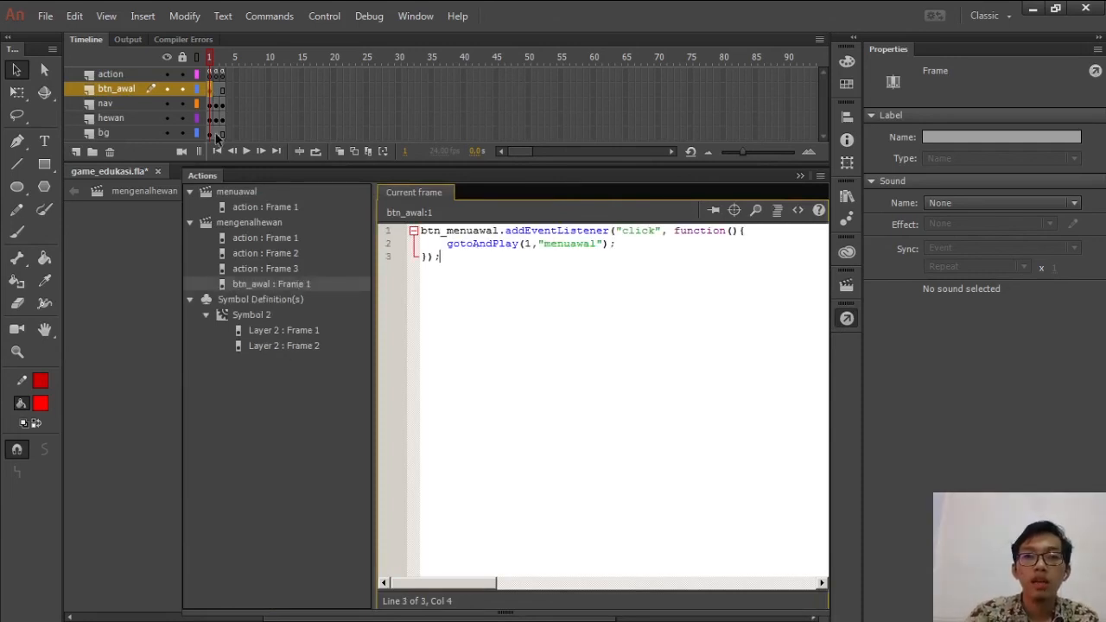
Test the movie, toggle the sound on the main menu, and open Mengenal Binatang
{"action": "key", "text": "ctrl+Return"}
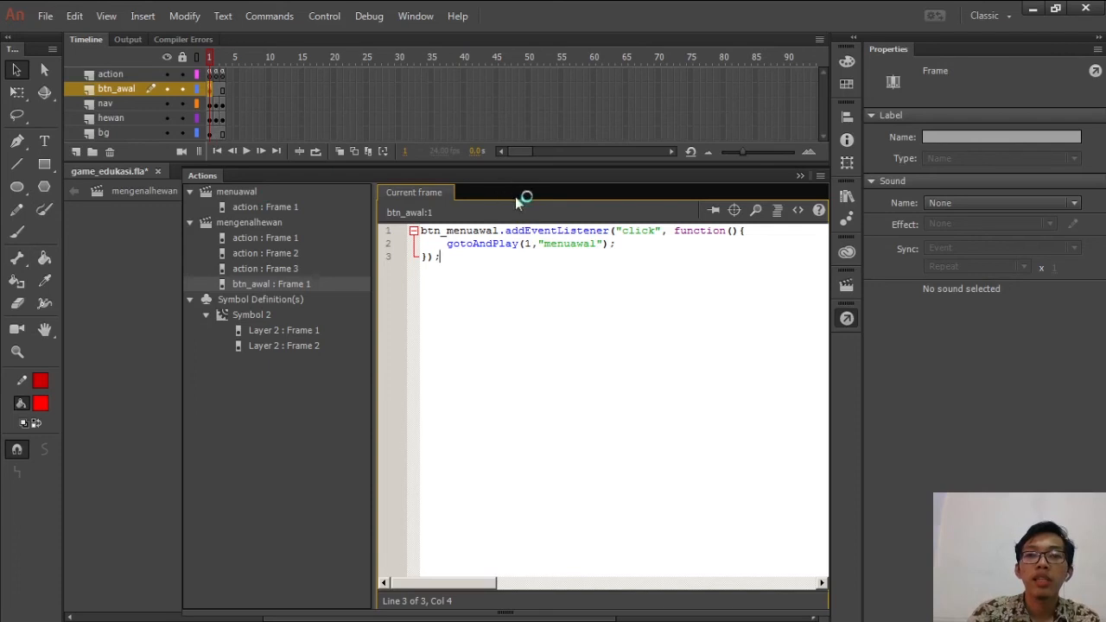
{"action": "left_click", "coordinate": [800, 176]}
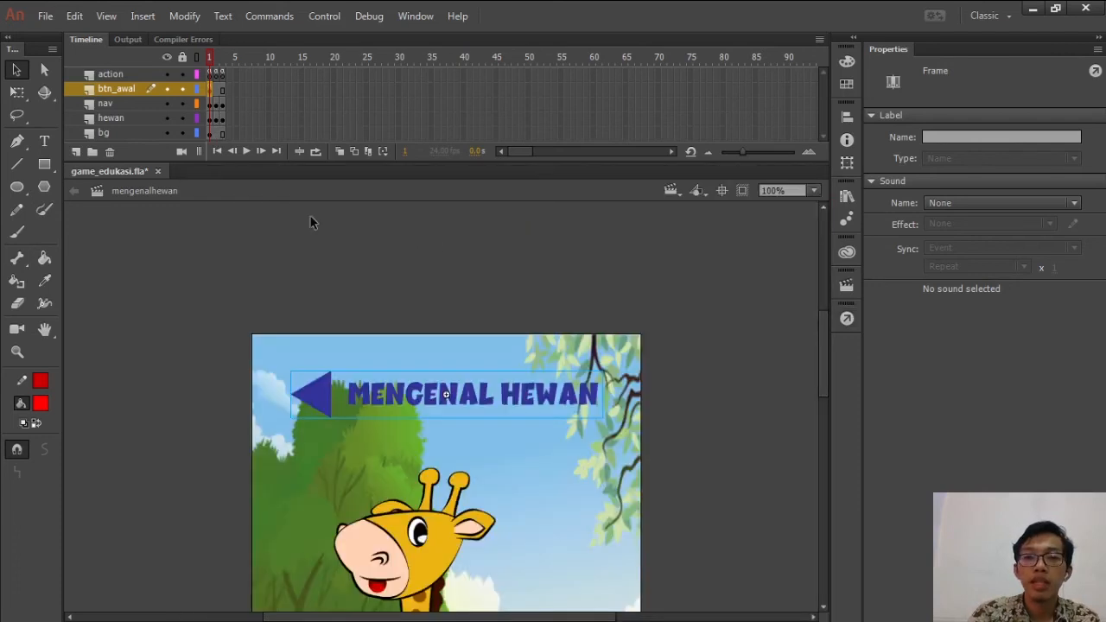
{"action": "left_click", "coordinate": [219, 89]}
{"action": "left_click", "coordinate": [210, 90]}
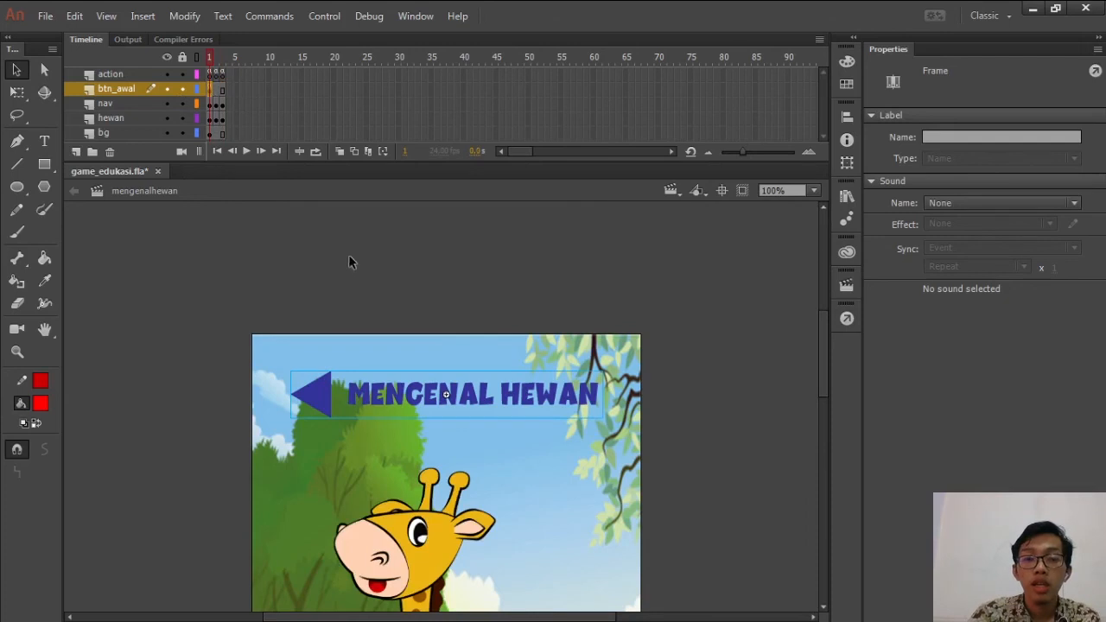
{"action": "left_click", "coordinate": [351, 260]}
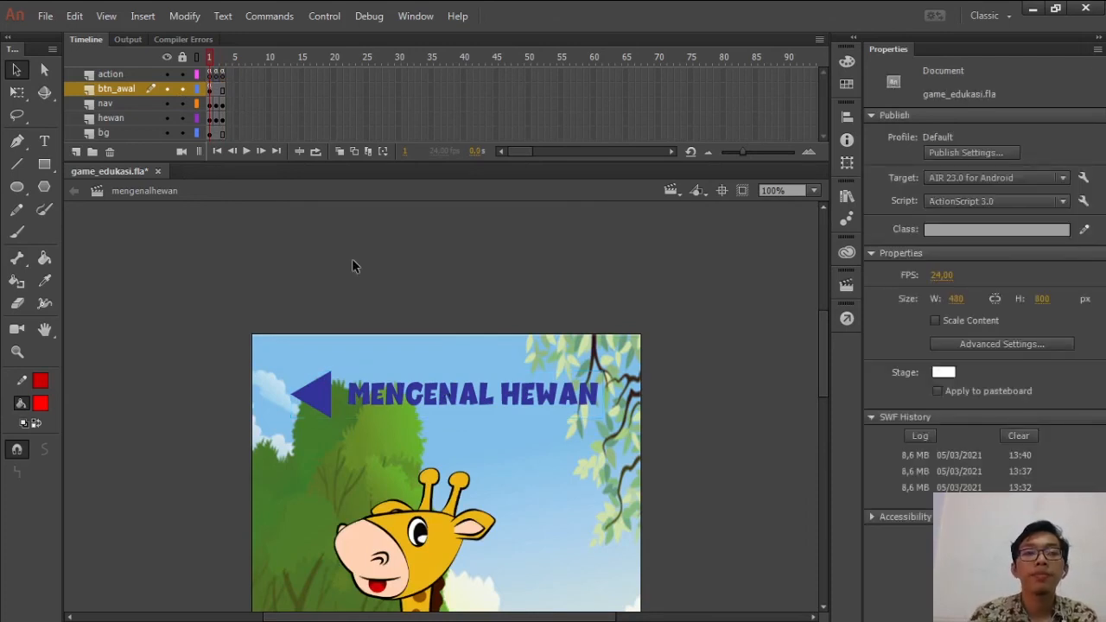
{"action": "key", "text": "ctrl+Return"}
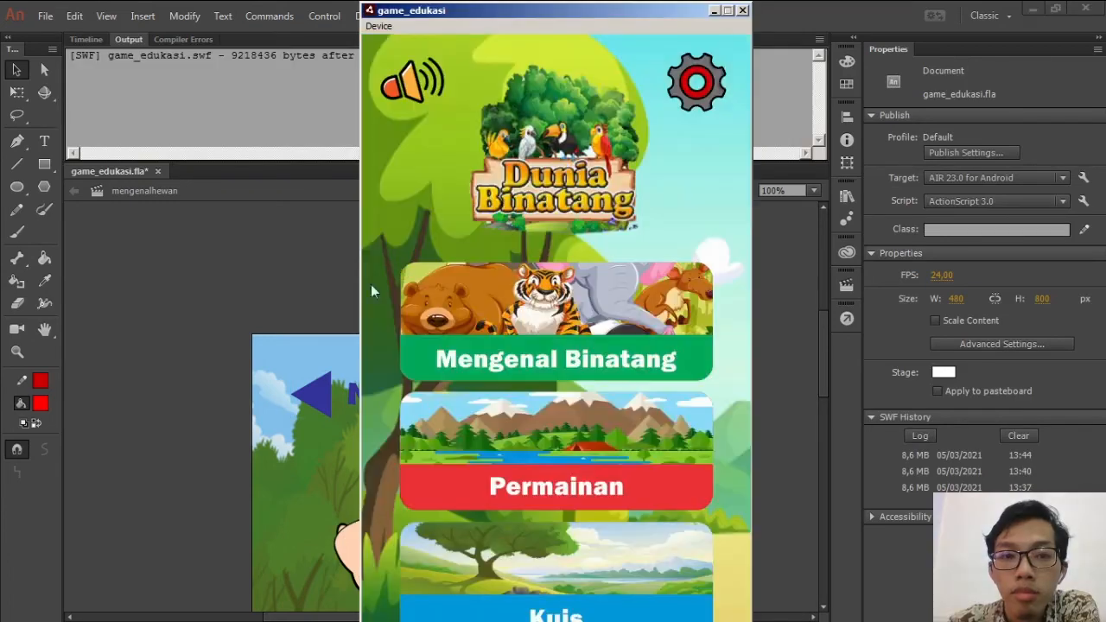
{"action": "left_click", "coordinate": [430, 82]}
{"action": "left_click", "coordinate": [430, 82]}
{"action": "left_click", "coordinate": [429, 82]}
{"action": "left_click", "coordinate": [458, 298]}
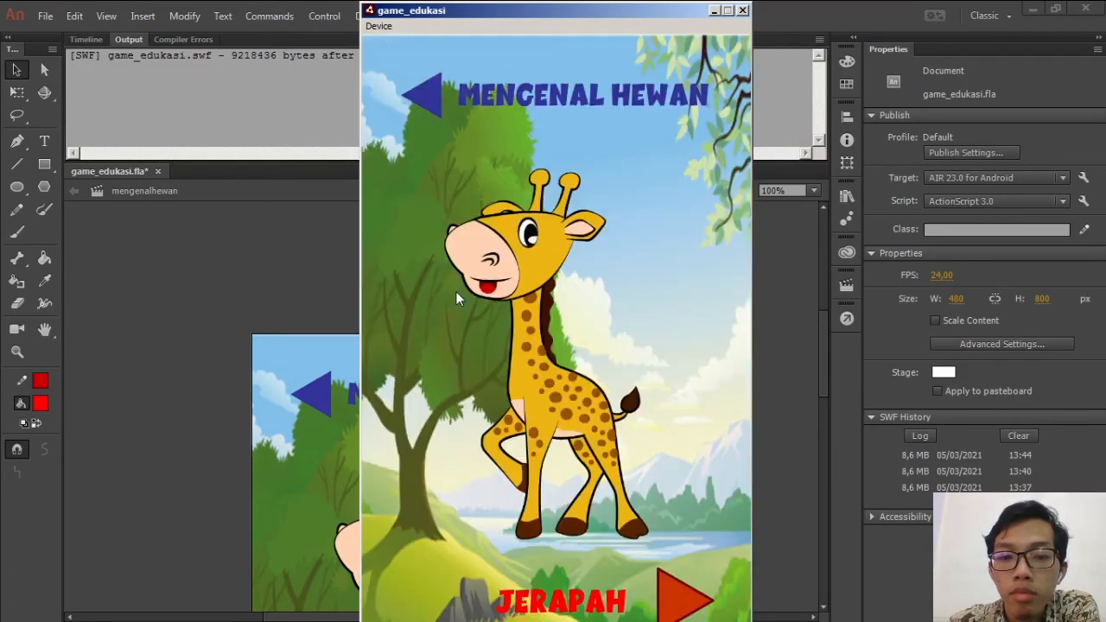
Check that the Mengenal Hewan button returns to the main menu from the elephant screen and from the lion screen
{"action": "left_click", "coordinate": [670, 590]}
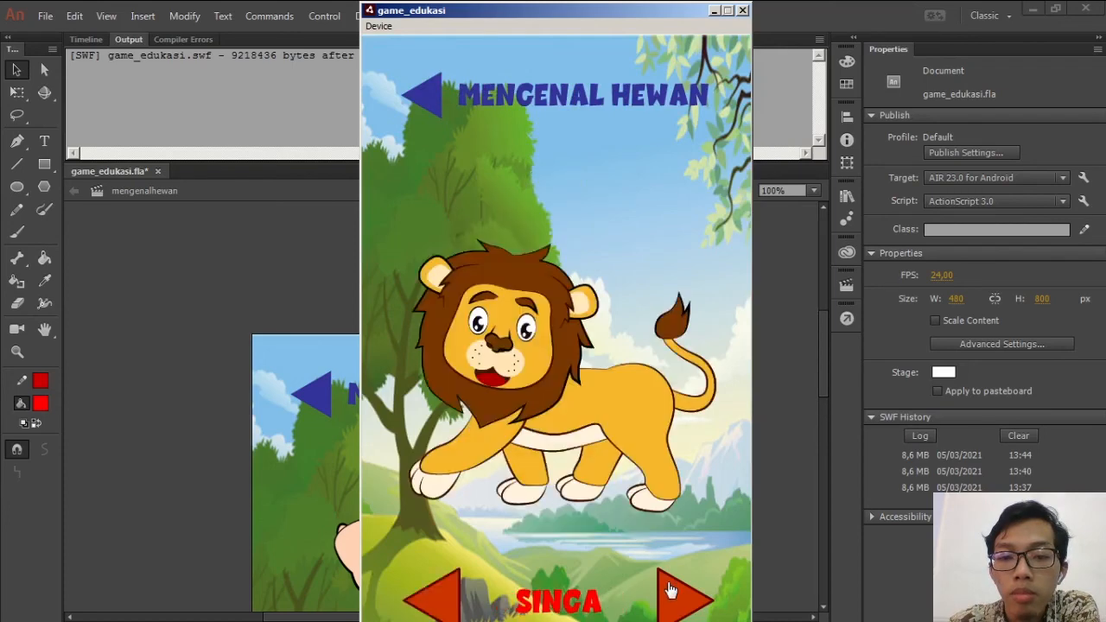
{"action": "left_click", "coordinate": [670, 590]}
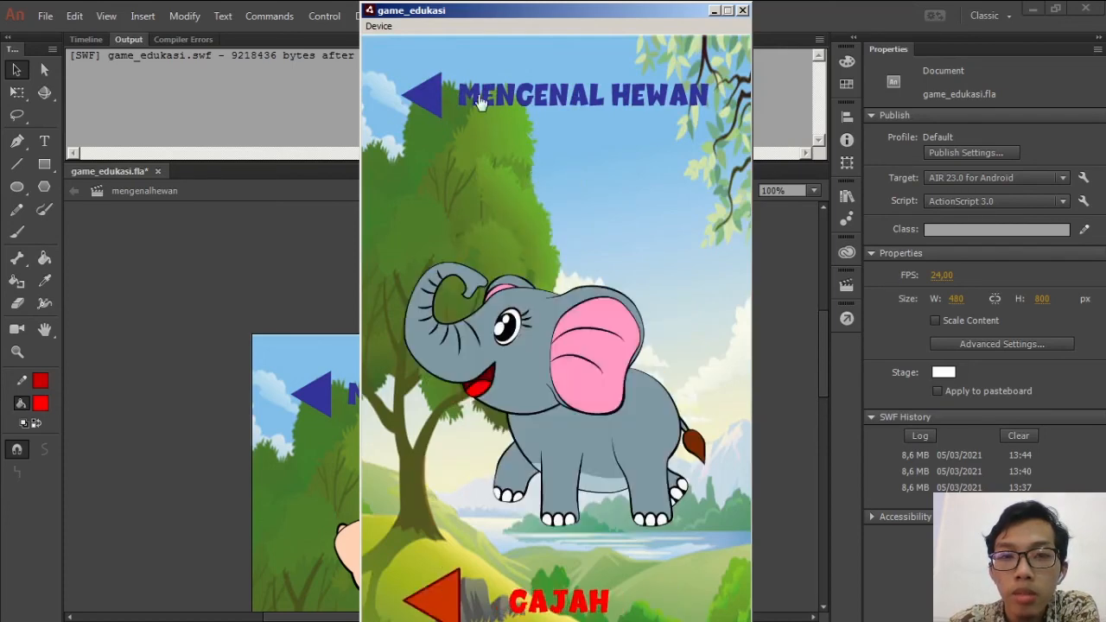
{"action": "left_click", "coordinate": [427, 106]}
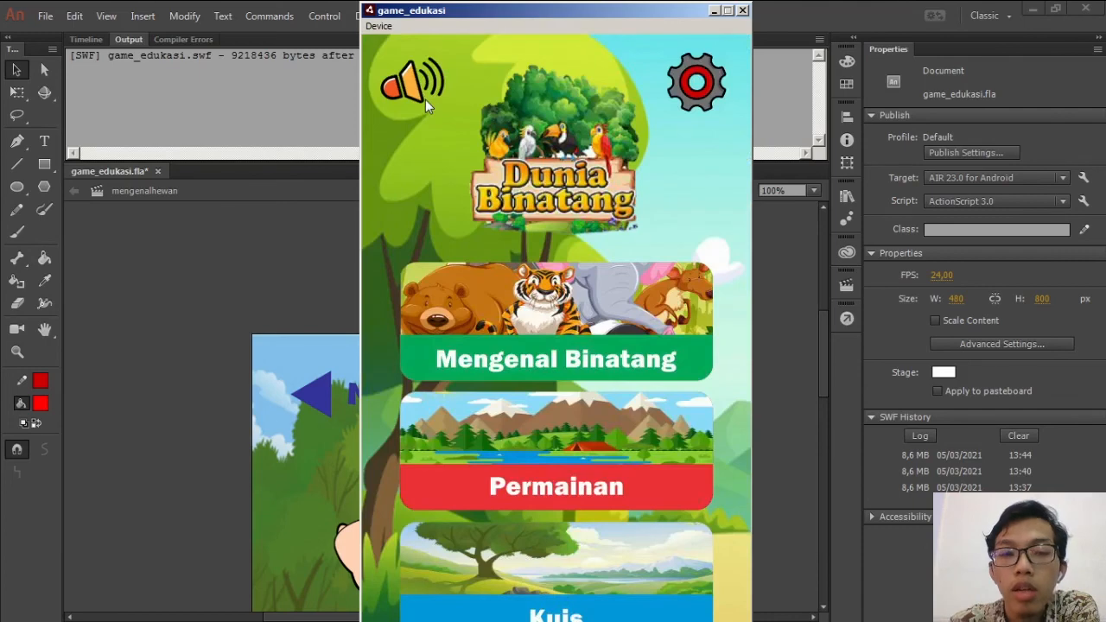
{"action": "left_click", "coordinate": [456, 331]}
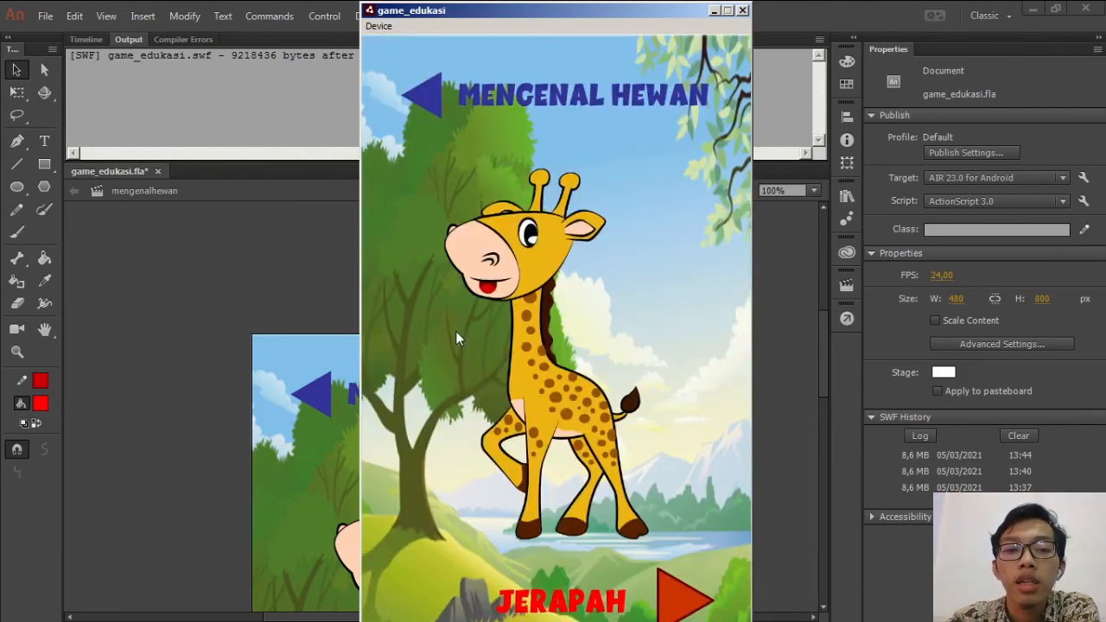
{"action": "left_click", "coordinate": [683, 598]}
{"action": "left_click", "coordinate": [536, 97]}
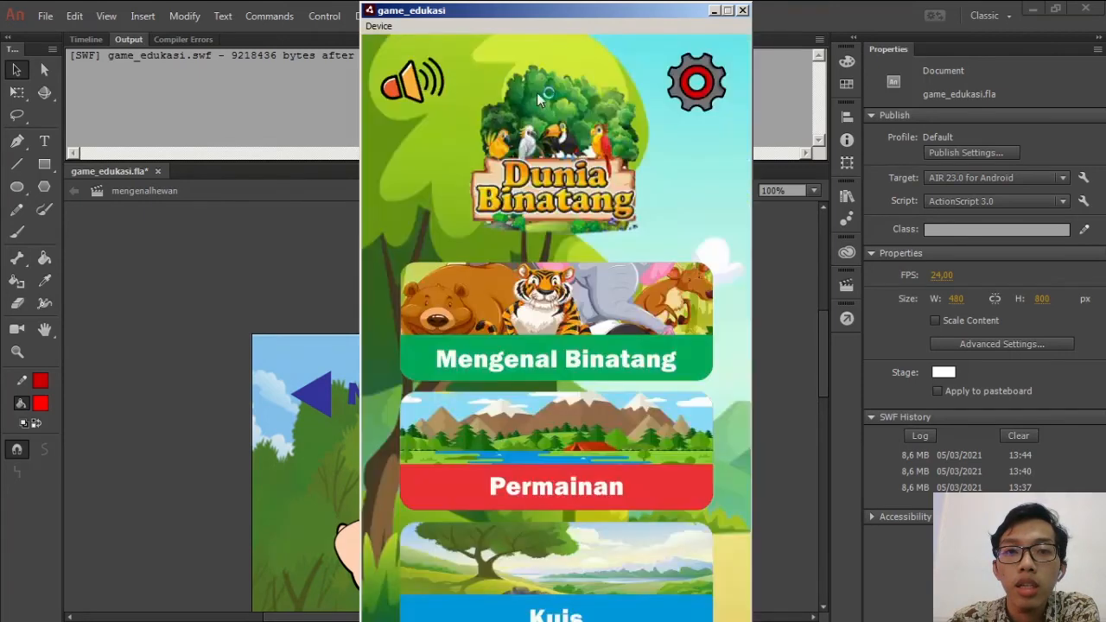
Toggle the sound button on the main menu off and on several times to check the background music
{"action": "left_click", "coordinate": [413, 89]}
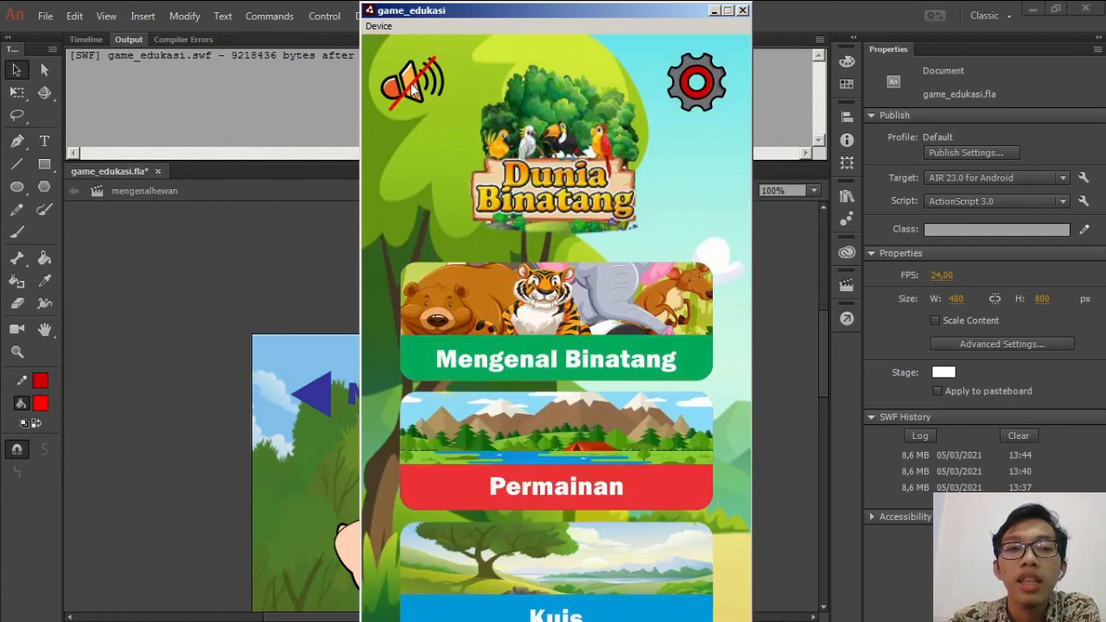
{"action": "left_click", "coordinate": [413, 89]}
{"action": "left_click", "coordinate": [413, 89]}
{"action": "left_click", "coordinate": [413, 89]}
{"action": "left_click", "coordinate": [413, 89]}
{"action": "left_click", "coordinate": [413, 89]}
{"action": "left_click", "coordinate": [413, 89]}
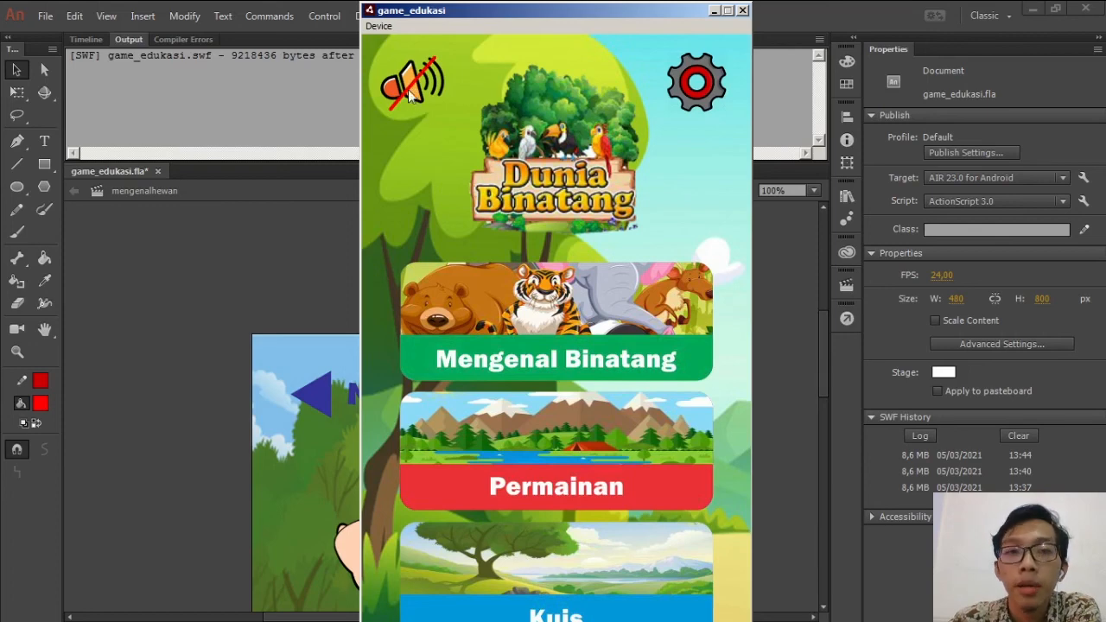
Try the Mengenal Hewan button from the giraffe and elephant screens again, and end the movie test
{"action": "left_click", "coordinate": [512, 298]}
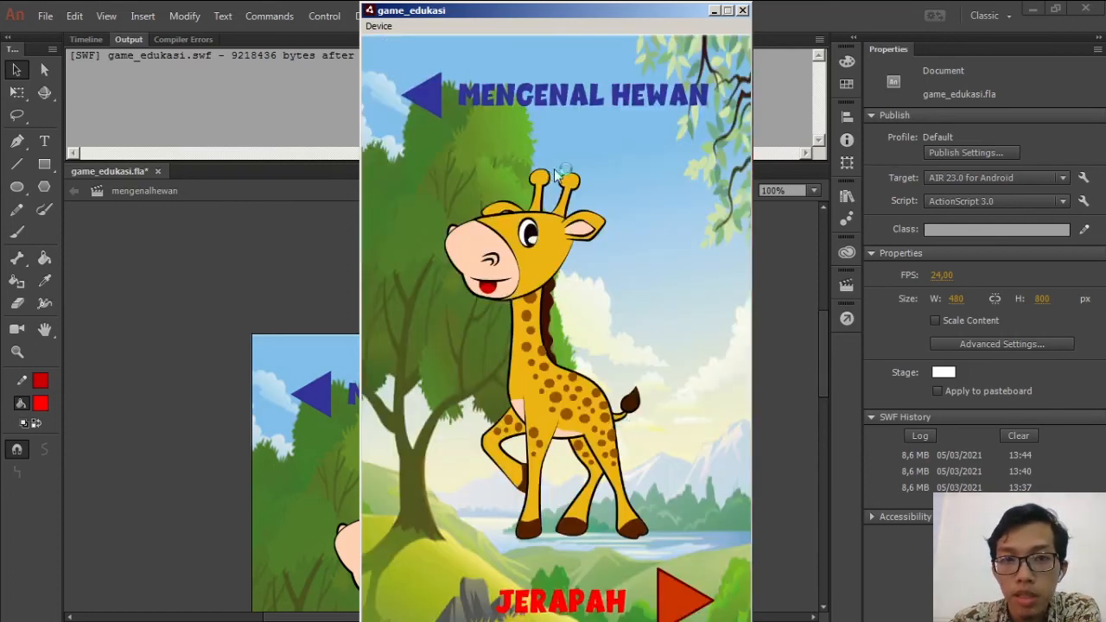
{"action": "left_click", "coordinate": [430, 107]}
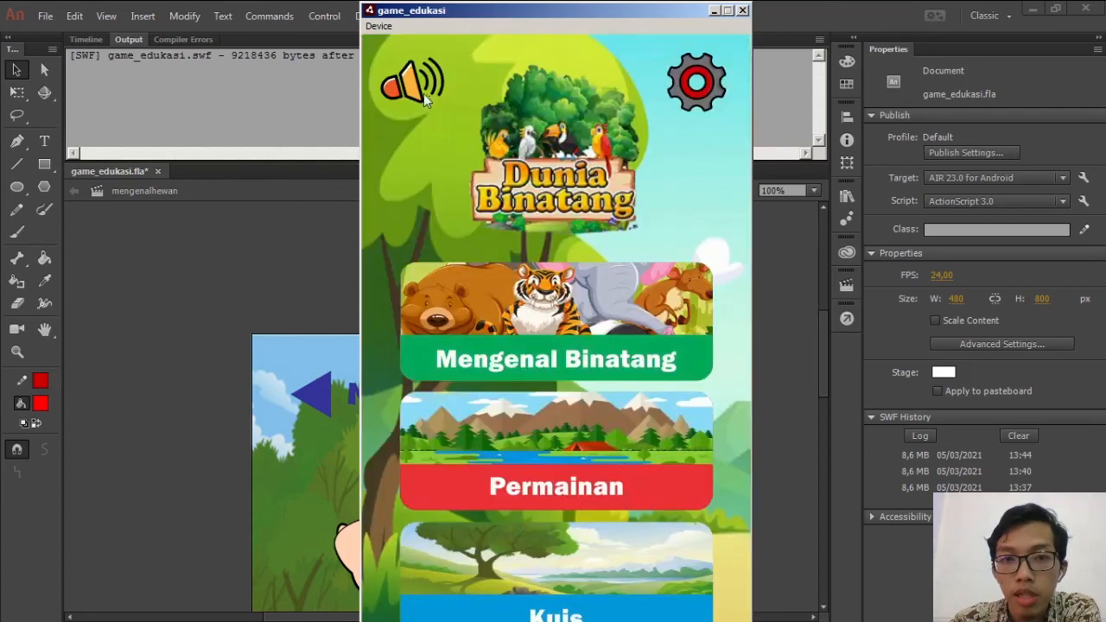
{"action": "left_click", "coordinate": [517, 297]}
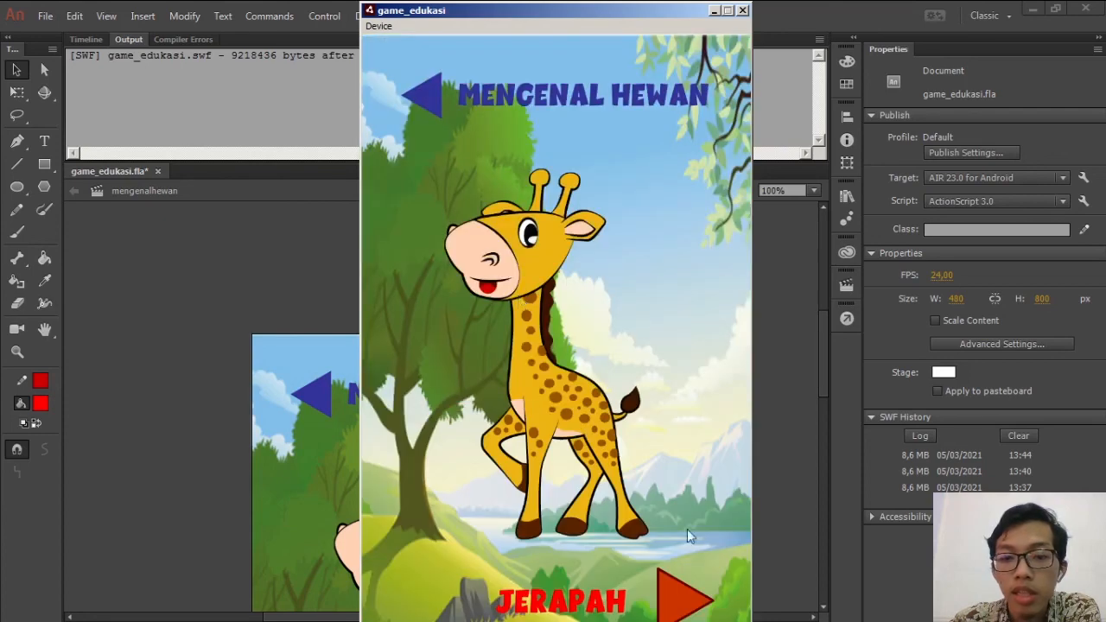
{"action": "left_click", "coordinate": [686, 609]}
{"action": "left_click", "coordinate": [685, 610]}
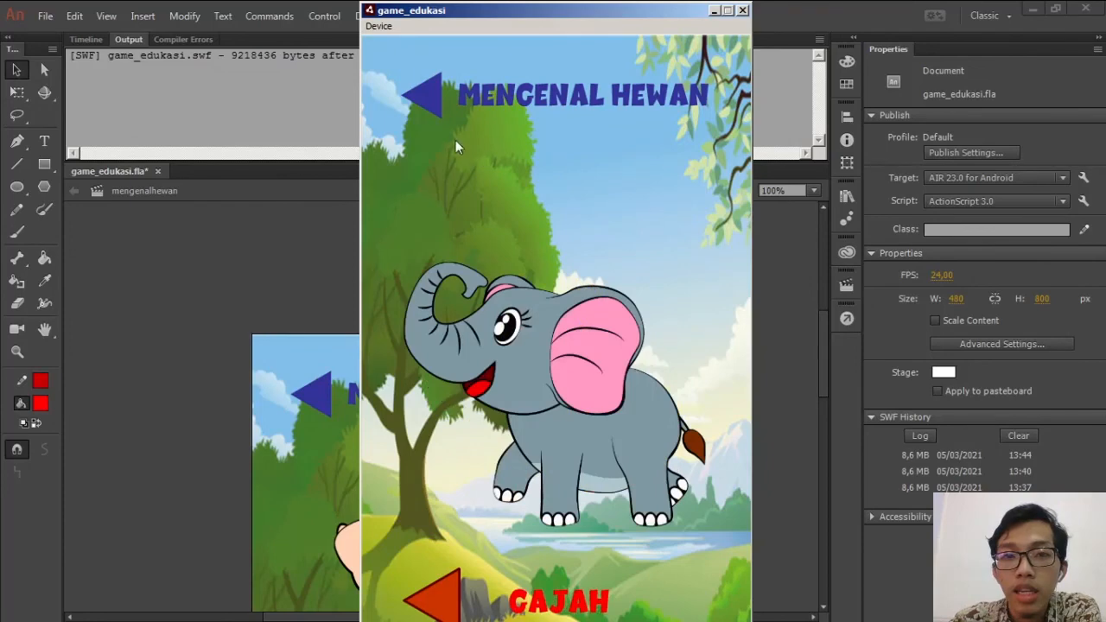
{"action": "left_click", "coordinate": [429, 95]}
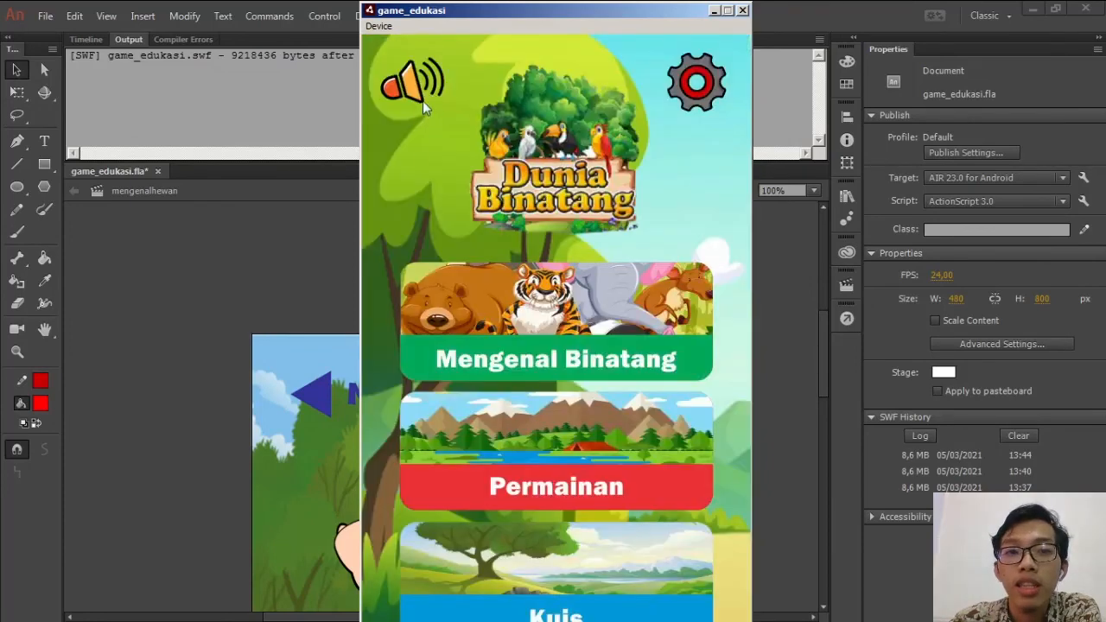
{"action": "left_click", "coordinate": [742, 10]}
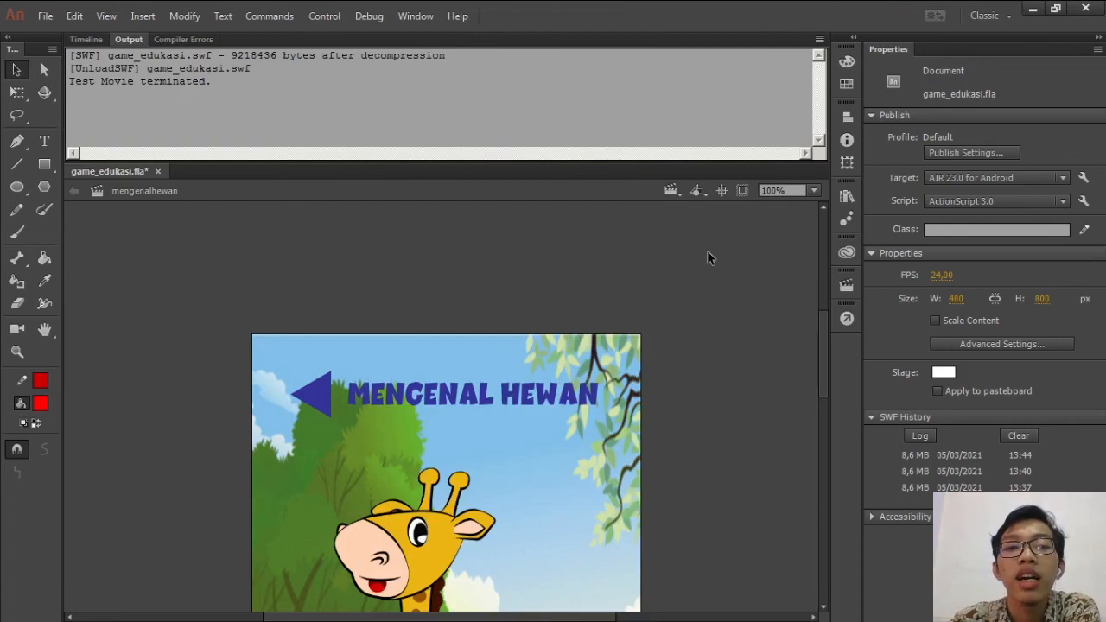
Look through the mengenalhewan, menuawal and opening scenes in the editor, finishing on the menuawal scene
{"action": "left_click_drag", "start_coordinate": [821, 335], "coordinate": [823, 366]}
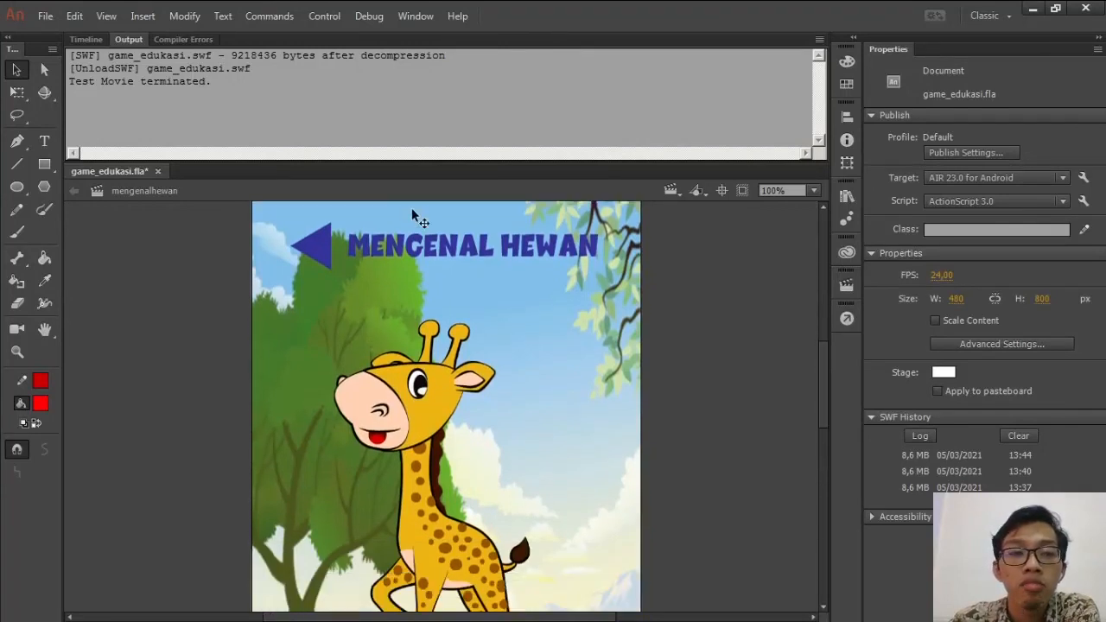
{"action": "left_click", "coordinate": [86, 38]}
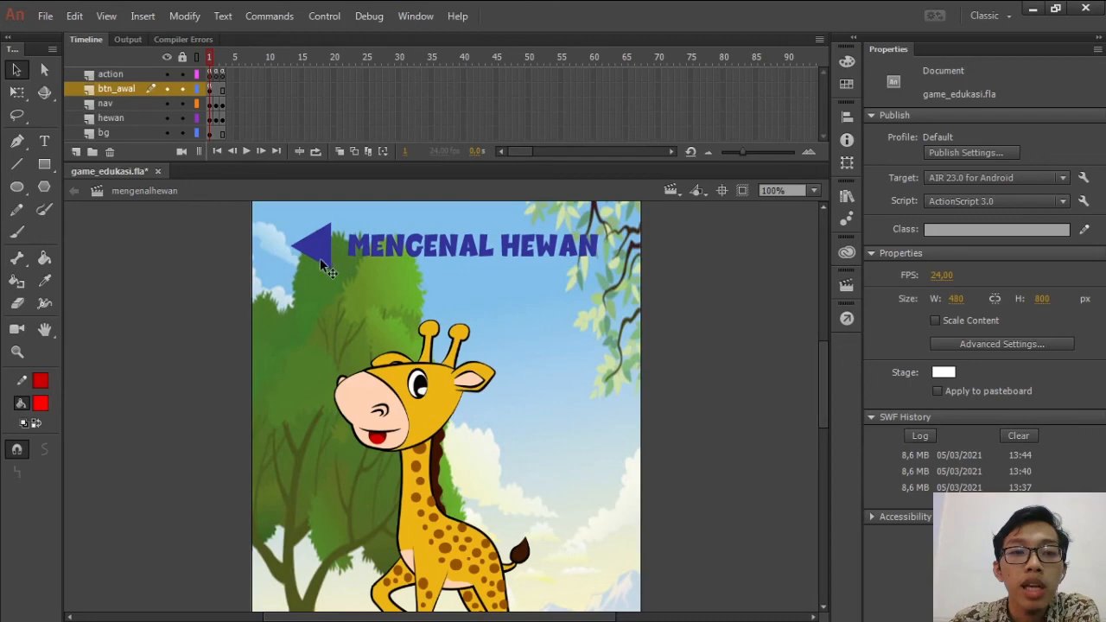
{"action": "left_click", "coordinate": [681, 196]}
{"action": "left_click", "coordinate": [697, 227]}
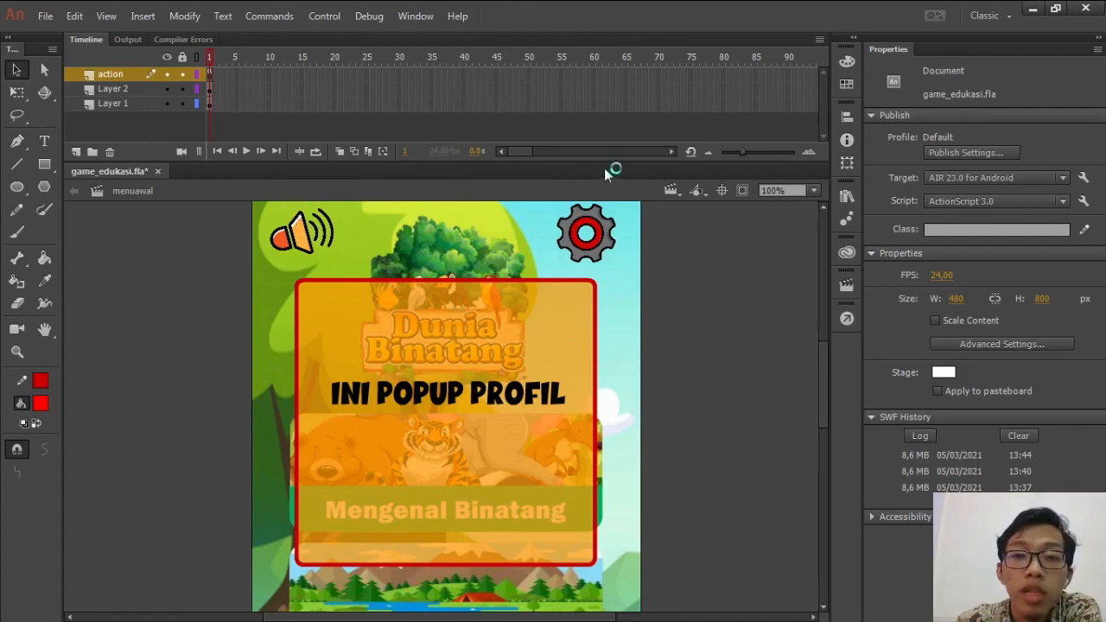
{"action": "left_click", "coordinate": [670, 191]}
{"action": "left_click", "coordinate": [682, 212]}
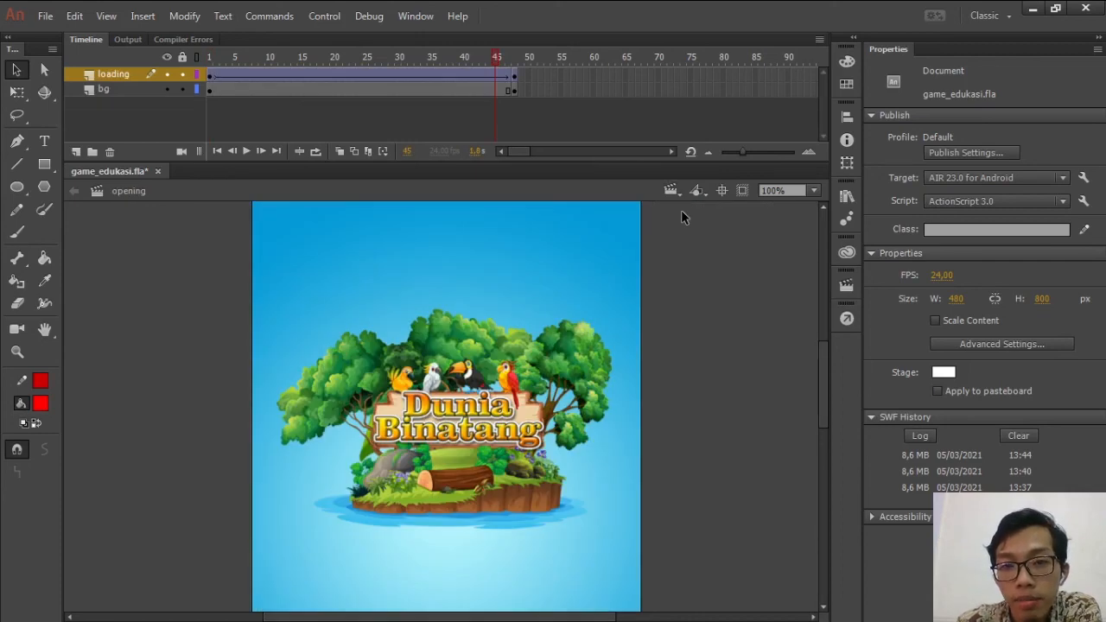
{"action": "left_click", "coordinate": [679, 190]}
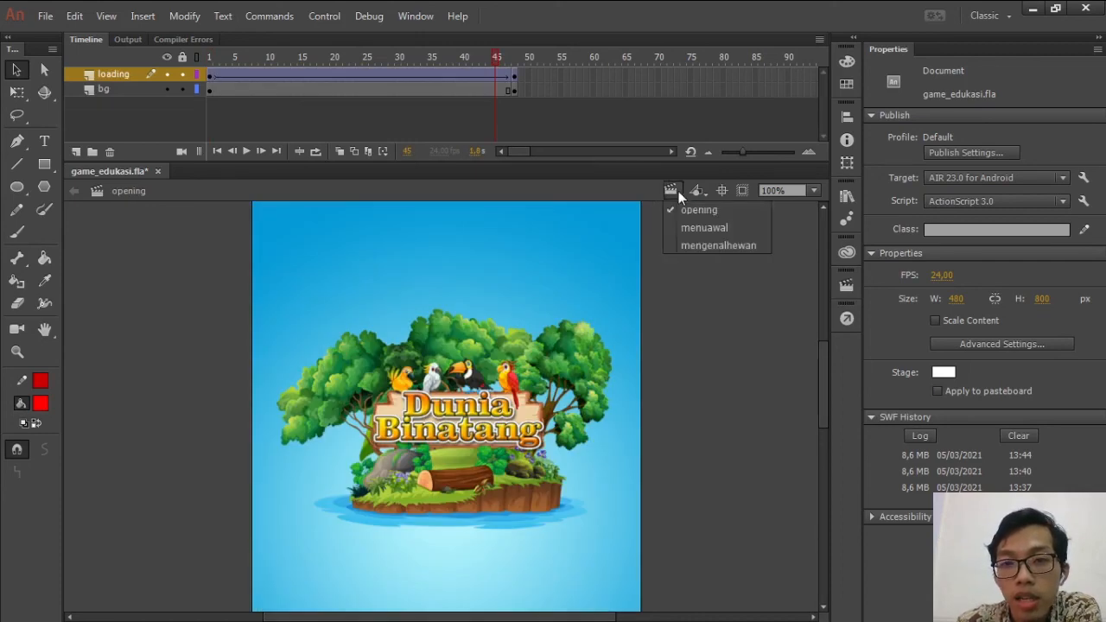
{"action": "left_click", "coordinate": [704, 227]}
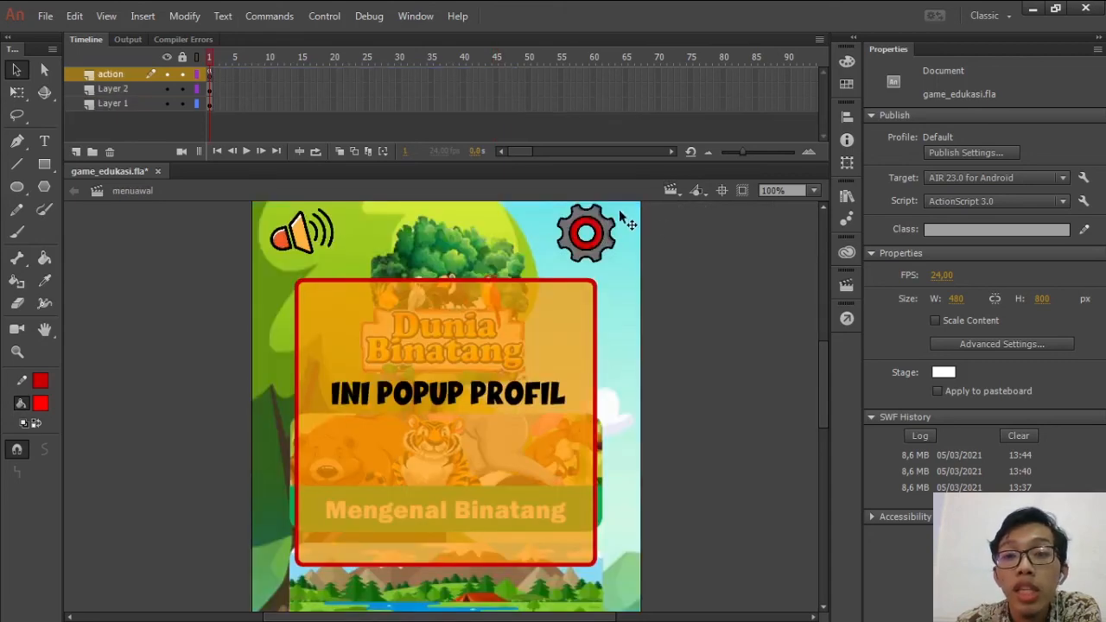
{"action": "left_click", "coordinate": [671, 191]}
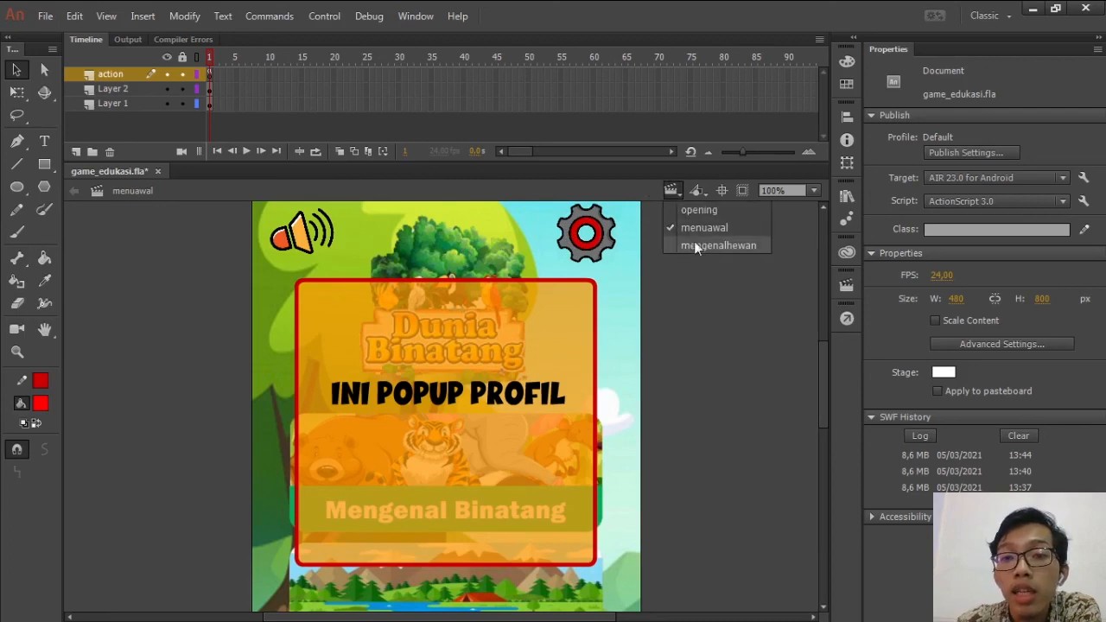
{"action": "left_click", "coordinate": [696, 245]}
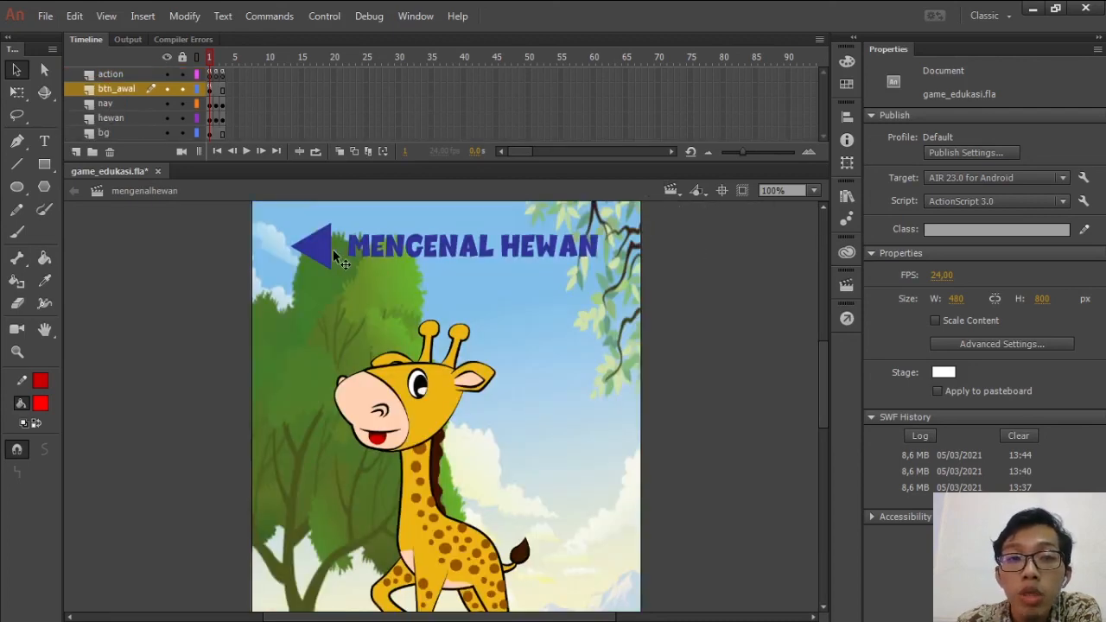
{"action": "left_click", "coordinate": [669, 193]}
{"action": "left_click", "coordinate": [691, 228]}
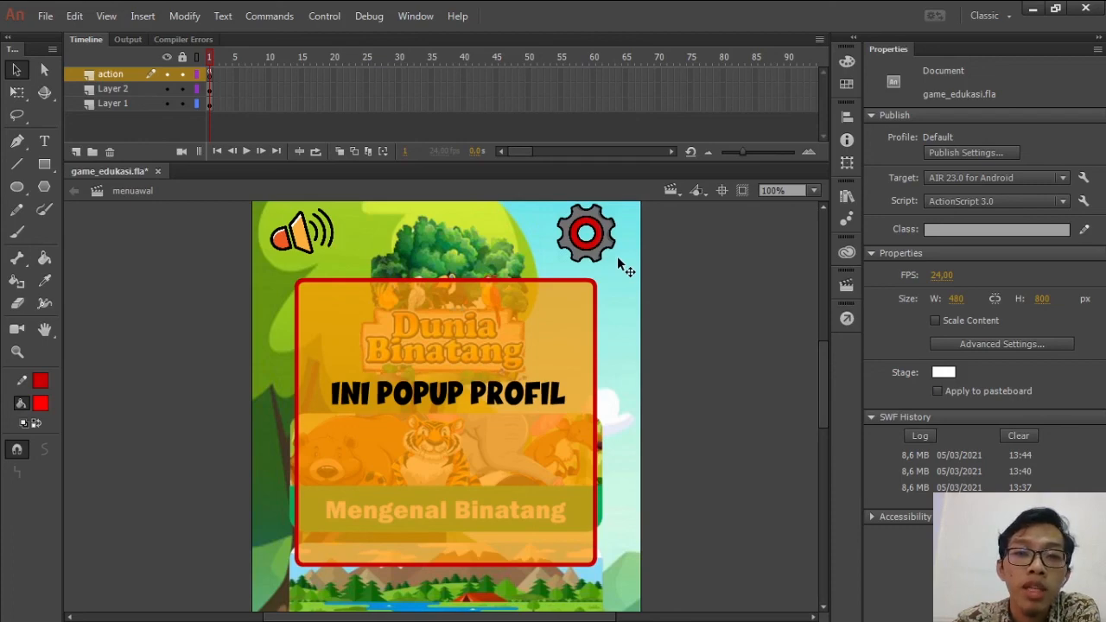
Look over the opening scene, and the giraffe screen of the mengenalhewan scene from its title down to the next button
{"action": "left_click", "coordinate": [673, 191]}
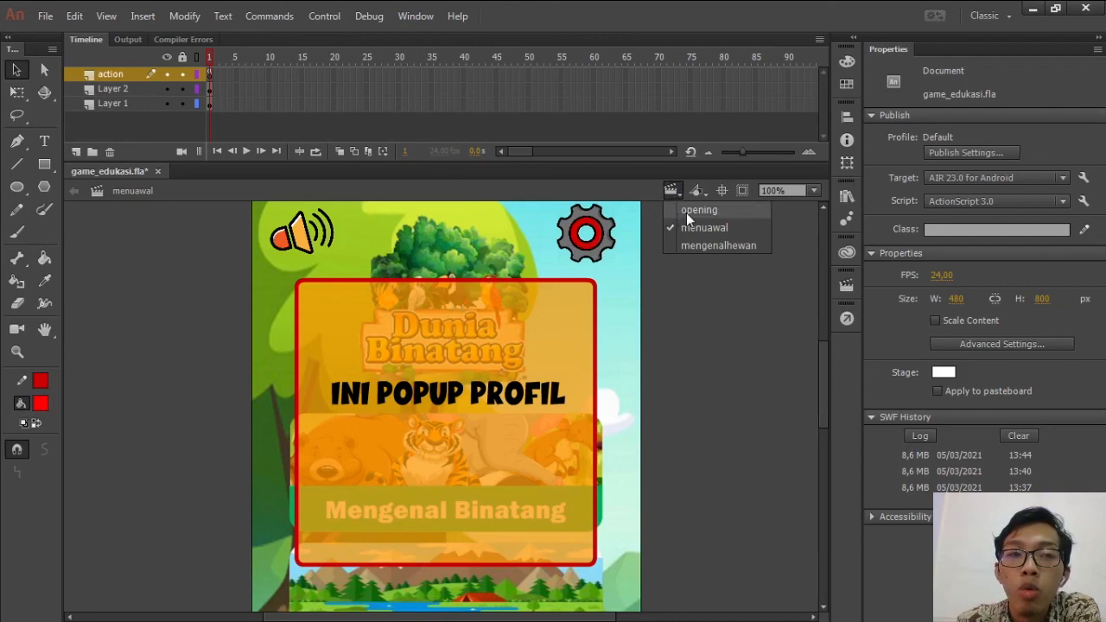
{"action": "left_click", "coordinate": [686, 213]}
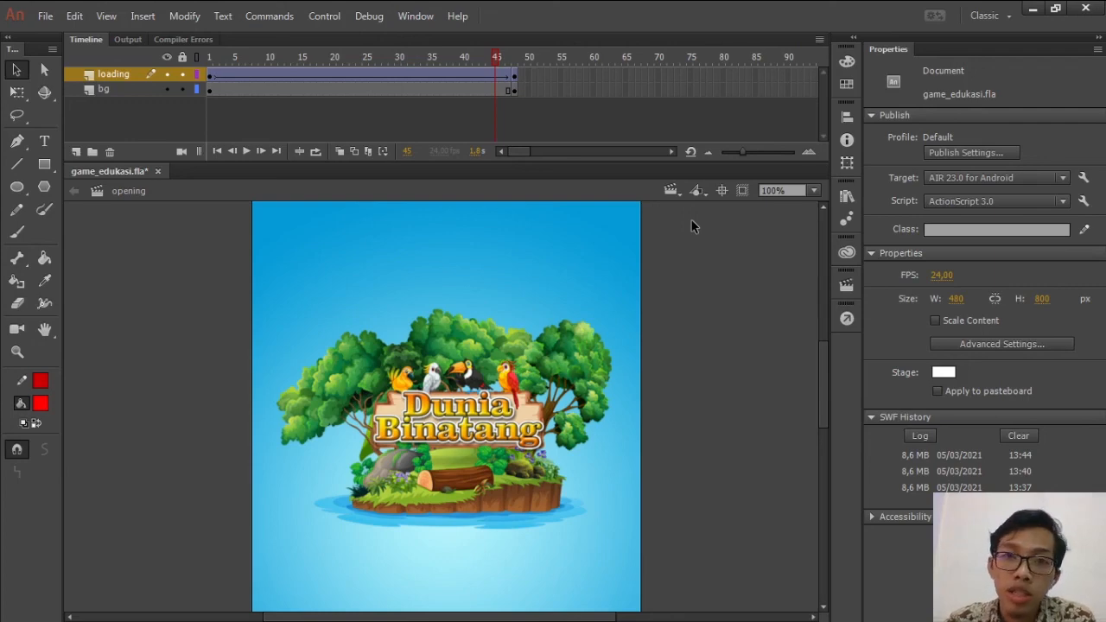
{"action": "left_click", "coordinate": [679, 195]}
{"action": "left_click", "coordinate": [689, 246]}
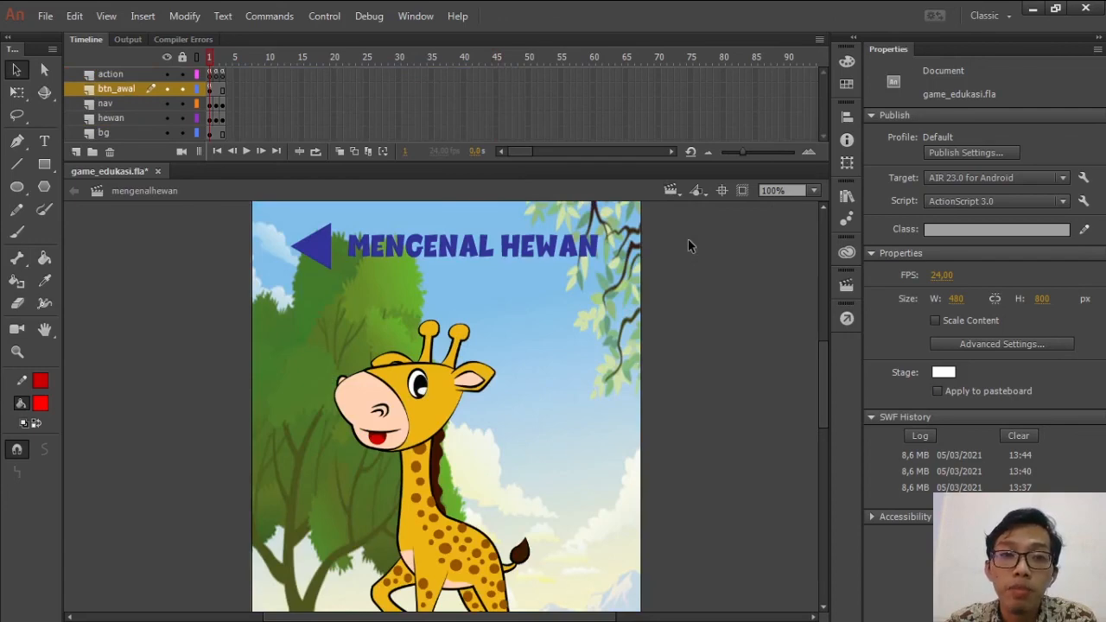
{"action": "mouse_move", "coordinate": [820, 365]}
{"action": "left_mouse_down"}
{"action": "mouse_move", "coordinate": [817, 402]}
{"action": "mouse_move", "coordinate": [822, 365]}
{"action": "left_mouse_up"}
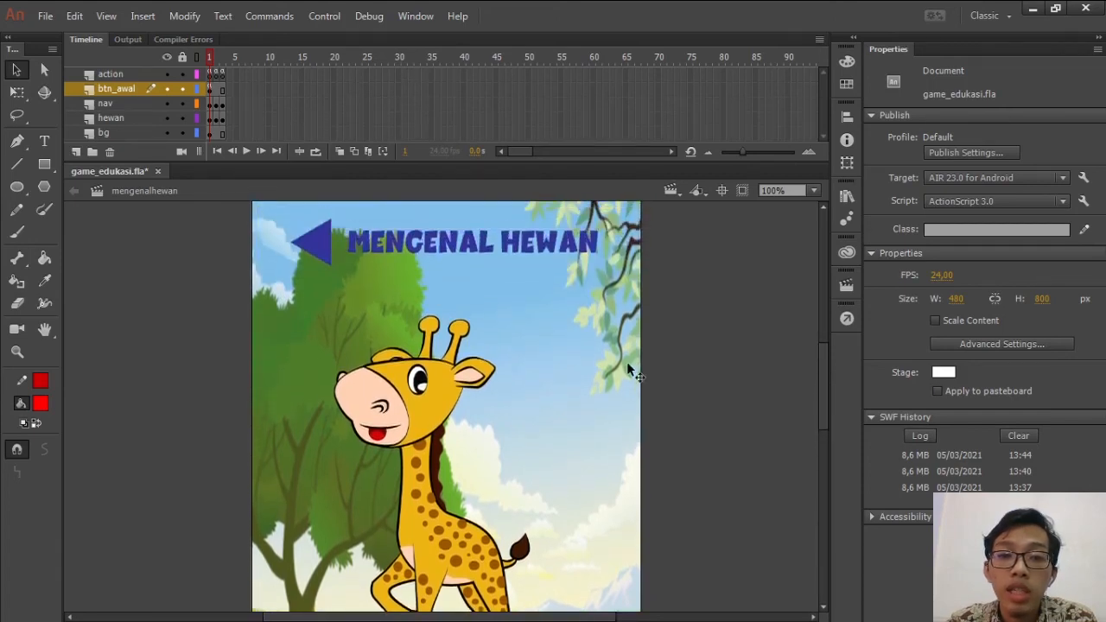
{"action": "left_click_drag", "start_coordinate": [823, 371], "coordinate": [823, 440]}
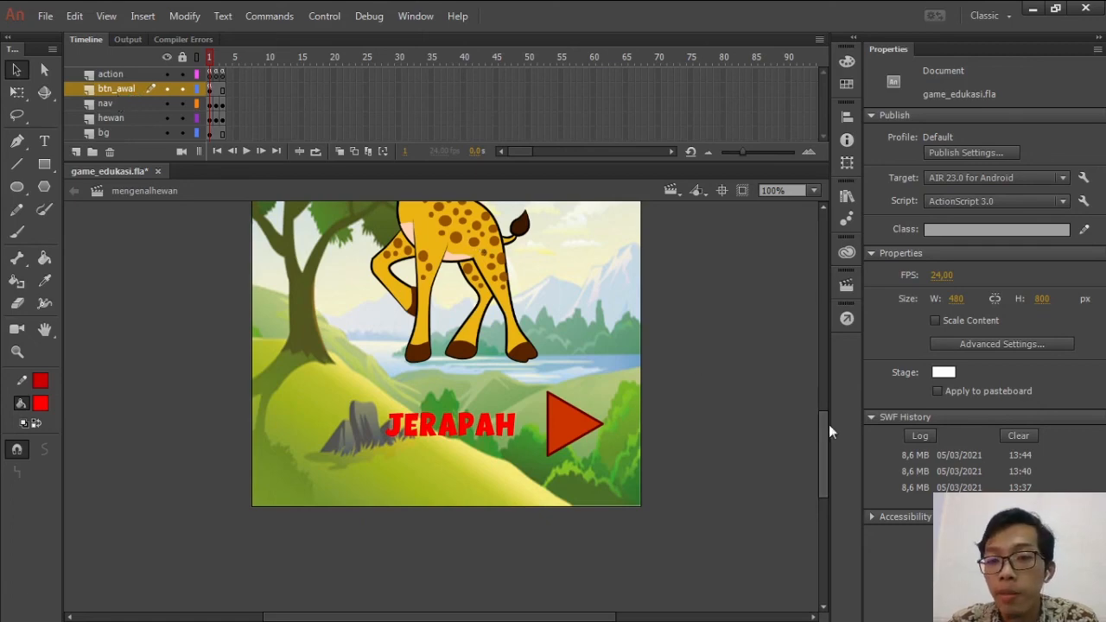
{"action": "left_click_drag", "start_coordinate": [827, 427], "coordinate": [821, 401]}
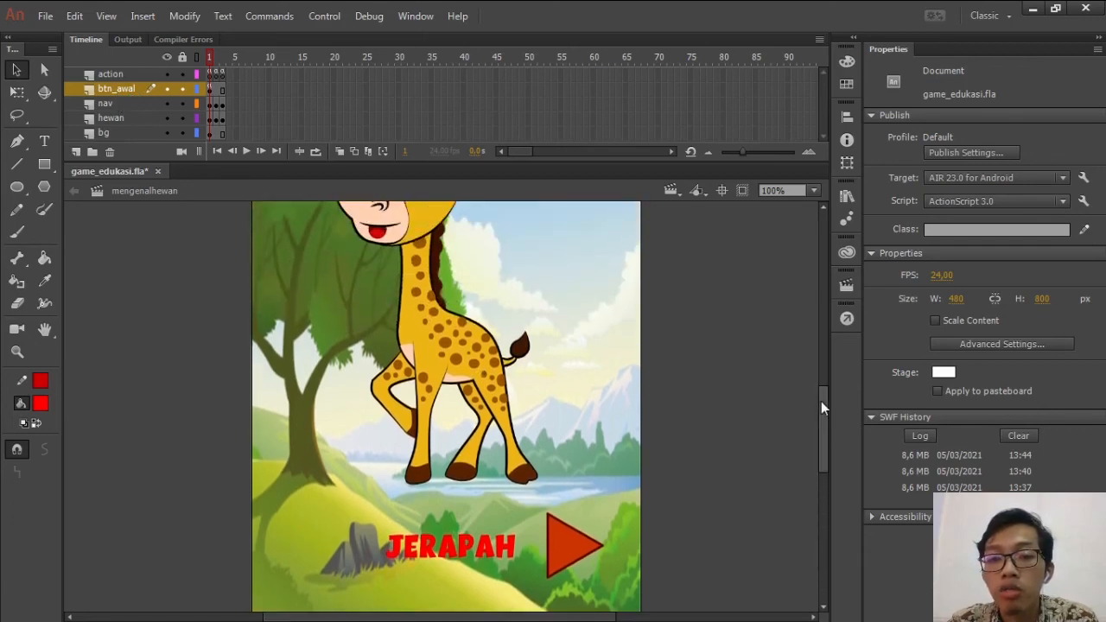
Examine the giraffe screen's btn_next button and the gotoAndPlay(2) call in the frame 1 script of the action layer
{"action": "double_click", "coordinate": [560, 557]}
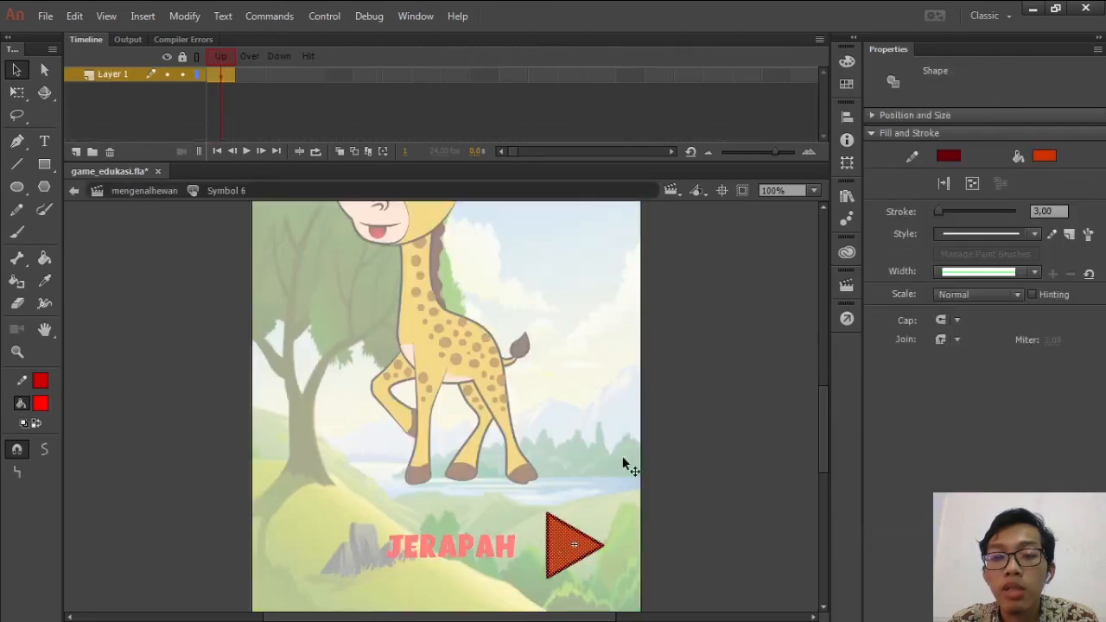
{"action": "double_click", "coordinate": [740, 380]}
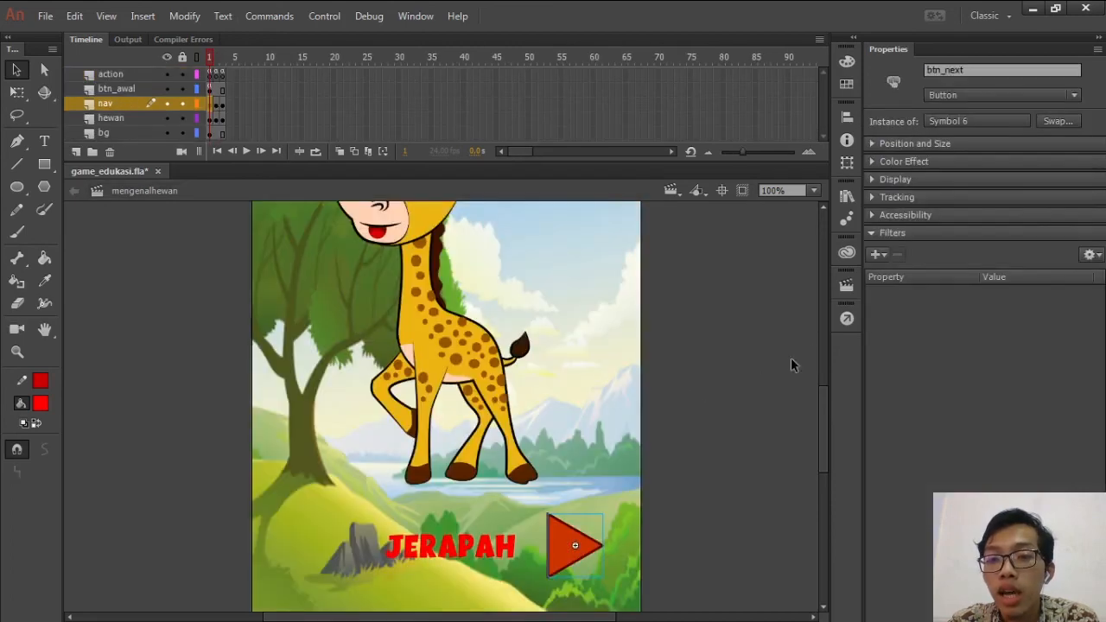
{"action": "left_click", "coordinate": [846, 318]}
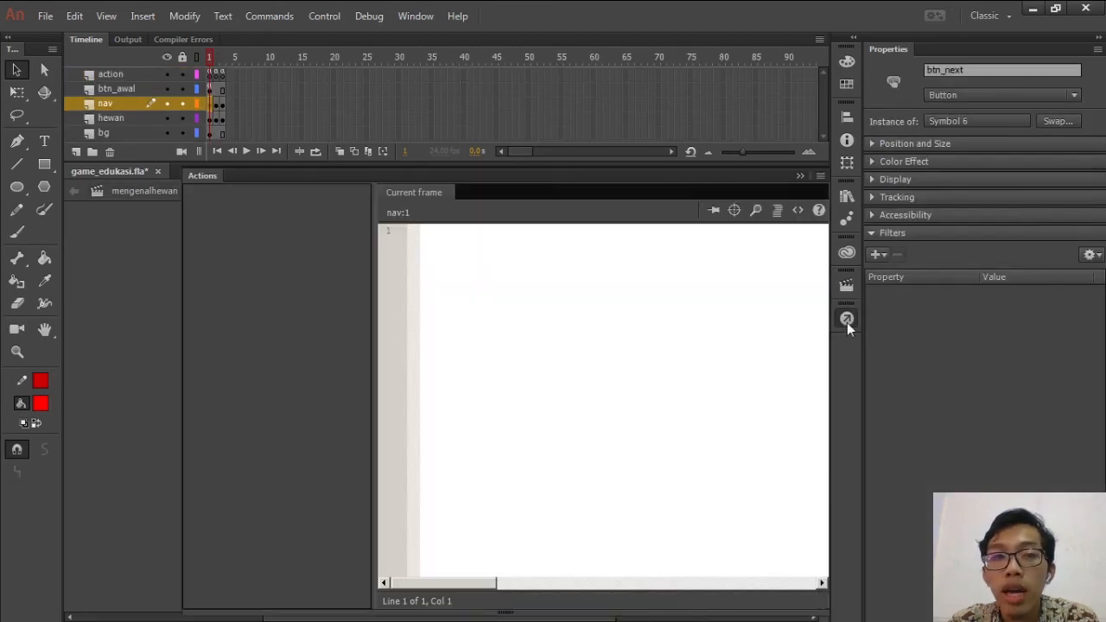
{"action": "left_click", "coordinate": [211, 74]}
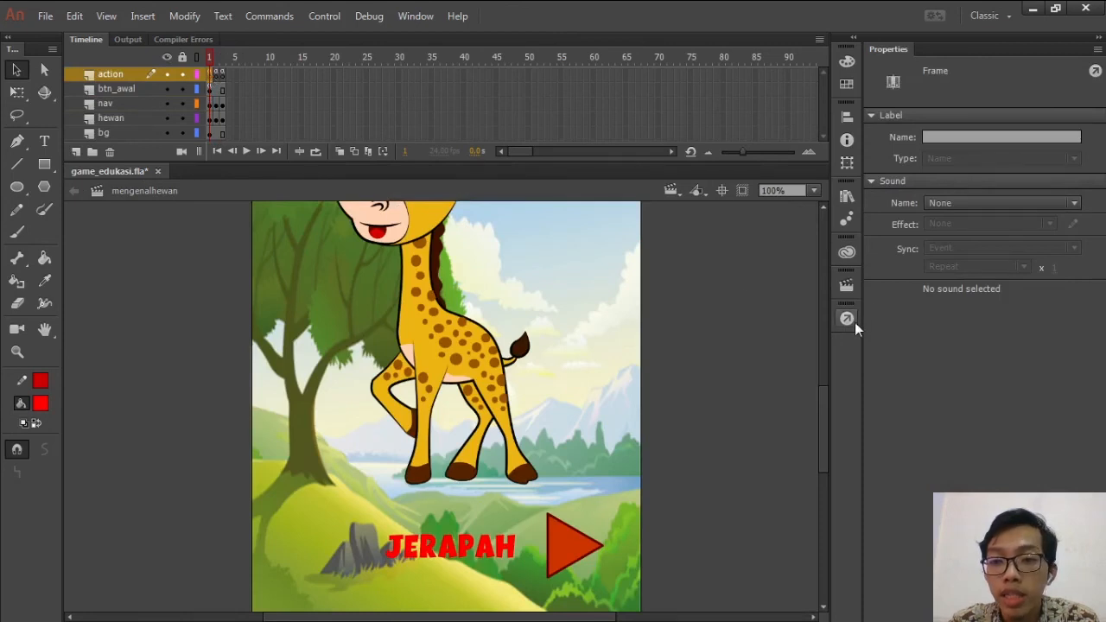
{"action": "left_click", "coordinate": [847, 318]}
{"action": "left_click", "coordinate": [543, 271]}
{"action": "left_click_drag", "start_coordinate": [543, 270], "coordinate": [445, 270]}
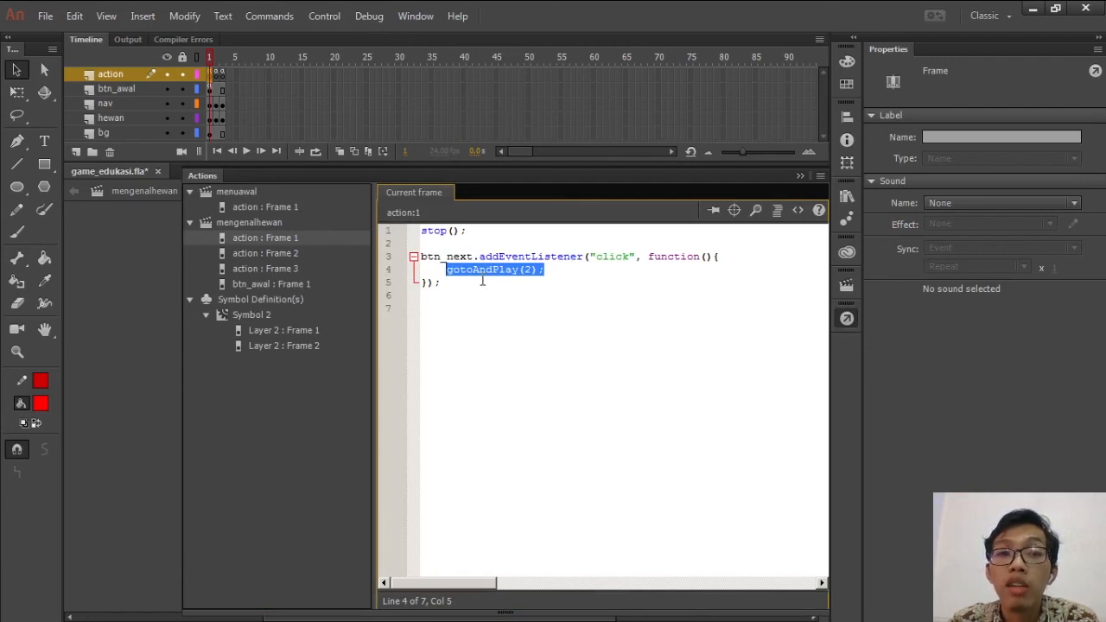
{"action": "left_click", "coordinate": [527, 270]}
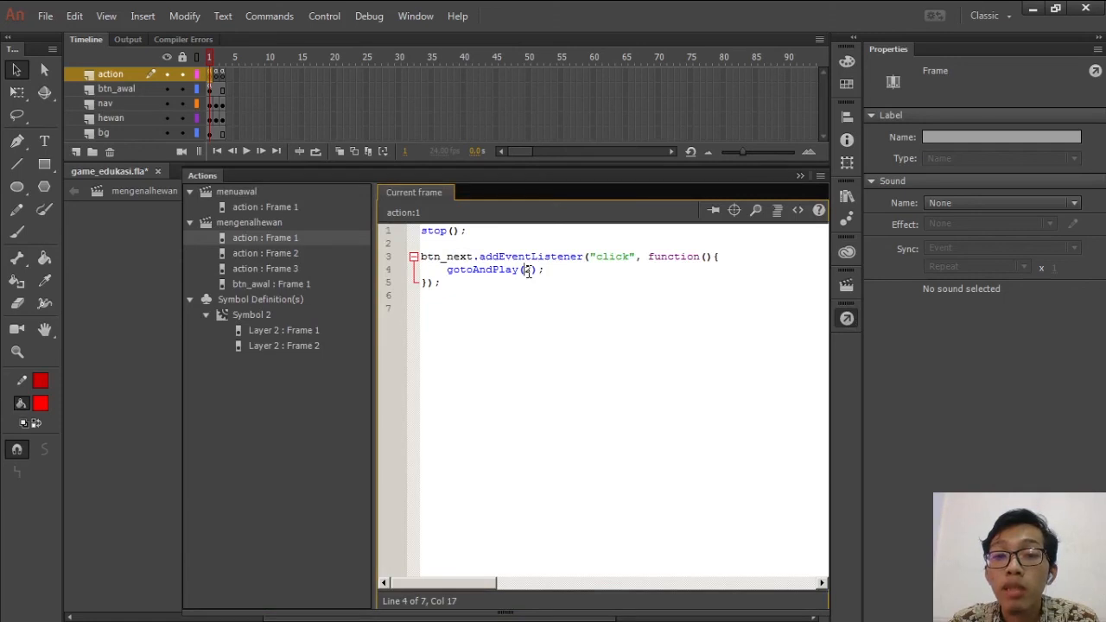
{"action": "left_click", "coordinate": [541, 271]}
{"action": "double_click", "coordinate": [527, 270]}
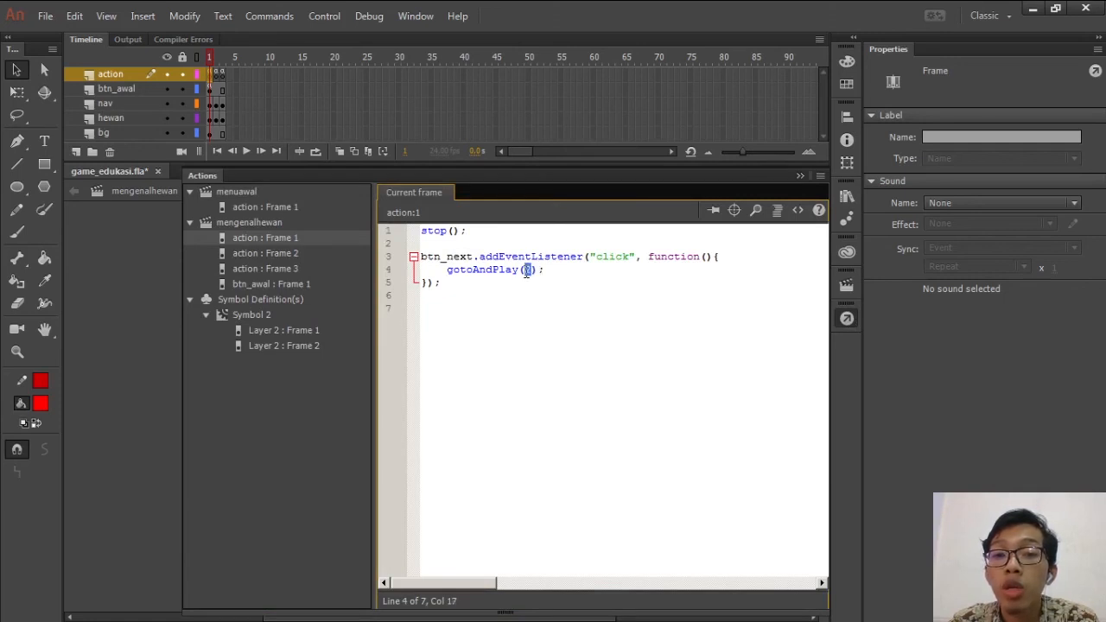
Examine the lion screen on frame 2, its btn_menuawal button, and the action and btn_awal layers
{"action": "left_click", "coordinate": [799, 176]}
{"action": "left_click", "coordinate": [215, 59]}
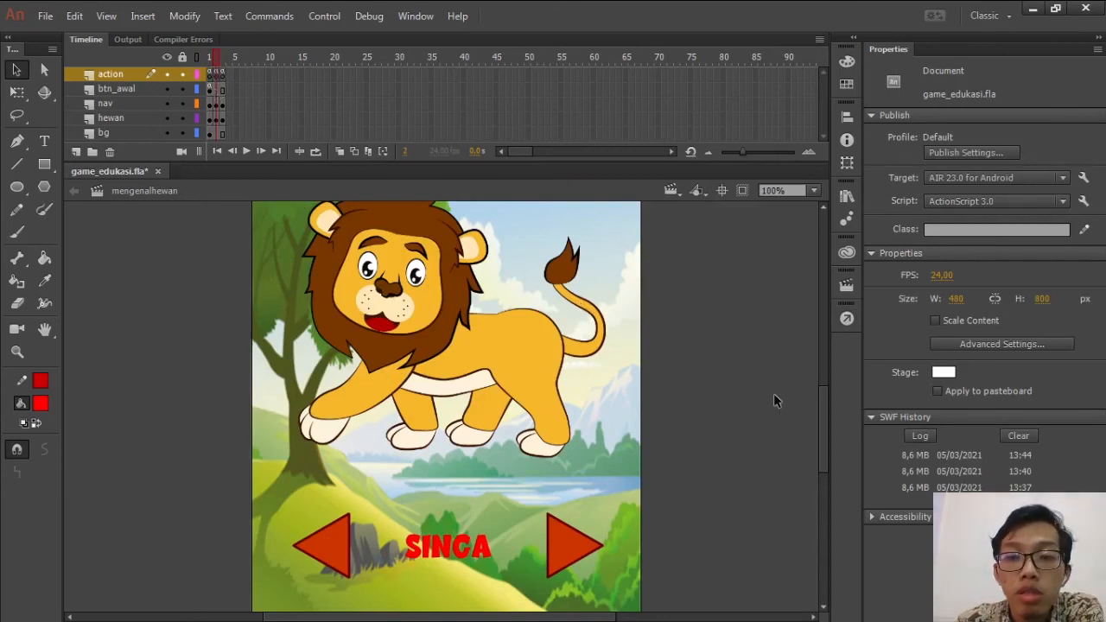
{"action": "scroll", "coordinate": [824, 404], "scroll_direction": "up", "scroll_amount": 5}
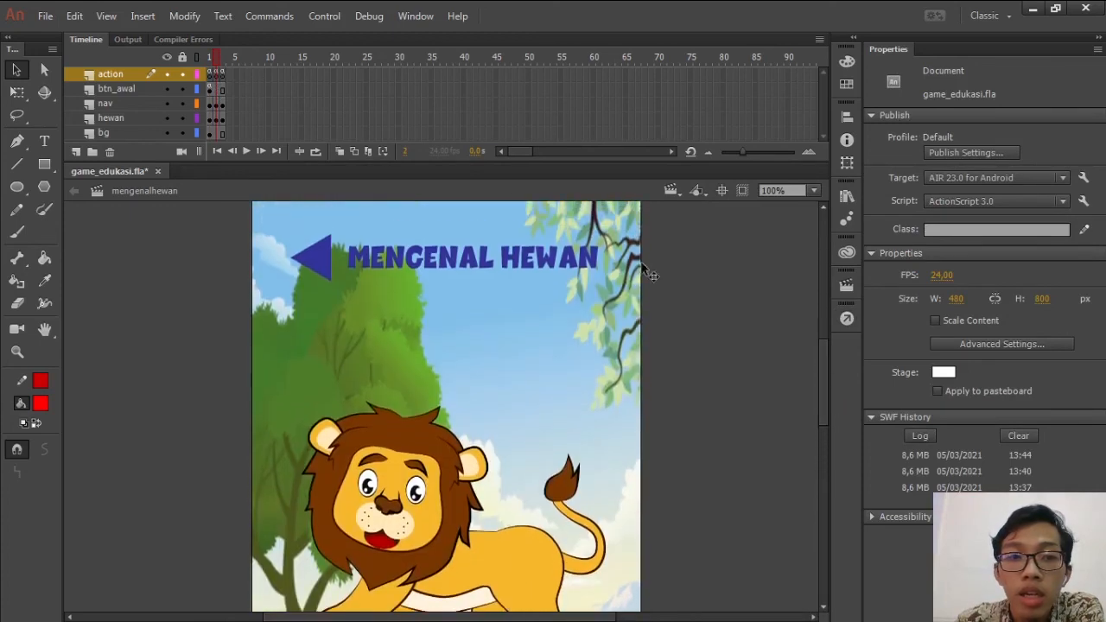
{"action": "left_click", "coordinate": [320, 268]}
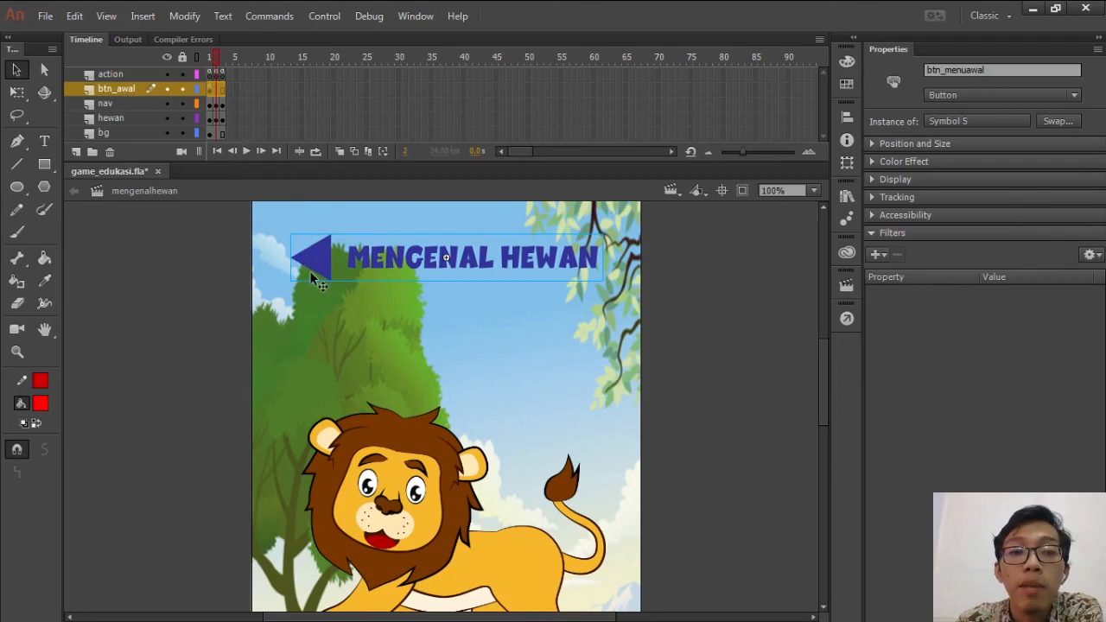
{"action": "left_click", "coordinate": [129, 76]}
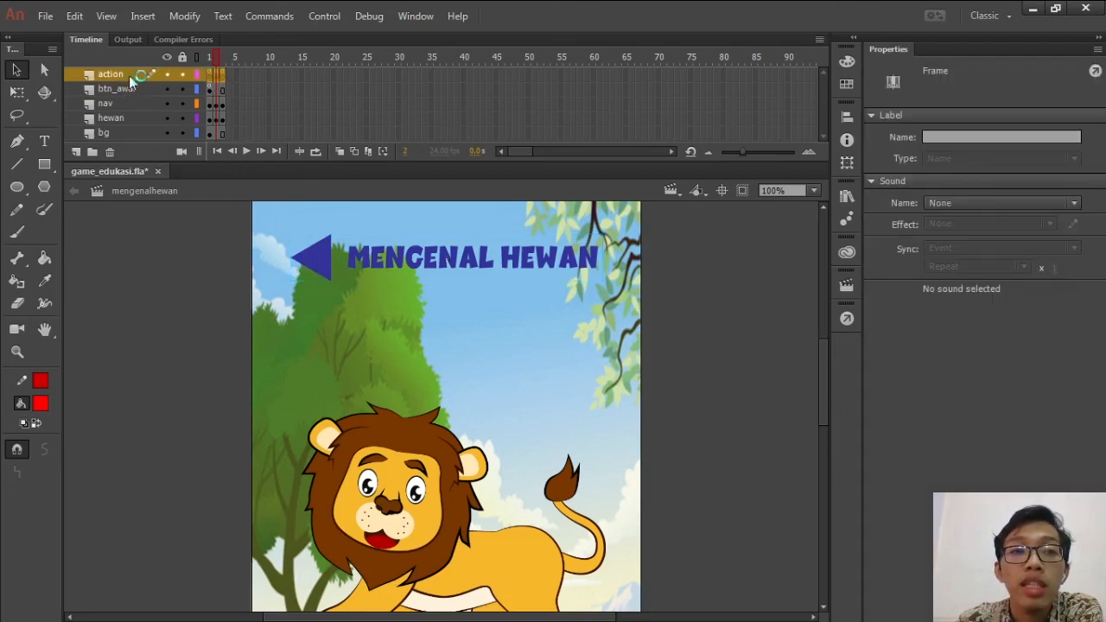
{"action": "left_click", "coordinate": [130, 90]}
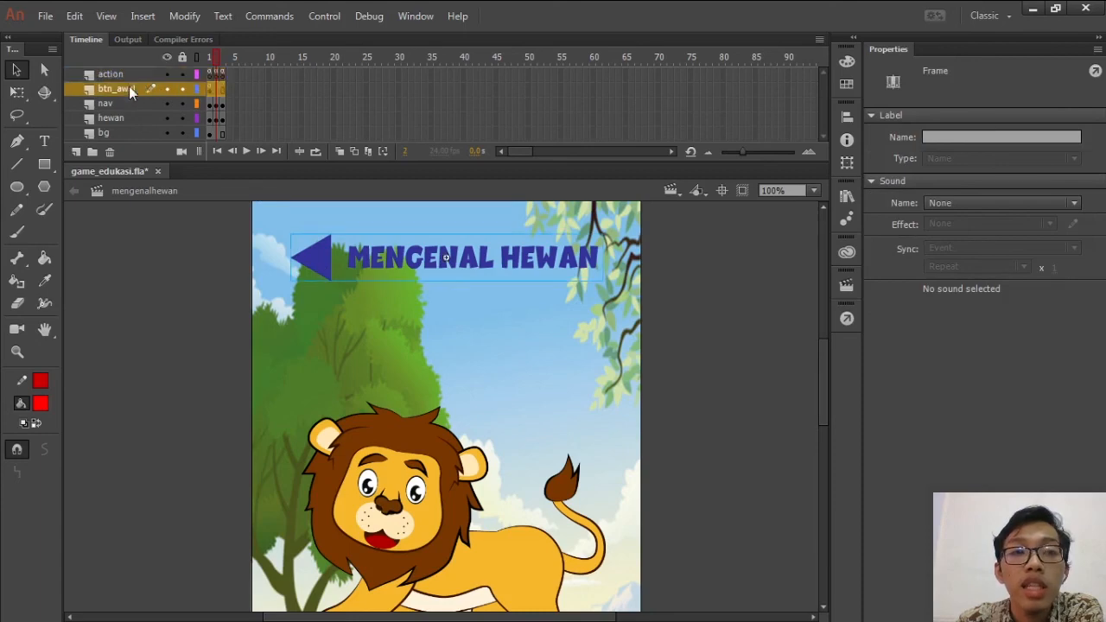